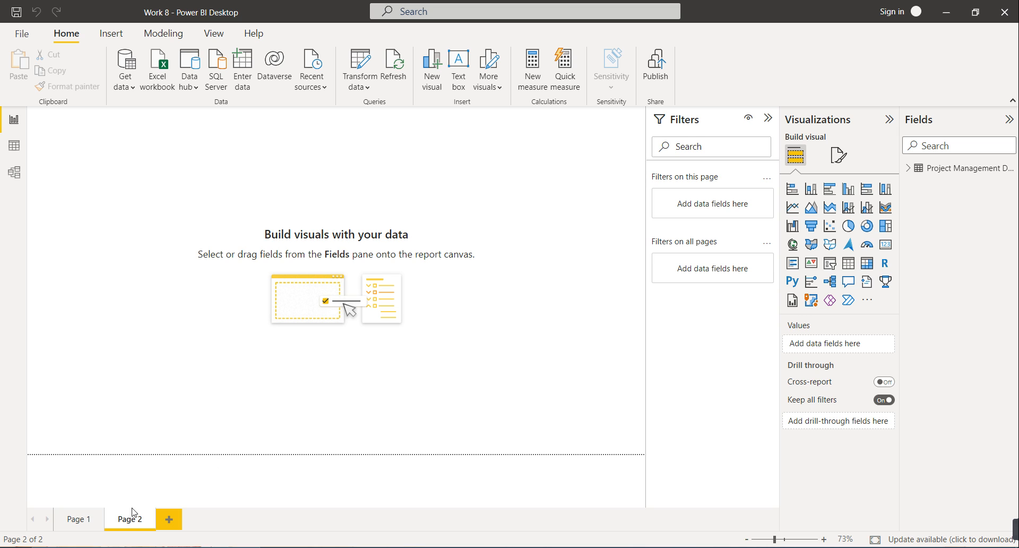
- View the finished project management dashboard on Page 1 of Work 8, and switch to the untitled report
click(80, 523)
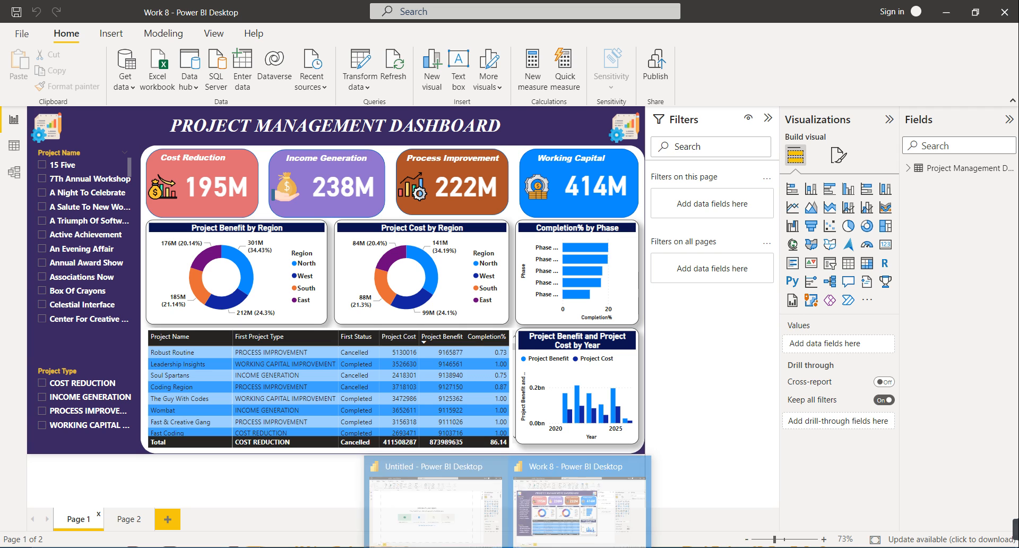
click(480, 519)
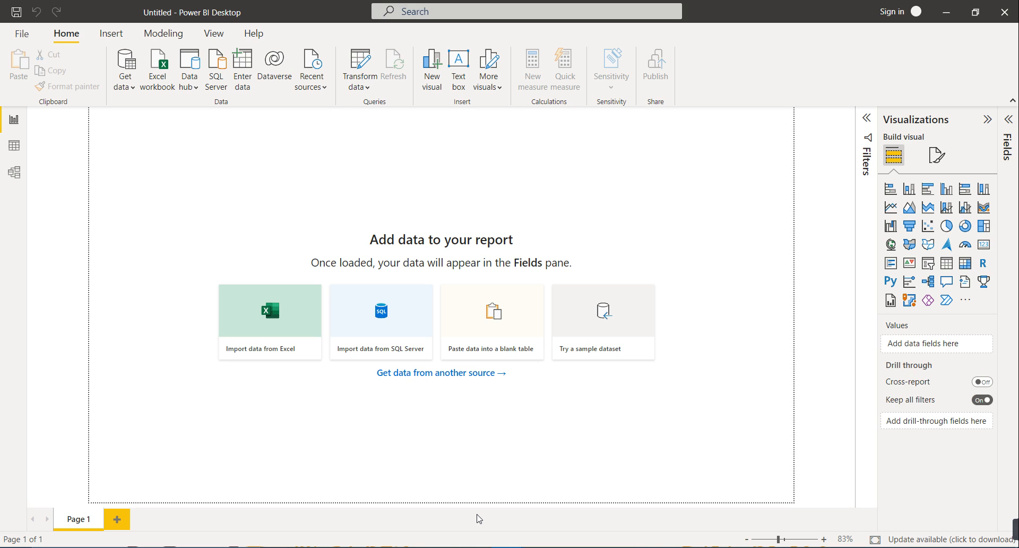
- Import Project Management Dataset from the Downloads folder, listing all file types, and load it into the report
click(163, 62)
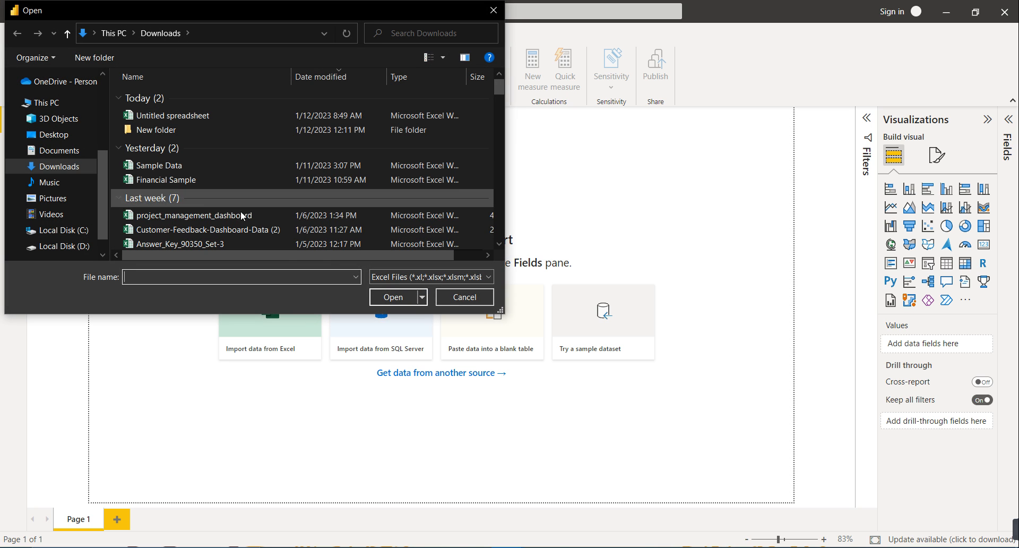
click(419, 281)
click(393, 298)
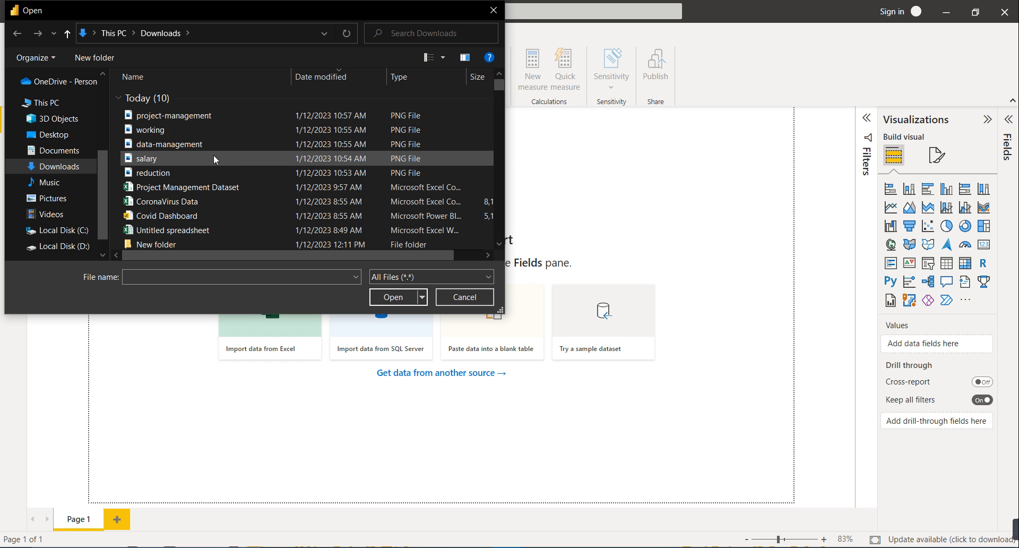
click(214, 187)
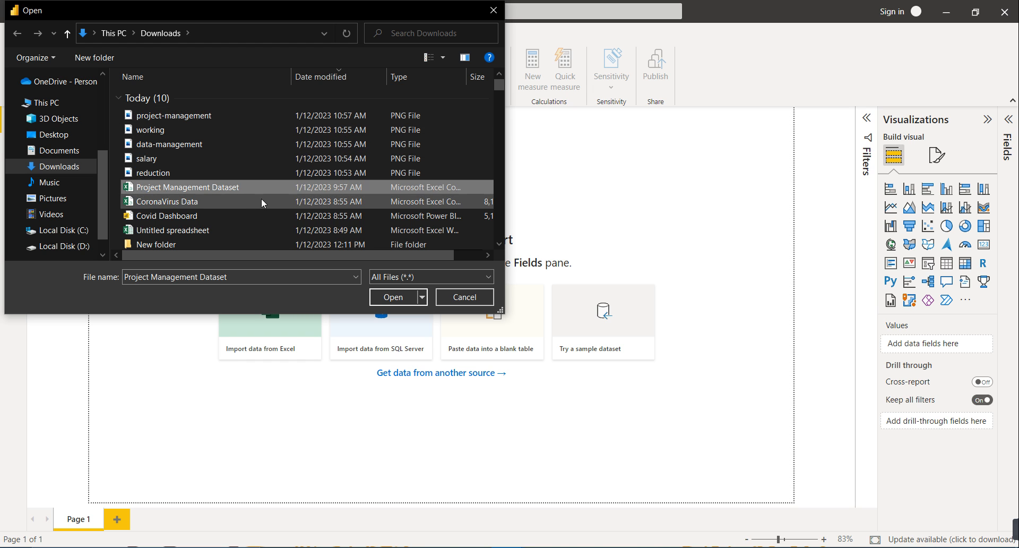
click(389, 299)
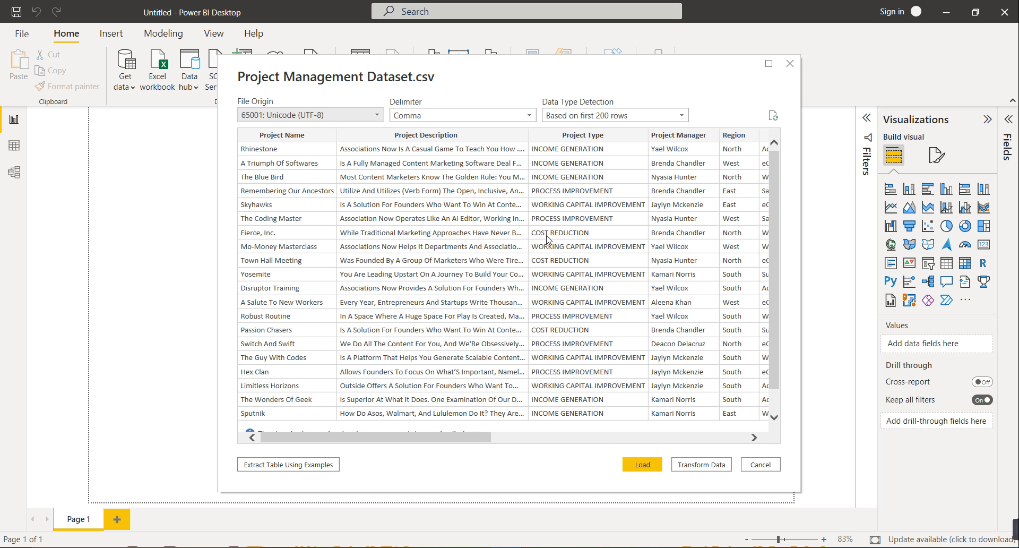
click(640, 464)
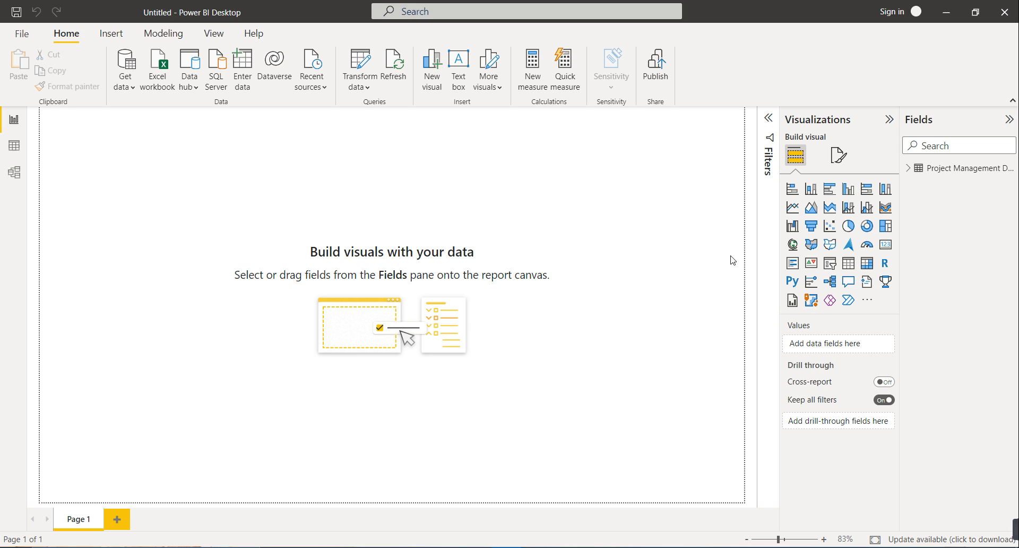
- Review the imported table in Data view and set the Project Cost column's format to Currency
click(11, 152)
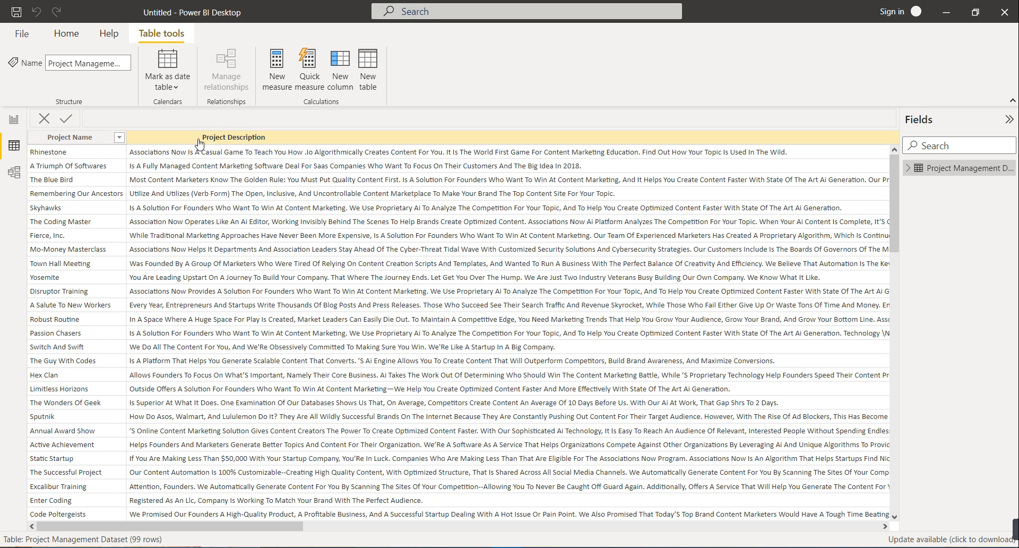
drag(185, 523, 700, 527)
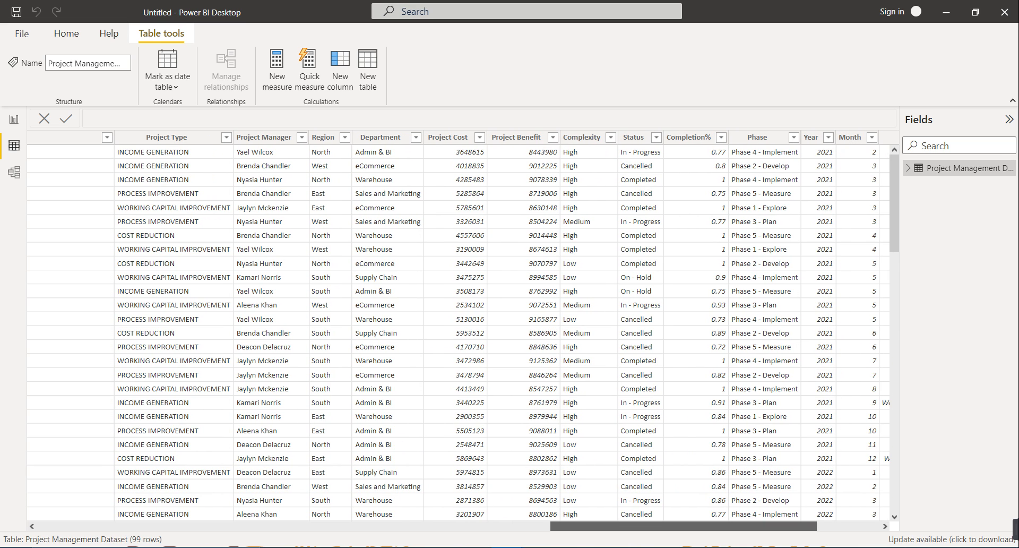
drag(700, 527, 741, 527)
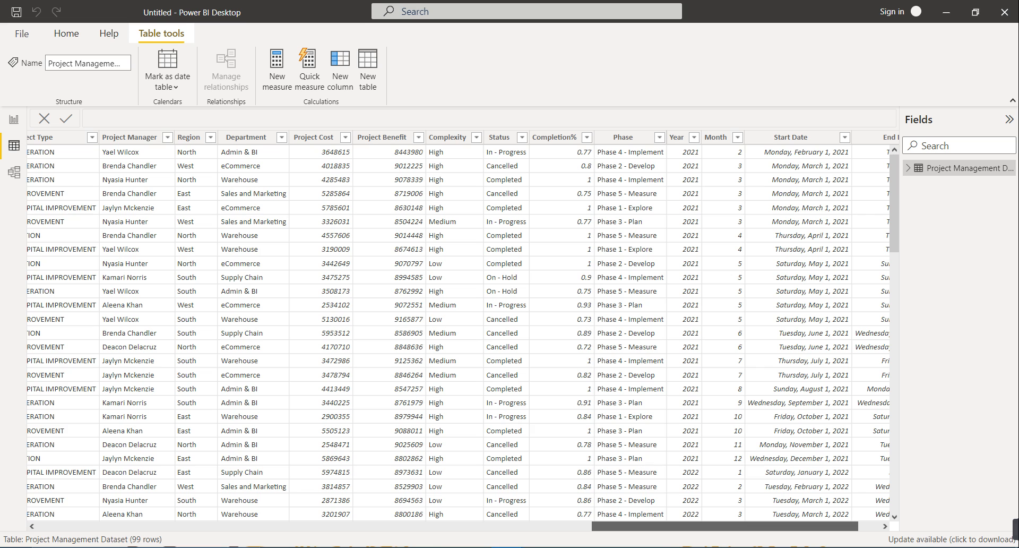
drag(725, 526, 746, 526)
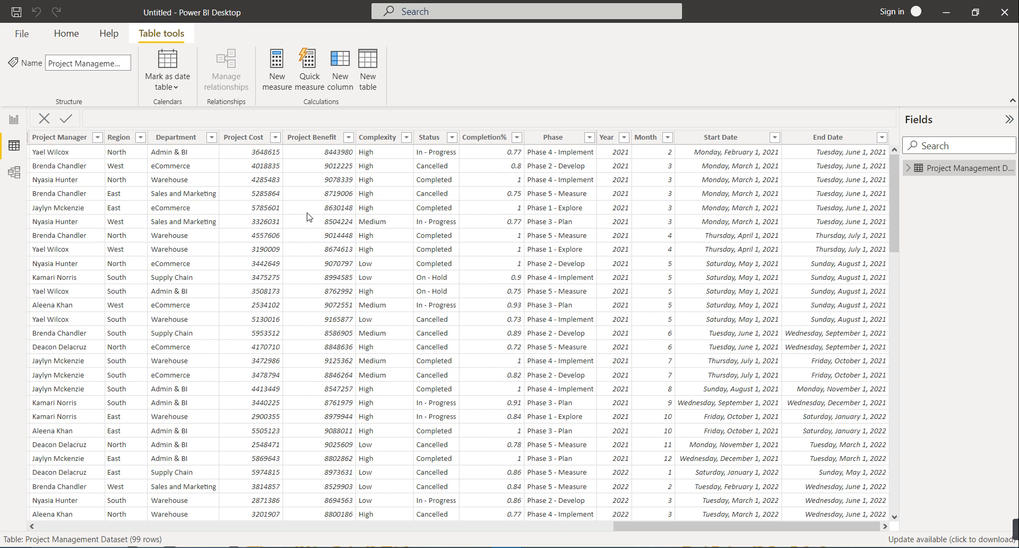
click(265, 136)
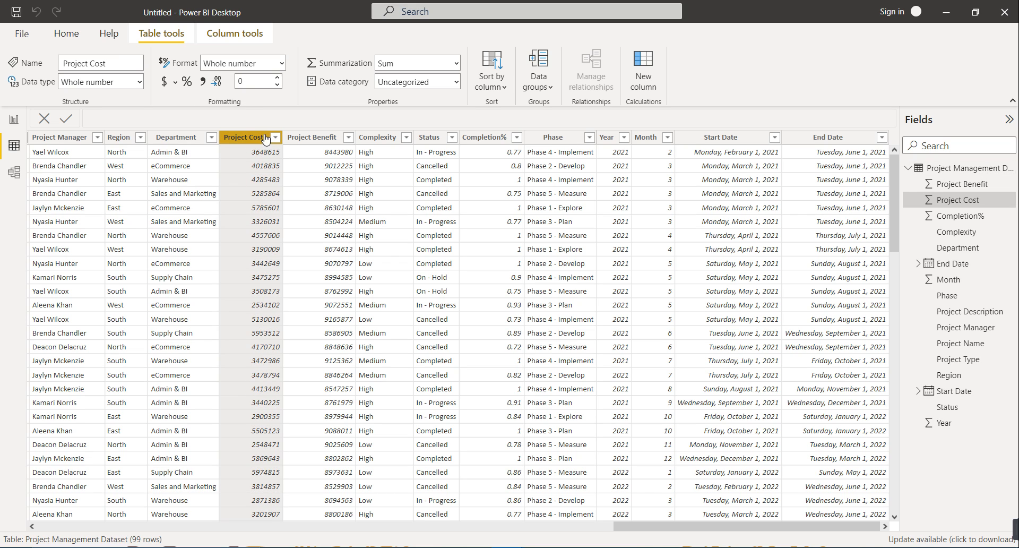
click(279, 63)
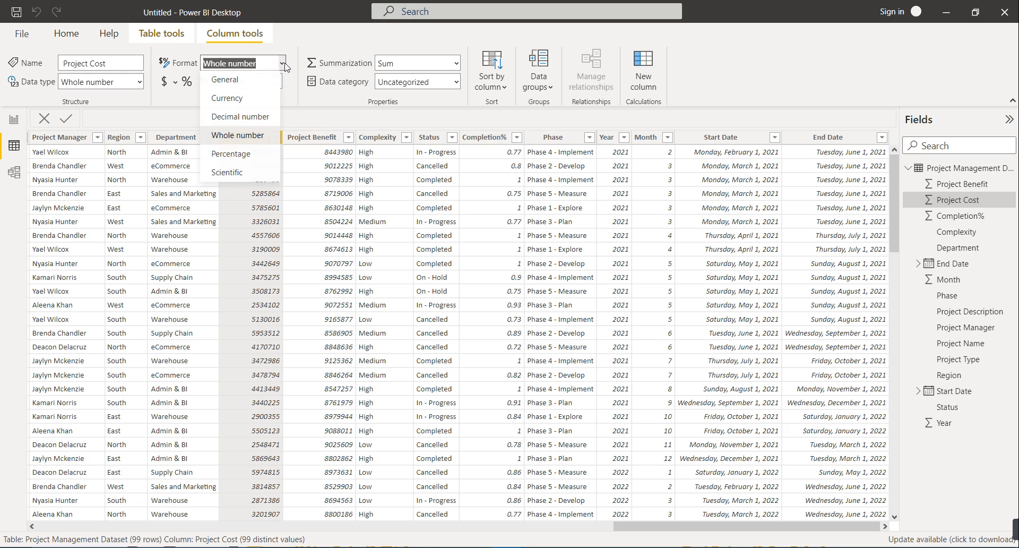
click(253, 101)
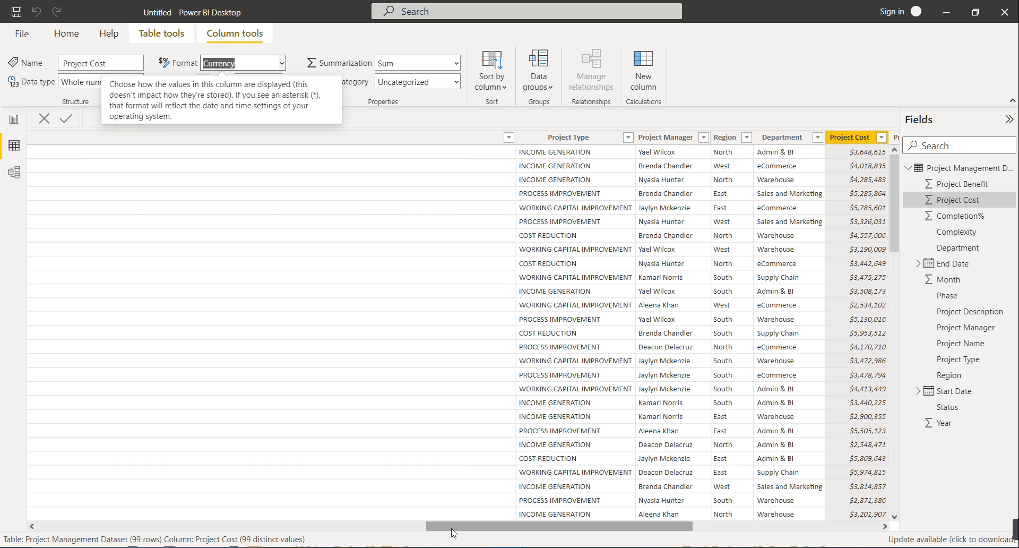
- Set the Project Benefit column's format to Currency
drag(456, 526, 575, 528)
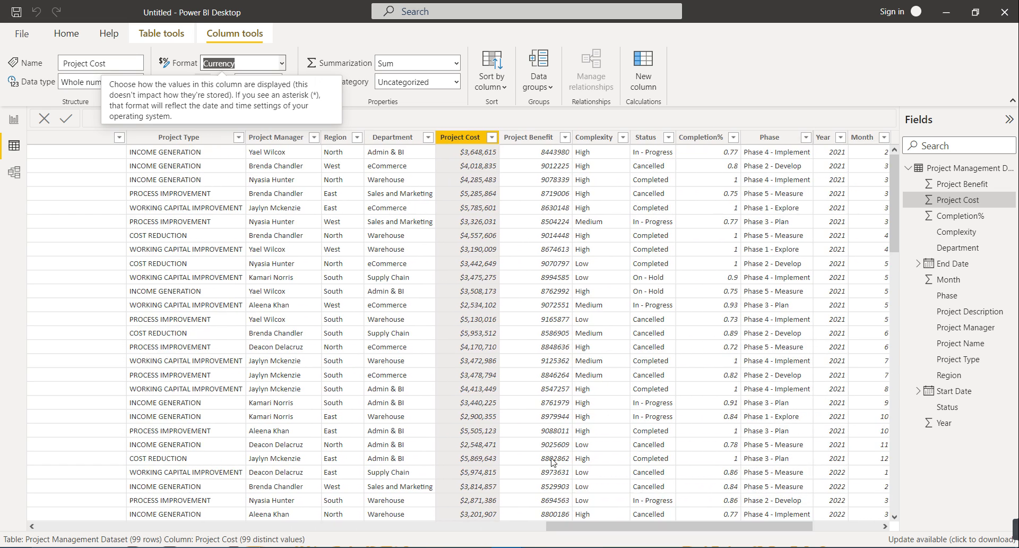
click(525, 144)
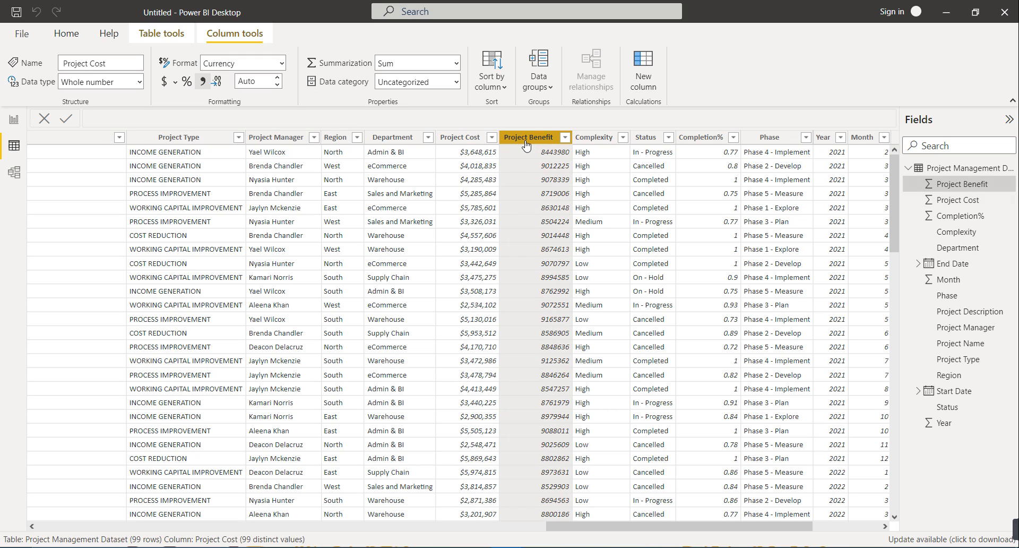
click(282, 63)
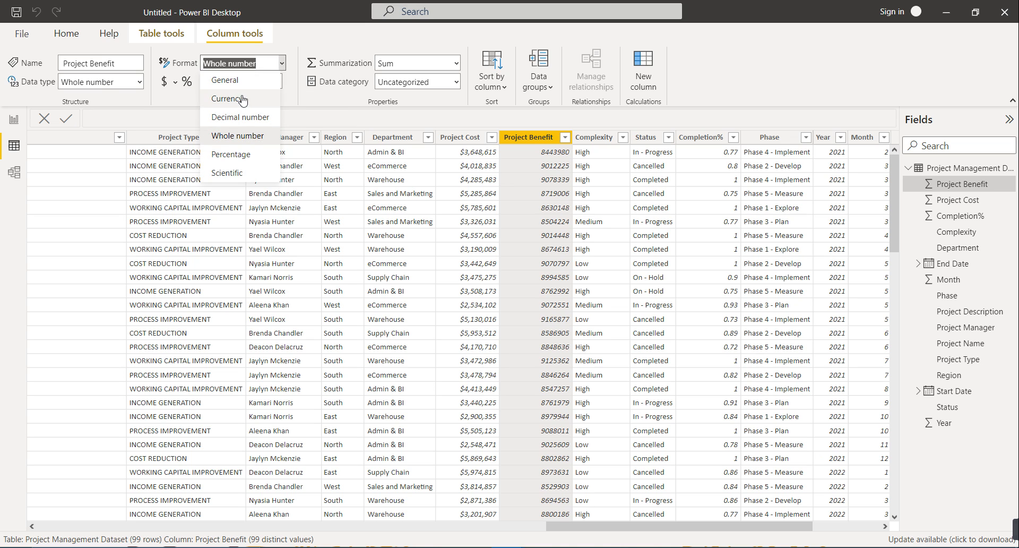
click(244, 100)
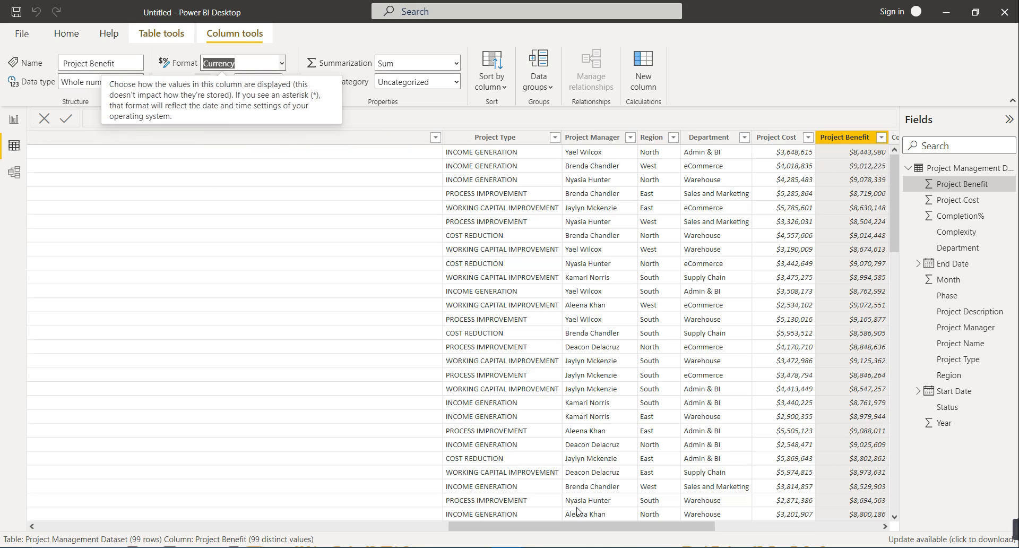
- Set the Start Date column's date format to March 2001 (mmmm yyyy)
drag(578, 524, 751, 530)
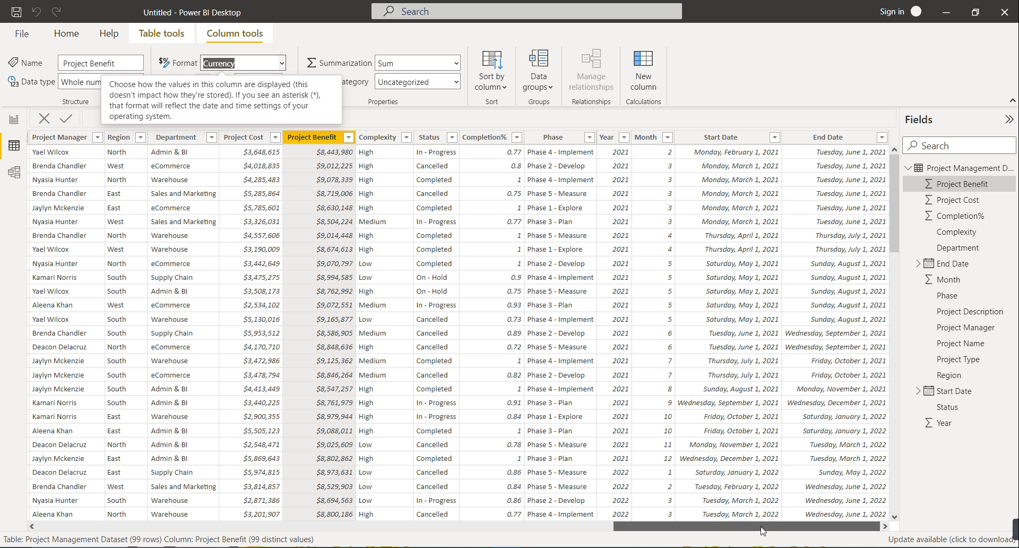
click(743, 139)
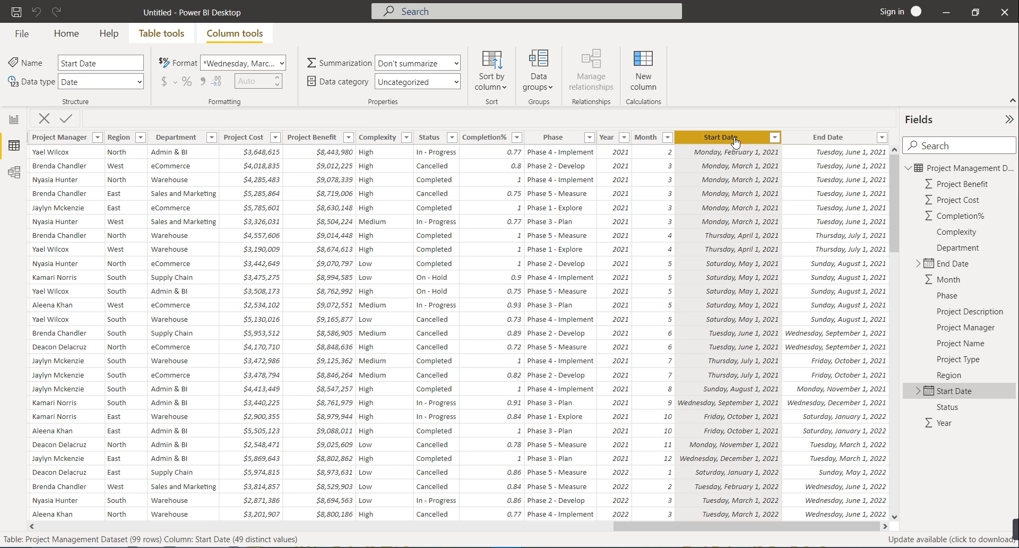
click(280, 62)
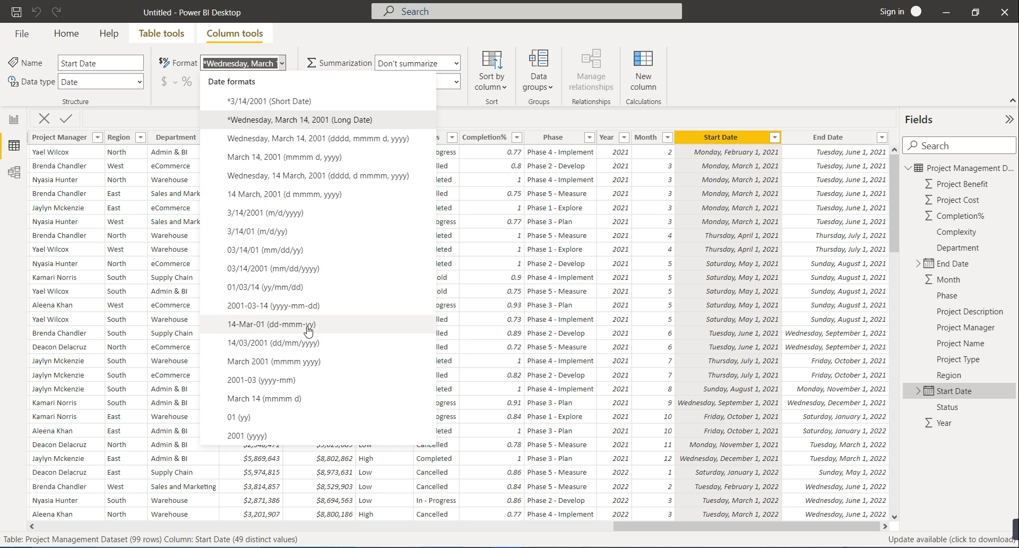
click(298, 368)
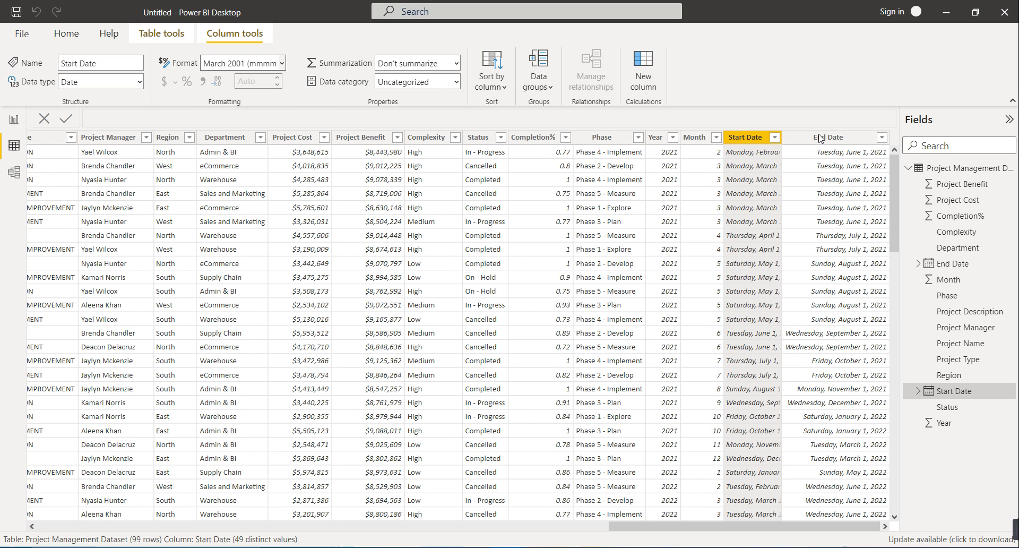
- Set the End Date column's date format to March 2001 (mmmm yyyy)
click(820, 138)
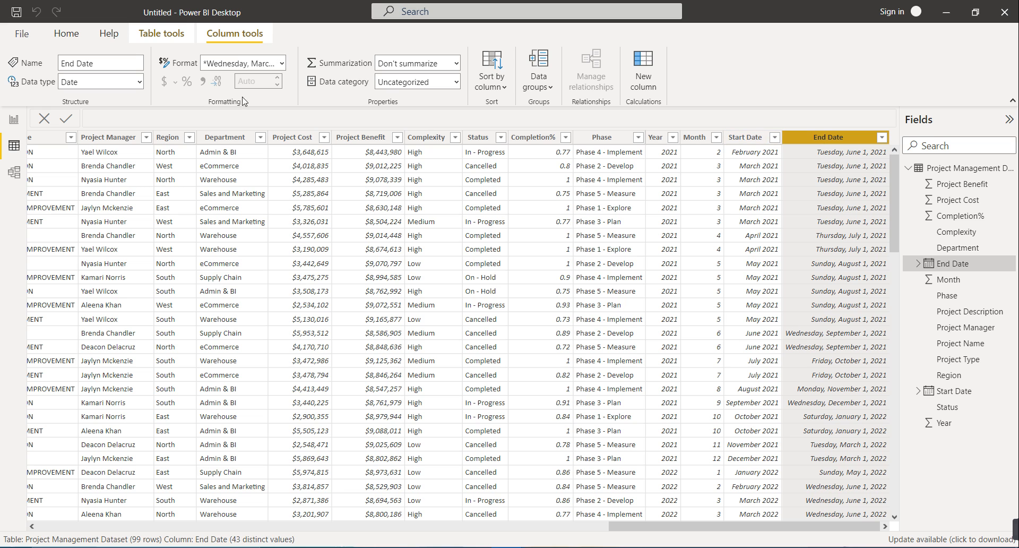
click(282, 63)
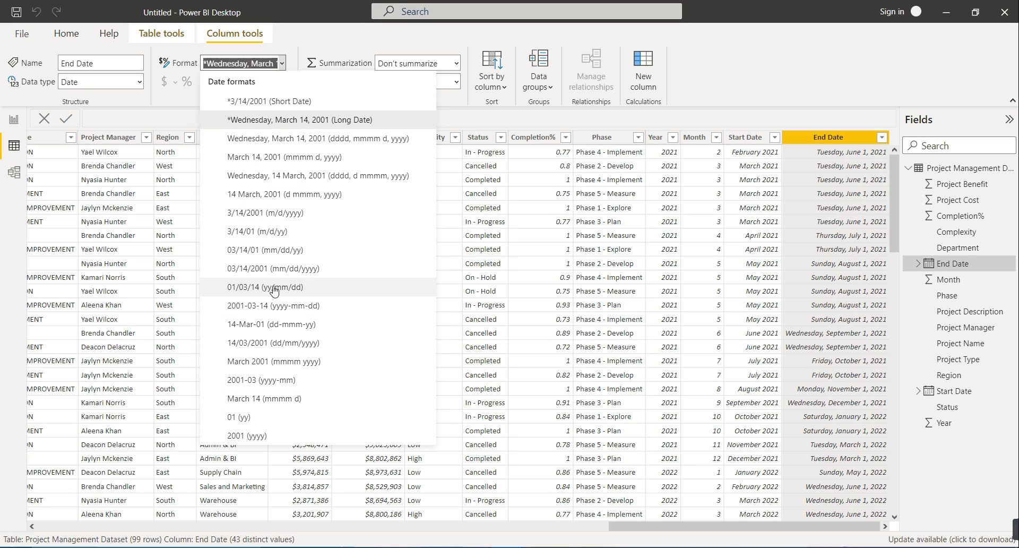
click(291, 365)
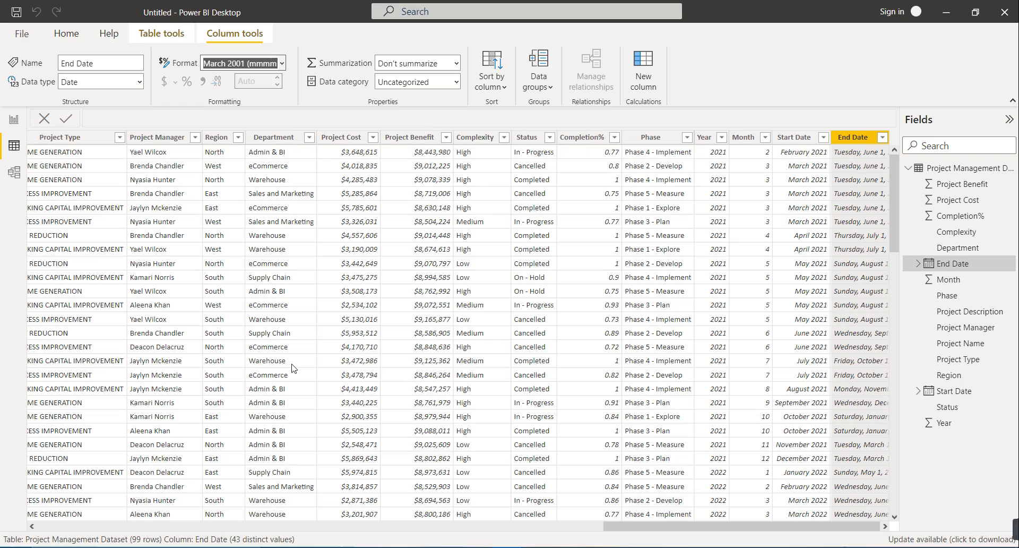
drag(655, 526, 768, 507)
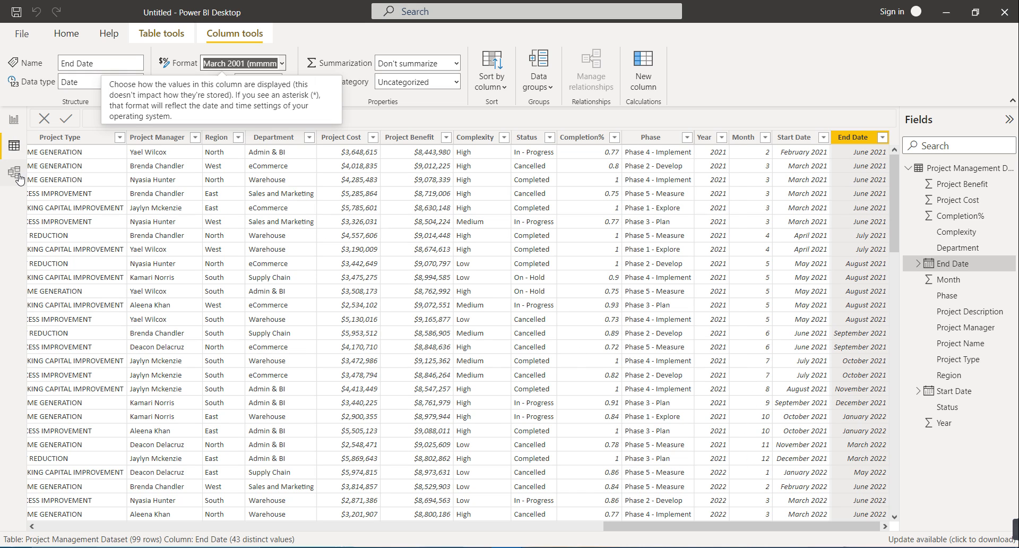
- Look at the dataset's table in Model view and return to the blank report page
click(15, 125)
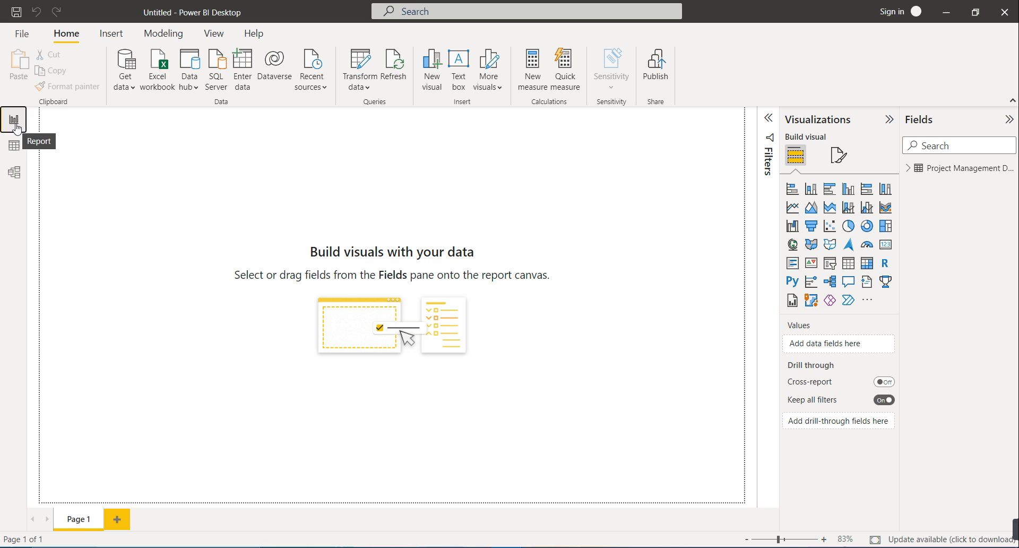
click(17, 179)
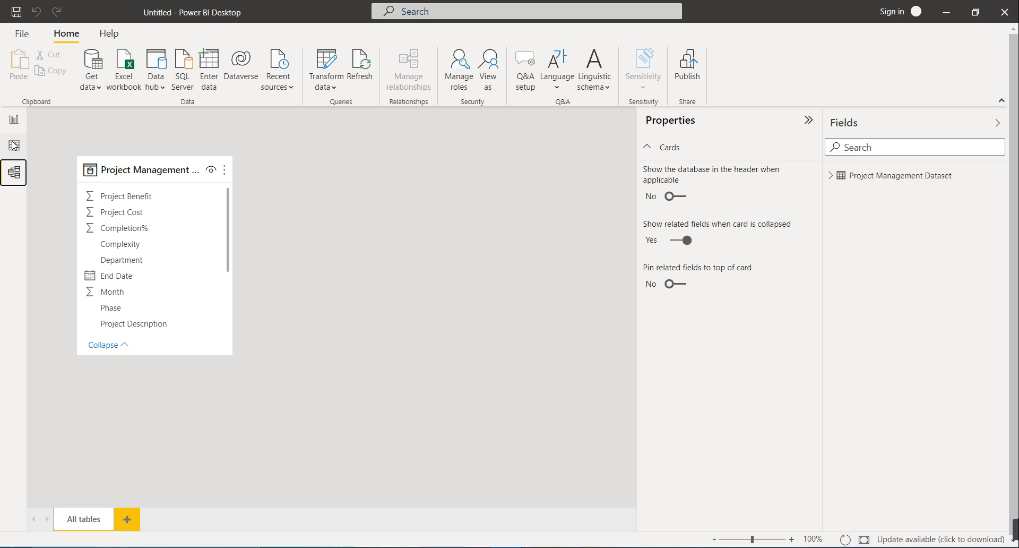
click(16, 122)
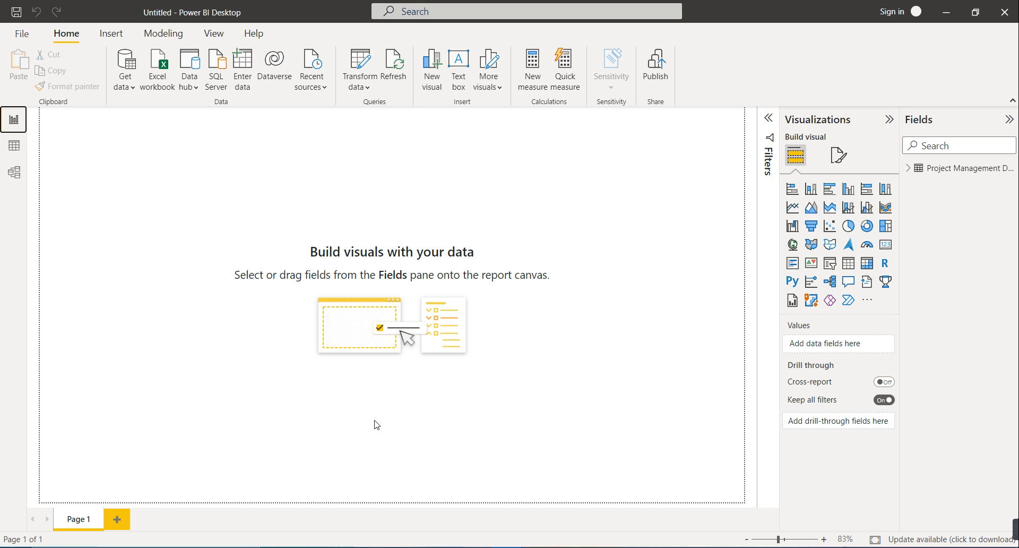
click(600, 368)
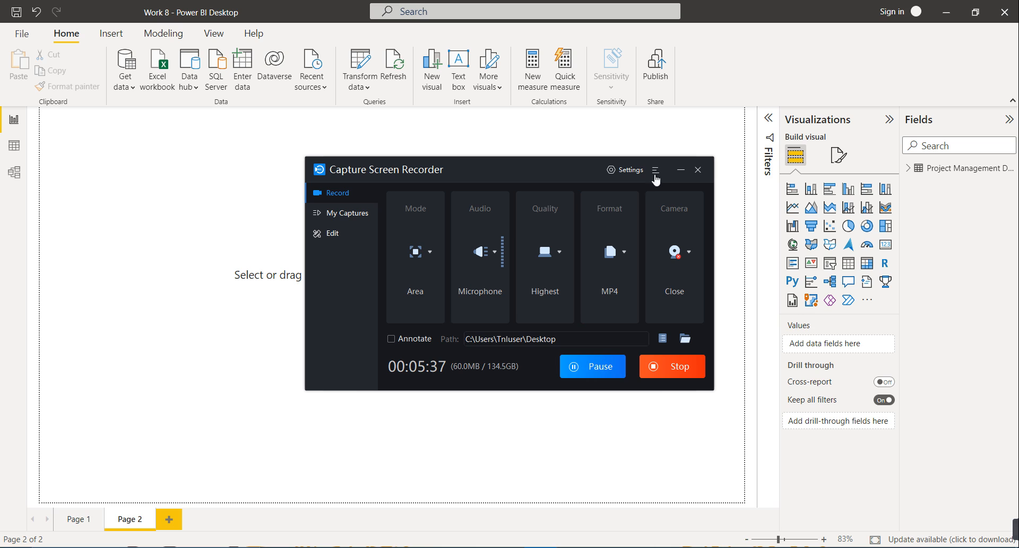
click(679, 171)
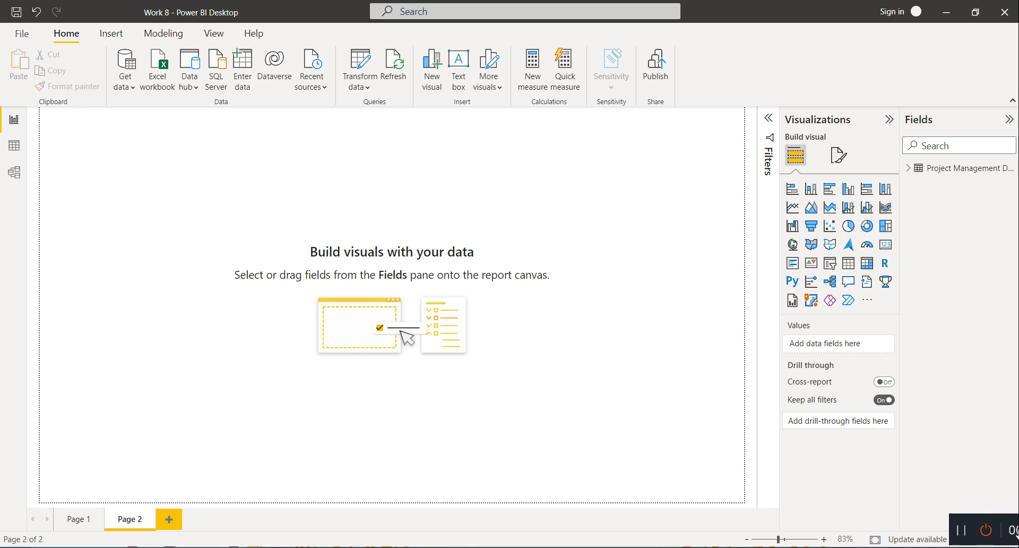
mouse_move(540, 547)
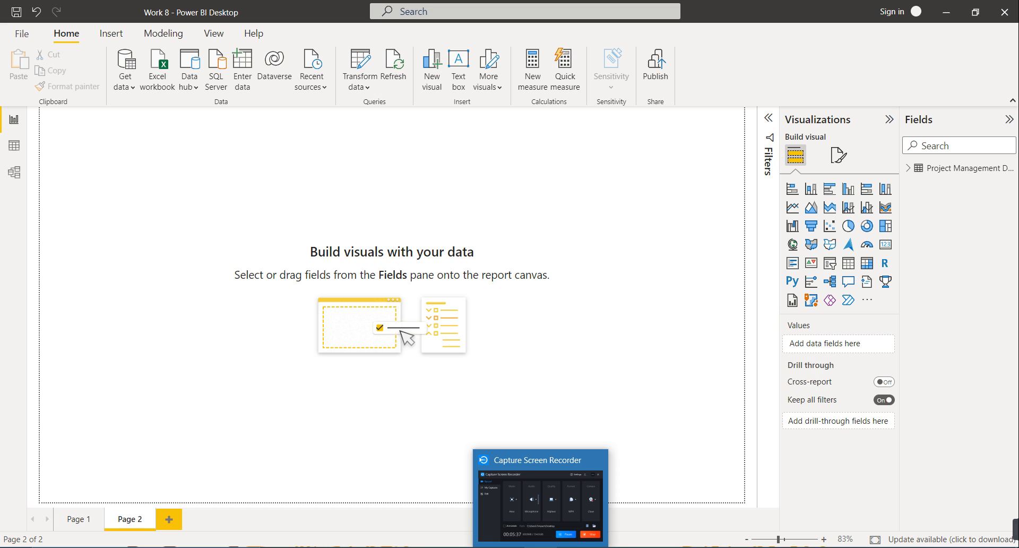
- Set the page's canvas background to dark navy blue with 0% transparency
click(843, 161)
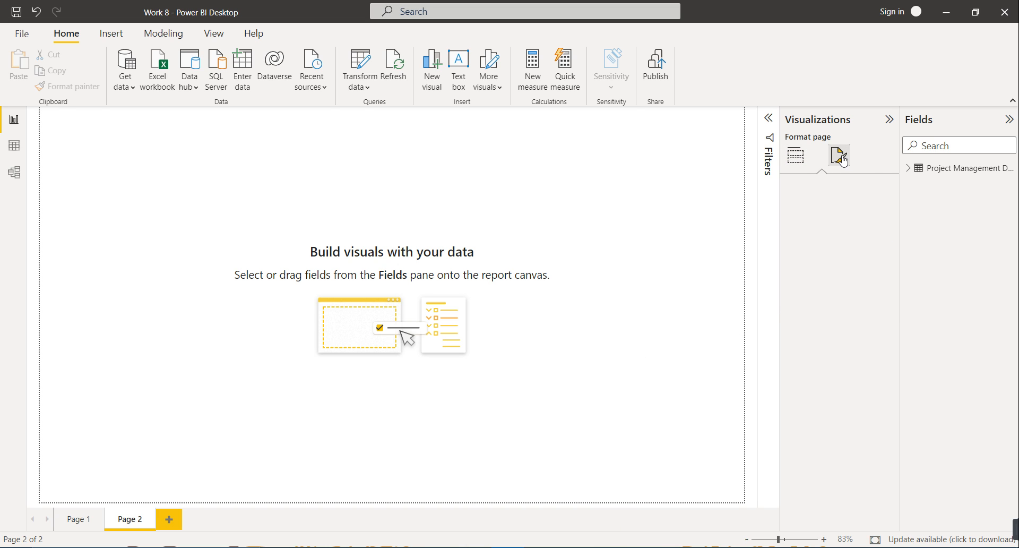
click(839, 276)
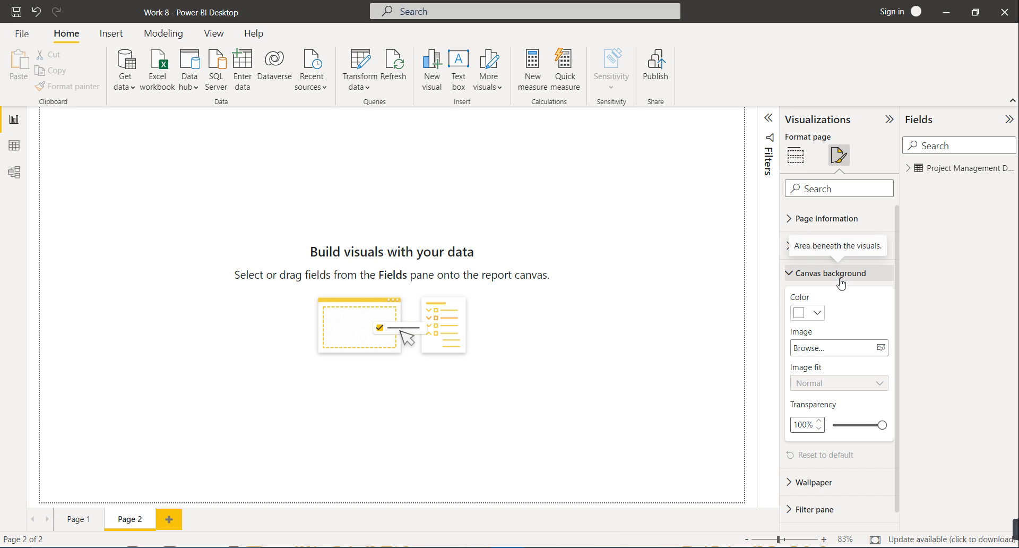
click(819, 317)
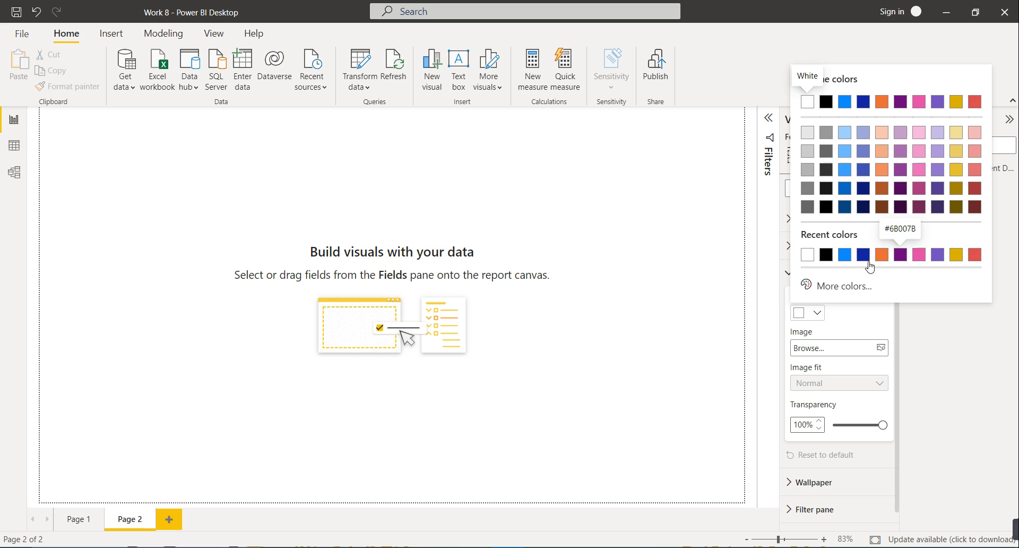
click(863, 207)
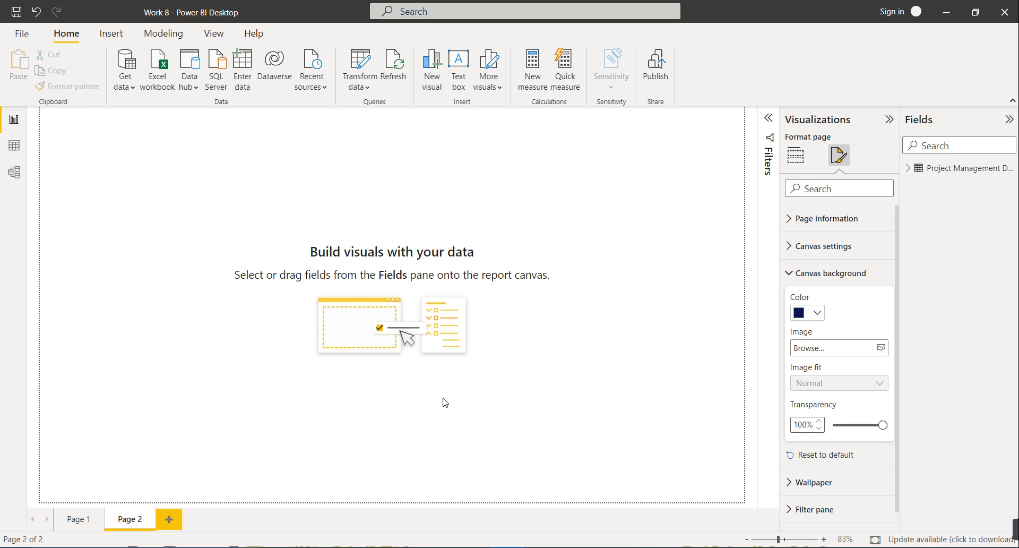
drag(882, 424, 834, 426)
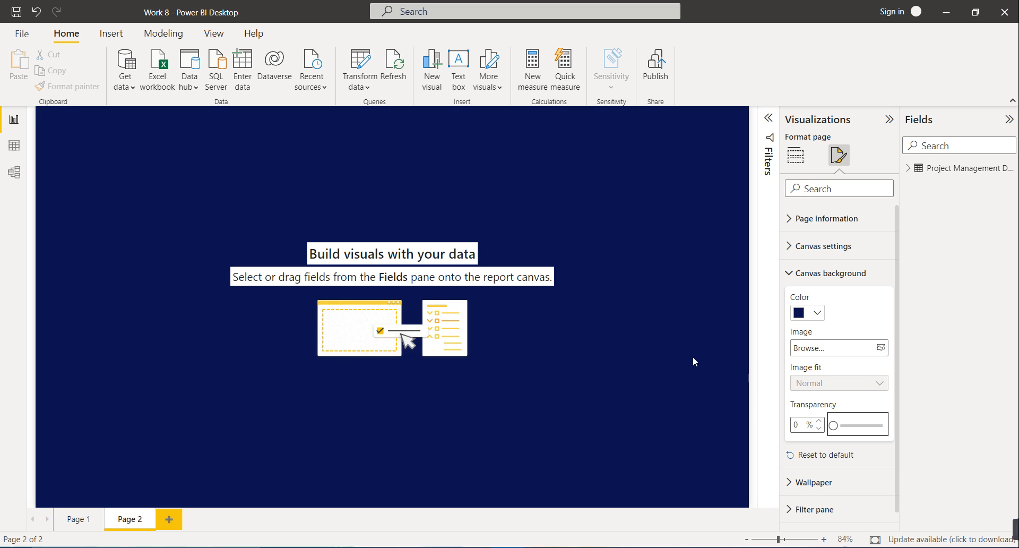
- Insert a rounded rectangle about 1077 wide by 658 high, reaching the page's lower-right corner
click(108, 35)
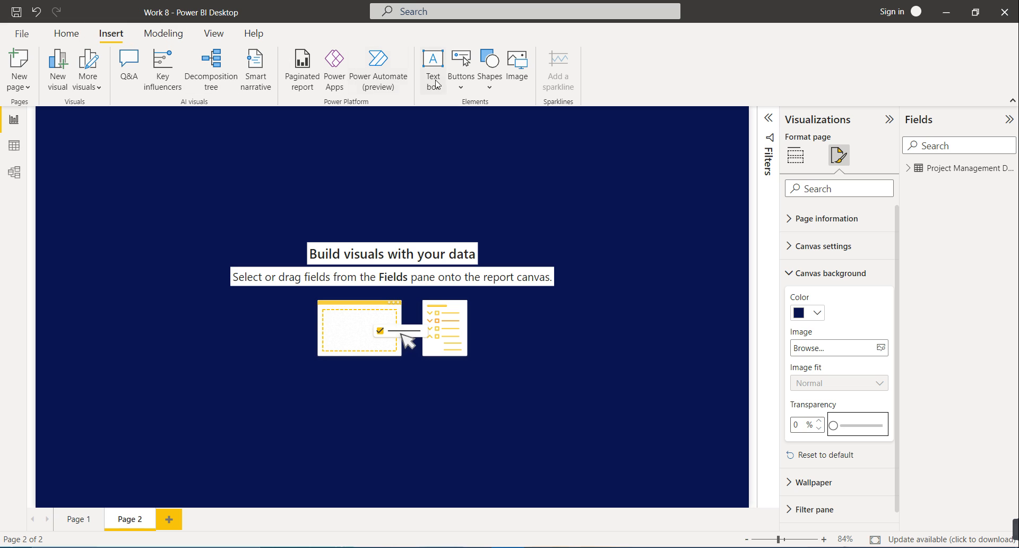
click(495, 88)
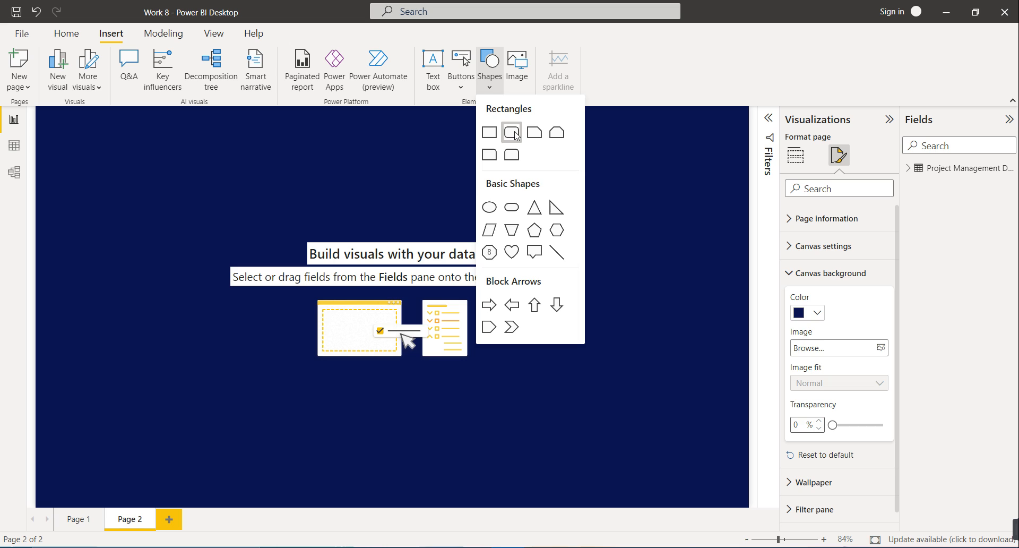
click(517, 135)
drag(159, 179, 733, 496)
drag(592, 428, 148, 423)
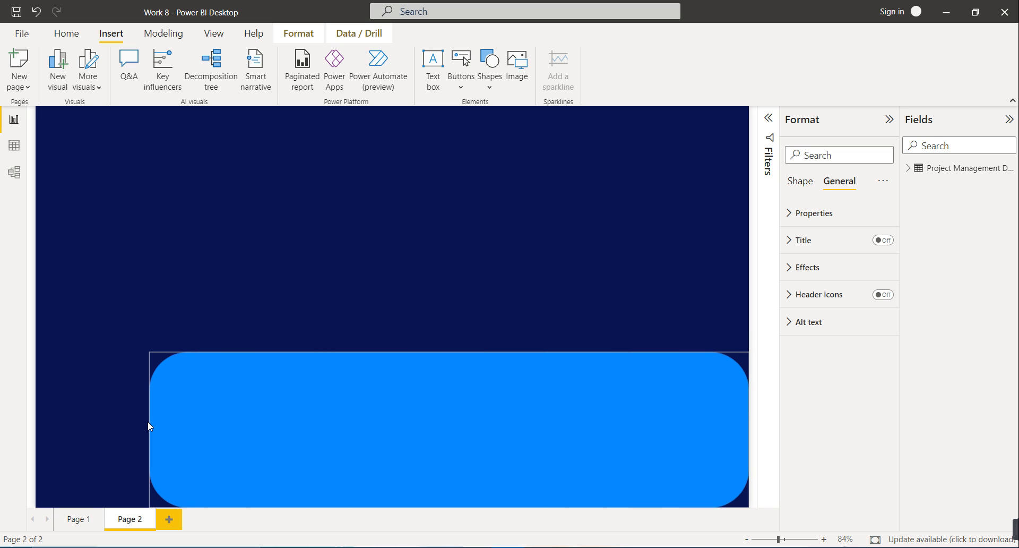
drag(487, 352, 525, 143)
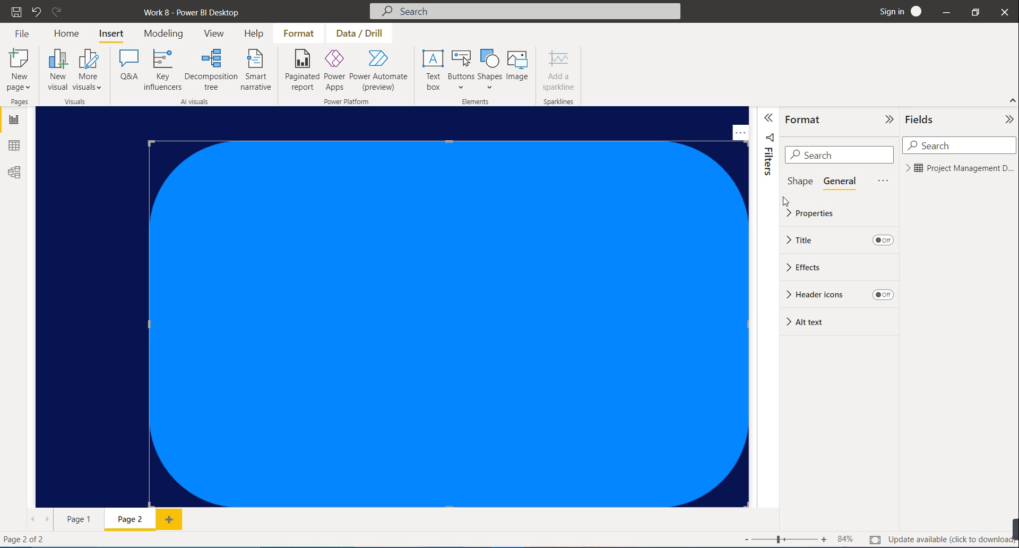
- Fill the rounded rectangle with white and turn off its border
click(807, 267)
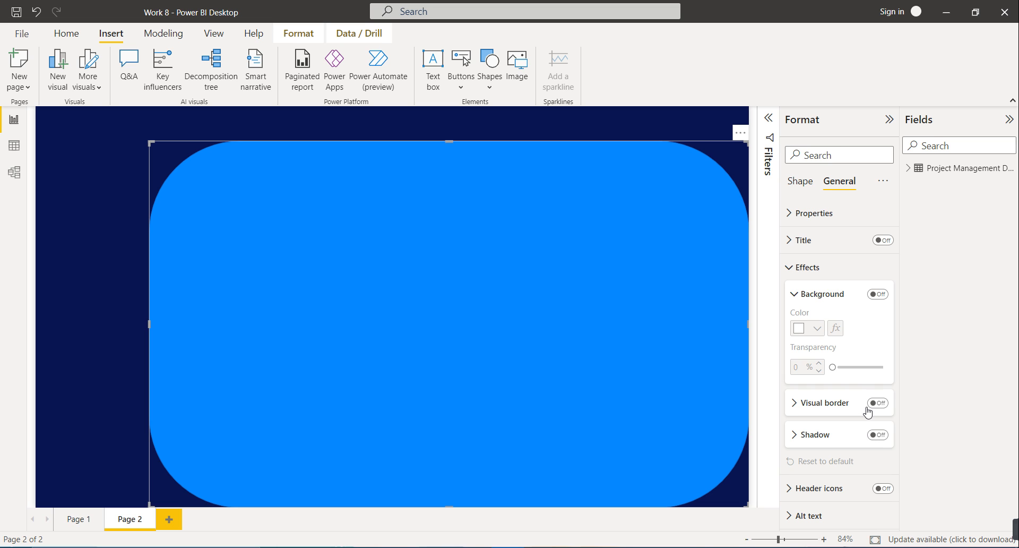
click(801, 192)
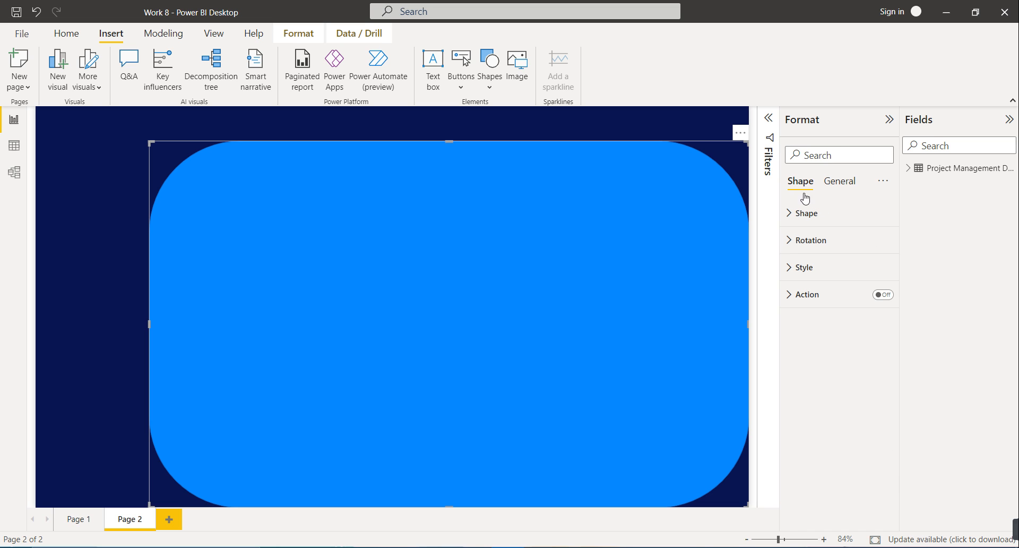
click(804, 267)
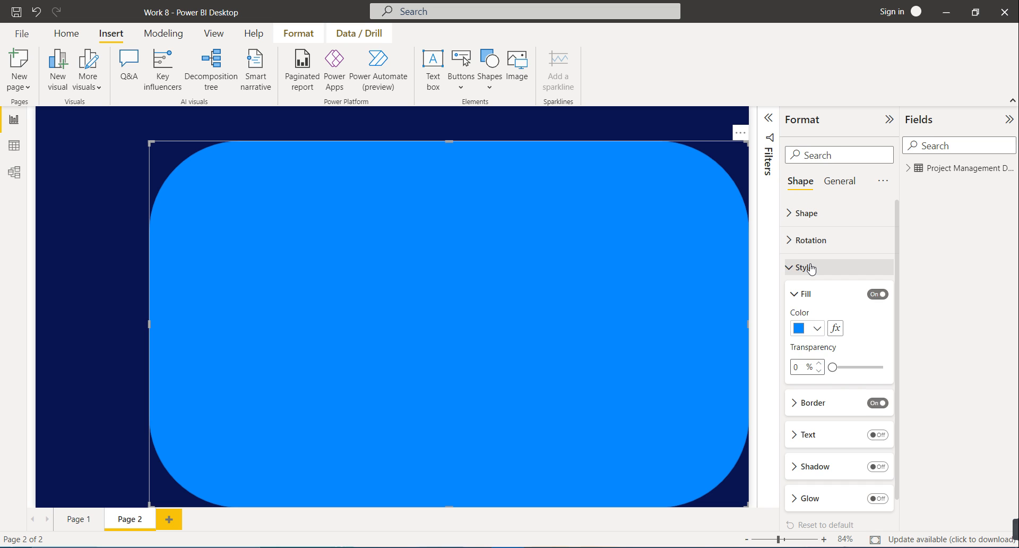
click(817, 329)
click(824, 271)
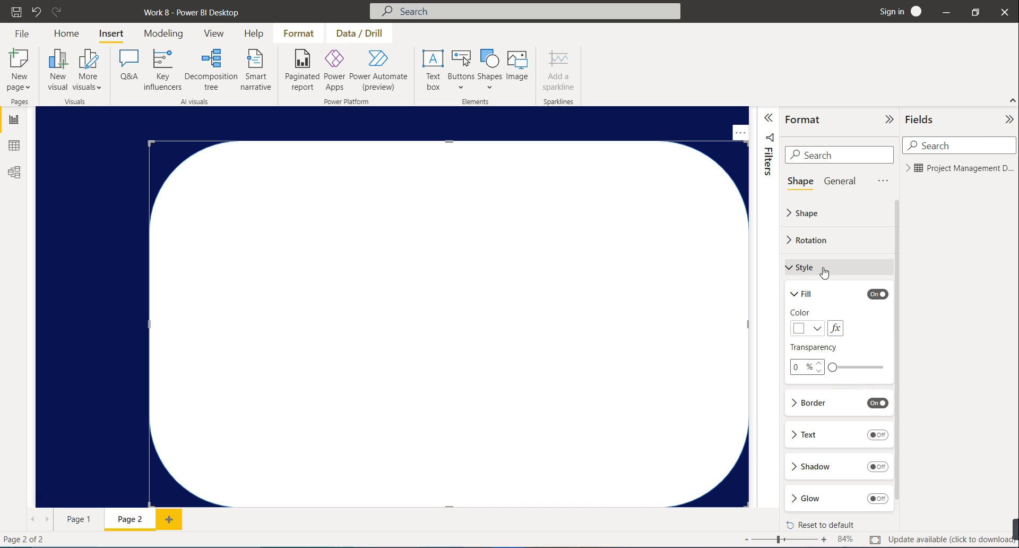
click(875, 404)
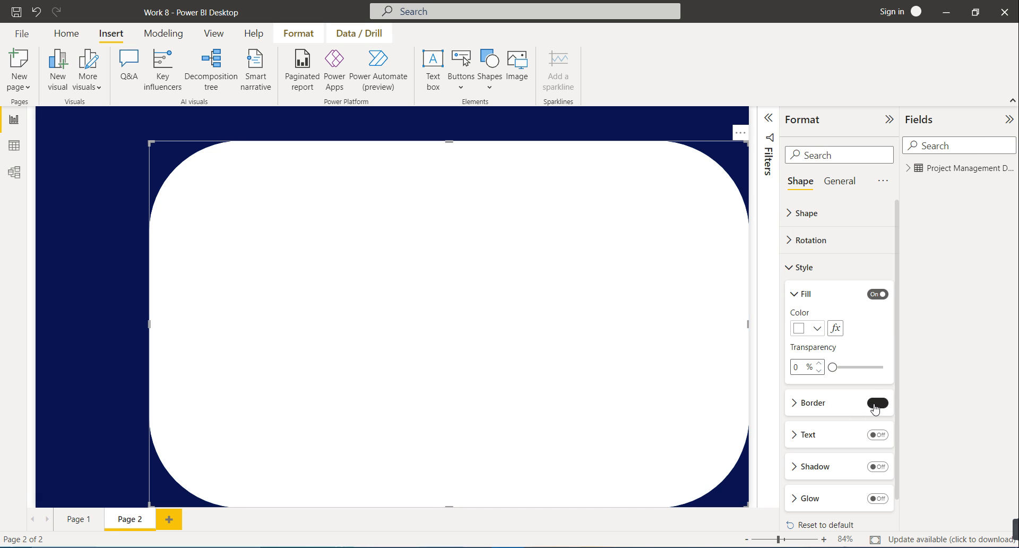
click(825, 407)
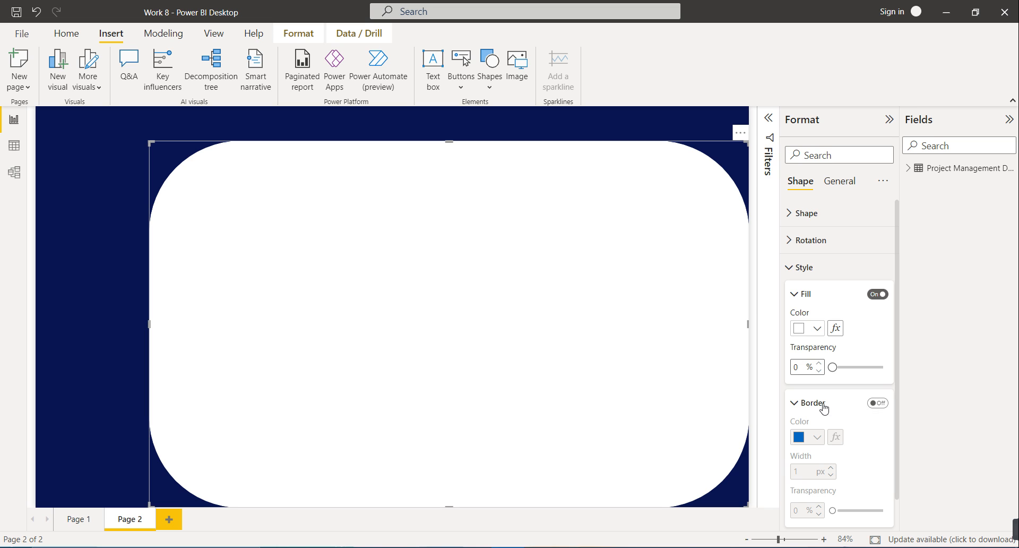
scroll(832, 439, down, 3)
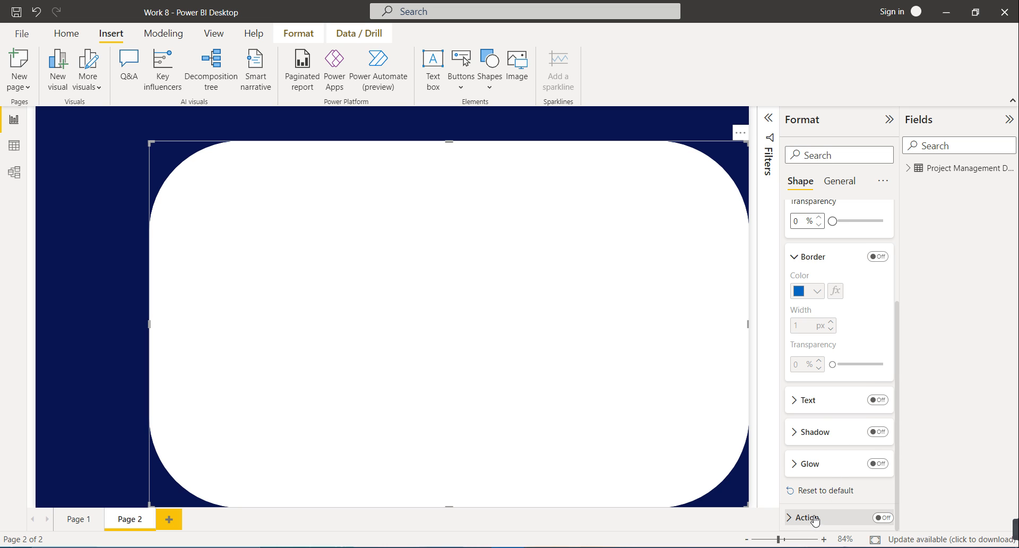
- Reduce the white rectangle's rounded corners to 5%
click(842, 183)
click(823, 216)
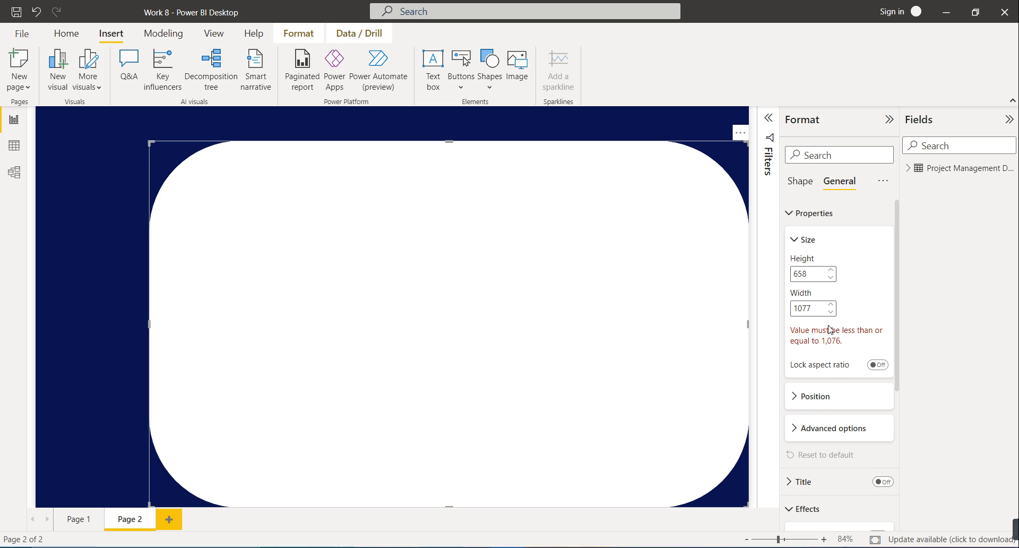
click(799, 193)
click(810, 214)
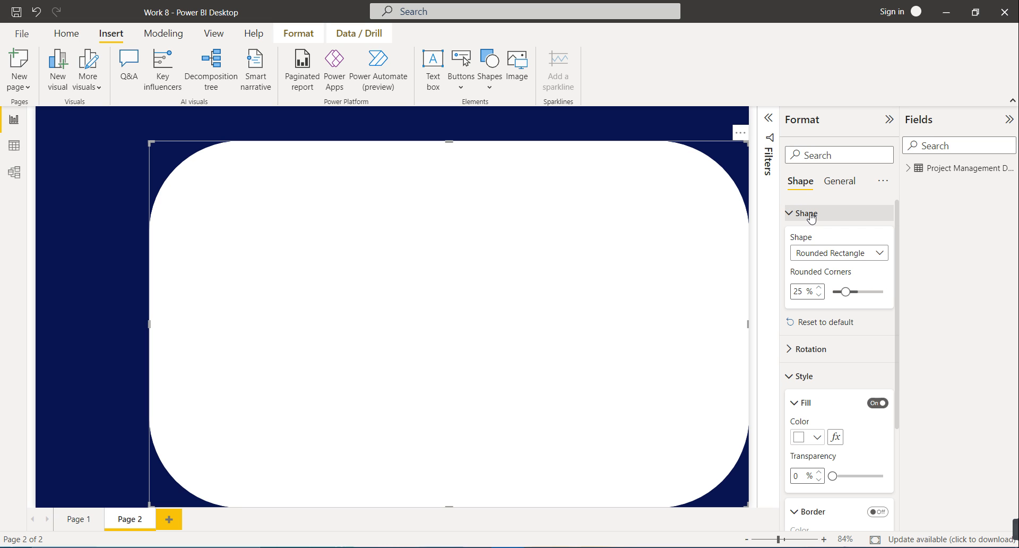
drag(858, 290, 837, 291)
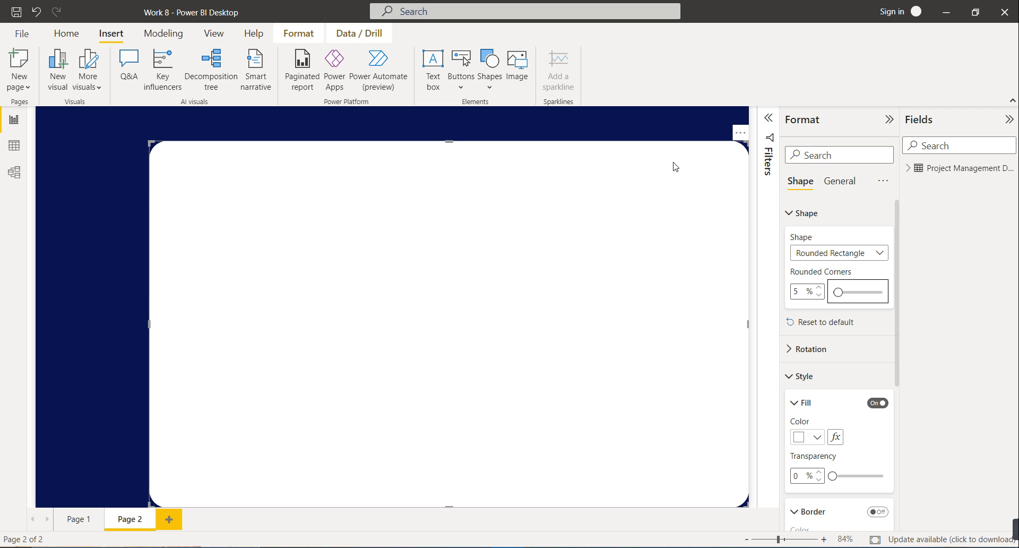
click(798, 213)
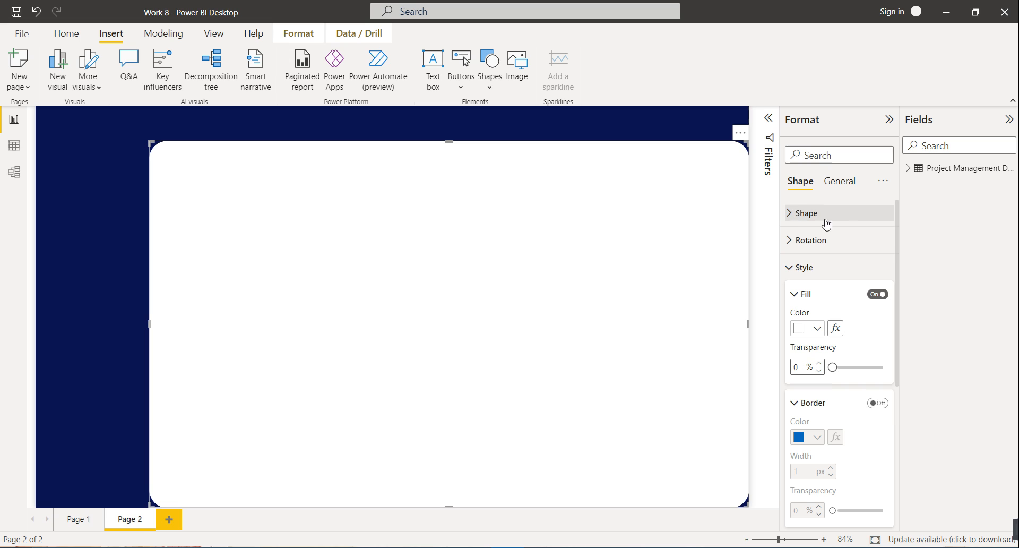
click(815, 272)
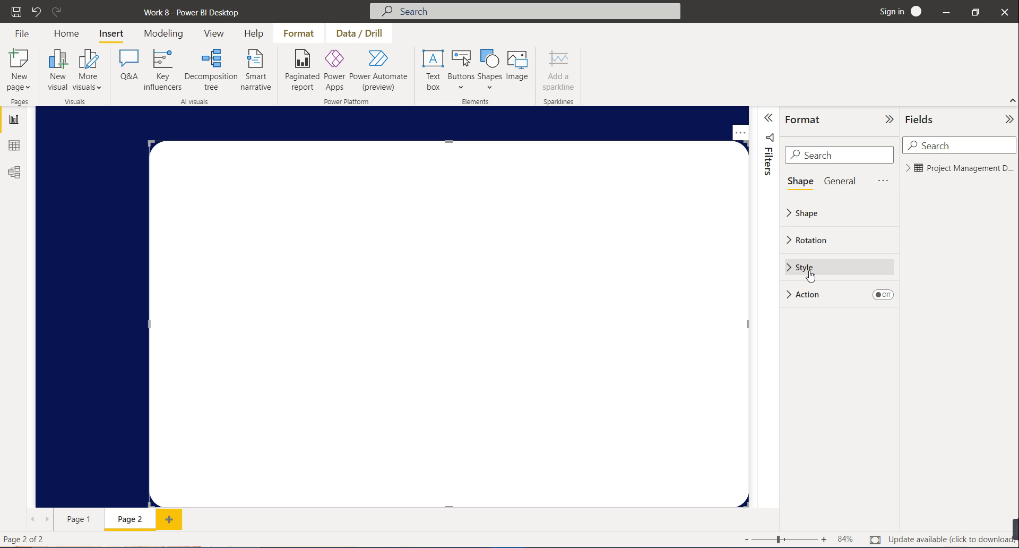
click(819, 221)
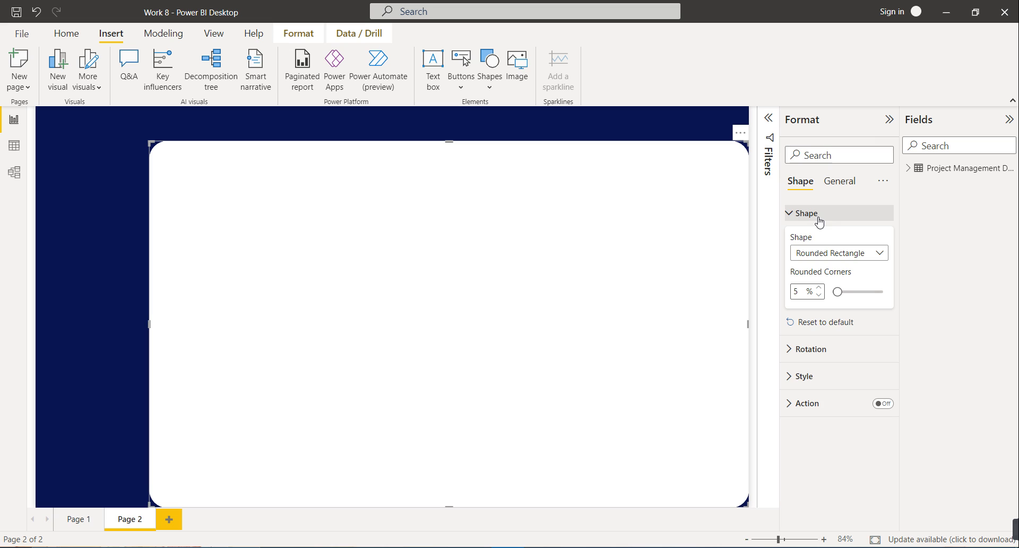
click(819, 221)
click(811, 272)
click(810, 273)
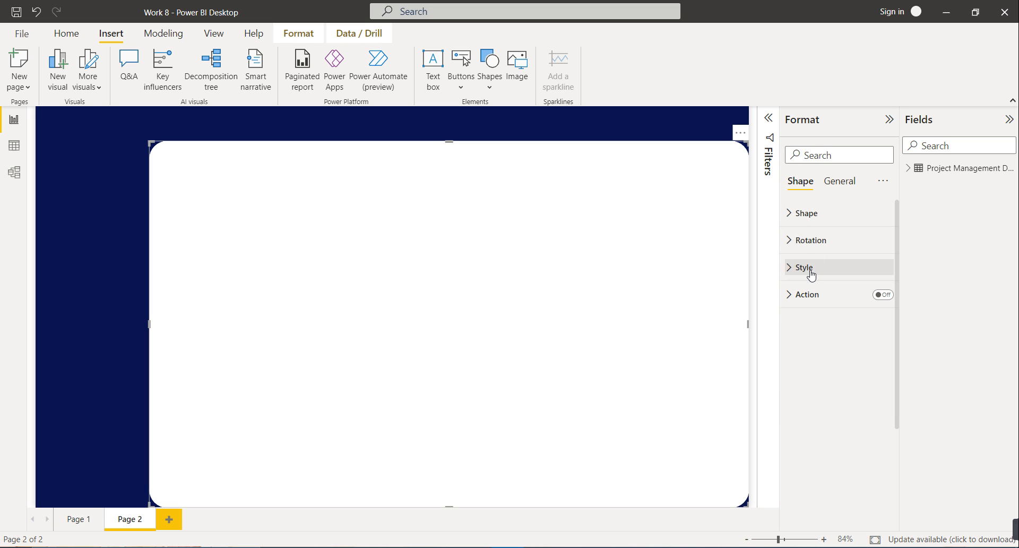
- Set the white rectangle's height to 640 and its width to 1040
click(837, 184)
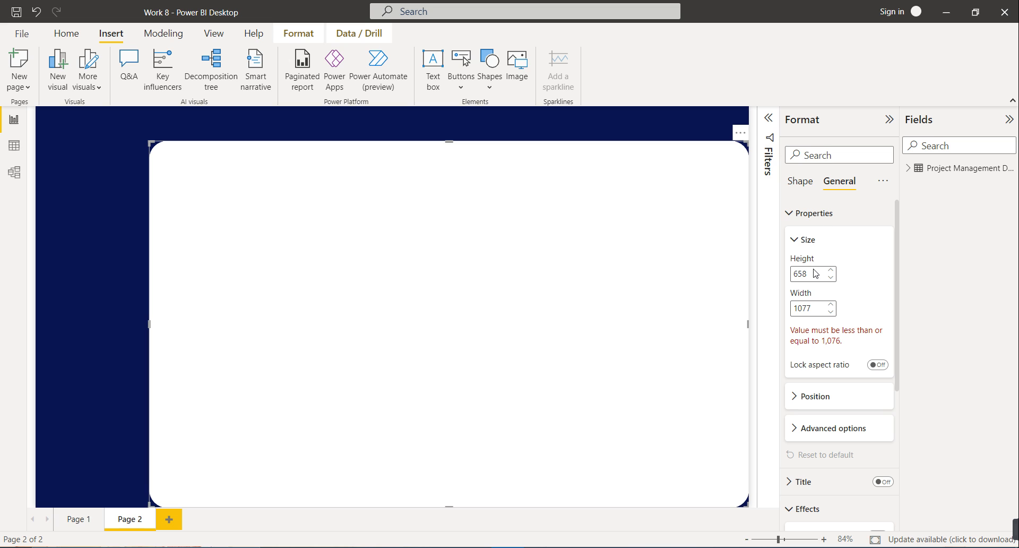
drag(809, 274, 799, 276)
text(40)
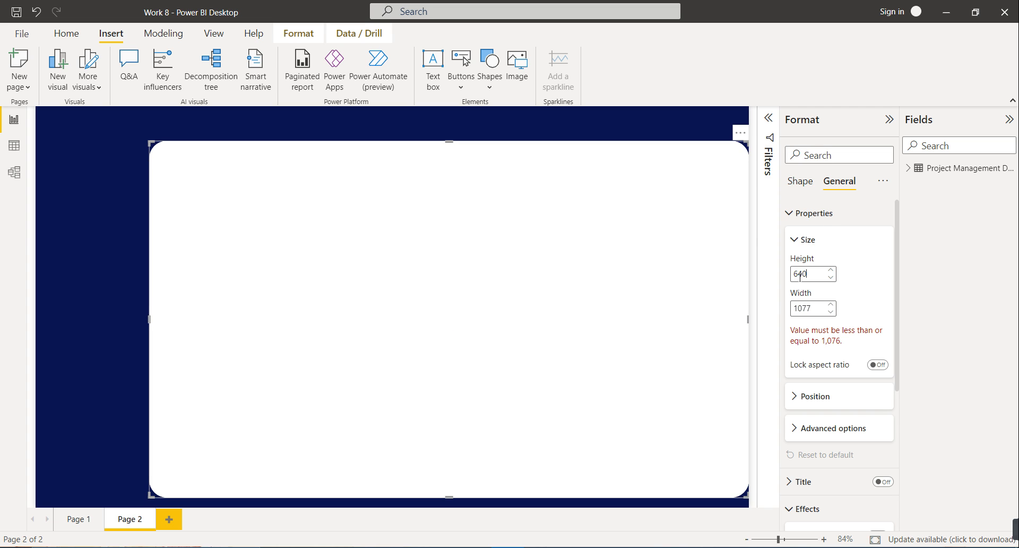
drag(812, 308, 802, 308)
text(40)
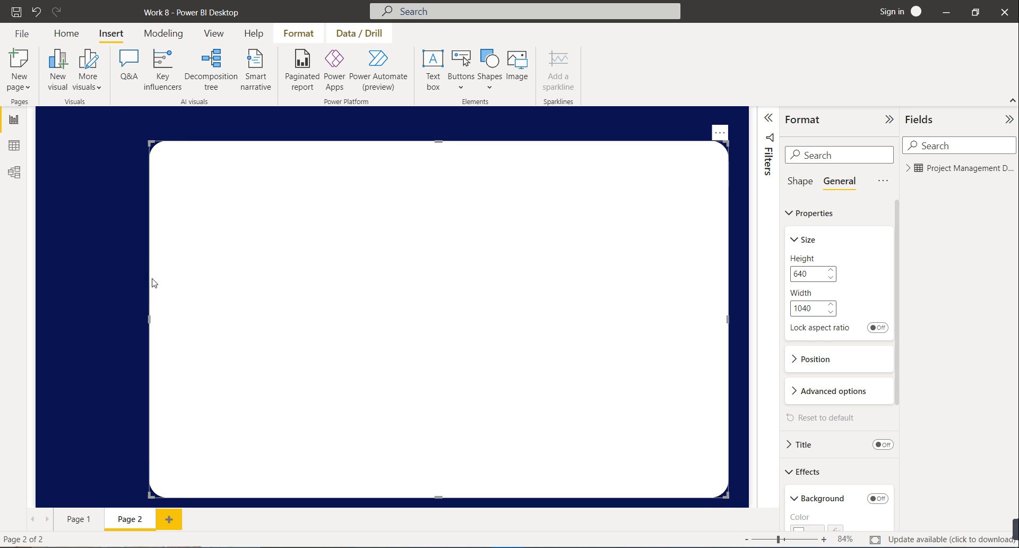
- Move the white rectangle into the lower-right corner of the page and deselect it
click(107, 267)
click(398, 261)
drag(398, 262, 422, 275)
click(88, 200)
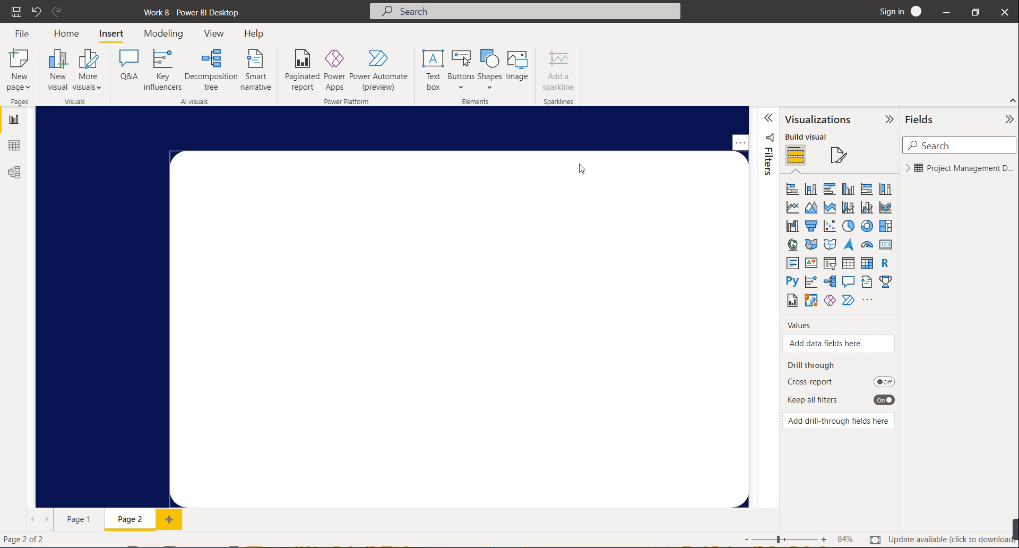
- Insert a second rounded rectangle at the page's left edge and shrink it to about 324 wide by 157 high
click(491, 67)
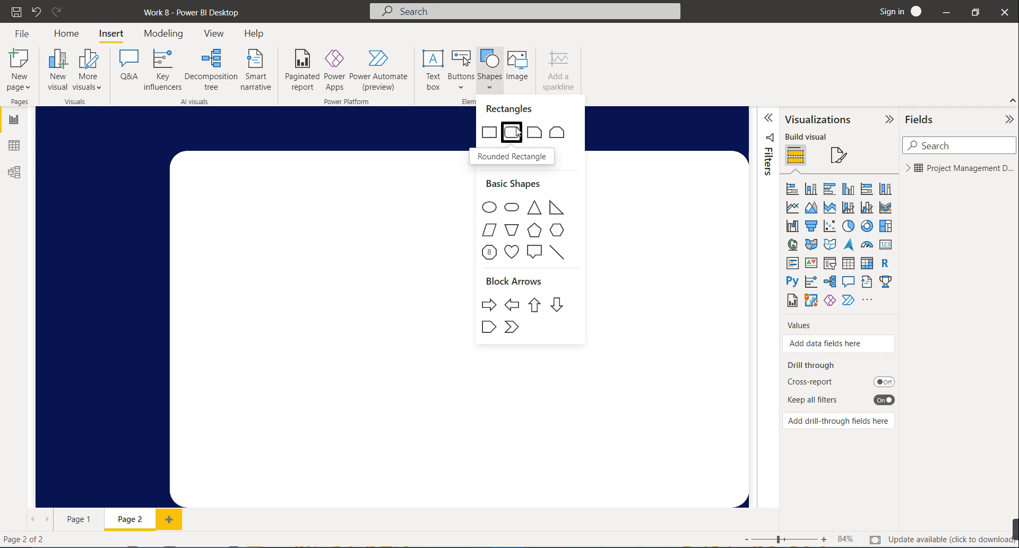
click(517, 132)
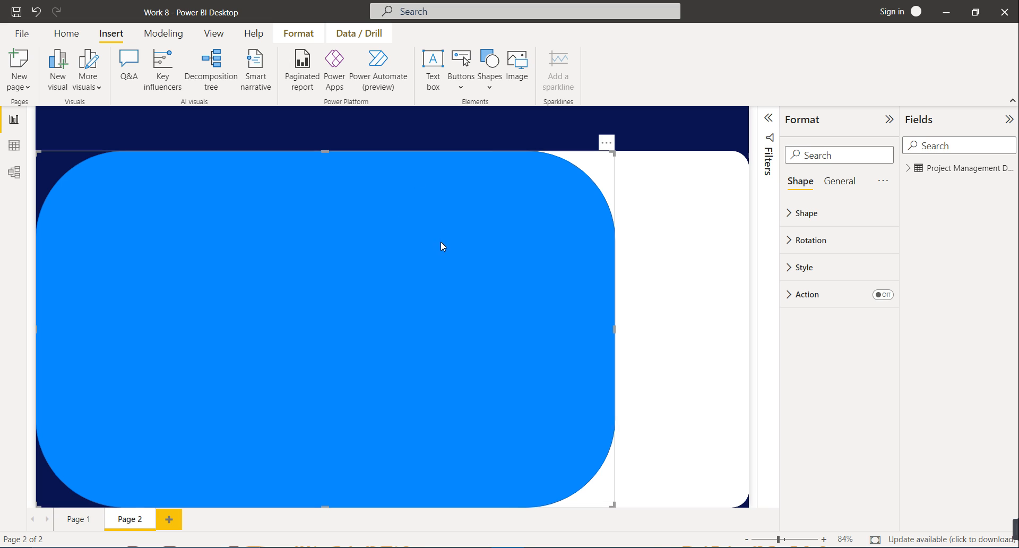
drag(611, 504, 215, 237)
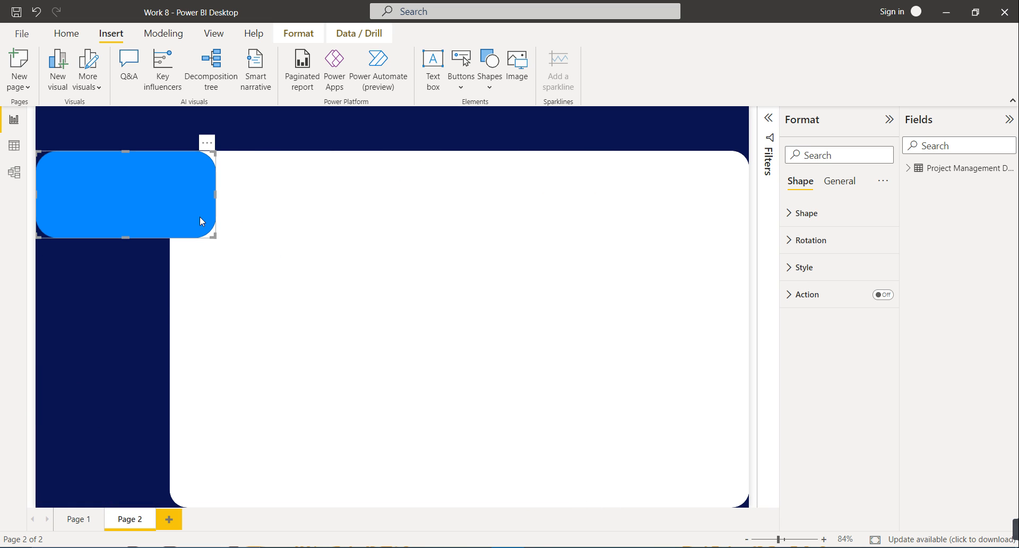
- Set the blue rounded rectangle's height to 144 and its width to 244
click(839, 187)
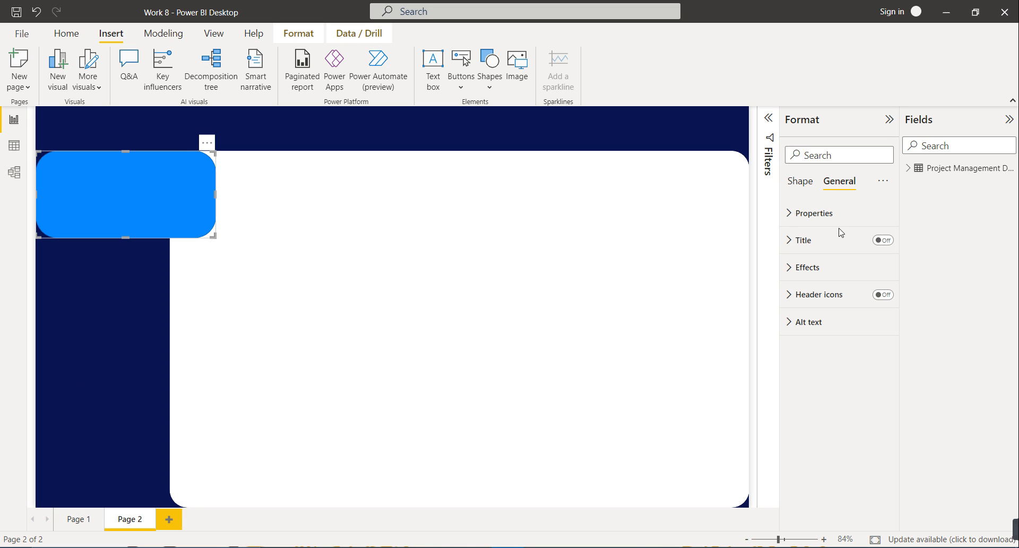
click(820, 222)
double_click(818, 273)
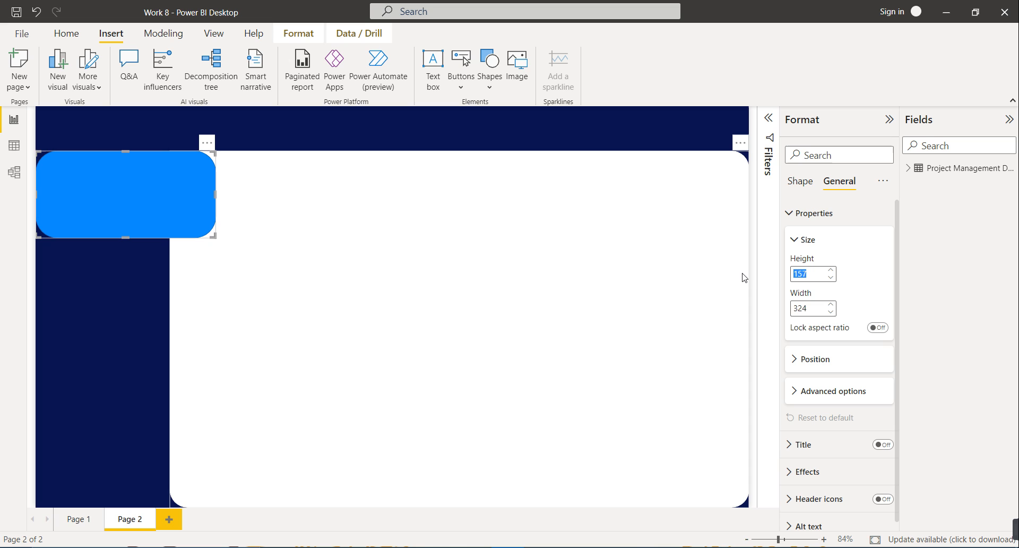
text(144)
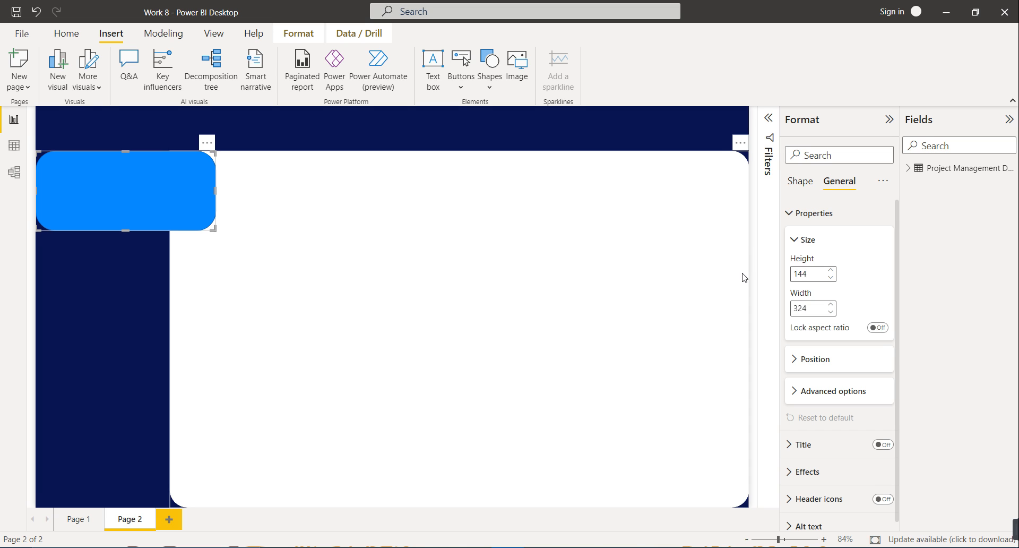
double_click(802, 308)
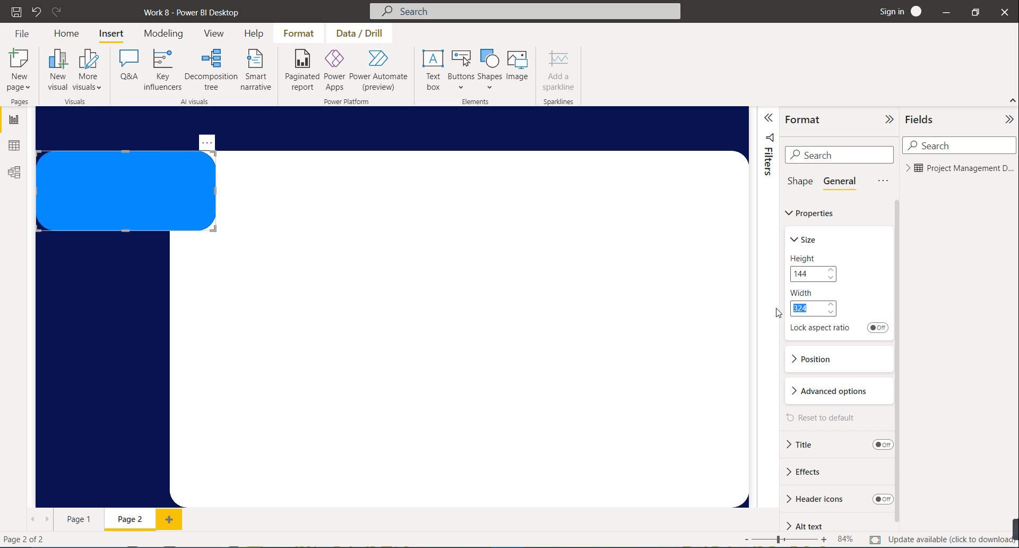
text(244)
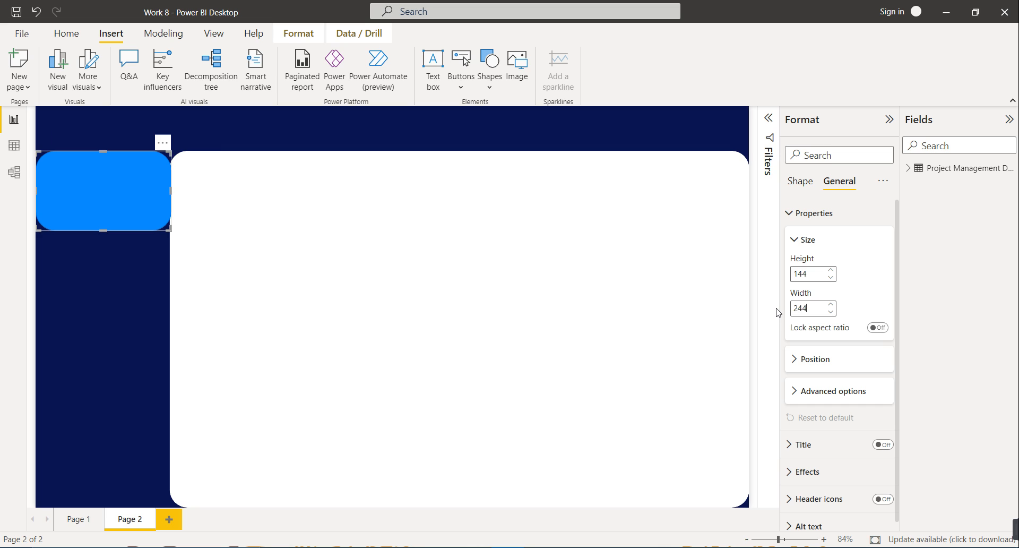
- Move the blue rounded rectangle into the white panel's upper-left corner and place a duplicate directly beside it
drag(137, 193, 255, 192)
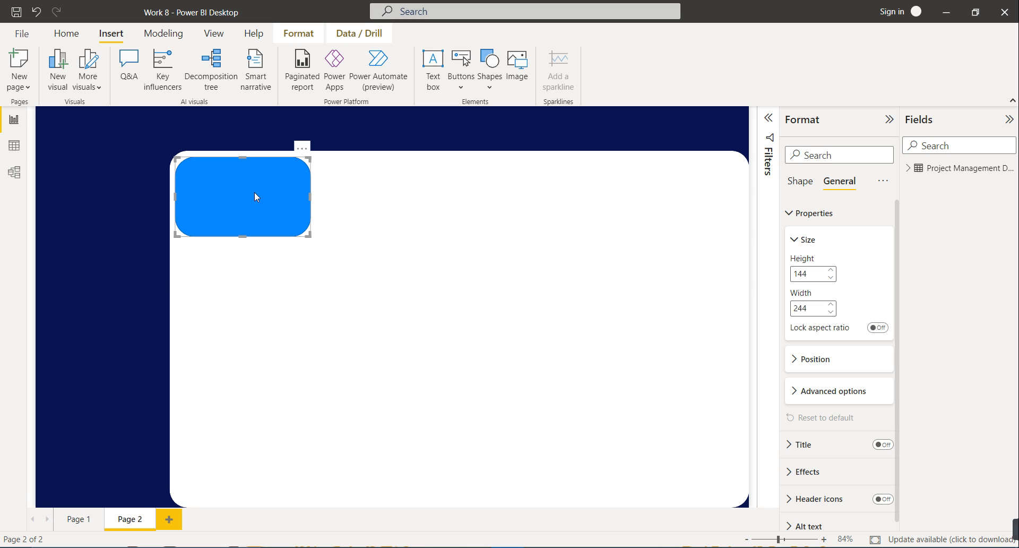
key(ctrl+c)
key(ctrl+v)
drag(250, 195, 382, 188)
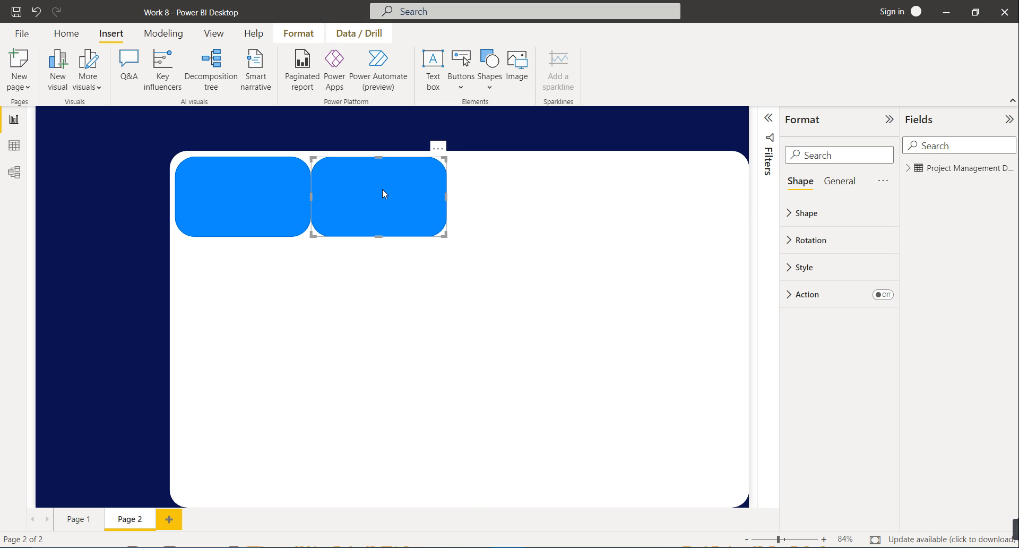
- Duplicate the two blue cards together and place the copies at the right end of the same row
ctrl+click(265, 198)
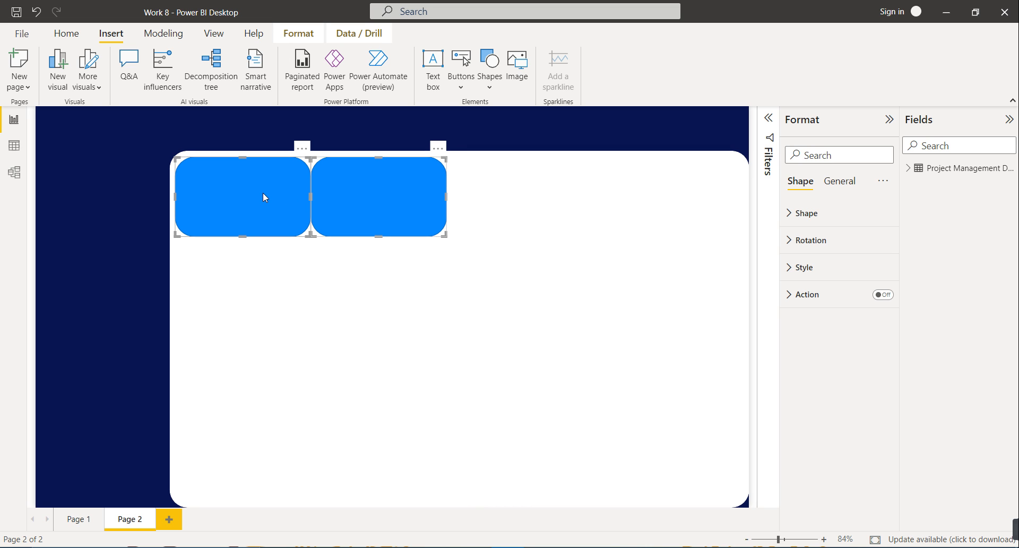
key(ctrl+v)
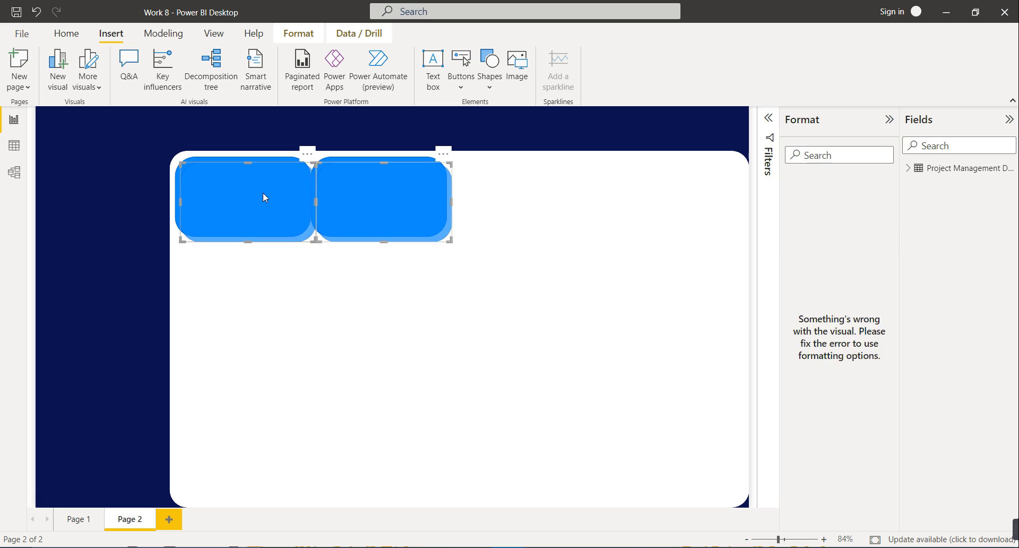
drag(355, 199, 650, 200)
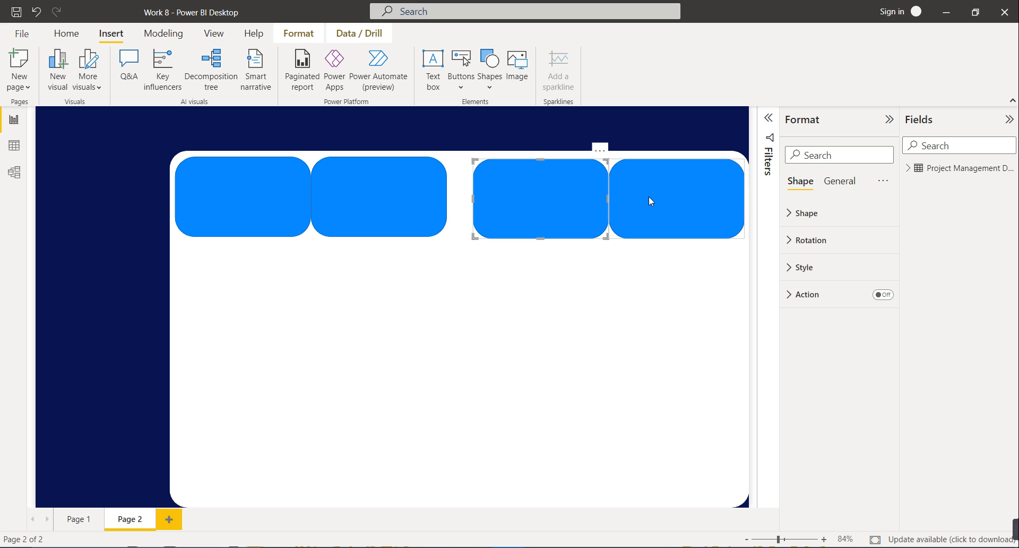
- Select all four blue cards and nudge them slightly up toward the white panel's upper edge
click(649, 197)
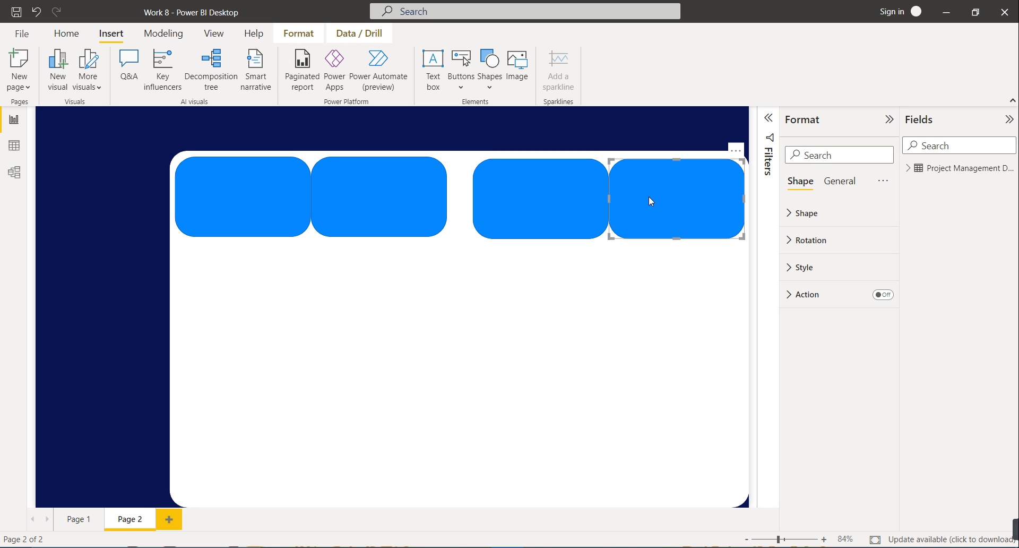
ctrl+click(233, 210)
ctrl+click(345, 200)
ctrl+click(552, 189)
ctrl+click(646, 188)
ctrl+click(680, 191)
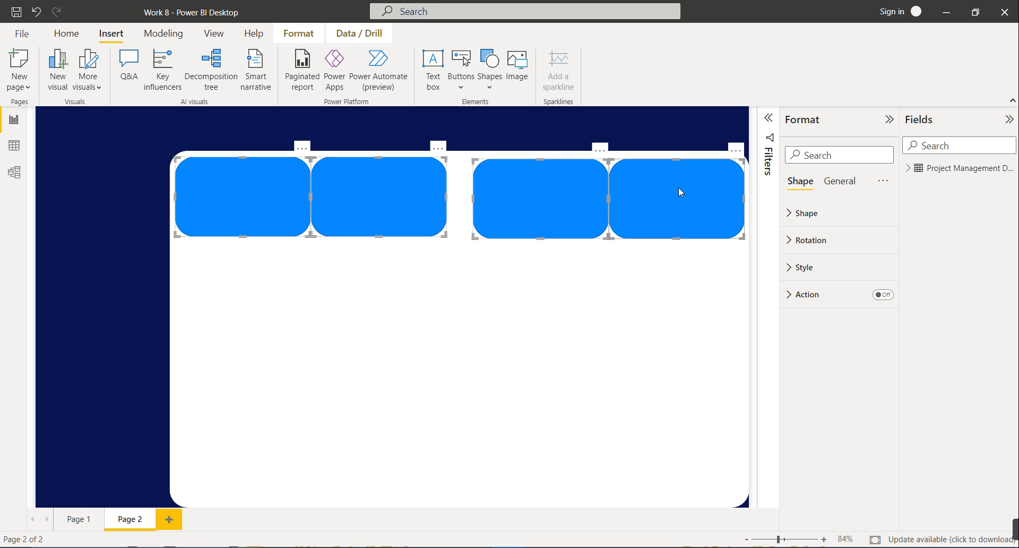
key(Up)
key(Up)
key(Up)
key(Up)
key(Up)
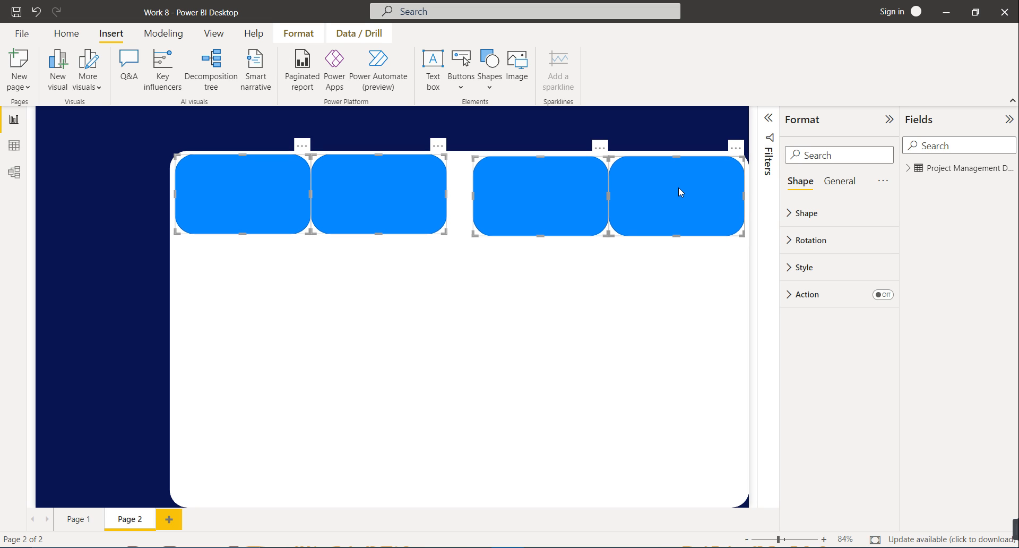
key(Up)
key(Up)
key(Up)
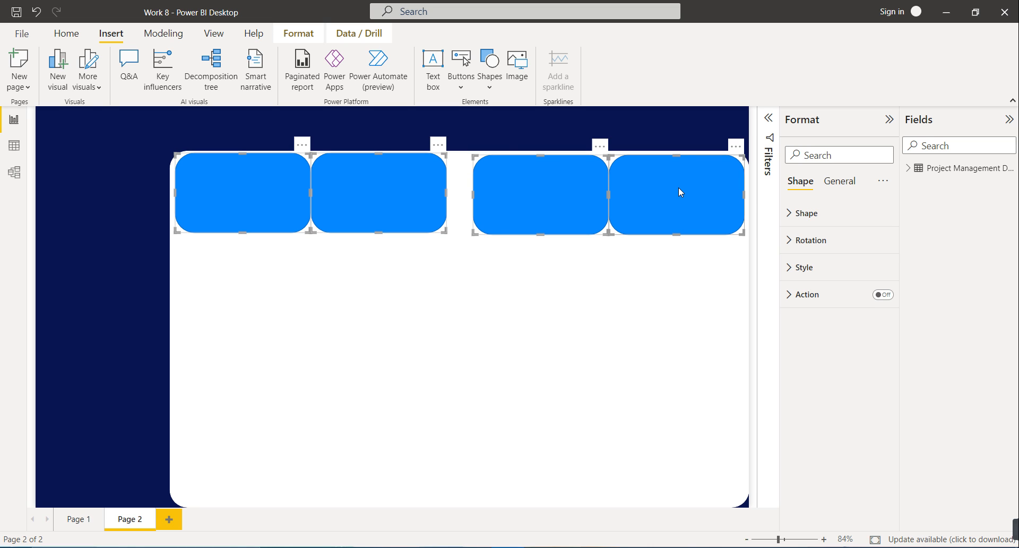
- Distribute the four selected cards horizontally across the white panel, then deselect them
click(299, 33)
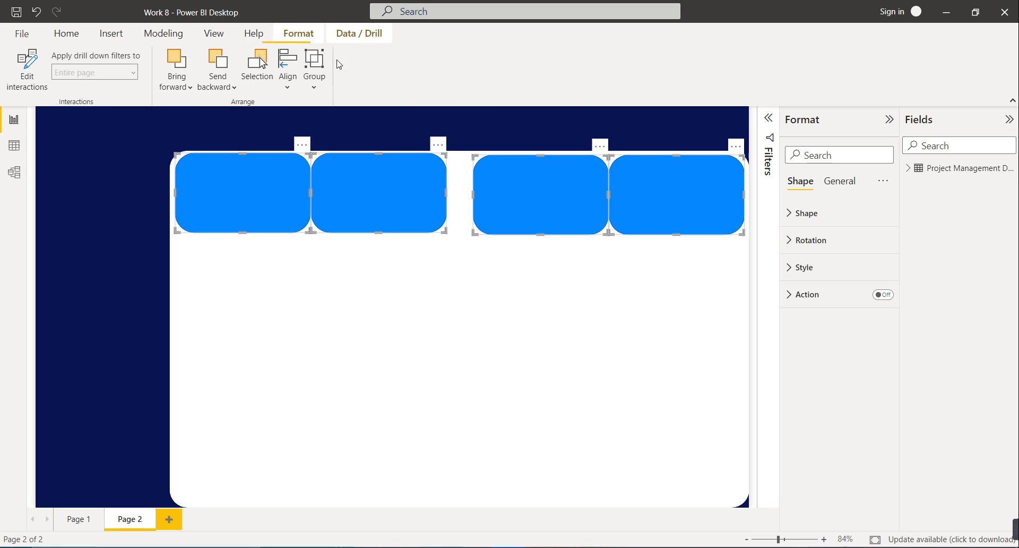
click(289, 83)
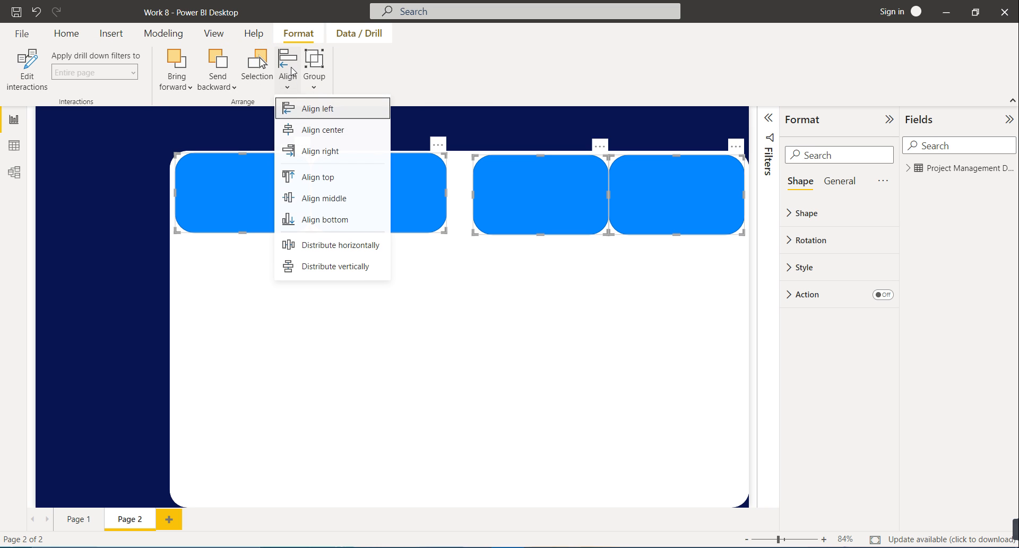
click(333, 247)
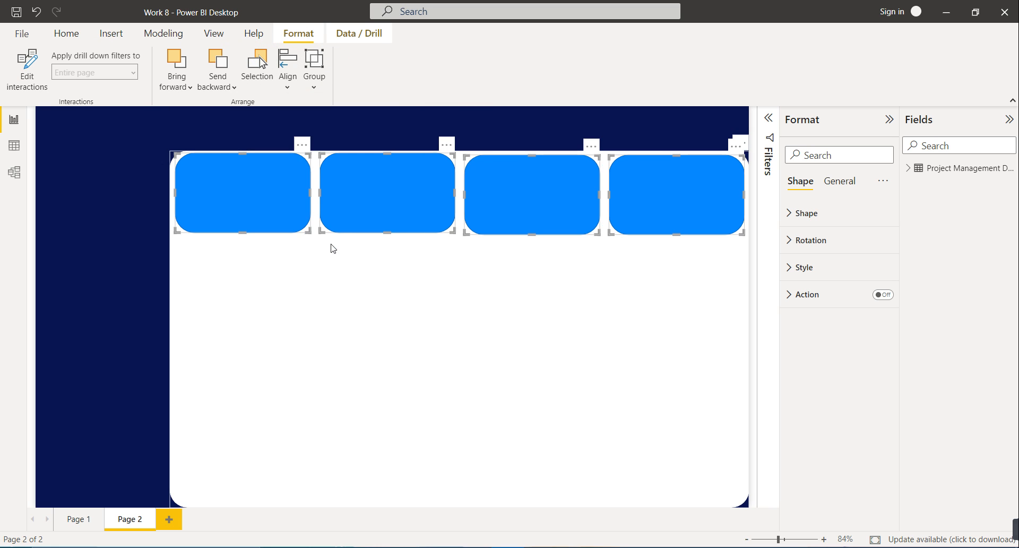
click(430, 303)
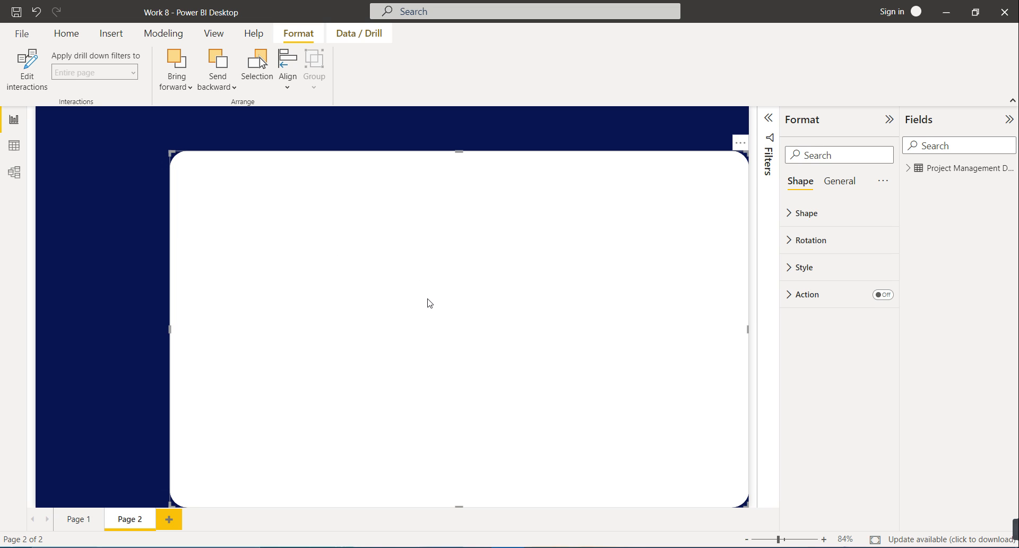
click(103, 123)
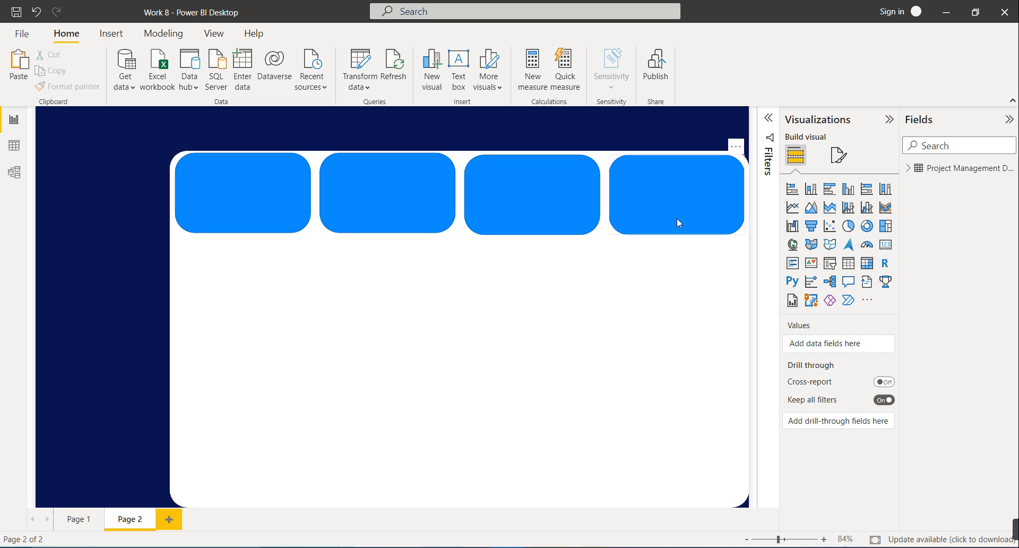
- Set the first card's fill to the light red theme shade
click(242, 173)
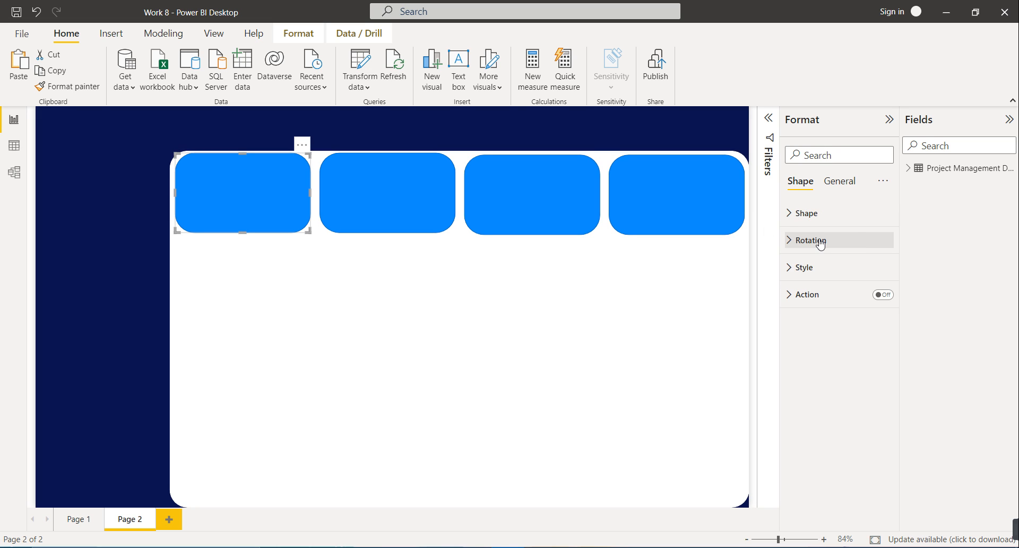
click(832, 185)
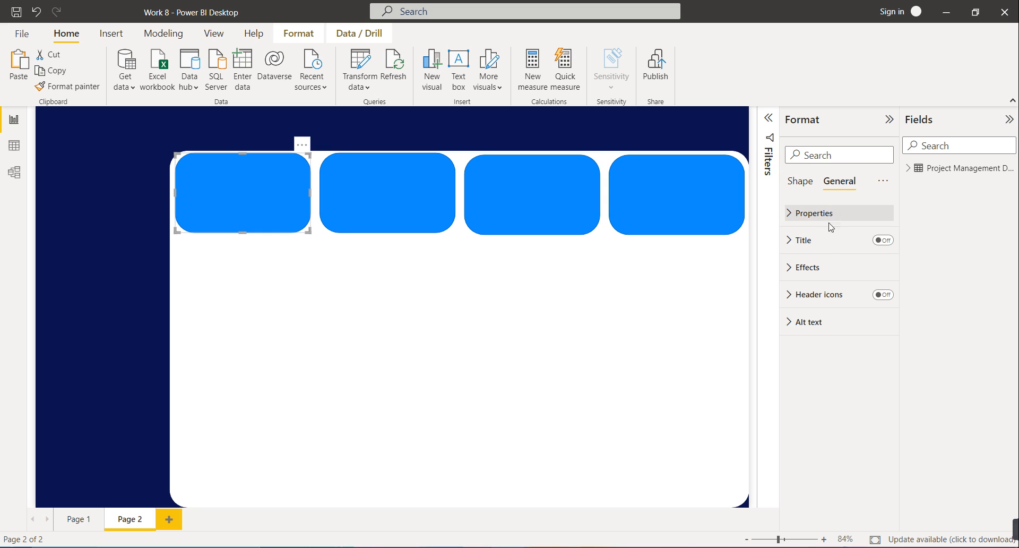
click(801, 185)
click(800, 267)
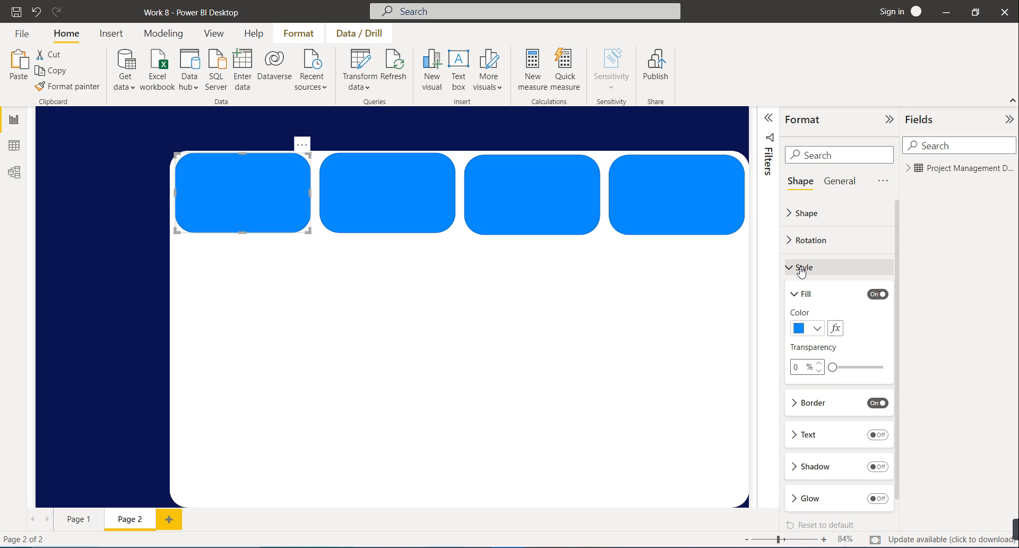
click(817, 329)
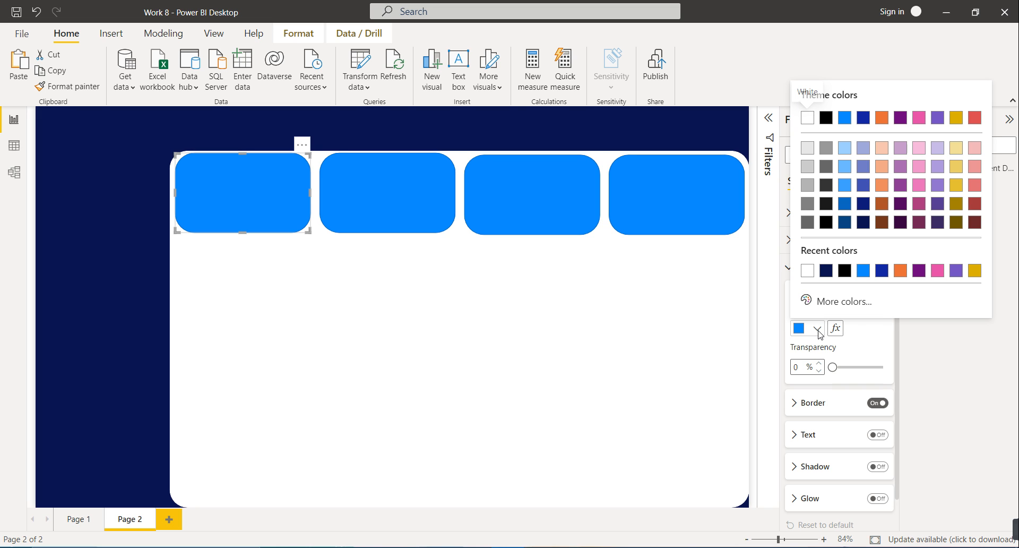
click(975, 187)
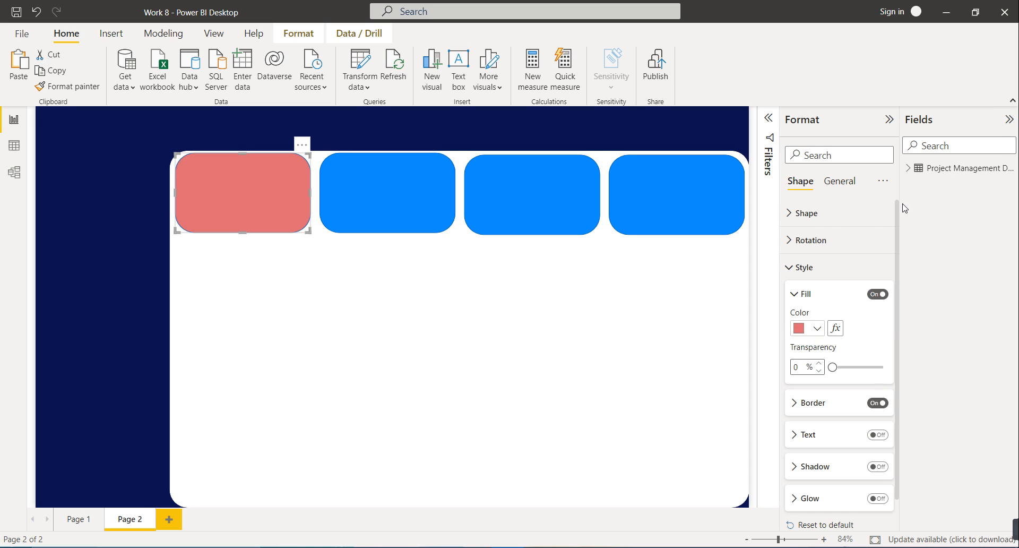
- Fill the second card with dark blue and the third card with dark red
click(403, 185)
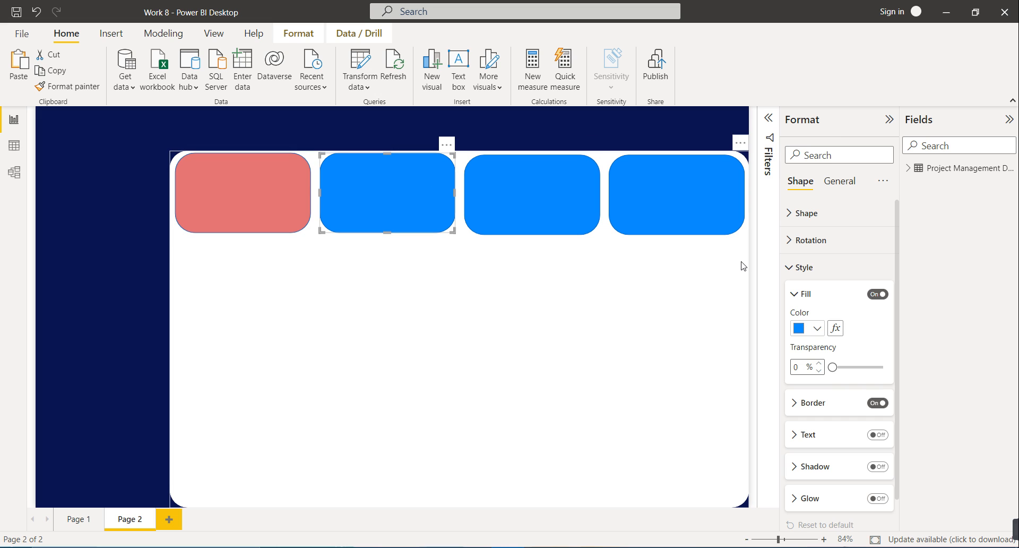
click(813, 328)
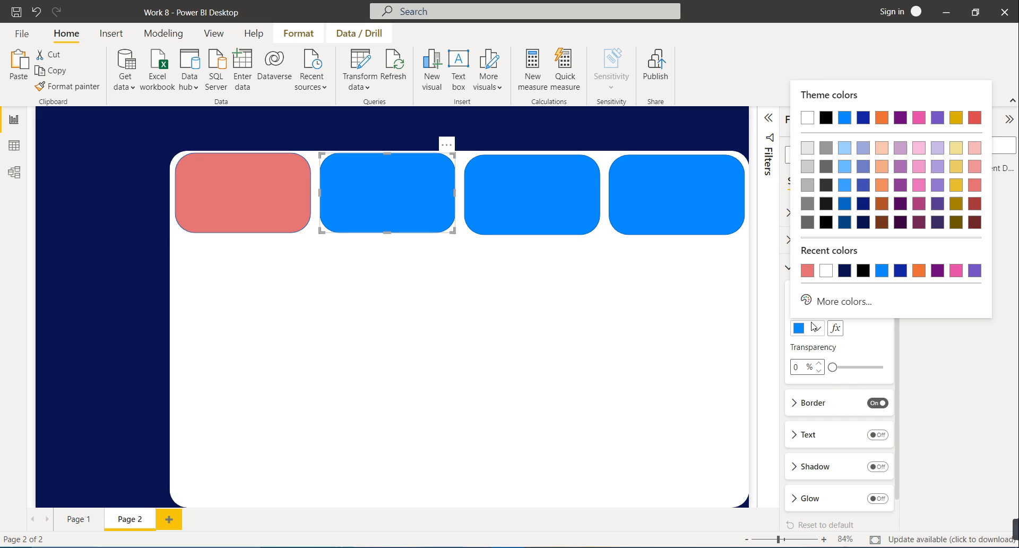
click(899, 270)
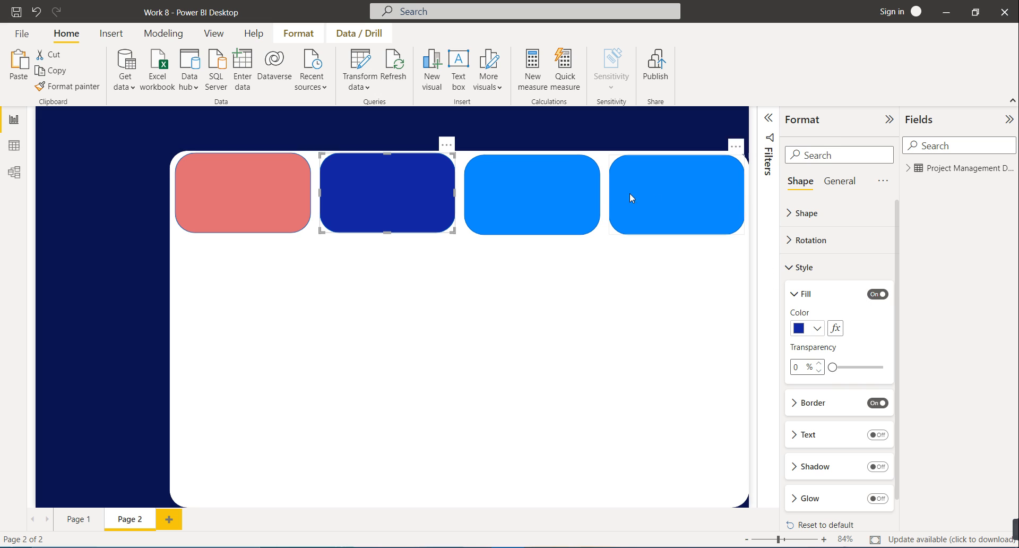
click(583, 195)
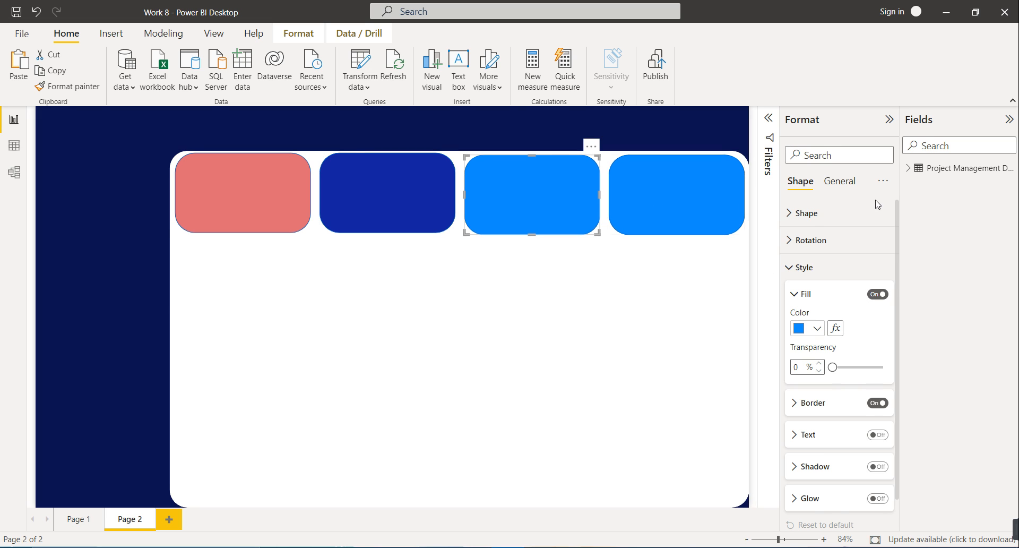
click(817, 329)
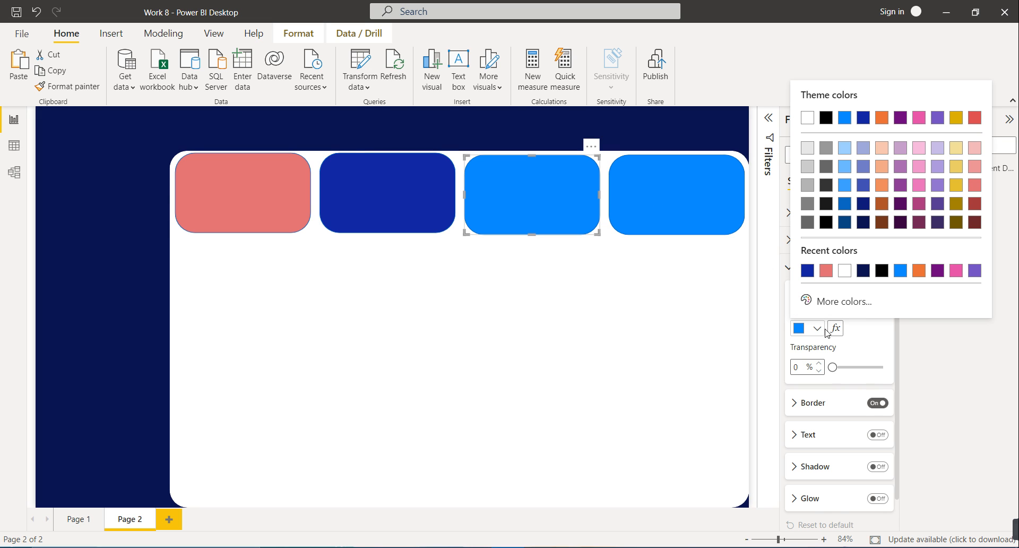
click(974, 205)
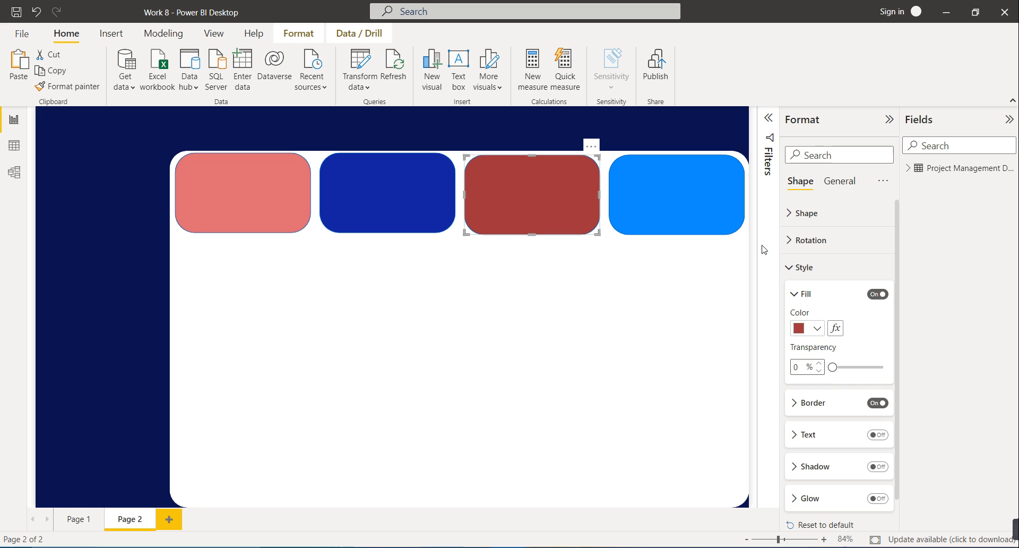
- Set the fourth card's fill to the medium purple theme shade
click(740, 218)
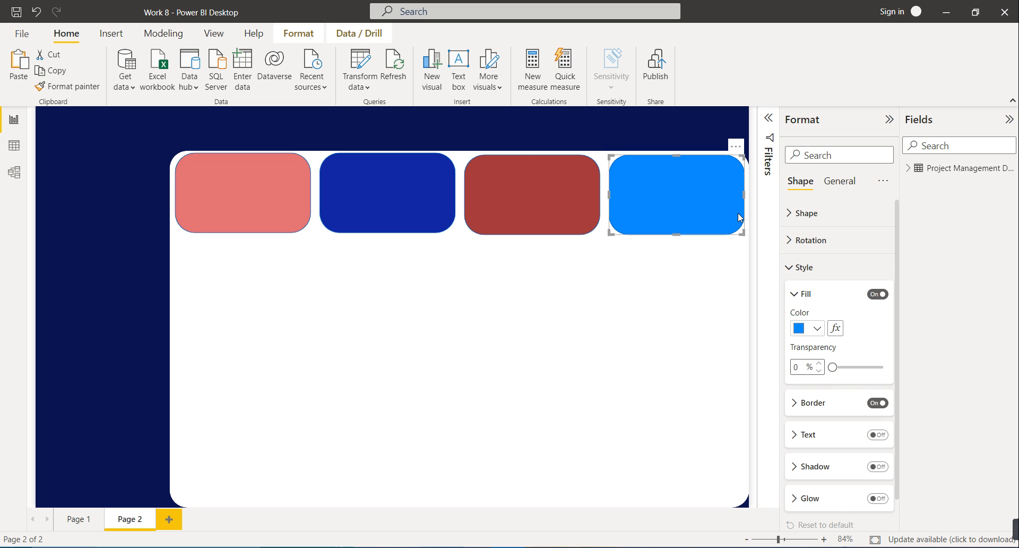
click(814, 331)
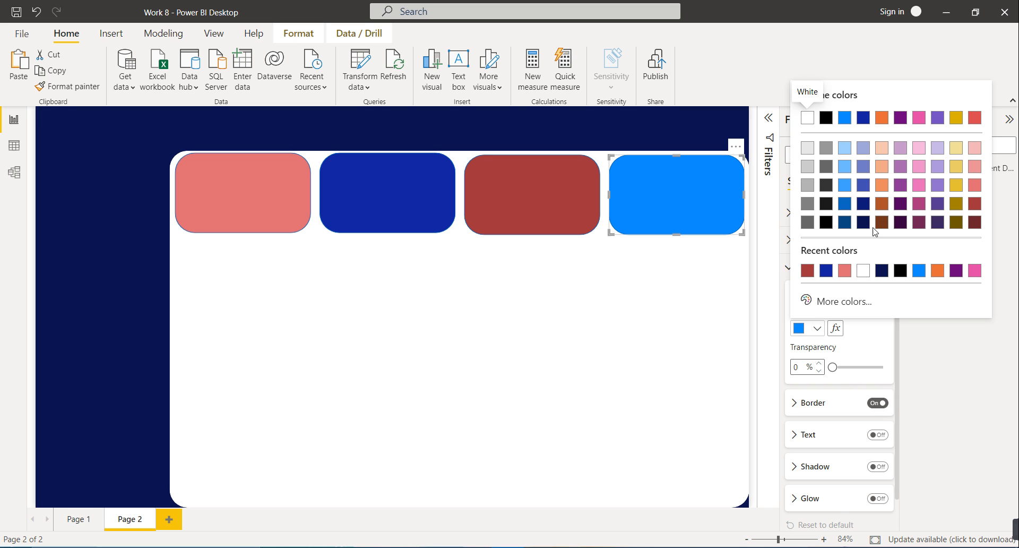
click(901, 186)
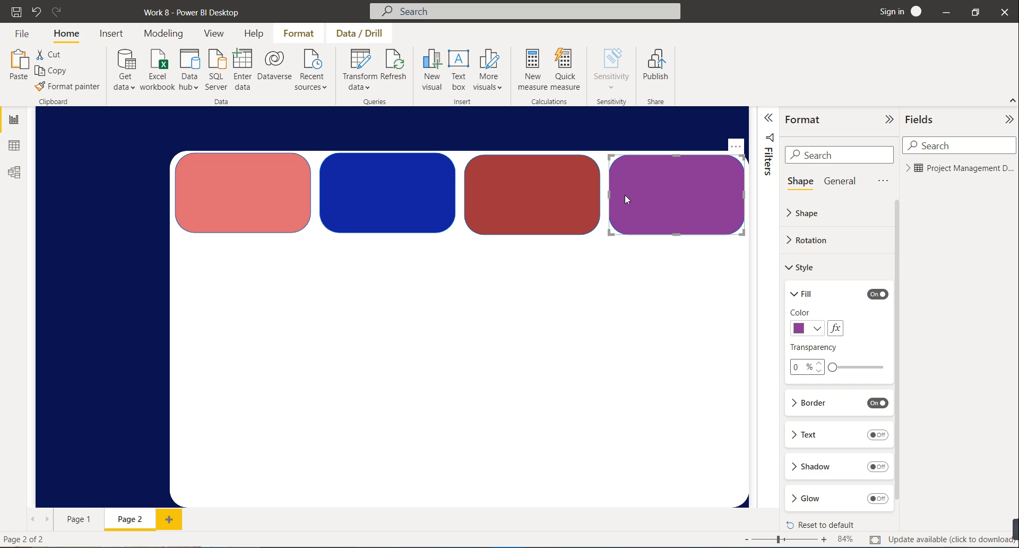
- Insert a text box reading "Cost Reduction" and narrow it to a strip along the page's left edge
click(458, 62)
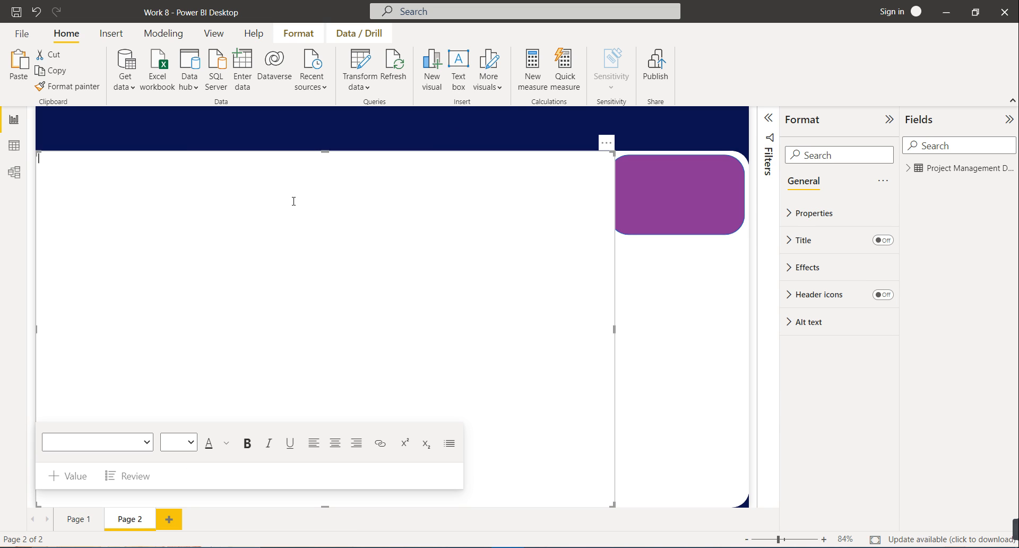
text(Cost)
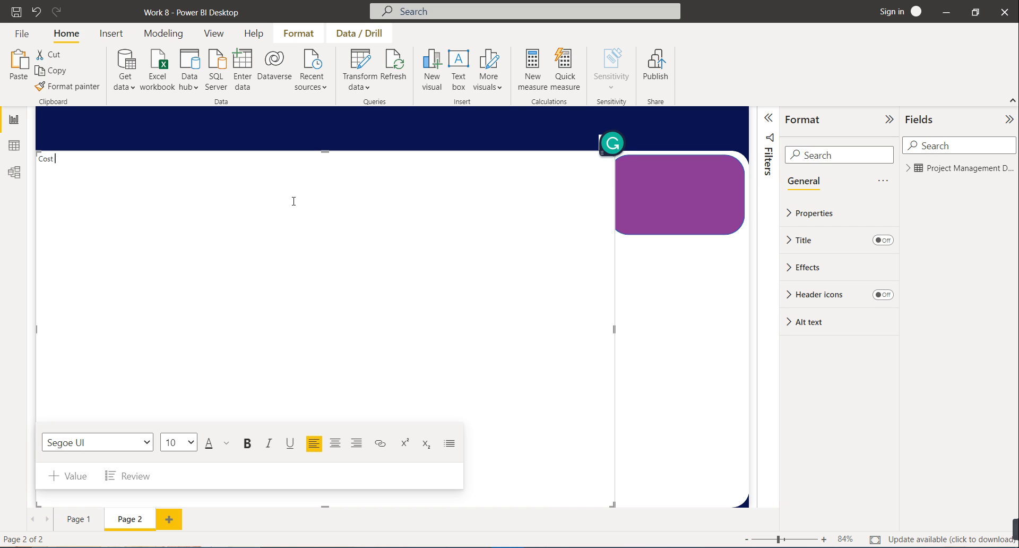
text( Reduction)
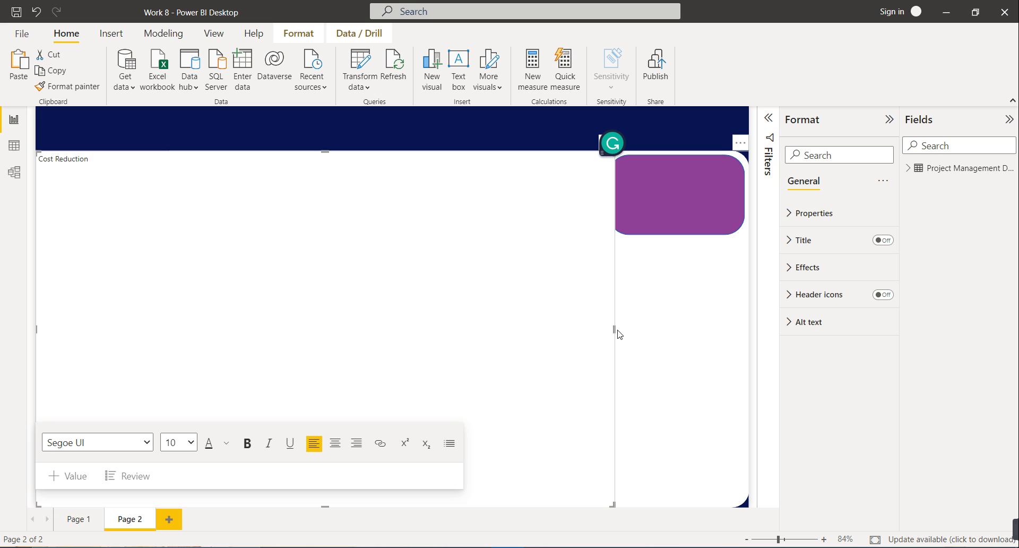
drag(611, 329, 115, 304)
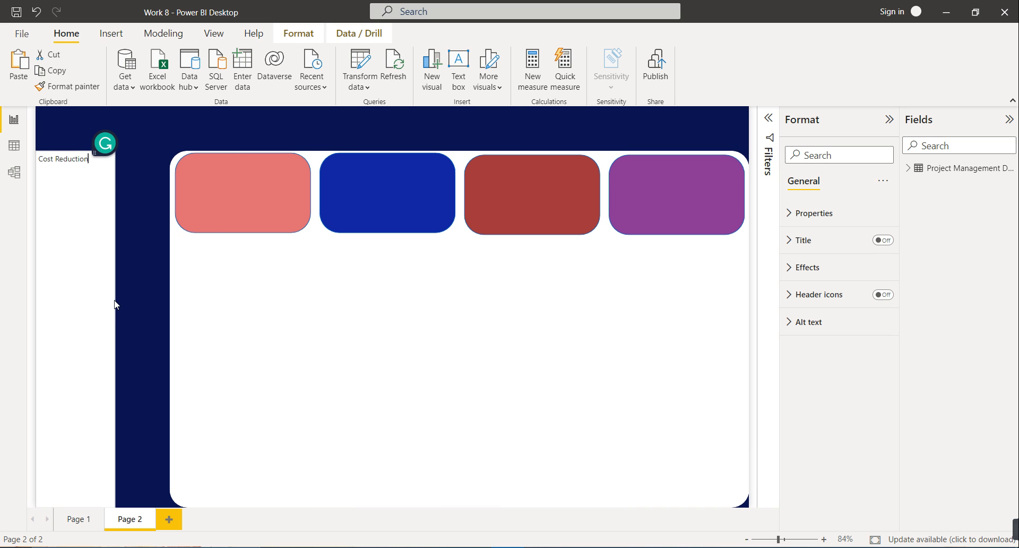
- Check the card titles and layout of the finished dashboard on Page 1, then return to Page 2
click(77, 514)
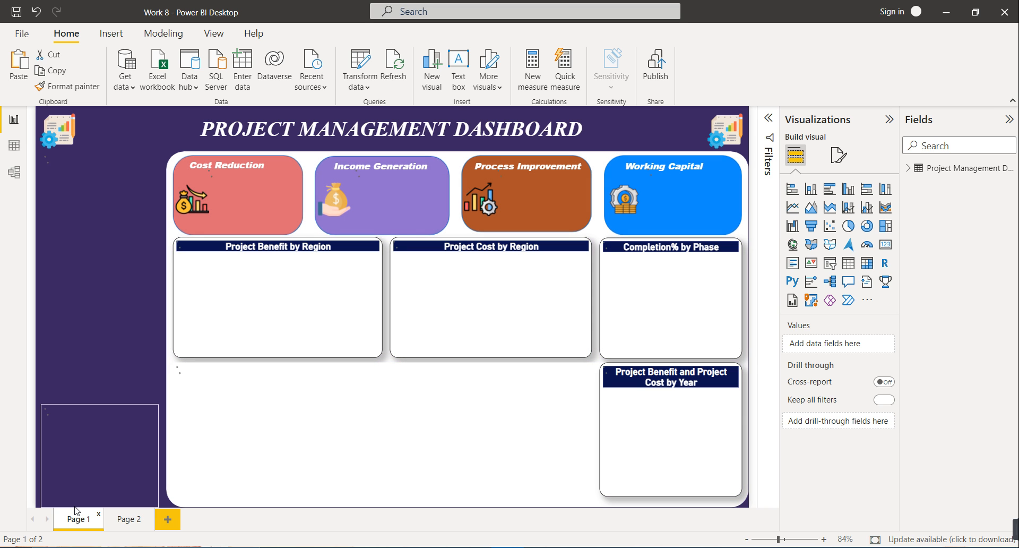
click(83, 254)
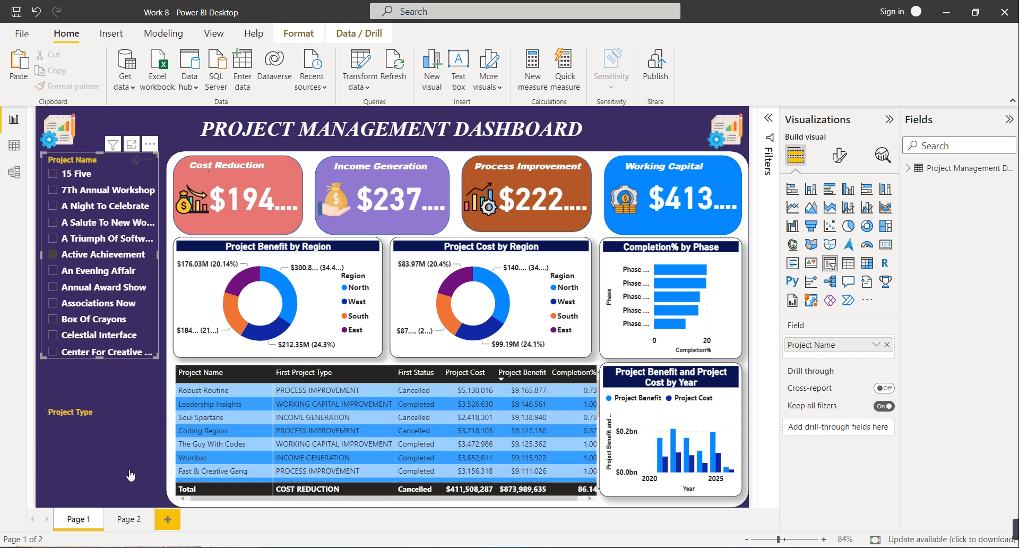
click(126, 518)
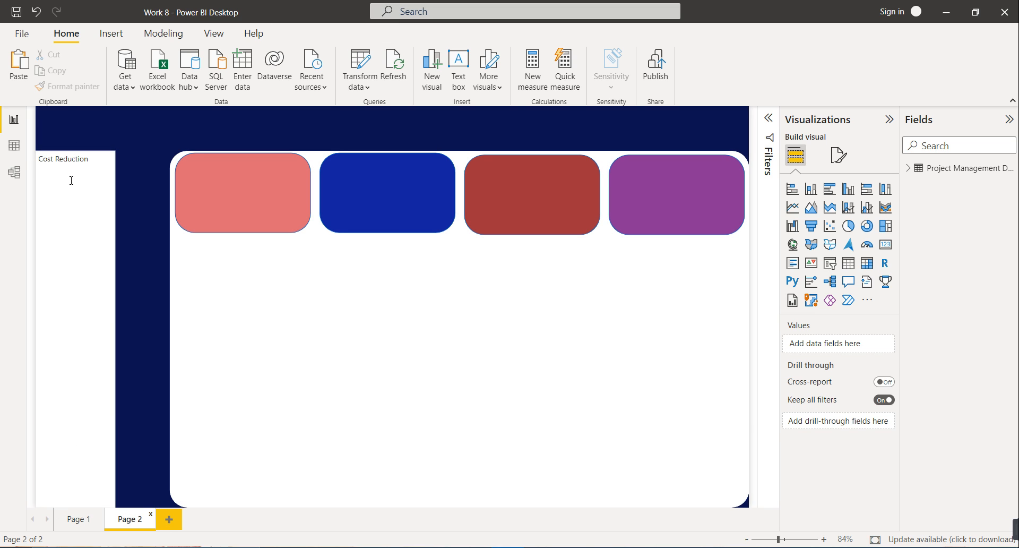
- Move the Cost Reduction text box onto the first card and format its text as size 12, bold and centred
click(89, 163)
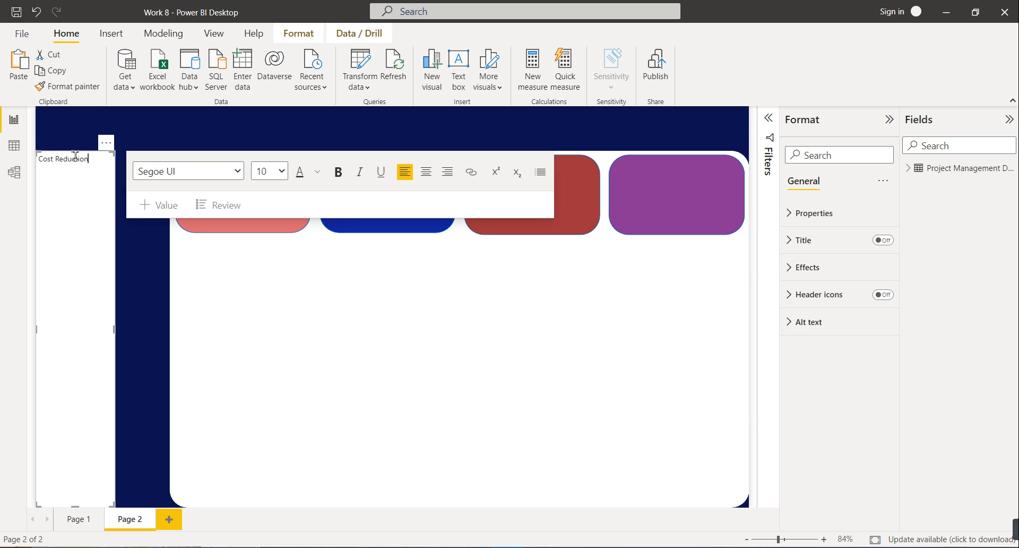
drag(75, 154, 263, 174)
click(260, 187)
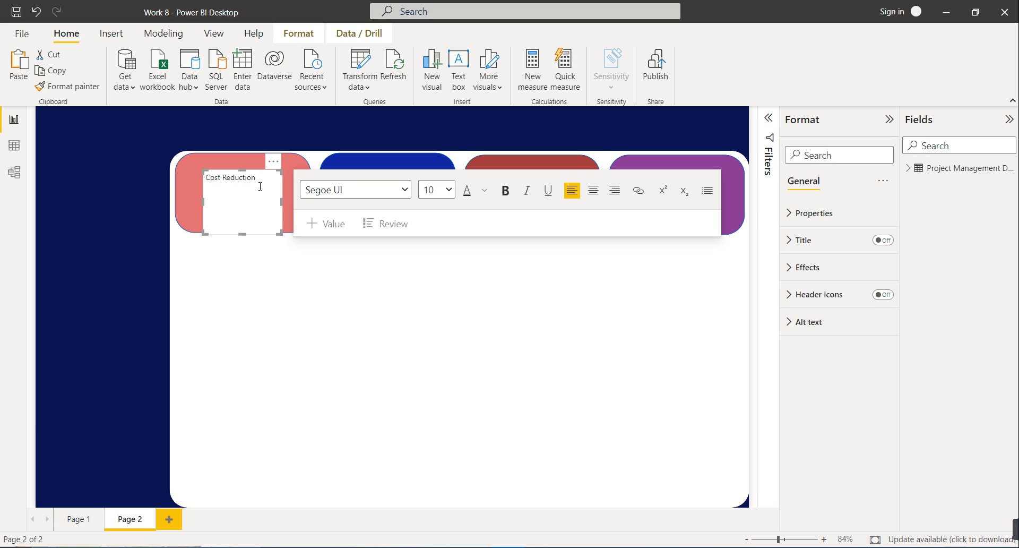
key(ctrl+a)
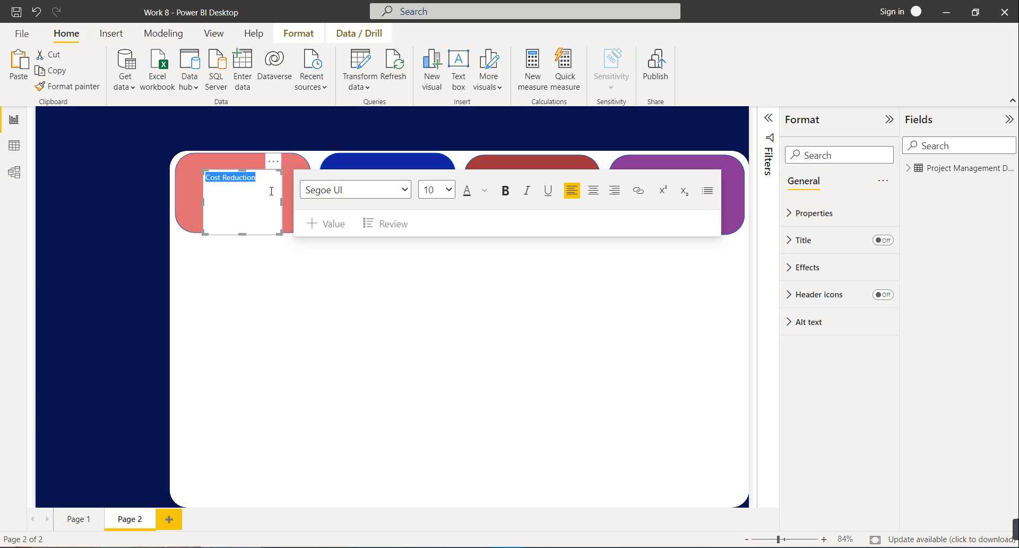
click(448, 191)
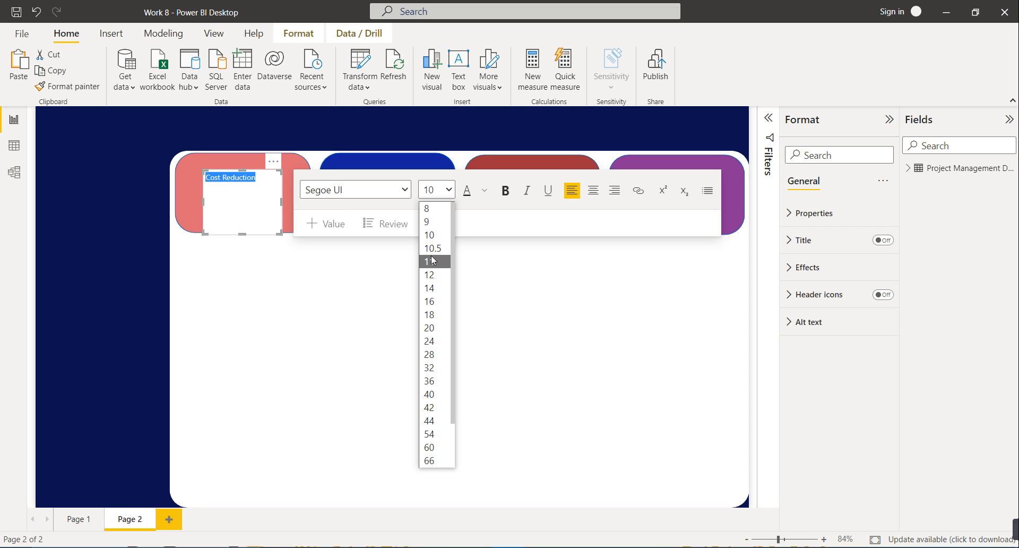
click(434, 274)
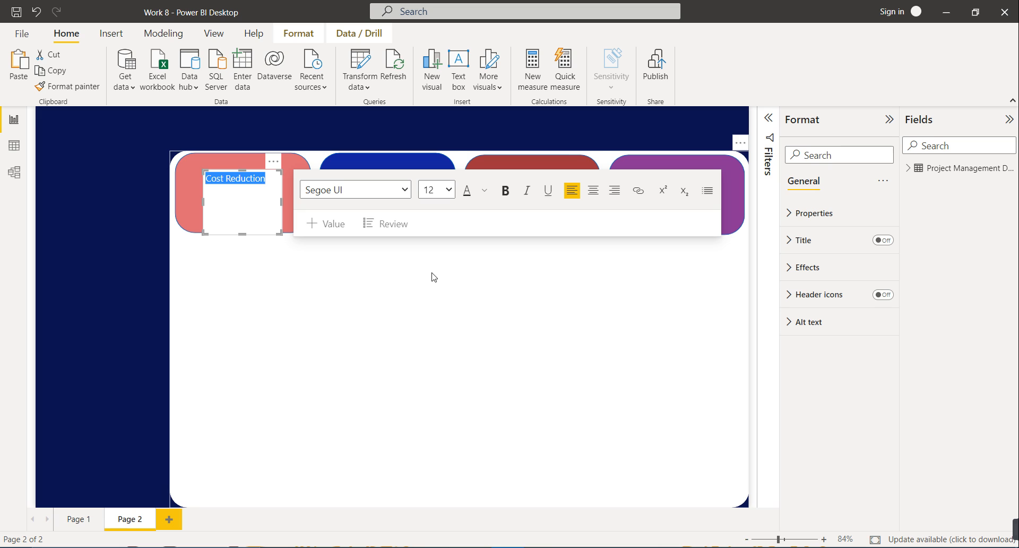
click(505, 190)
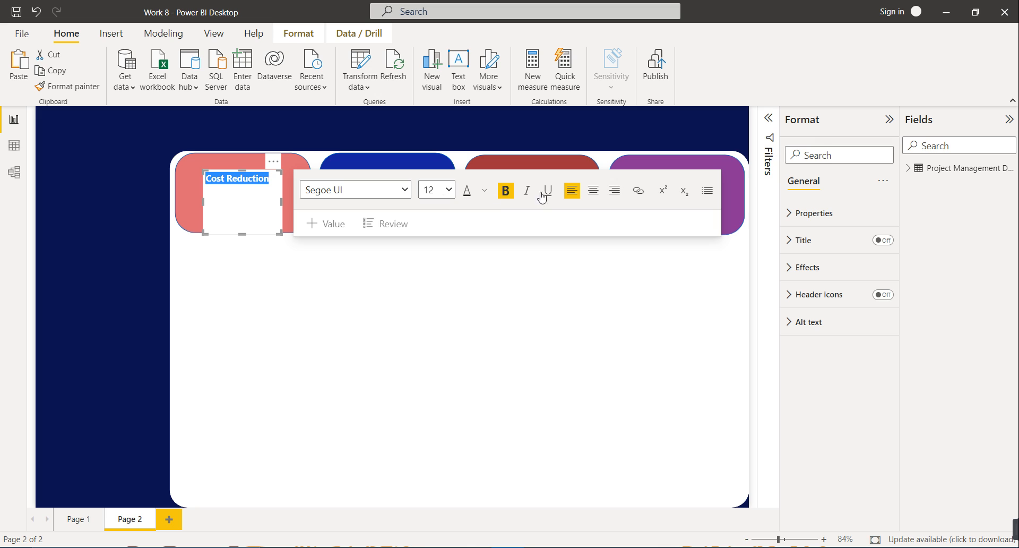
click(593, 190)
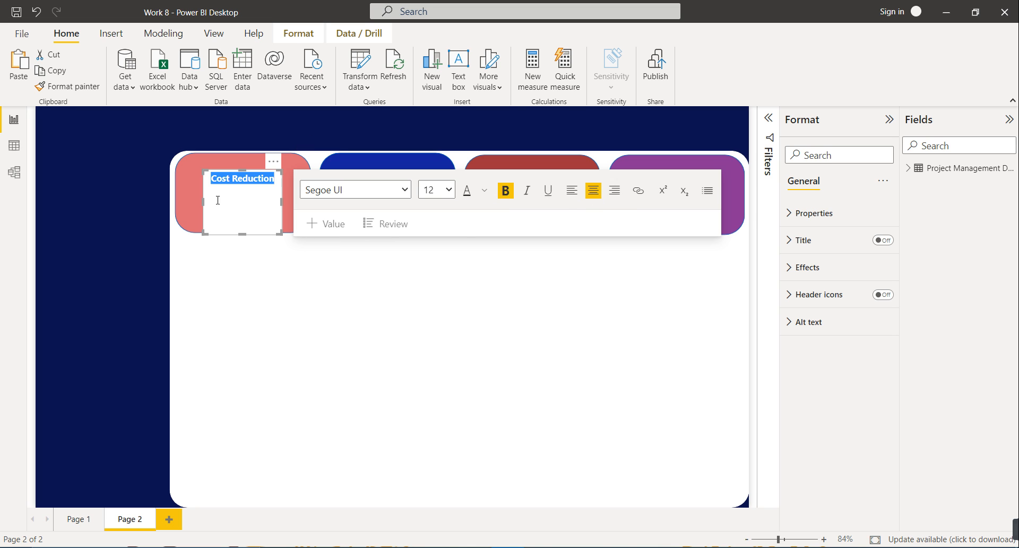
- Resize the Cost Reduction text box to the card's width and one line's height, and align it with the card's top edge
drag(203, 201, 177, 205)
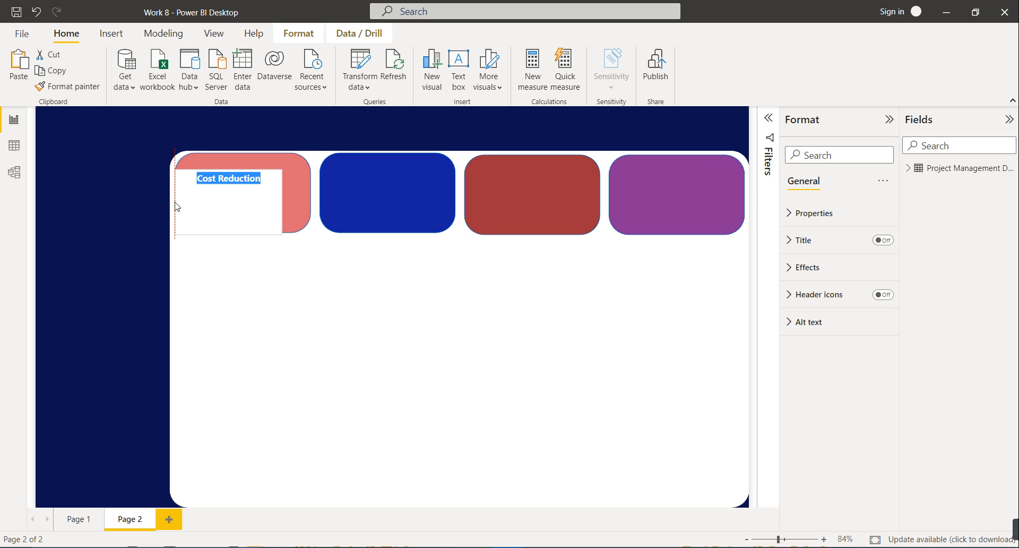
drag(281, 205, 311, 208)
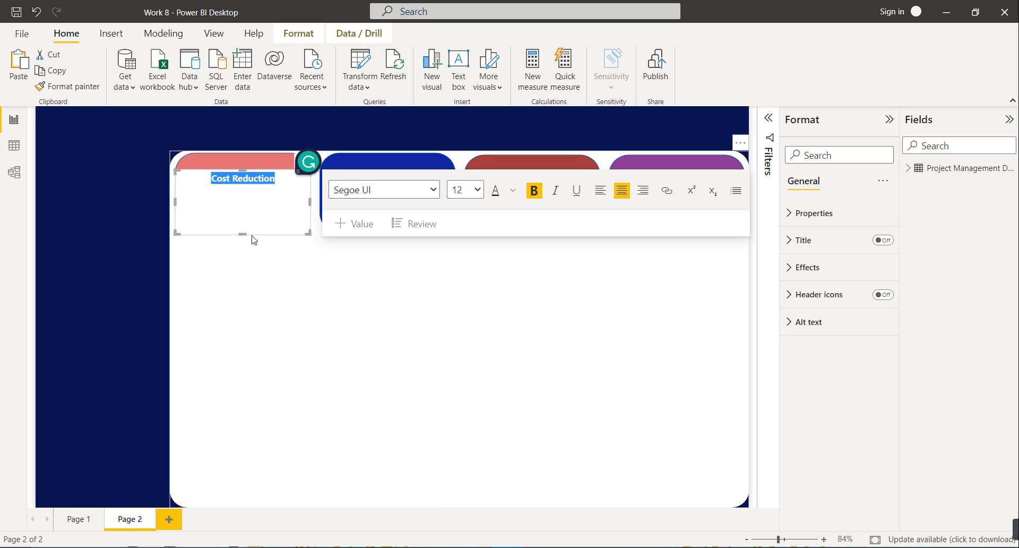
drag(243, 233, 251, 192)
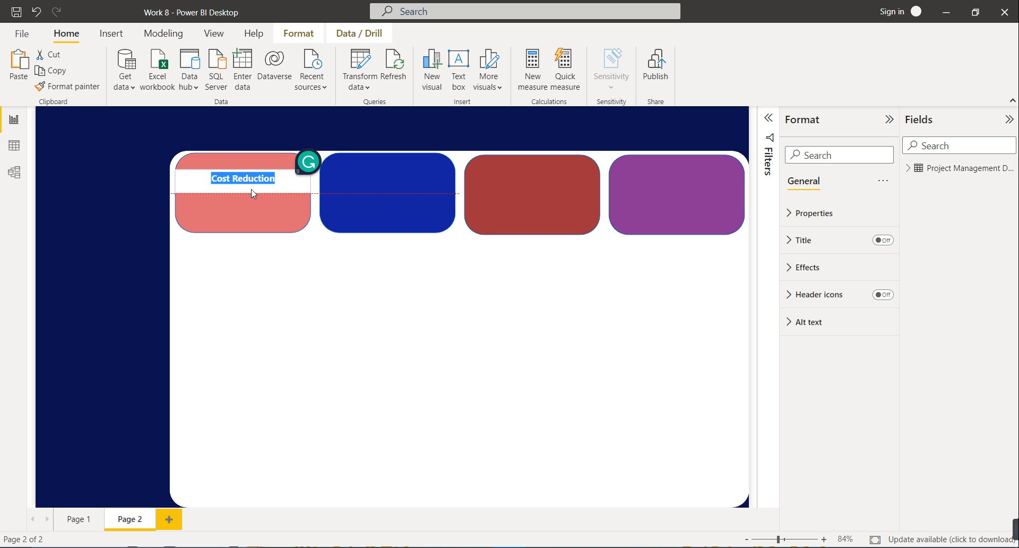
drag(253, 192, 252, 187)
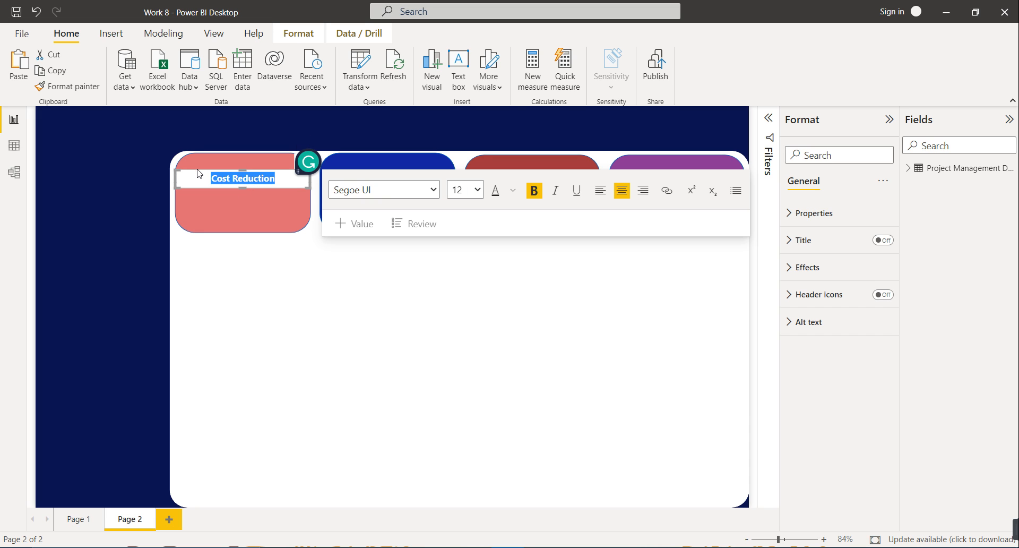
click(198, 174)
drag(200, 173, 204, 158)
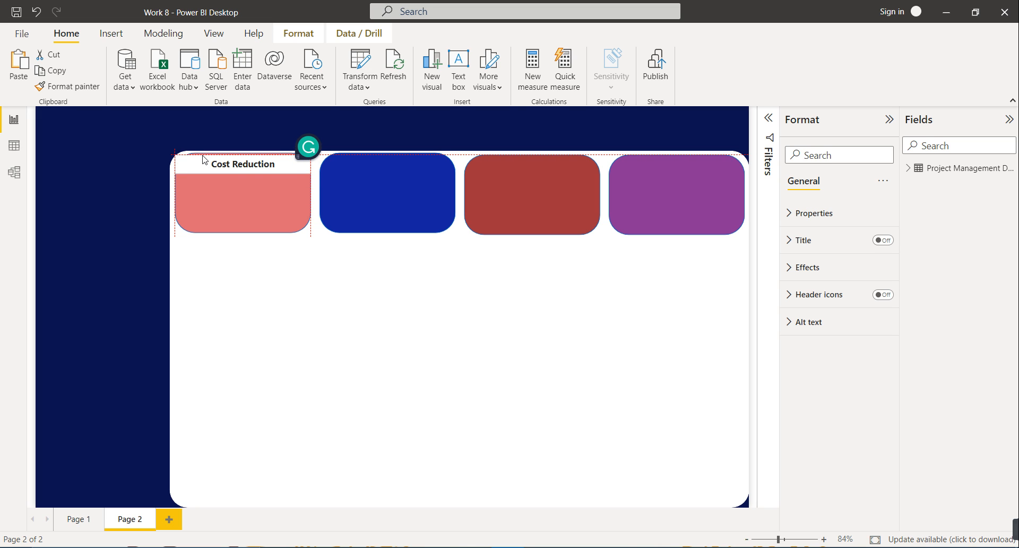
click(204, 159)
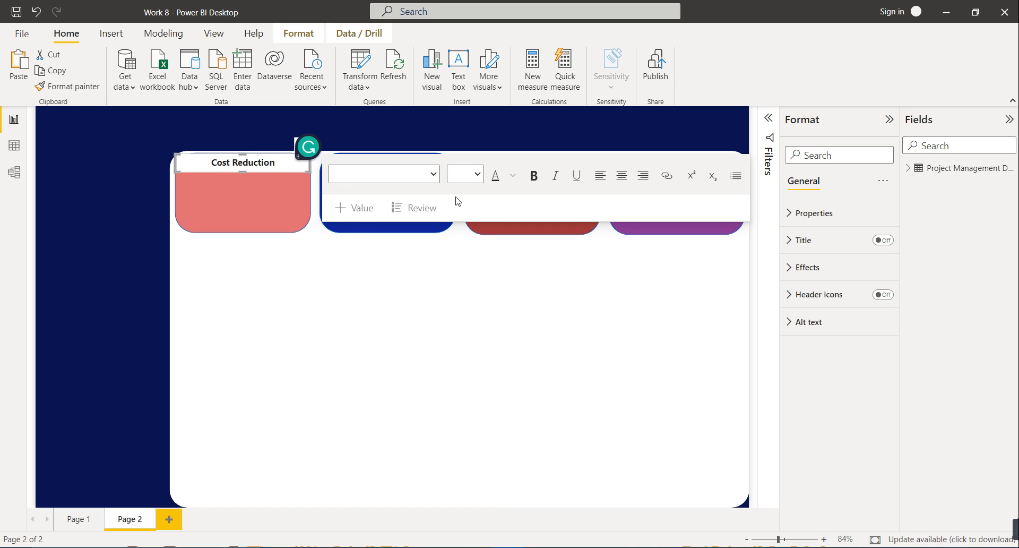
- Turn off the background of the Cost Reduction text box
click(247, 204)
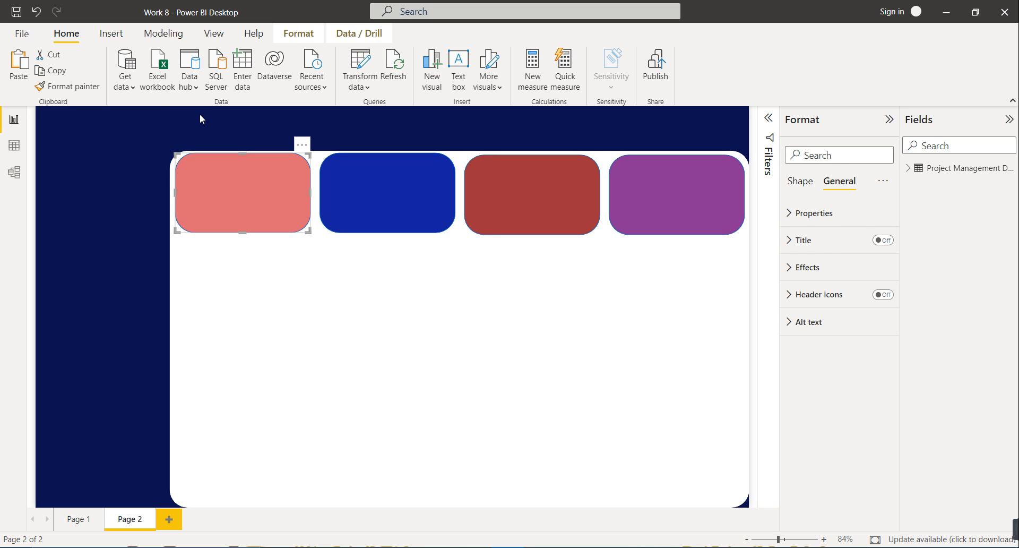
click(203, 164)
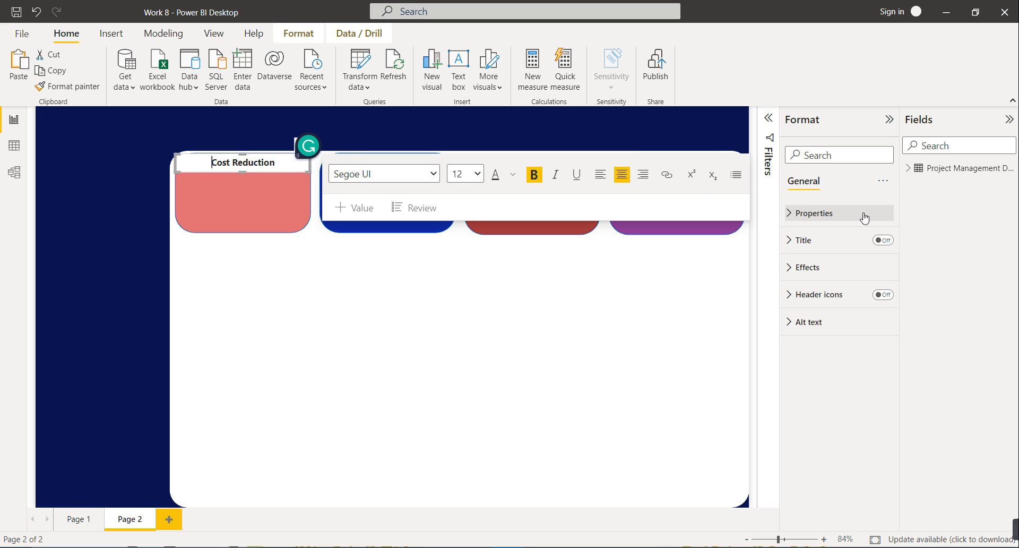
click(823, 269)
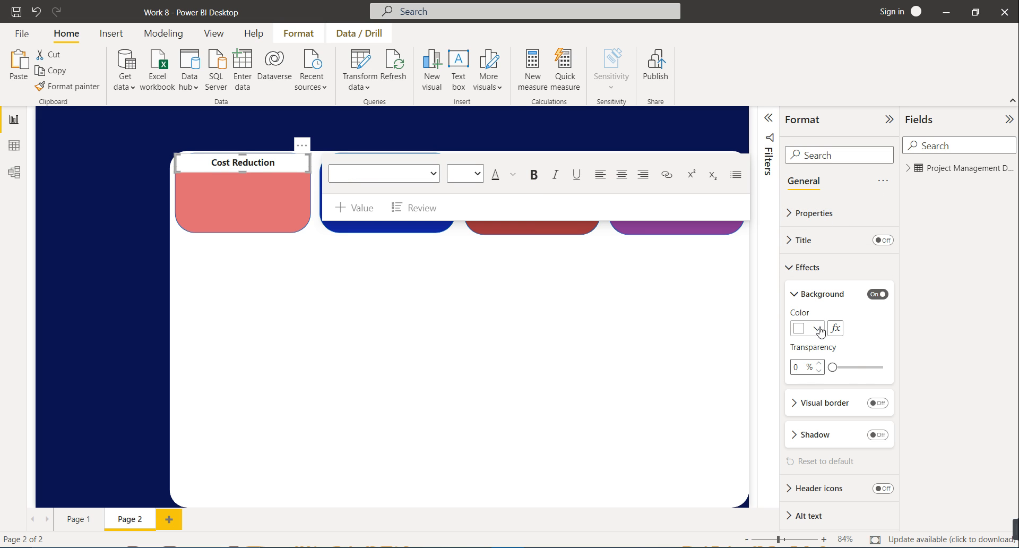
click(875, 295)
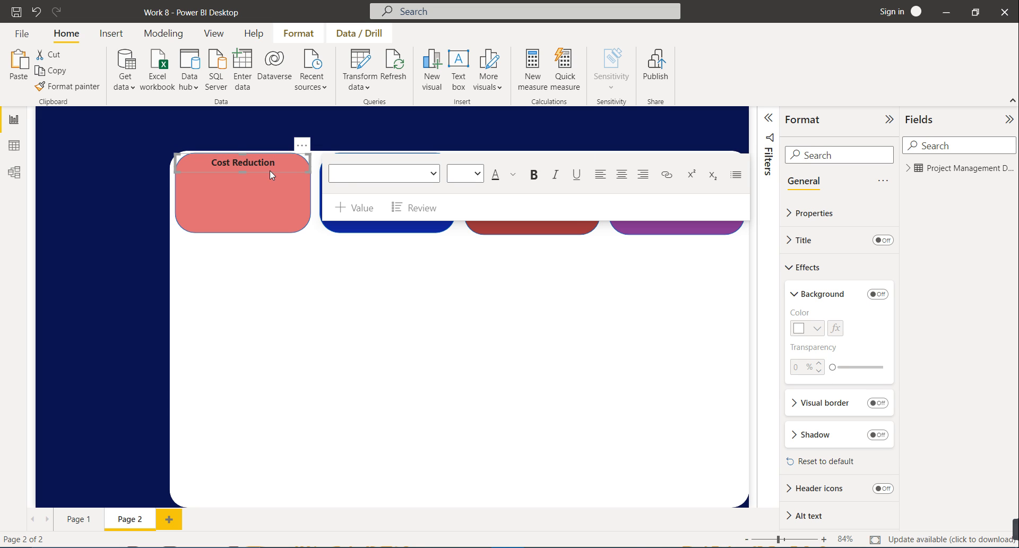
- Set the Cost Reduction title's font colour to white
triple_click(288, 158)
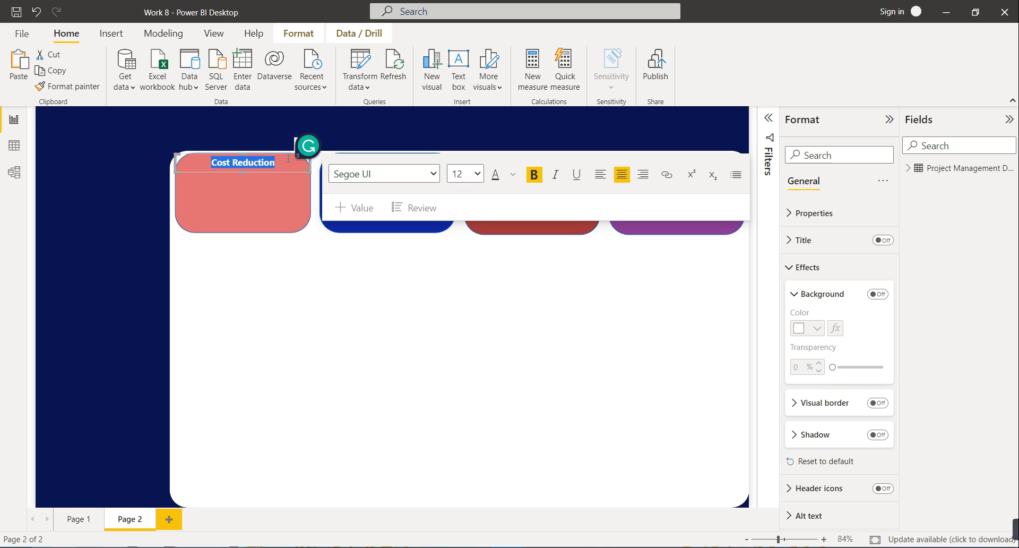
click(513, 174)
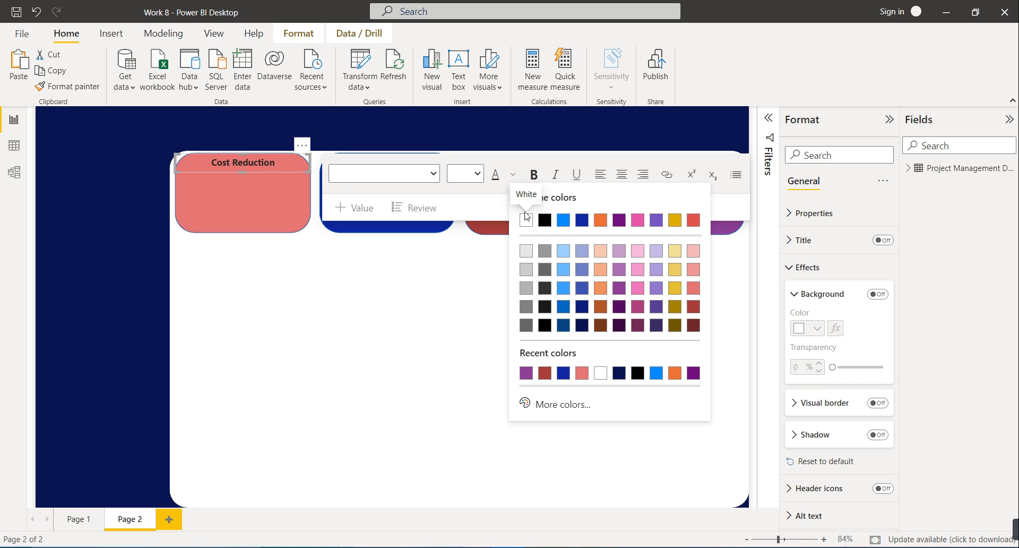
click(527, 220)
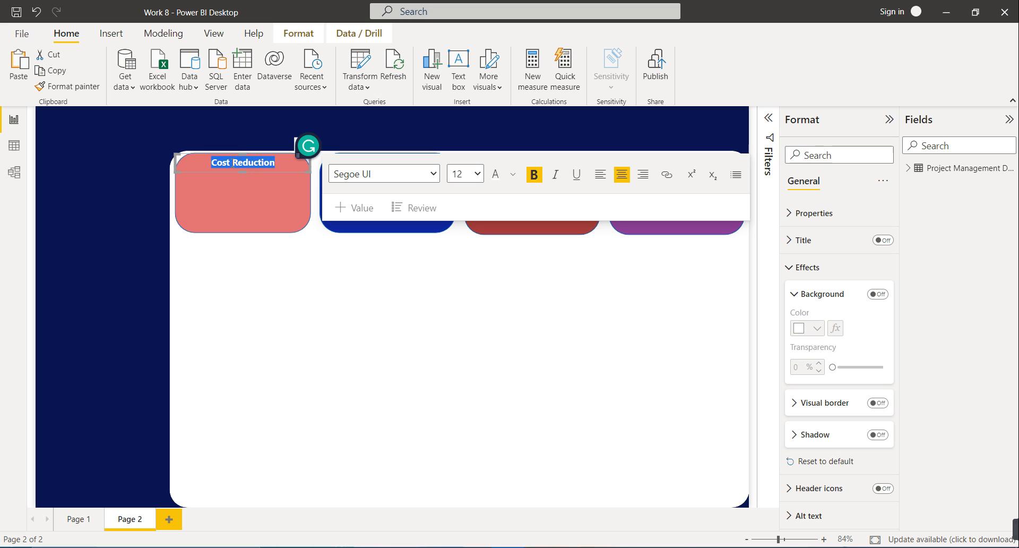
- Duplicate the Cost Reduction text box and nudge the copy to the right
click(191, 155)
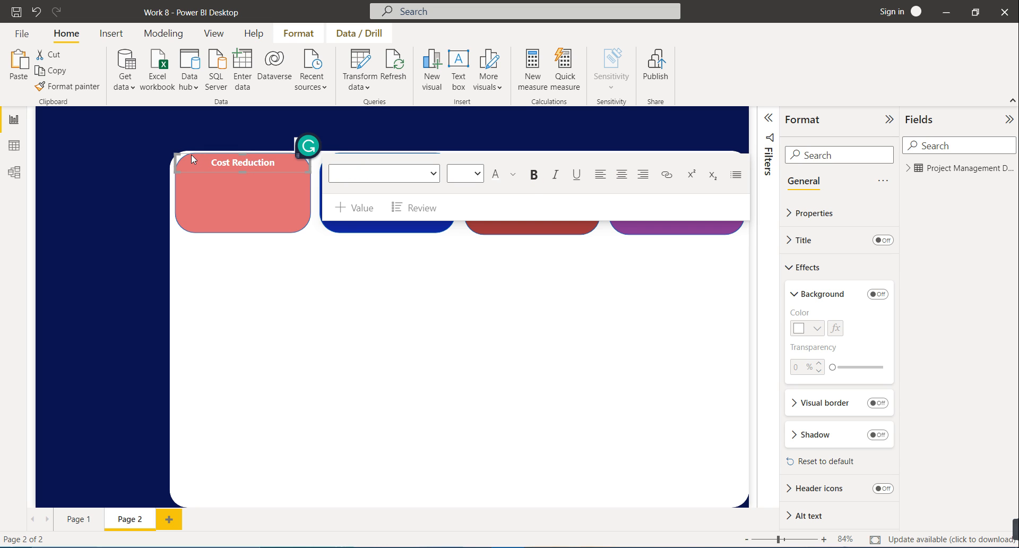
key(ctrl+v)
key(Right)
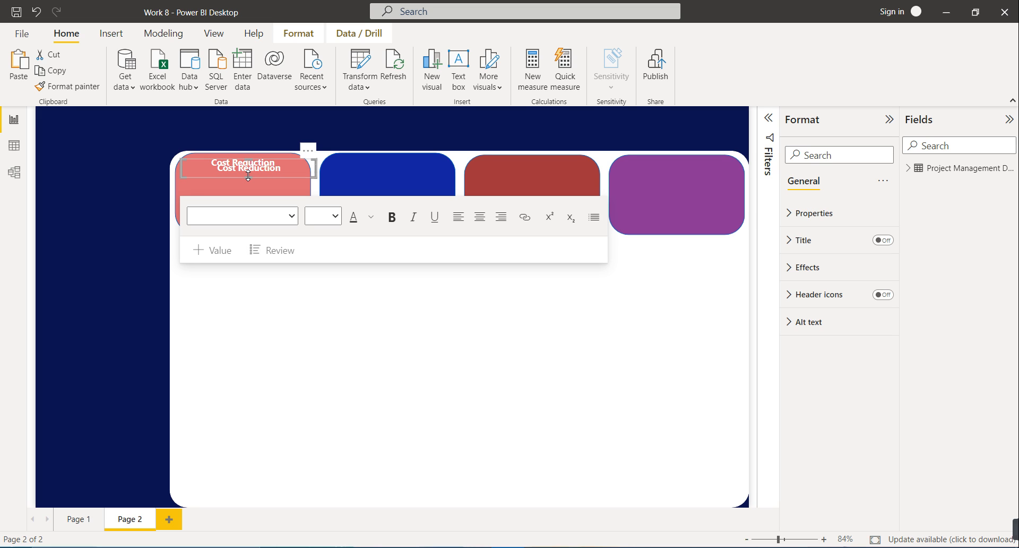
key(Right)
key(Right)
key(Right)
key(Right)
key(Right)
key(Right)
key(Right)
key(Right)
key(Right)
key(Right)
key(Right)
key(Right)
key(Right)
key(Right)
key(Right)
key(Right)
key(Right)
key(Right)
key(Right)
key(Right)
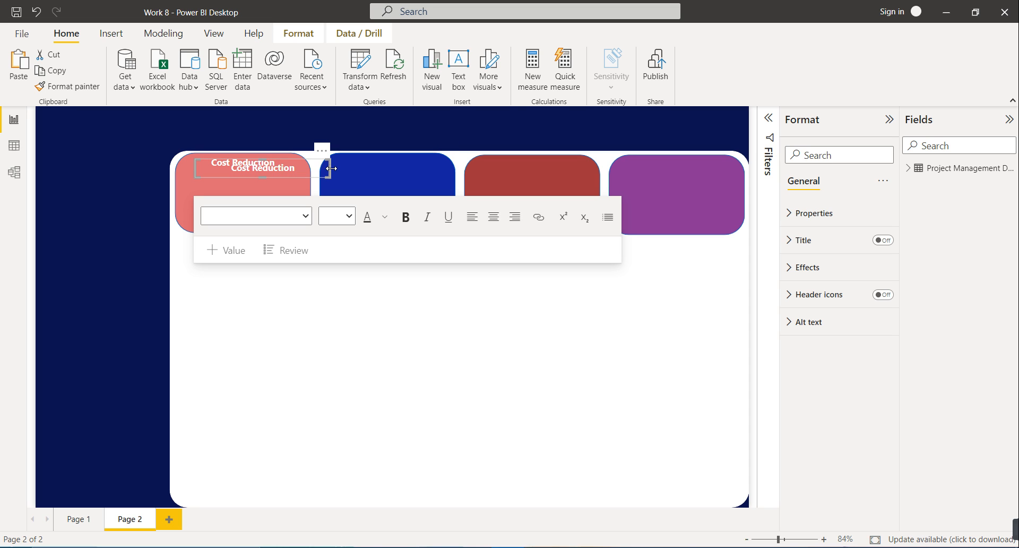
- Widen the copied title box slightly and place it along the top of the dark blue second card
drag(326, 168, 409, 172)
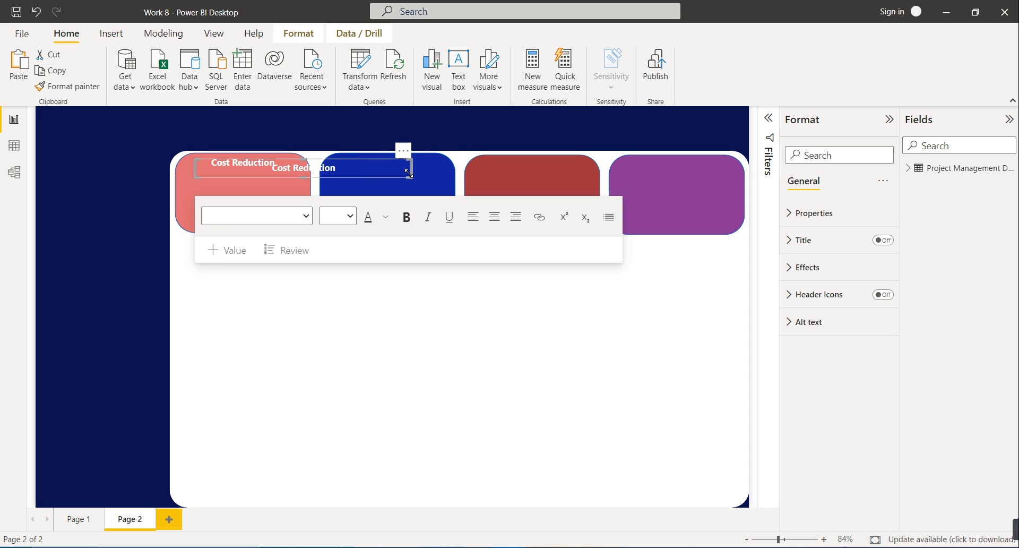
key(ctrl+z)
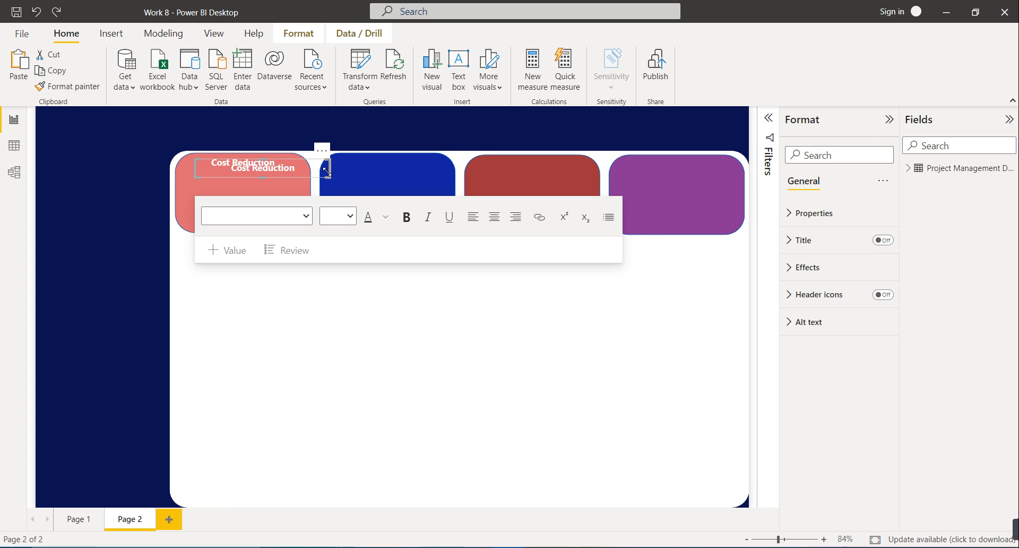
mouse_move(328, 173)
mouse_down()
mouse_move(348, 170)
mouse_move(336, 171)
mouse_up()
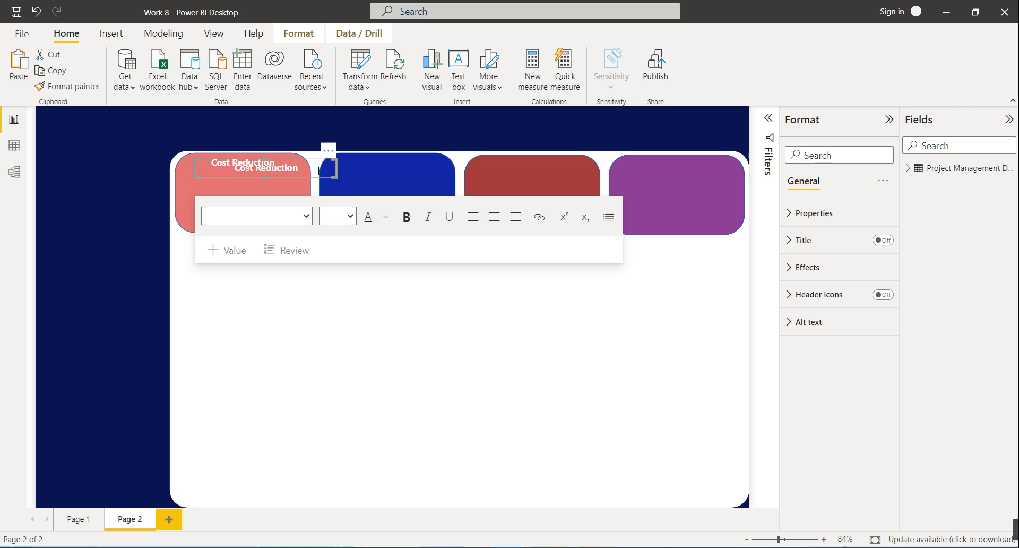
click(391, 356)
click(152, 159)
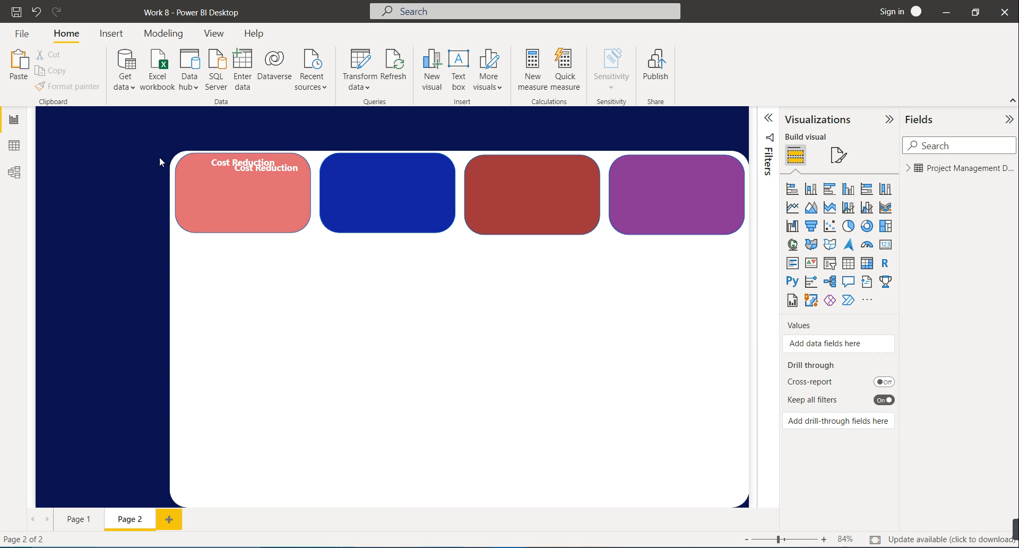
click(259, 175)
drag(259, 175, 386, 175)
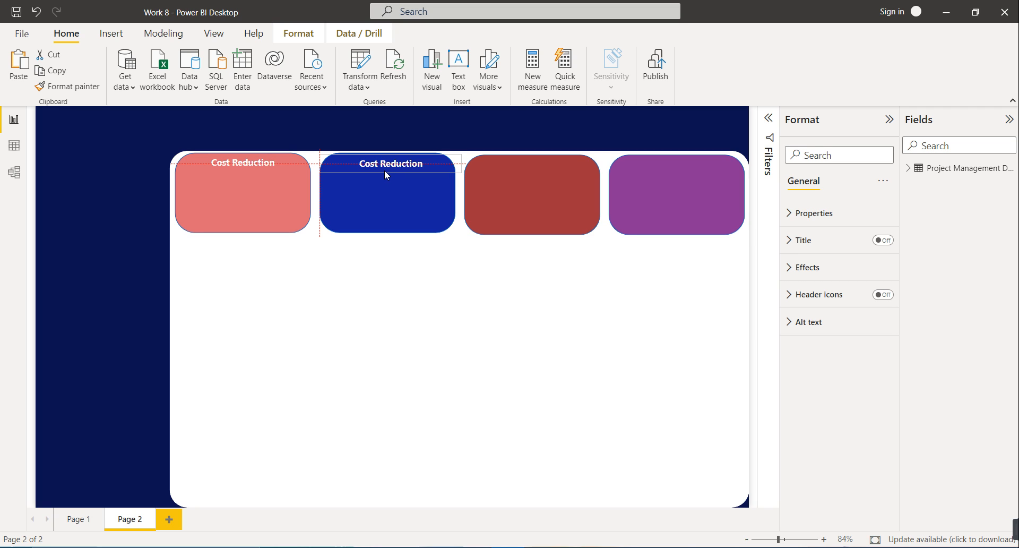
drag(385, 171, 385, 171)
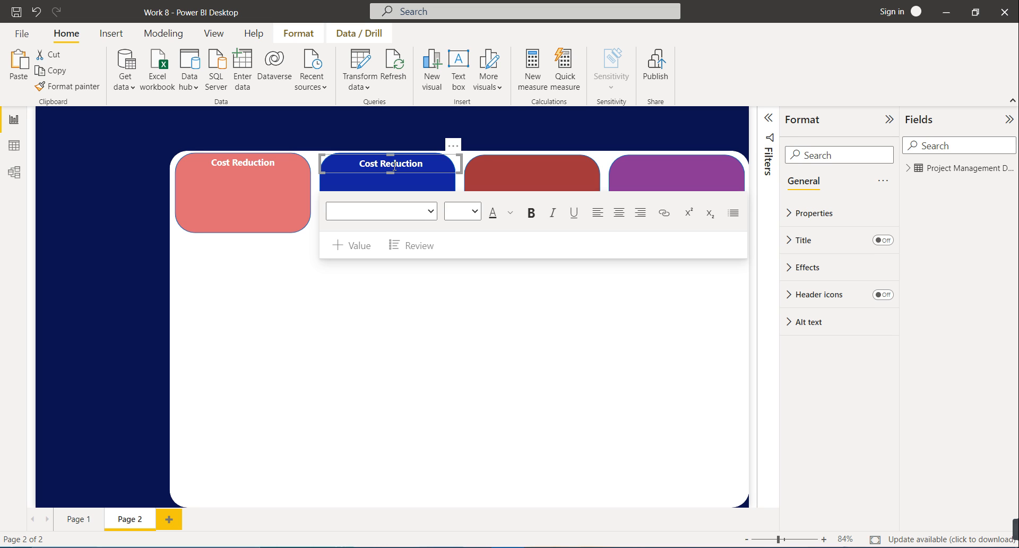
- Replace the second card's title text with "Income Generation"
click(399, 167)
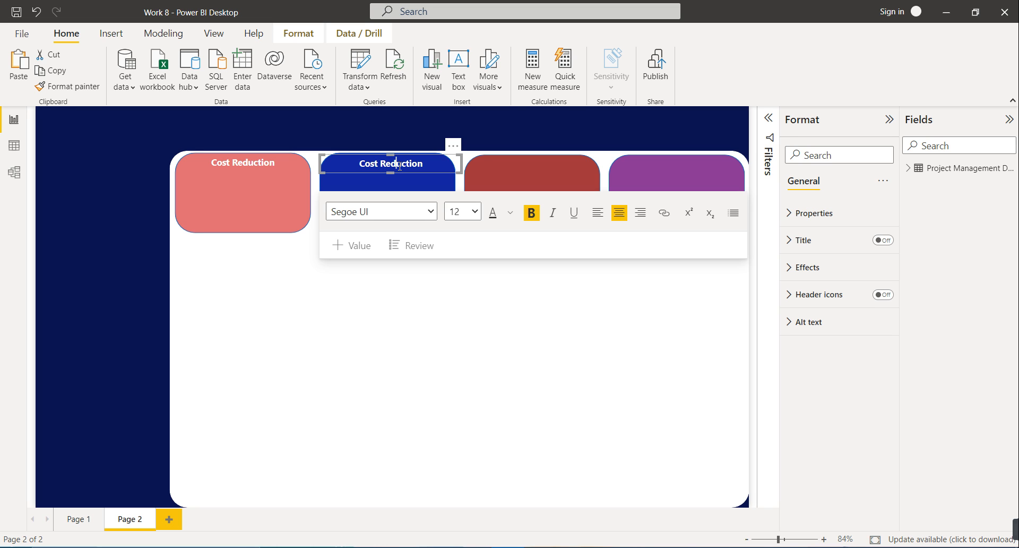
key(ctrl+a)
text(Income)
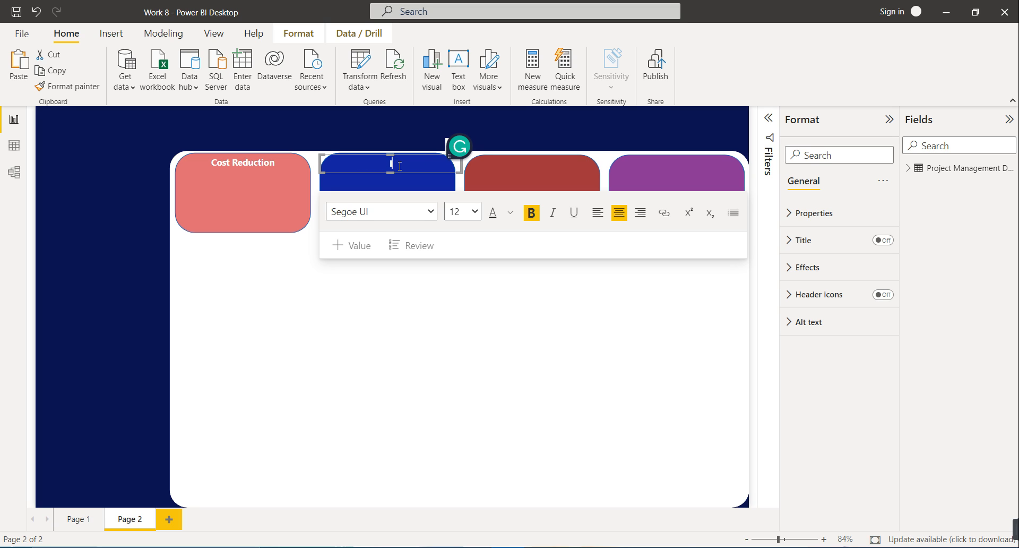
text( Generation)
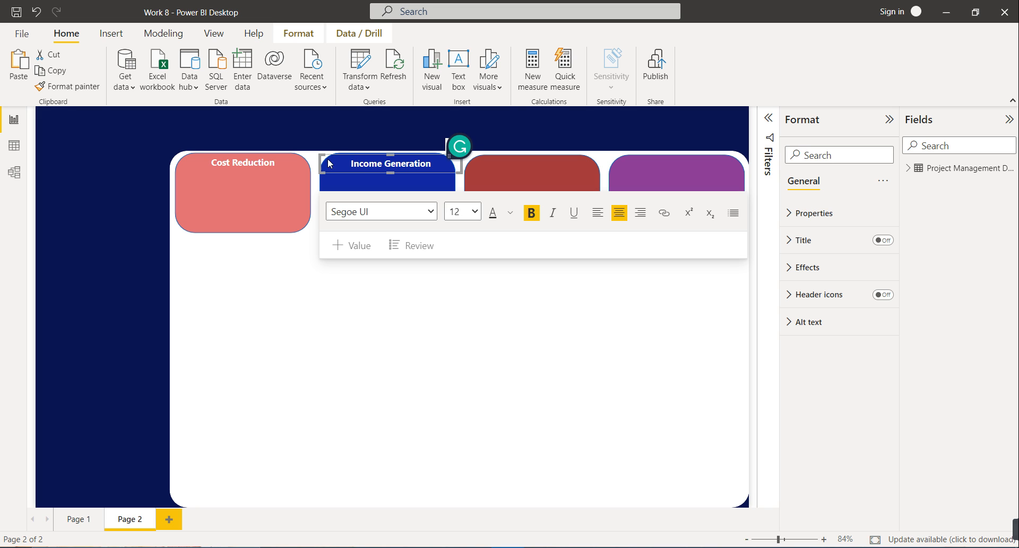
- Duplicate the Income Generation text box and place the copy along the top of the dark red third card
click(343, 176)
key(ctrl+c)
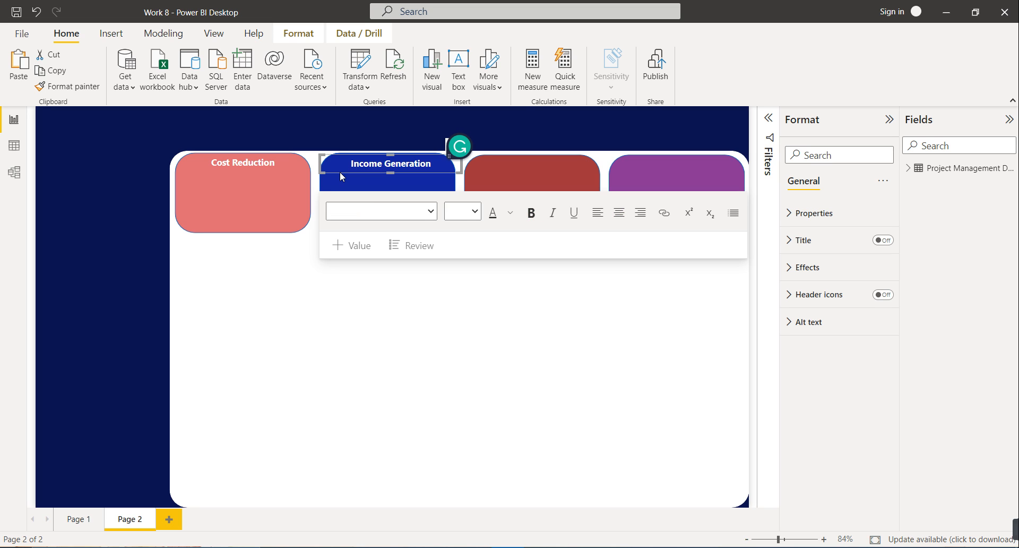
key(ctrl+v)
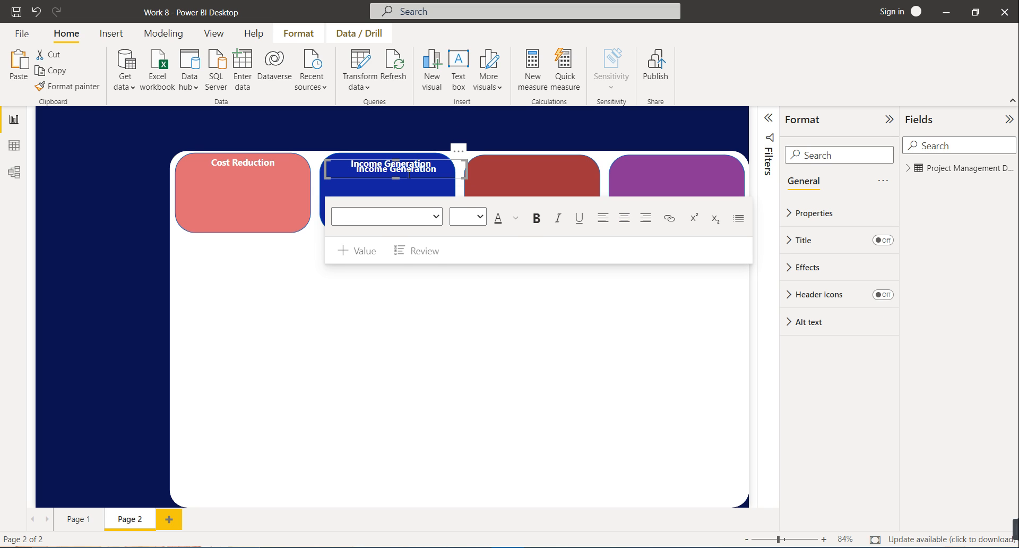
drag(409, 175, 547, 177)
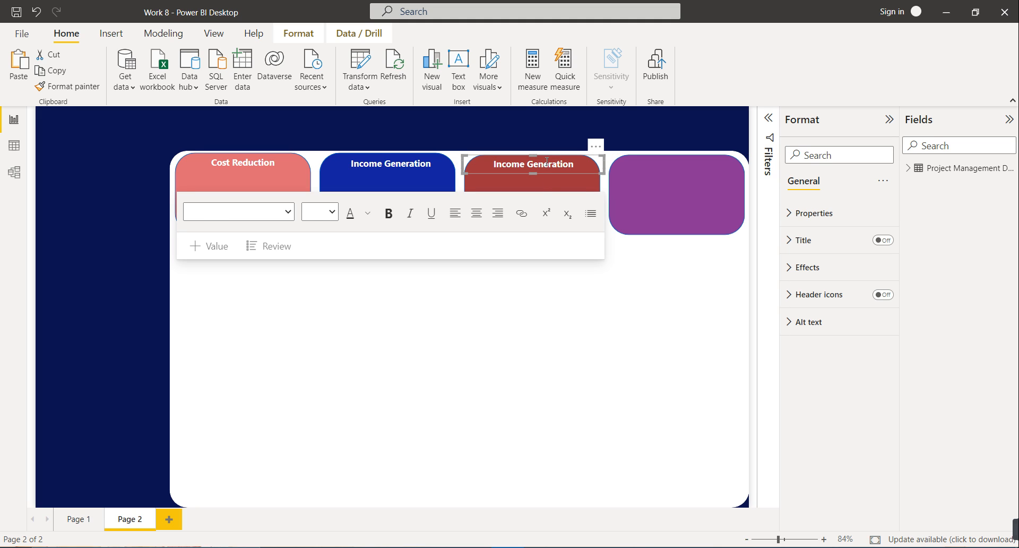
- Replace the dark red third card's title text with "Process Improvement"
click(547, 161)
key(ctrl+a)
text(Proc)
text(s)
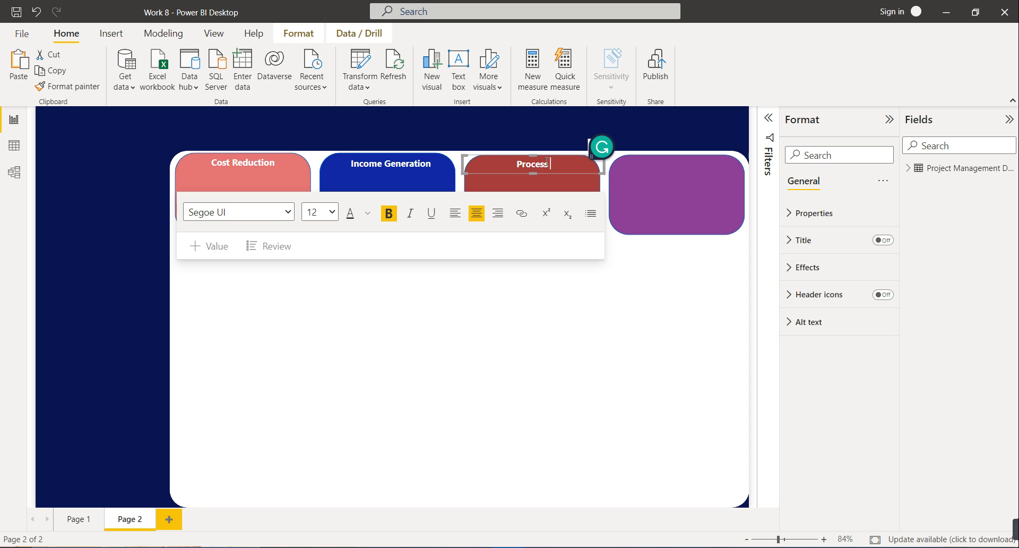
text( Improvement)
click(550, 172)
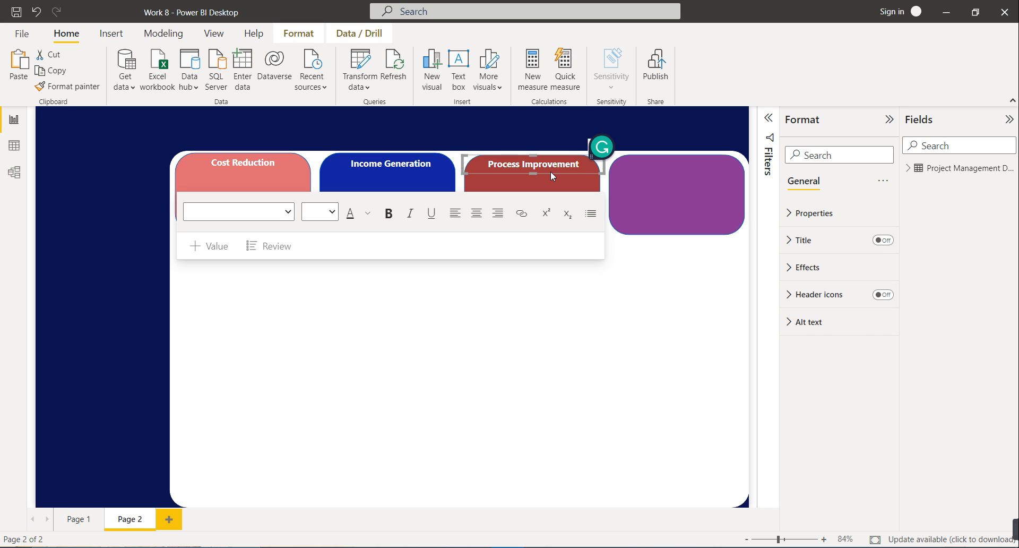
- Duplicate the Process Improvement text box and place the copy along the top of the purple fourth card
key(ctrl+c)
key(ctrl+v)
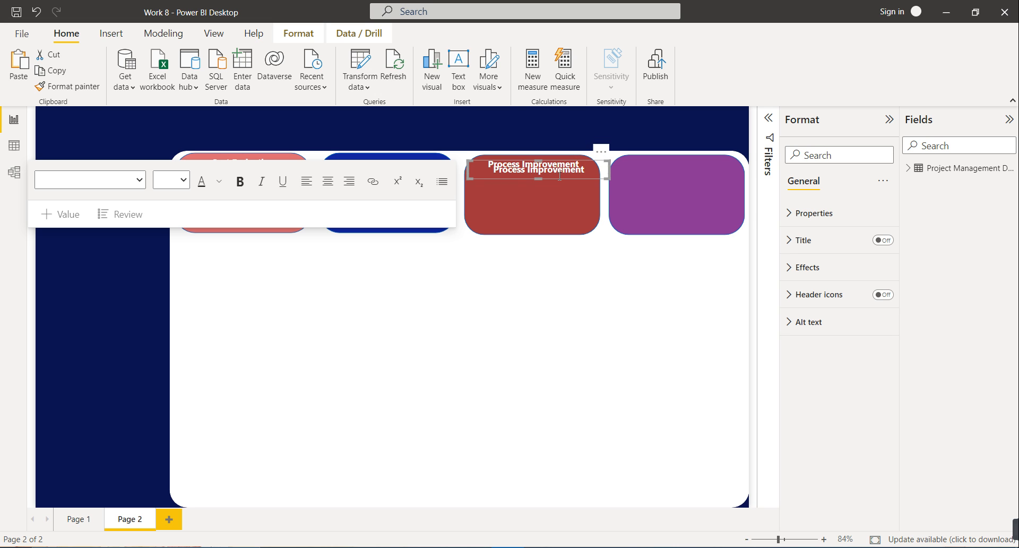
drag(559, 177, 701, 175)
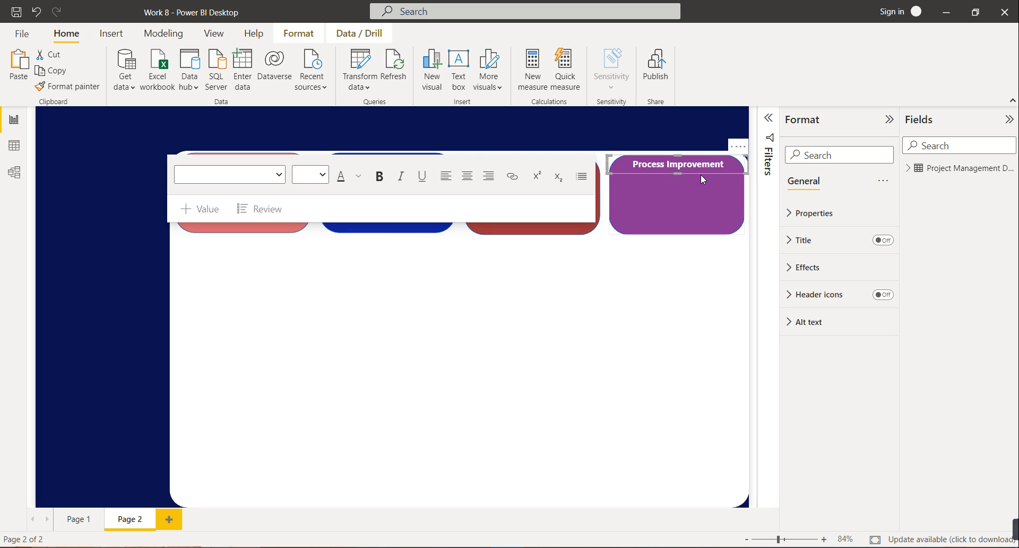
- Replace the purple fourth card's title text with "Working Capital"
click(697, 168)
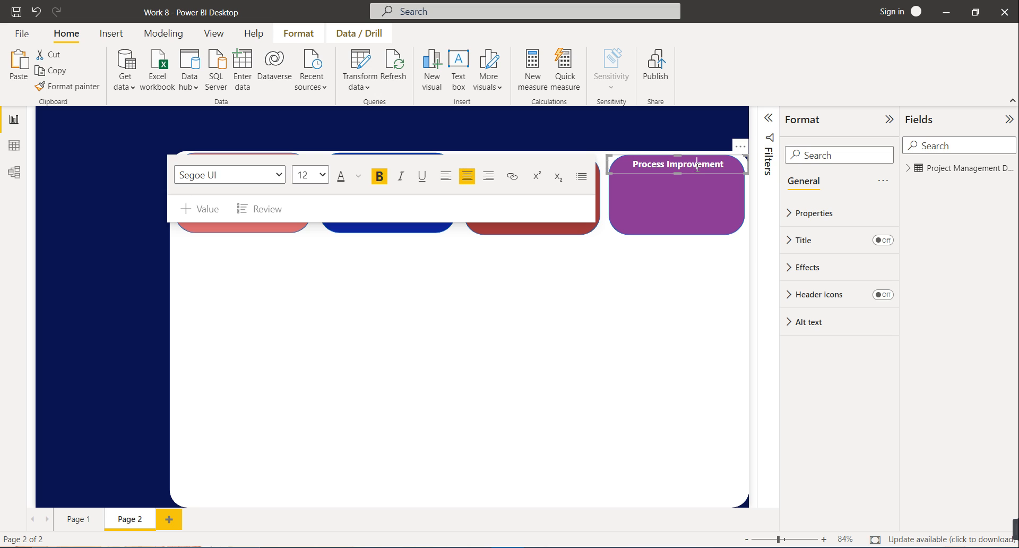
key(ctrl+a)
text(Wor)
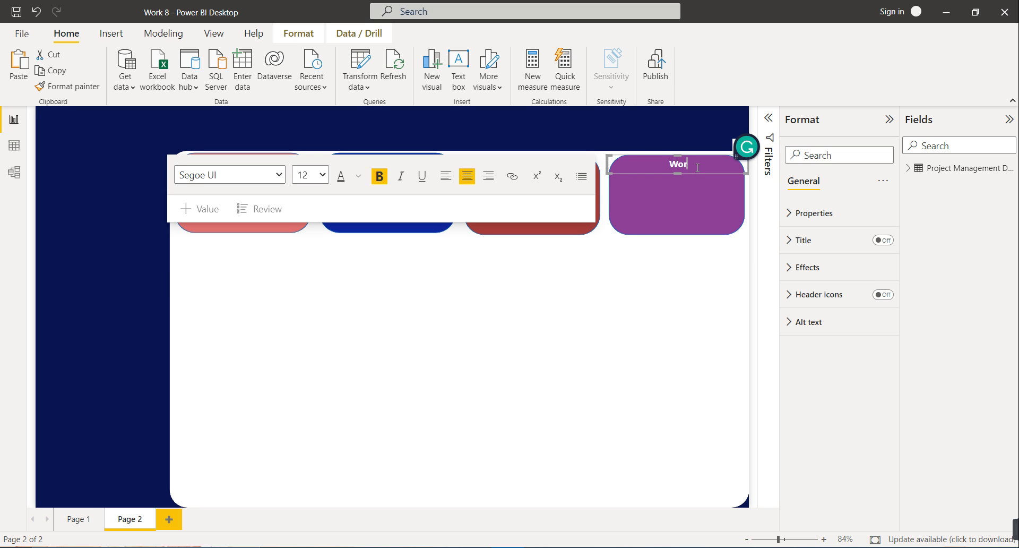
text(king Capital)
click(632, 119)
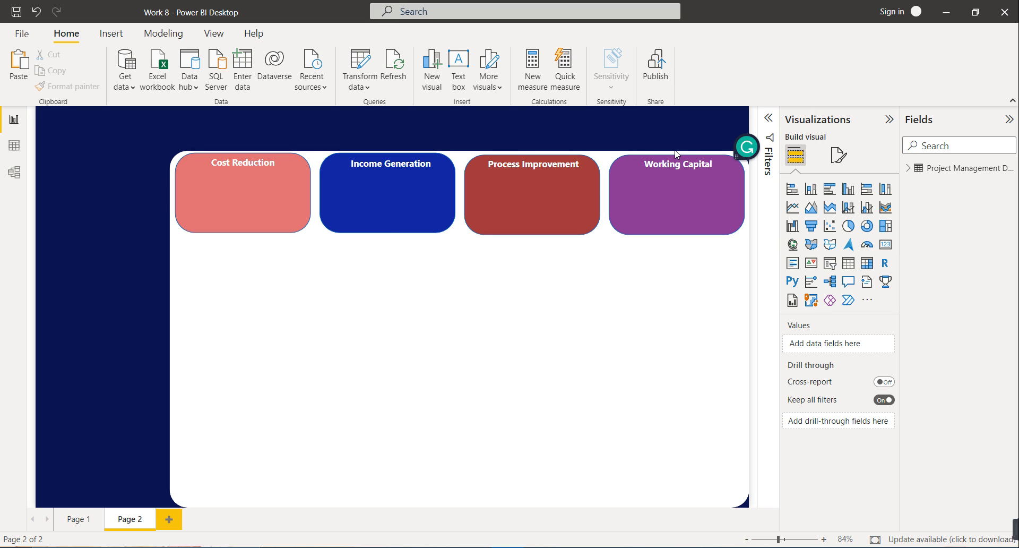
- Add a Card visual showing Project Benefit, shrunk to fit over the Cost Reduction card below its title
click(885, 245)
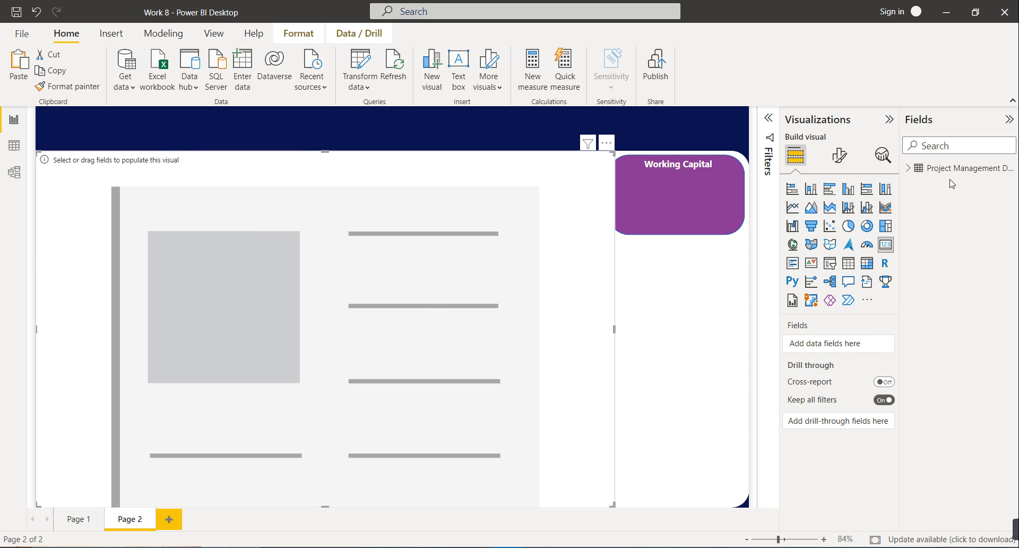
click(909, 172)
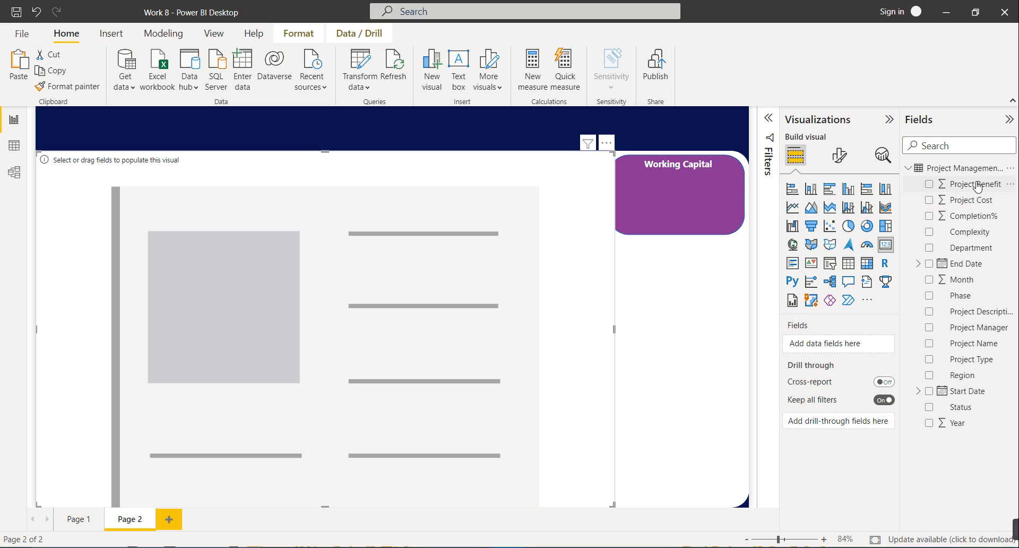
drag(976, 186, 860, 342)
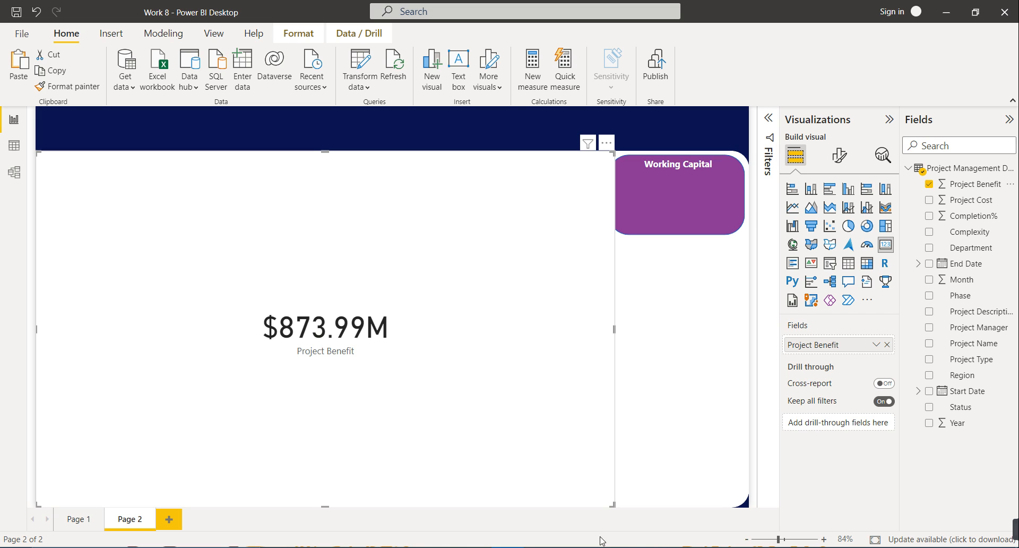
drag(611, 504, 165, 240)
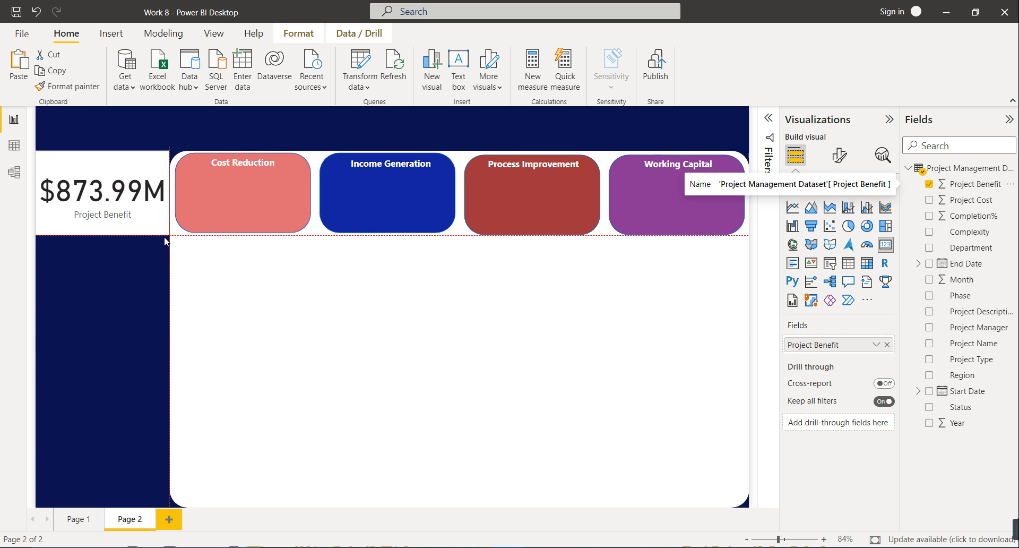
drag(165, 241, 303, 210)
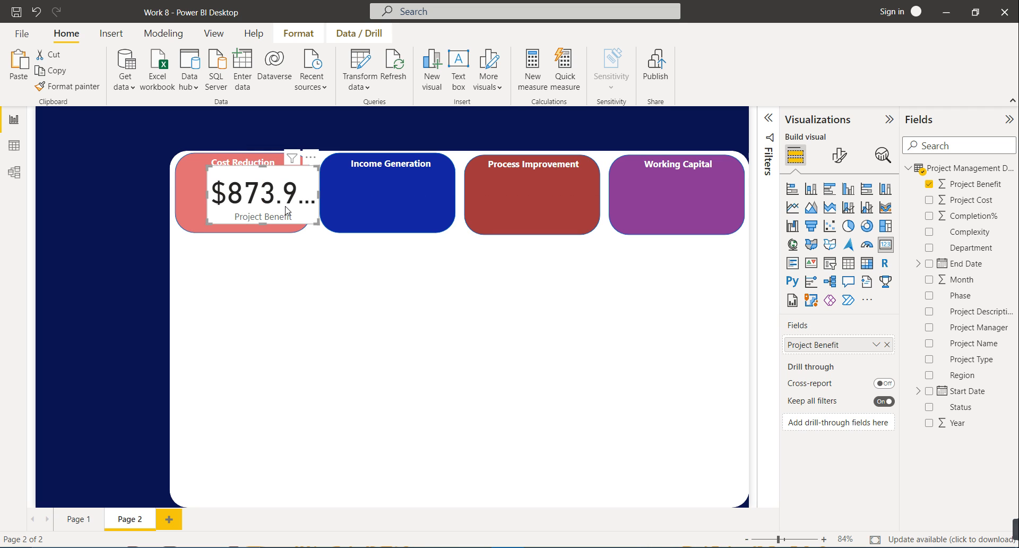
- Turn off the Project Benefit visual's category label and make its callout value bold
click(839, 155)
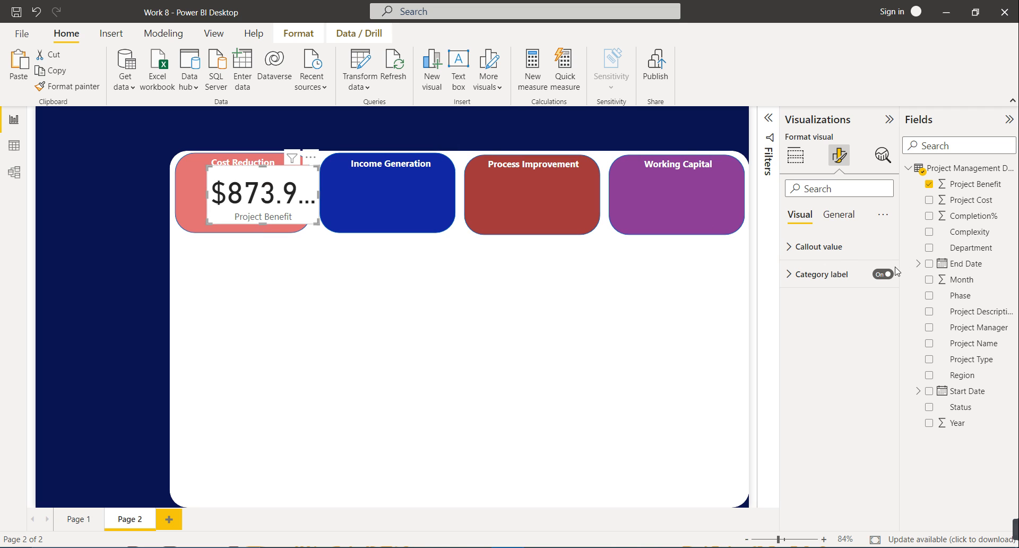
click(884, 275)
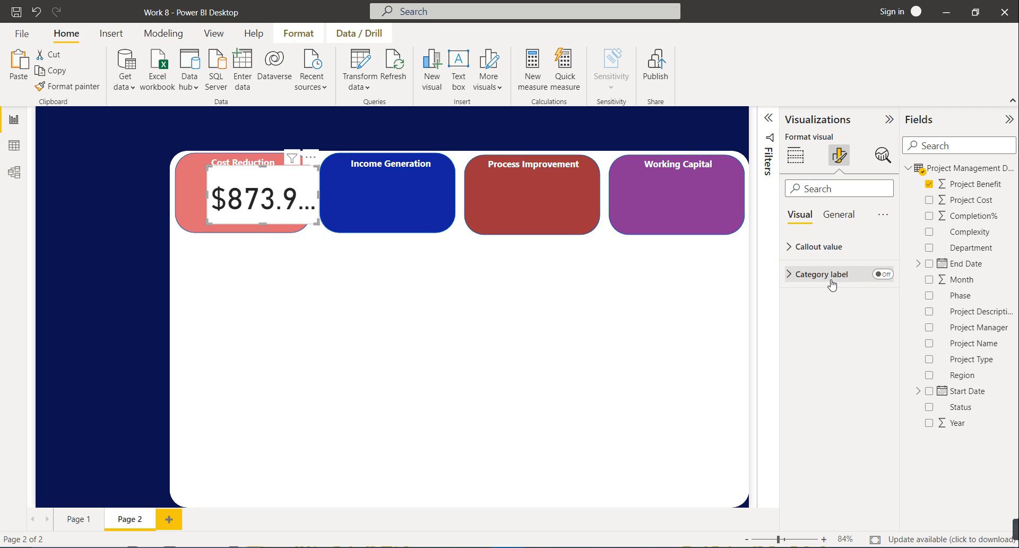
click(829, 246)
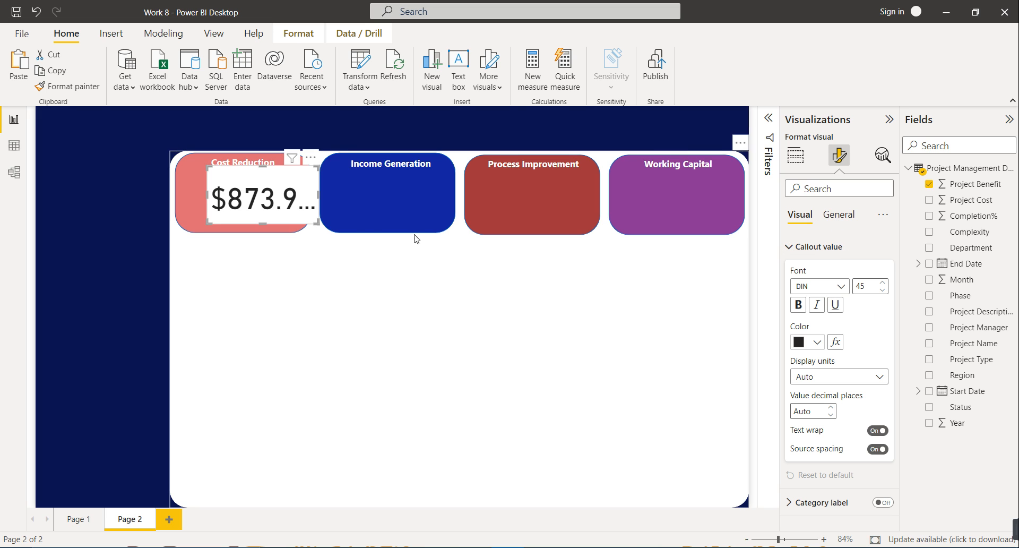
click(798, 304)
click(820, 345)
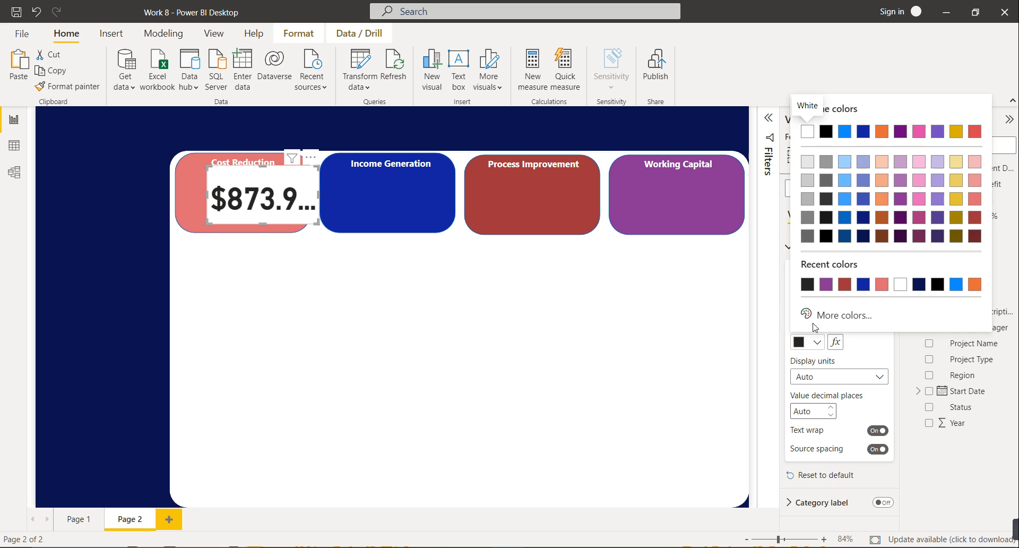
click(899, 285)
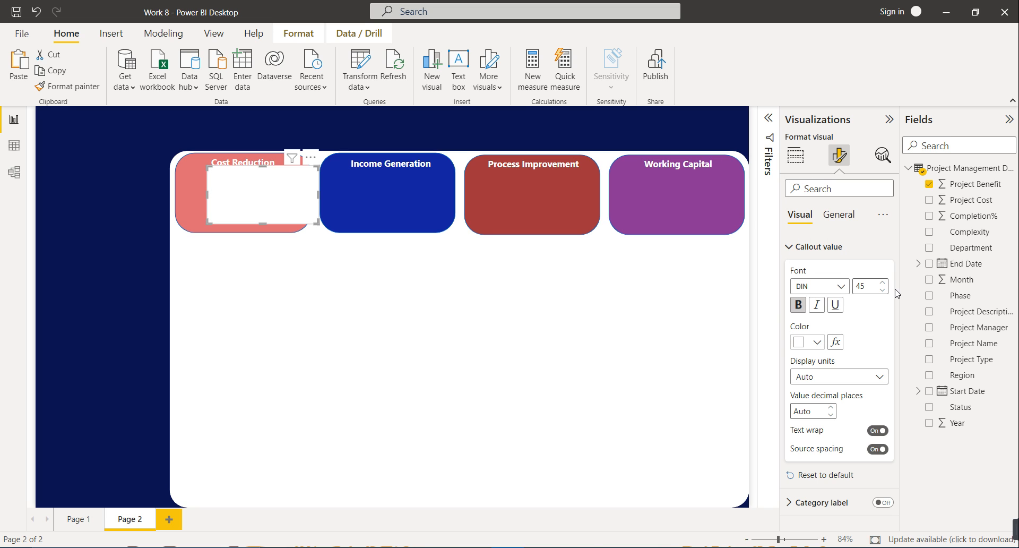
click(817, 343)
click(826, 285)
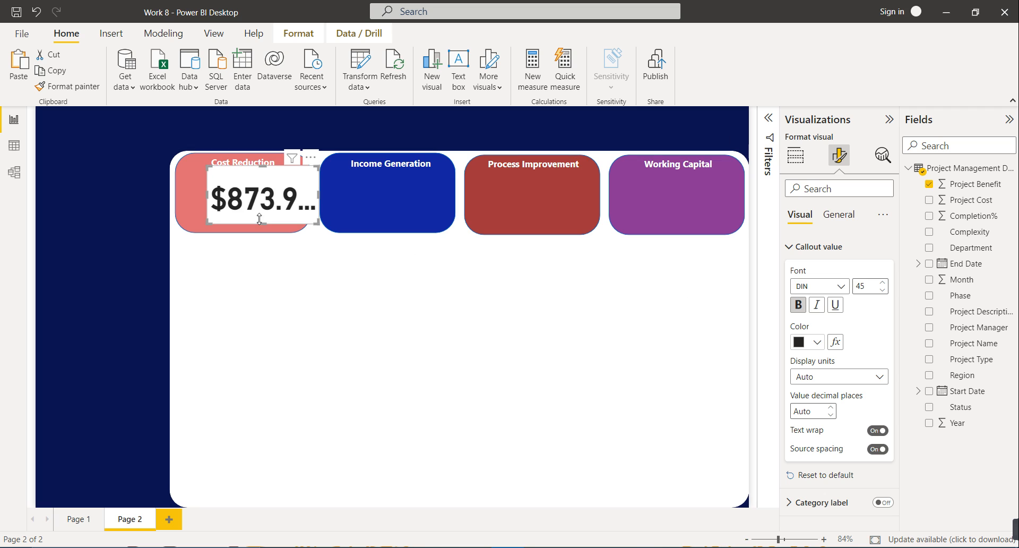
- Set the callout value to 0 decimal places and turn off the visual's background
click(831, 415)
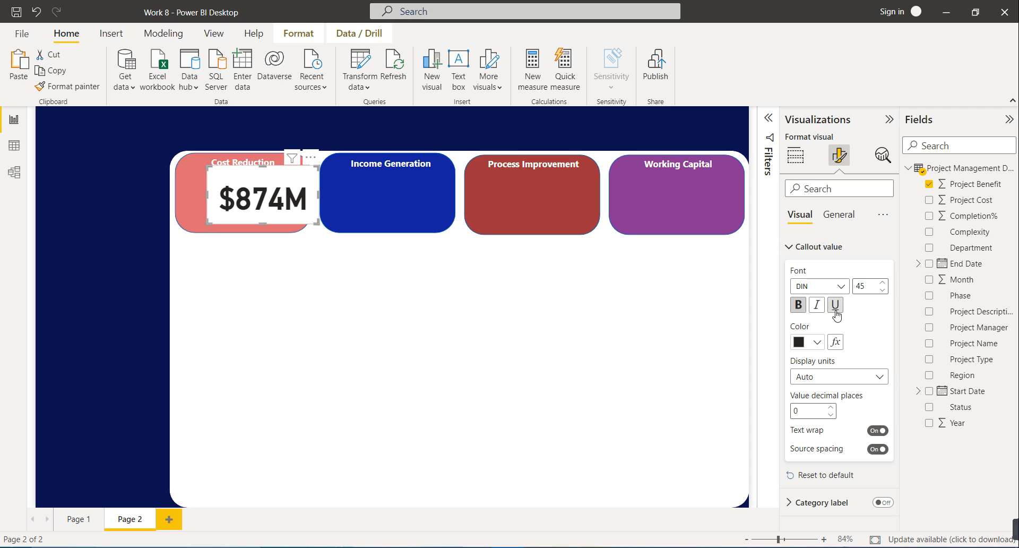
click(844, 217)
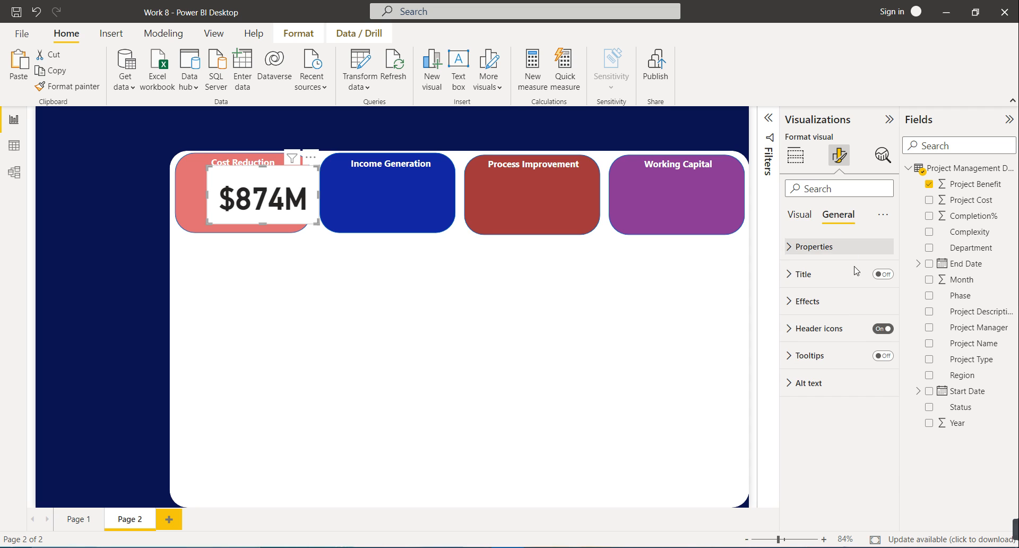
click(837, 305)
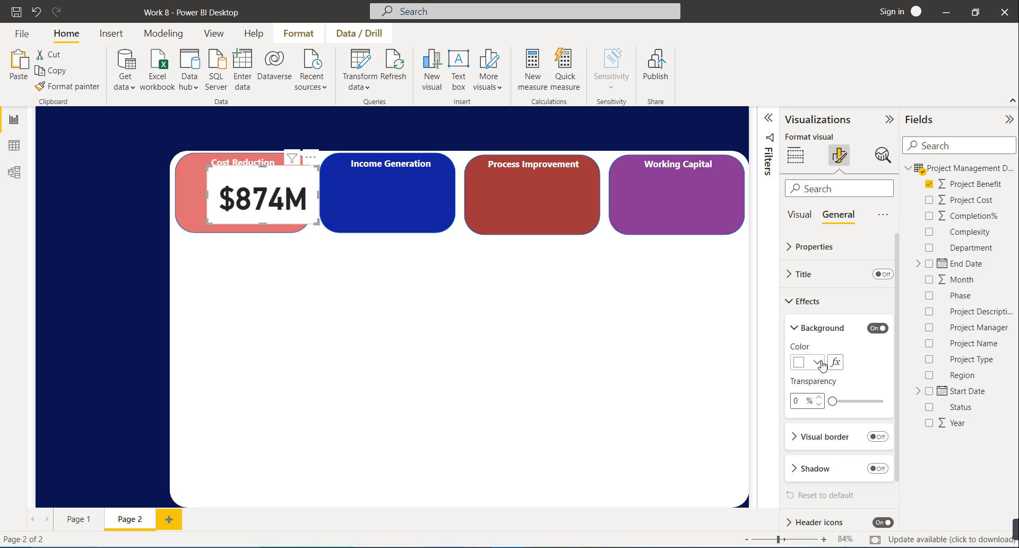
click(878, 329)
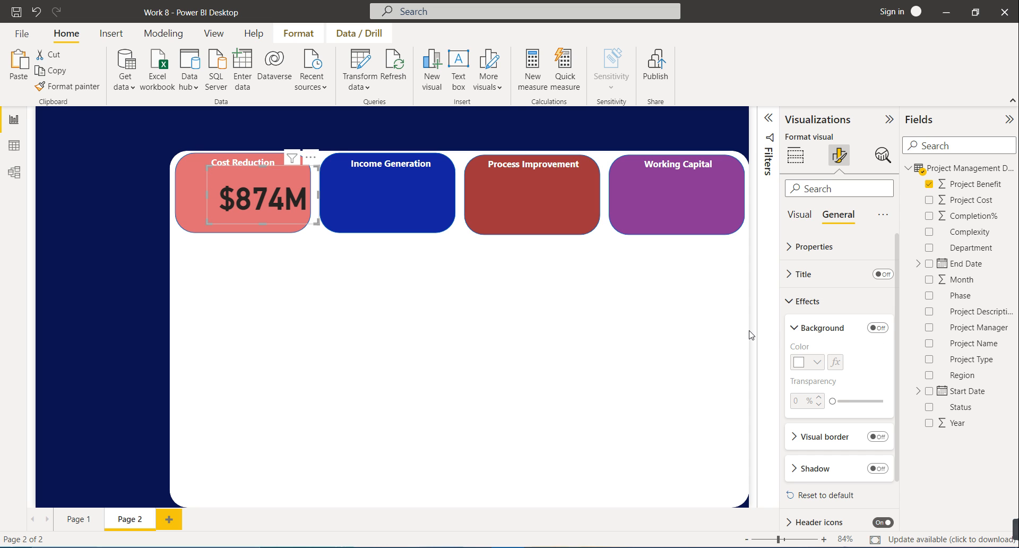
- Colour the callout value white and move the visual up slightly on the Cost Reduction card
click(801, 217)
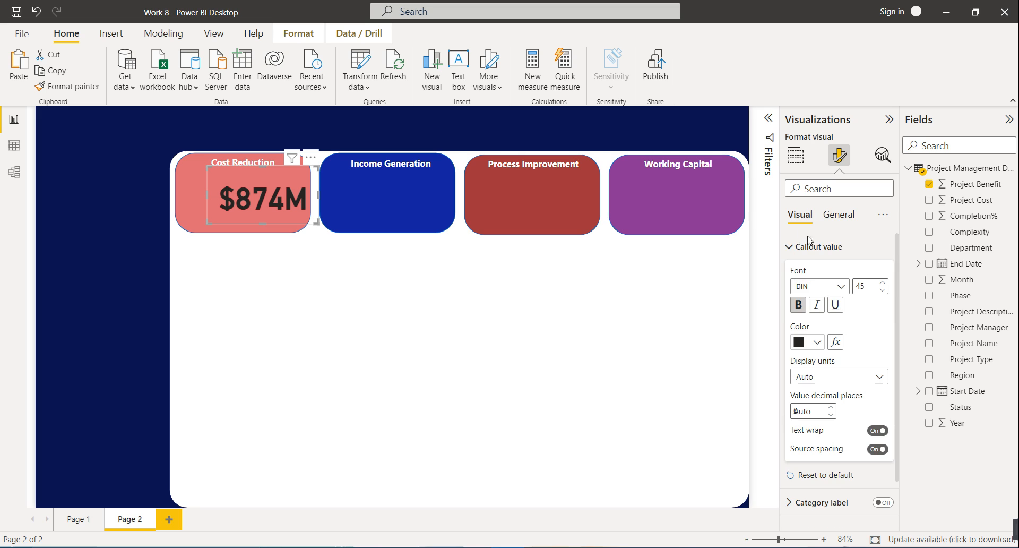
click(818, 341)
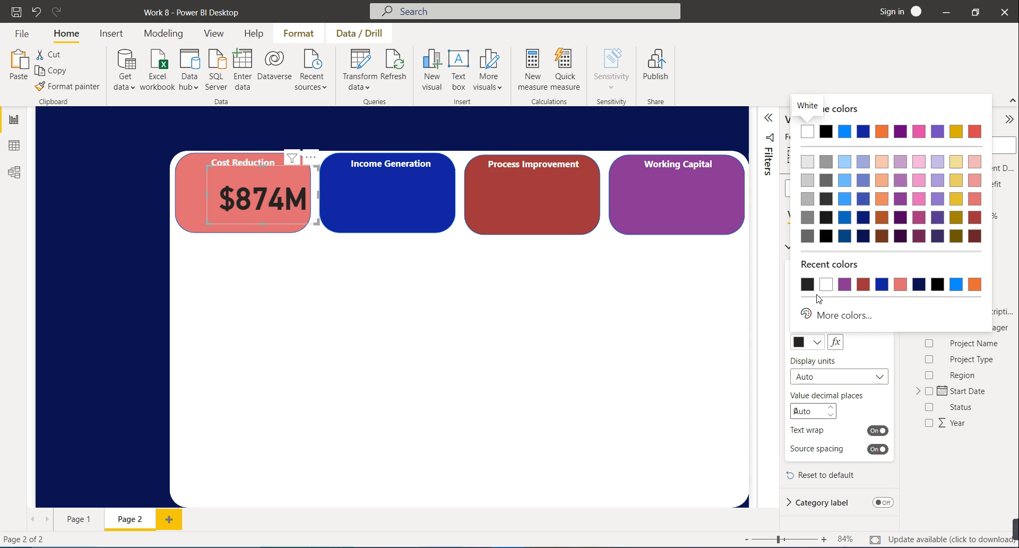
click(825, 284)
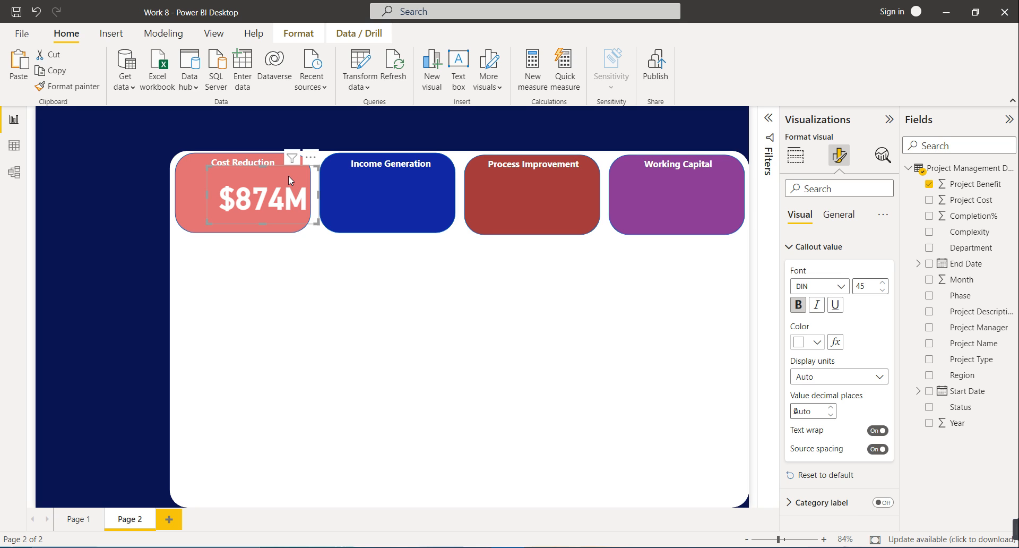
drag(291, 180, 291, 171)
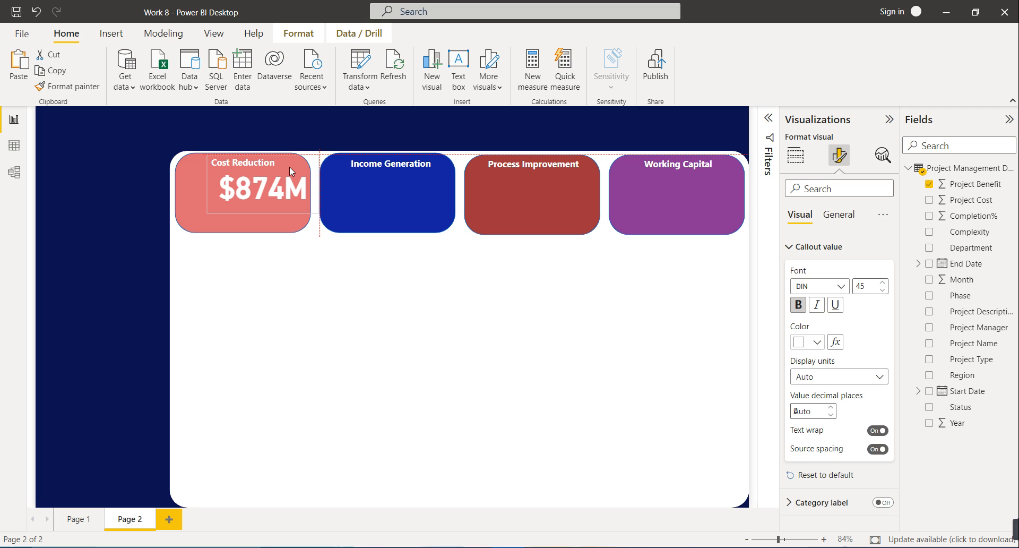
drag(289, 167, 290, 167)
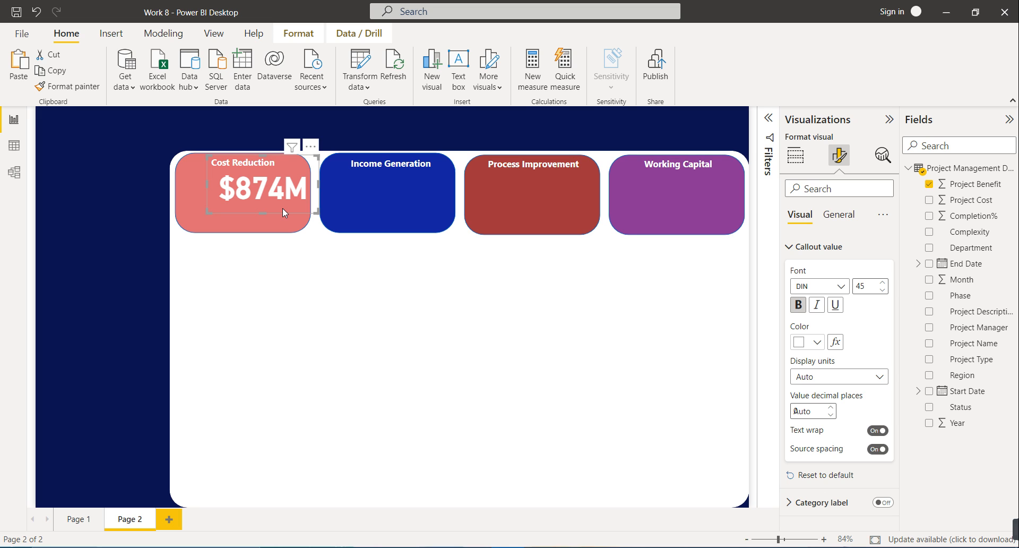
- Place copies of the Project Benefit visual on the Income Generation, Process Improvement and Working Capital cards
key(ctrl+v)
drag(282, 208, 427, 210)
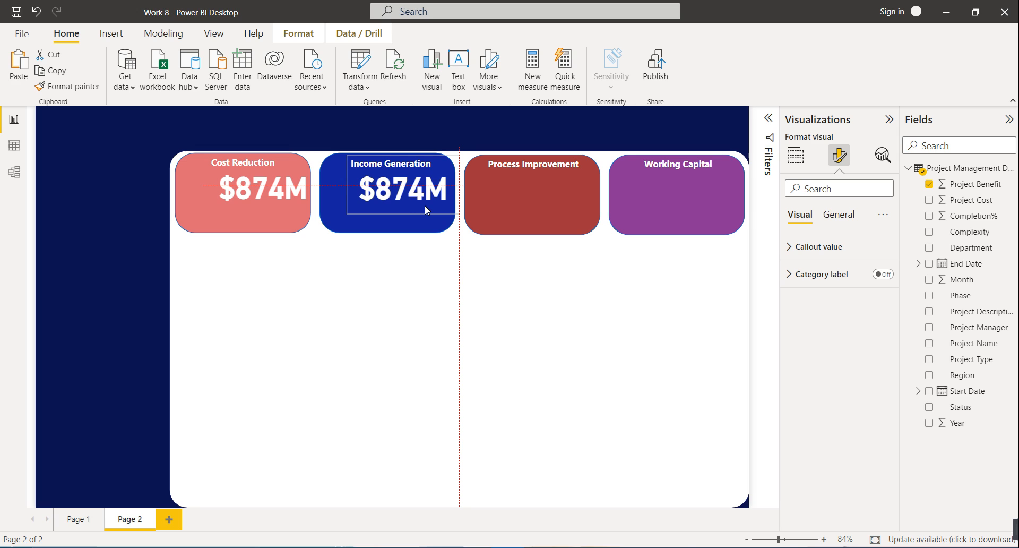
drag(425, 206, 425, 206)
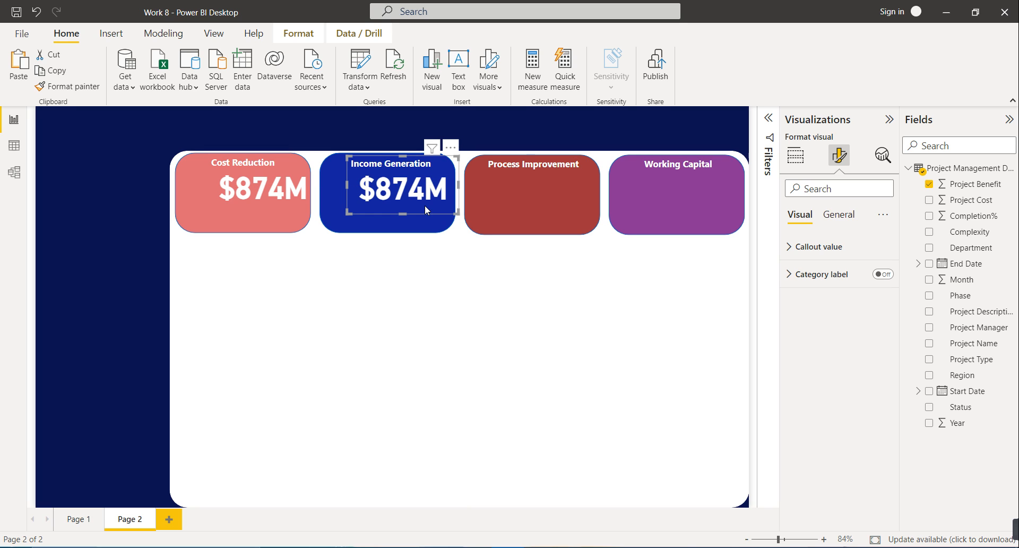
key(ctrl+v)
drag(424, 205, 720, 202)
- Show the filters of the Cost Reduction value visual, expand its Project Benefit filter, and deselect the visual
click(259, 193)
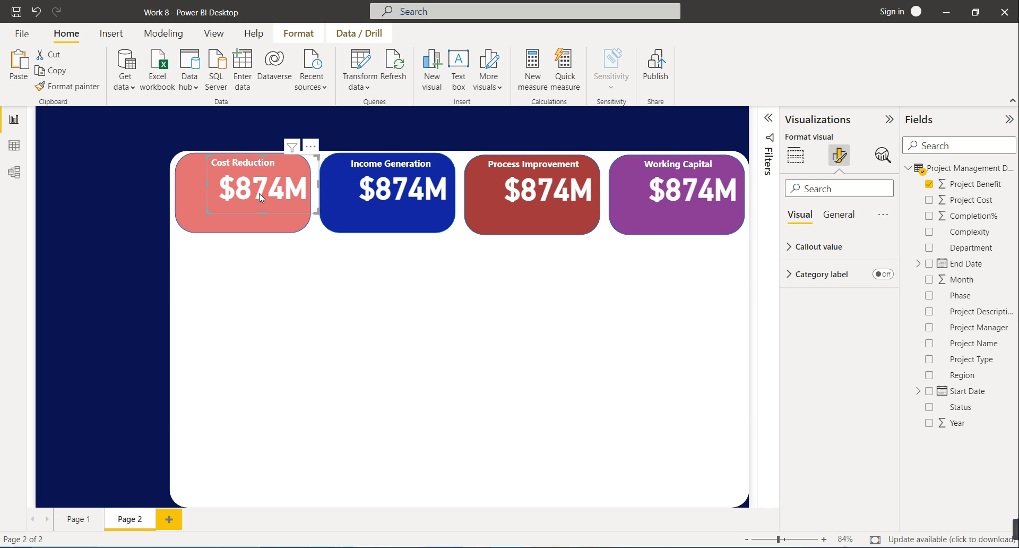
click(835, 219)
click(800, 156)
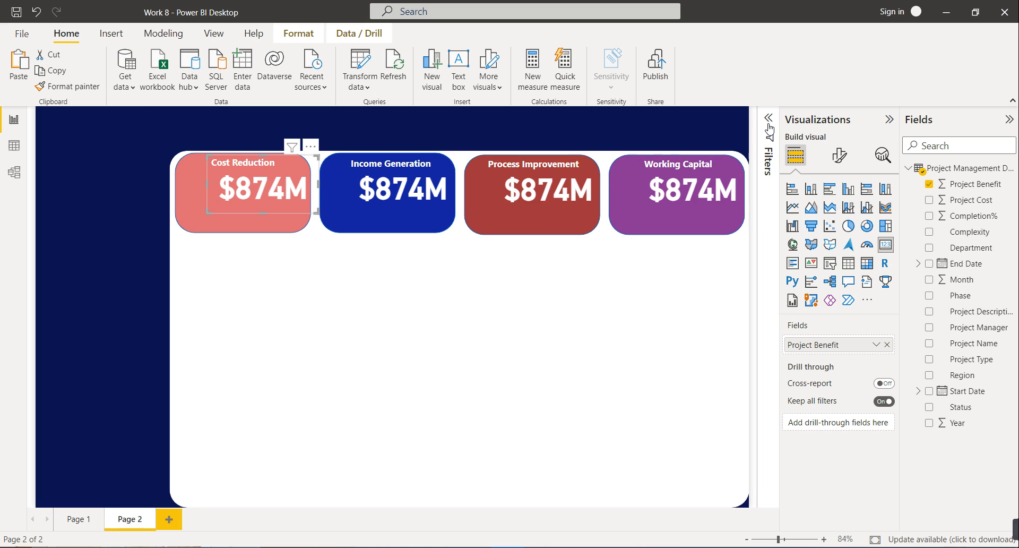
click(771, 142)
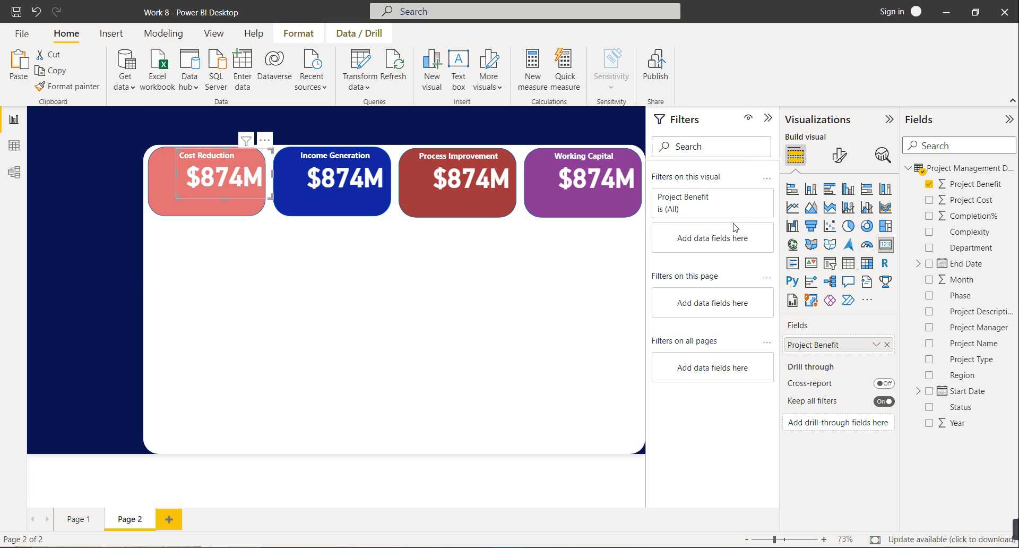
click(748, 198)
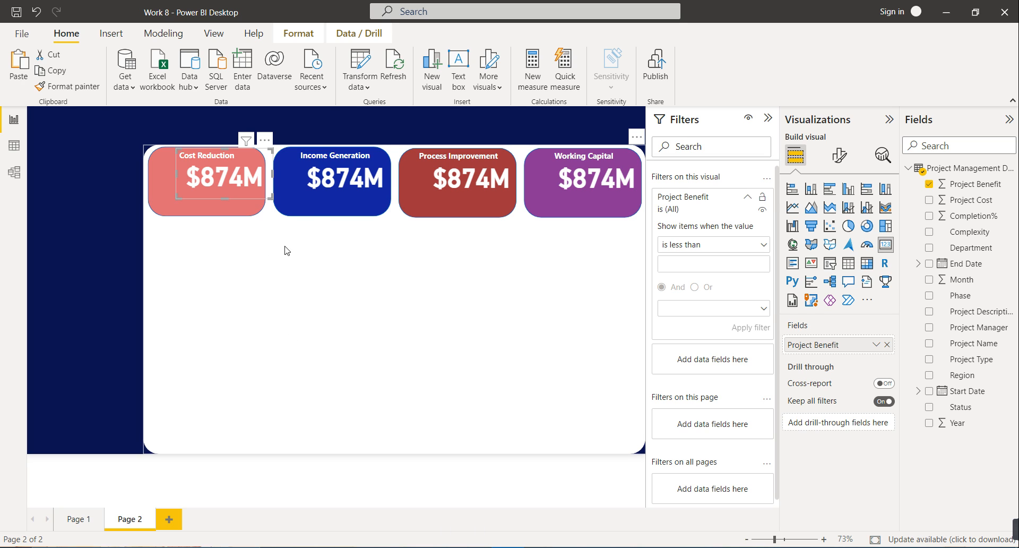
click(58, 261)
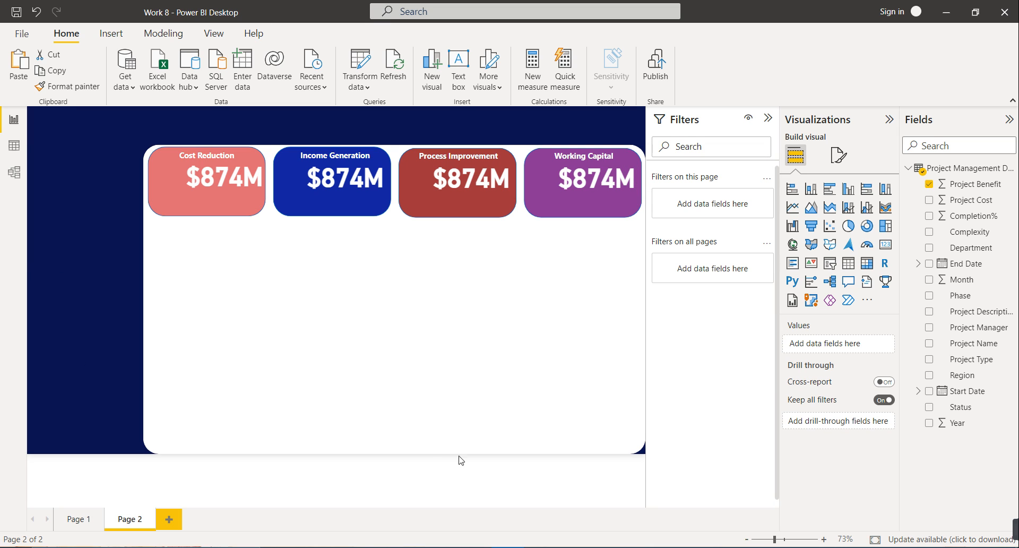
mouse_move(540, 547)
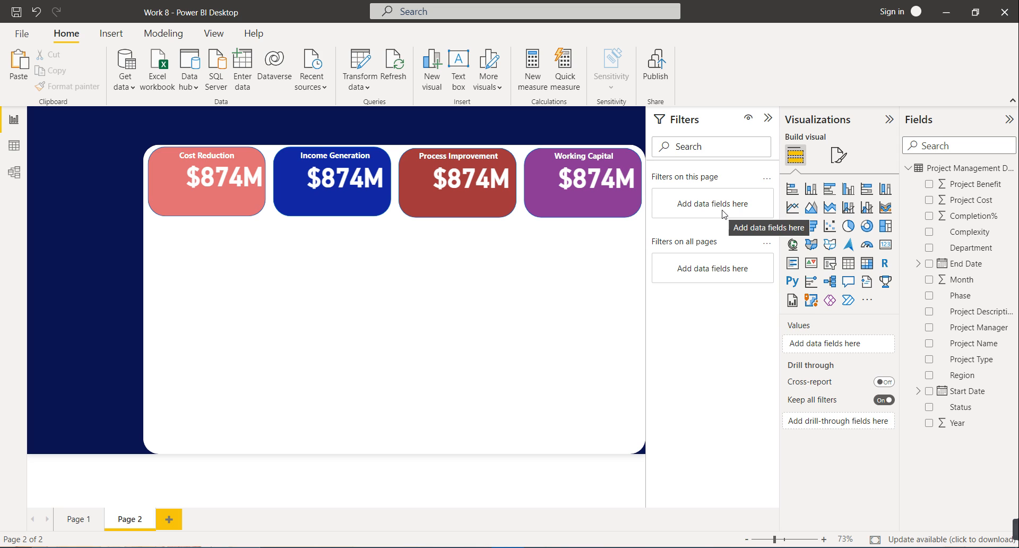
- Filter the Cost Reduction card's value visual by Project Type, keeping only COST REDUCTION
click(237, 200)
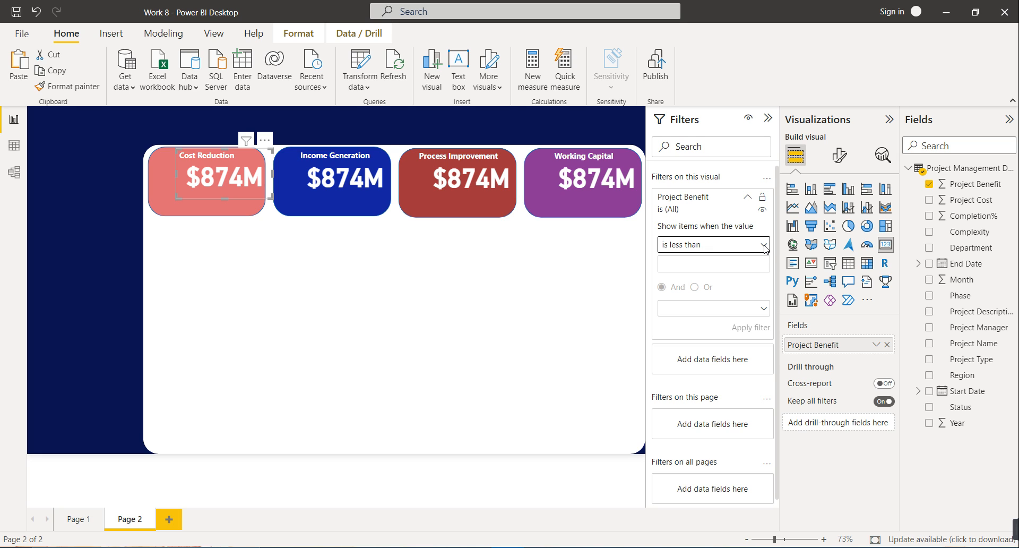
click(745, 197)
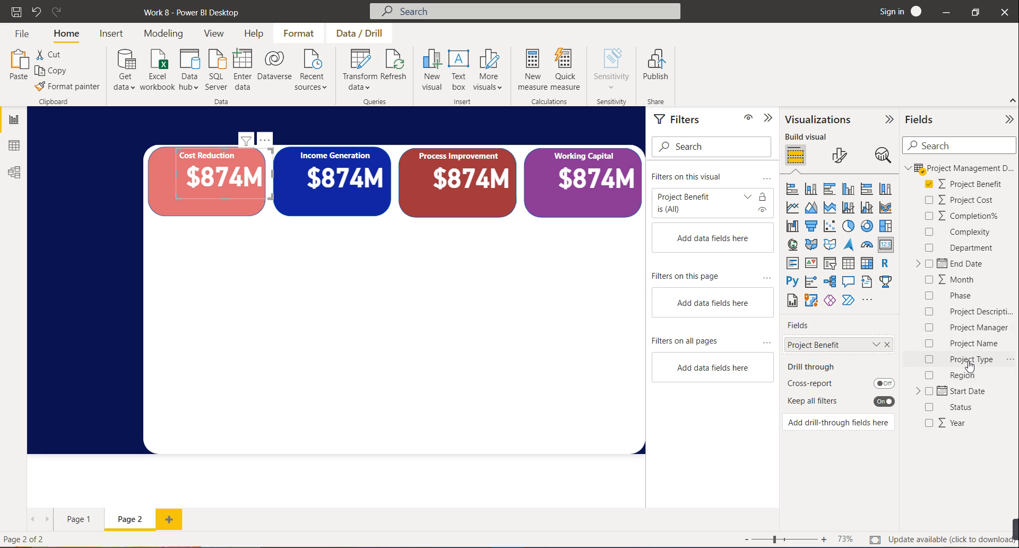
drag(974, 350, 724, 250)
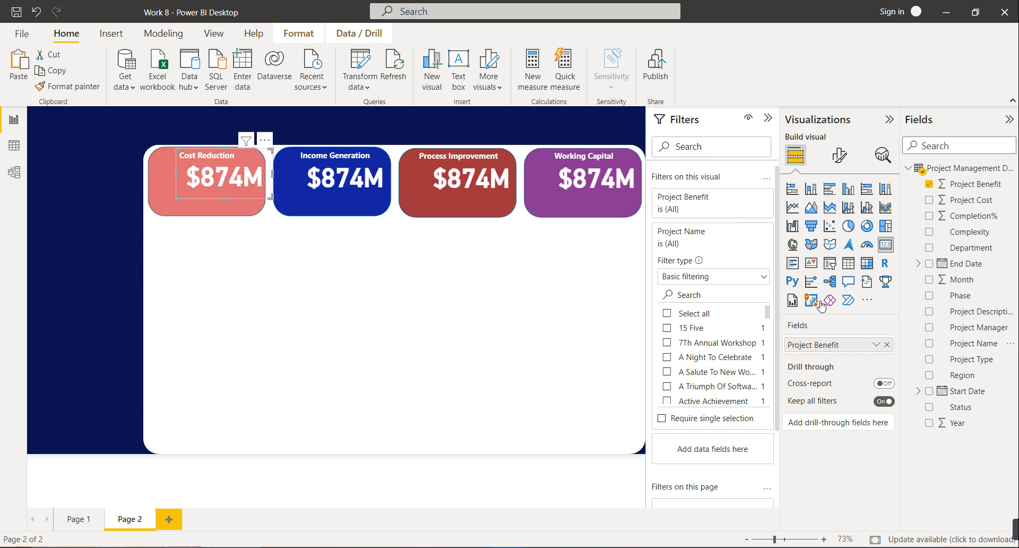
drag(931, 359, 751, 239)
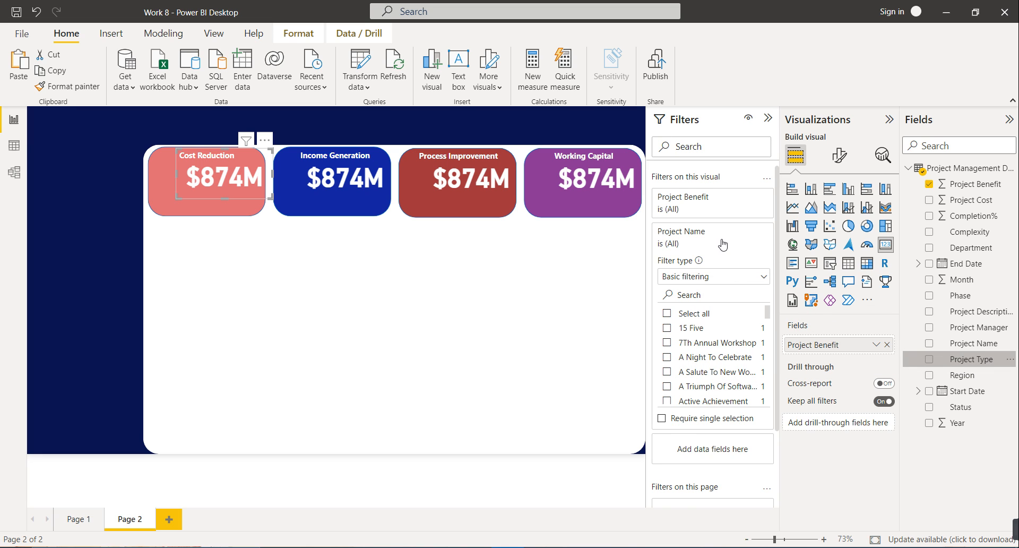
click(749, 232)
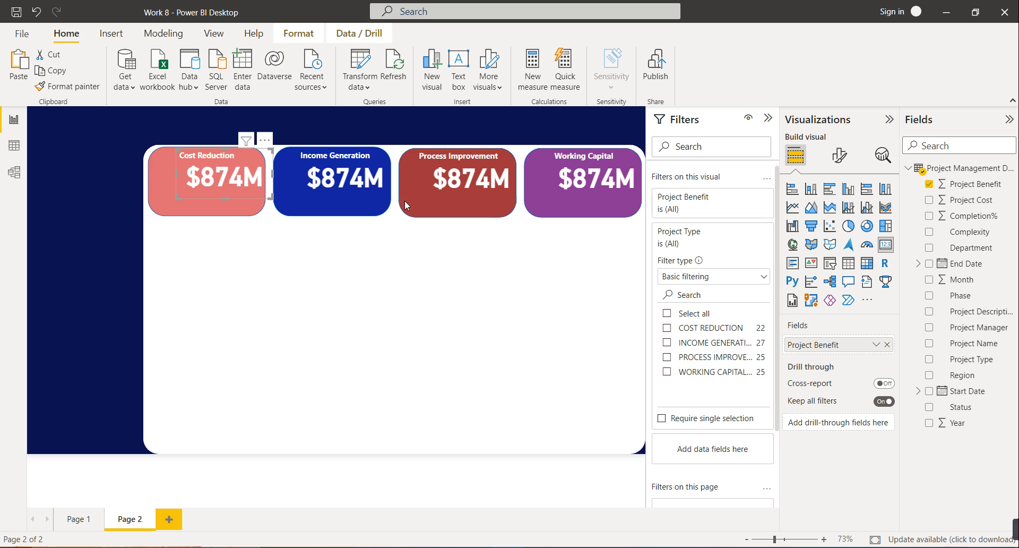
click(667, 328)
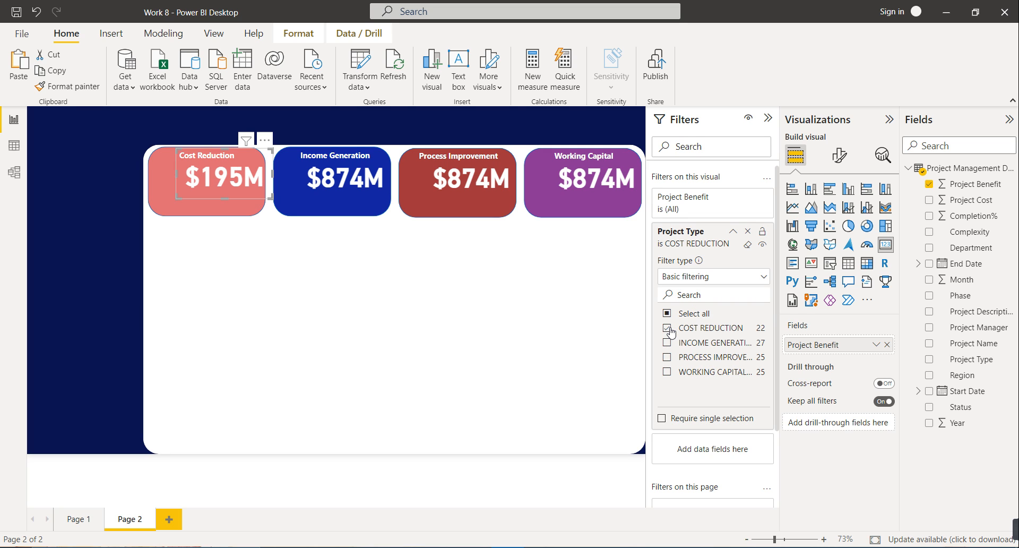
- Filter the Income Generation and Process Improvement value visuals by Project Type, each limited to the type named on its card
click(364, 197)
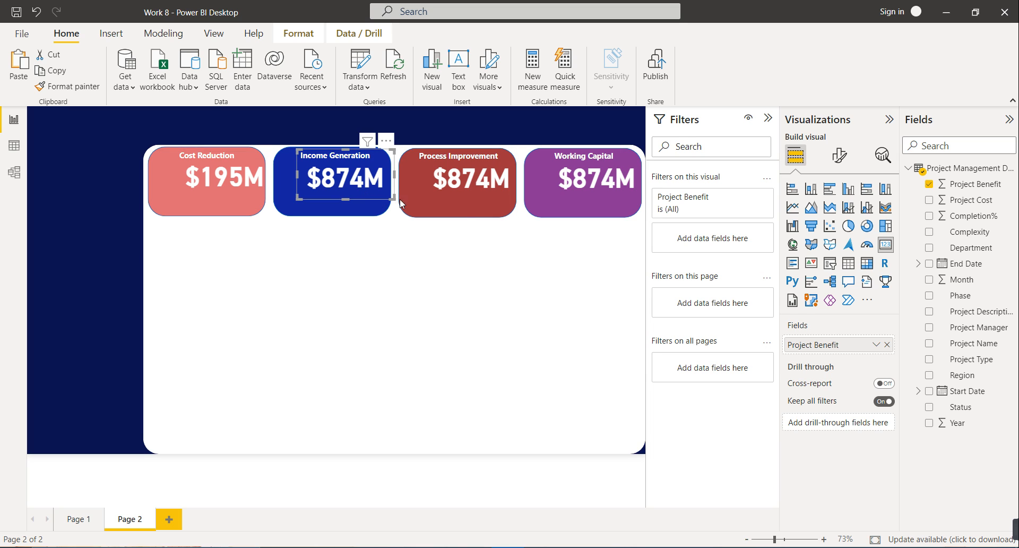
drag(971, 360, 718, 245)
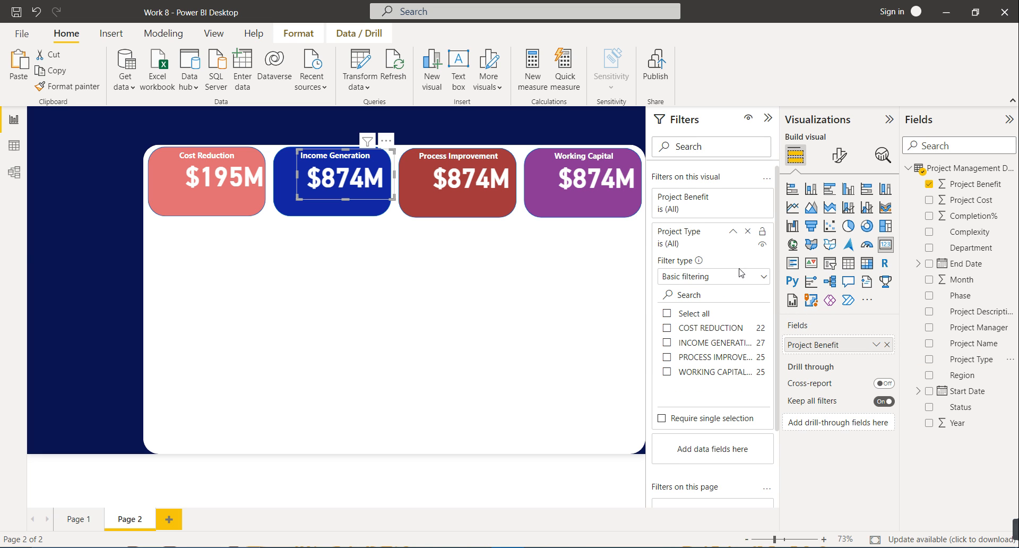
click(679, 345)
click(472, 183)
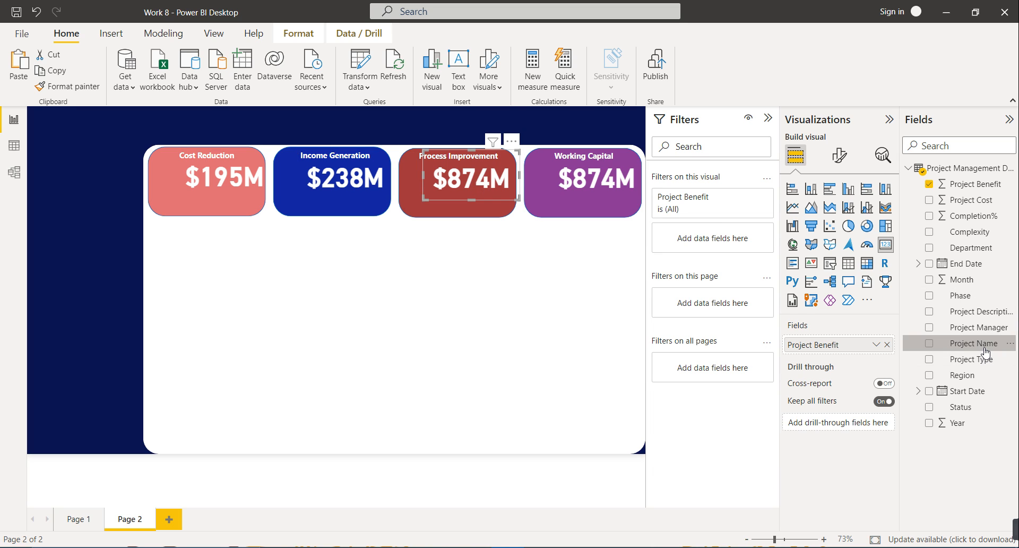
drag(985, 355, 754, 247)
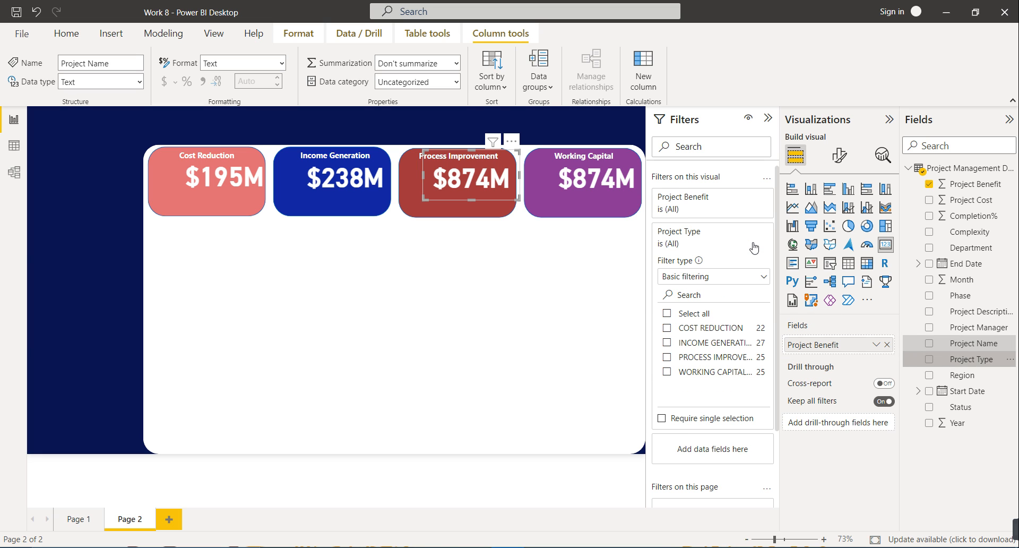
click(667, 357)
- Filter the Working Capital card's value visual by Project Type, keeping only the working capital type, and deselect it
click(617, 192)
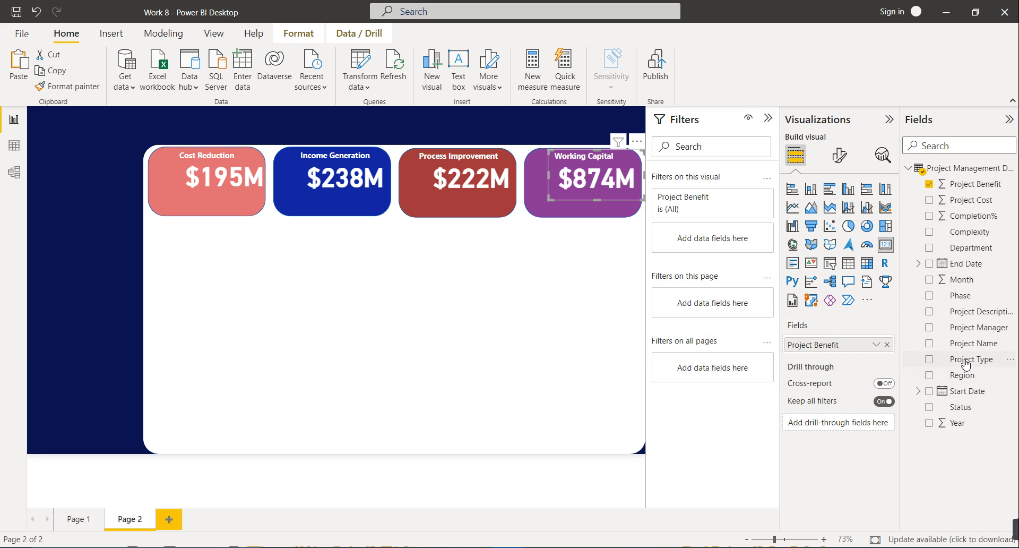
drag(966, 361, 727, 247)
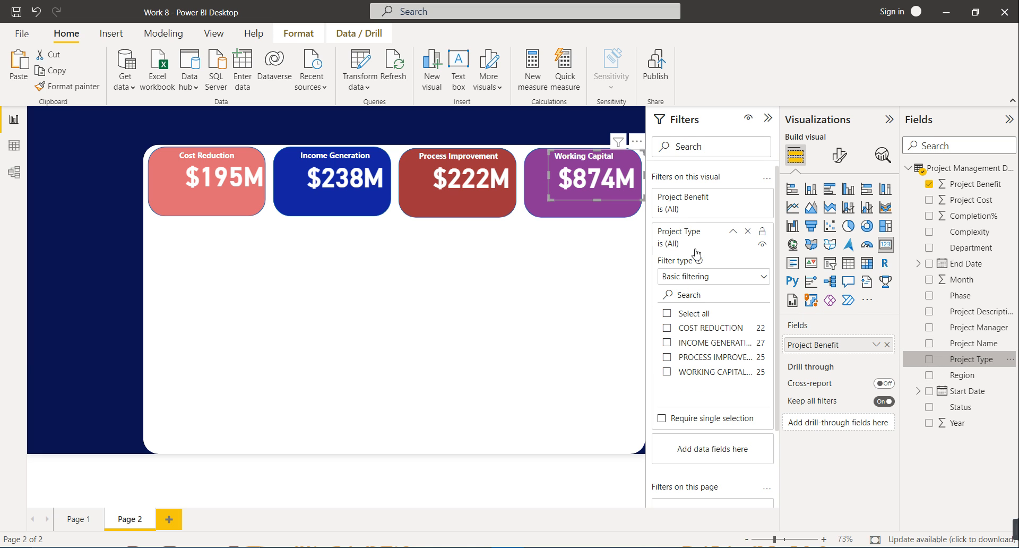
click(667, 372)
click(43, 180)
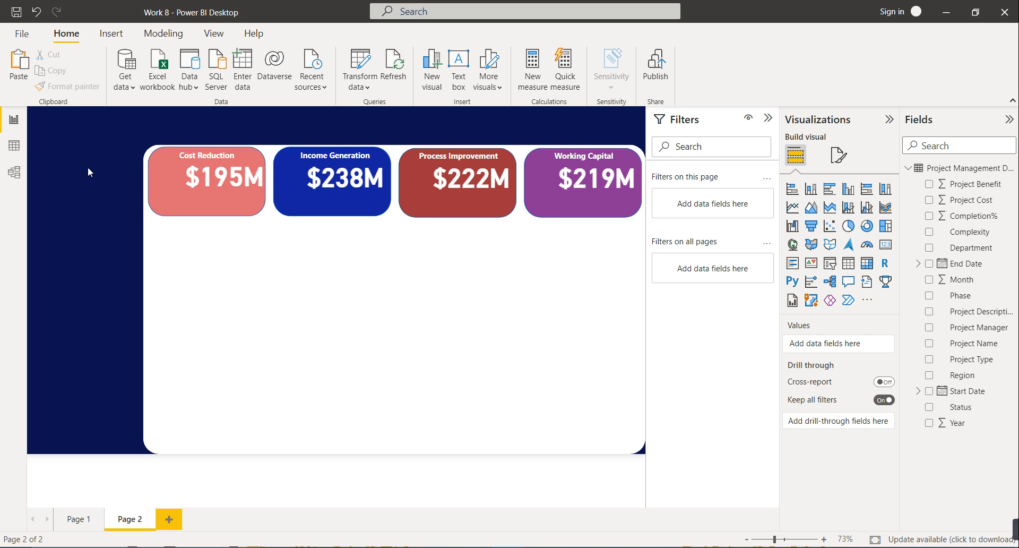
- Insert the "working" PNG image from the Downloads folder onto the report page
click(111, 34)
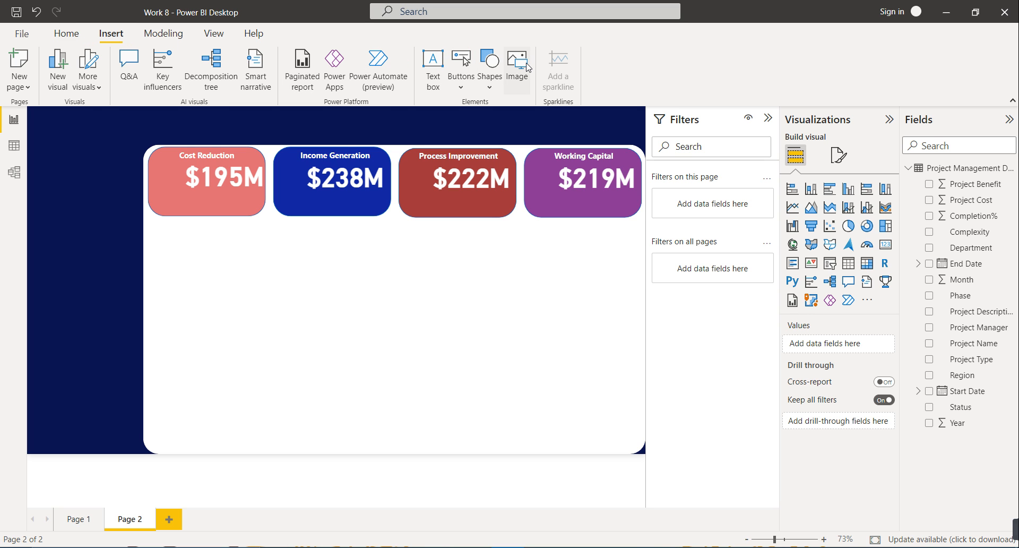
click(528, 68)
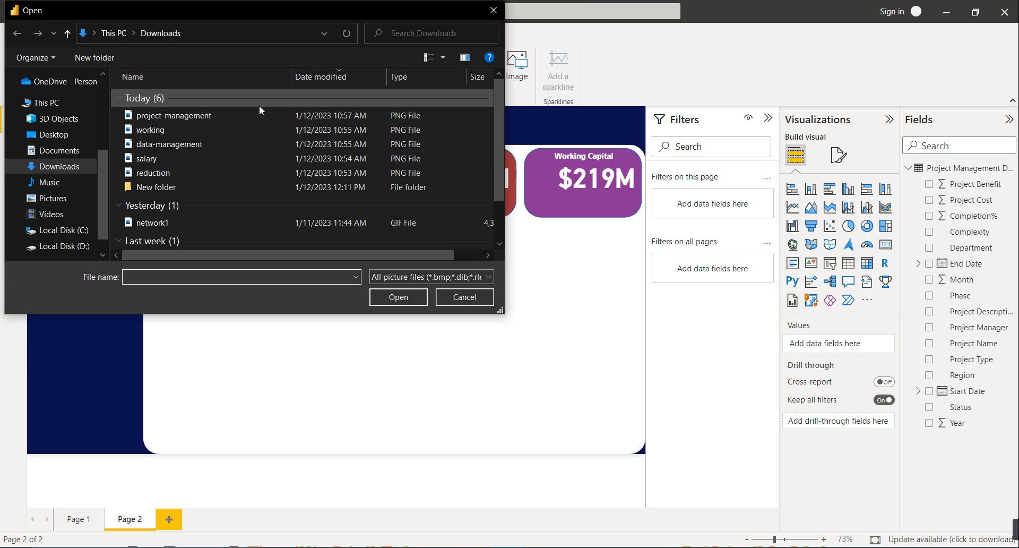
click(164, 116)
click(164, 129)
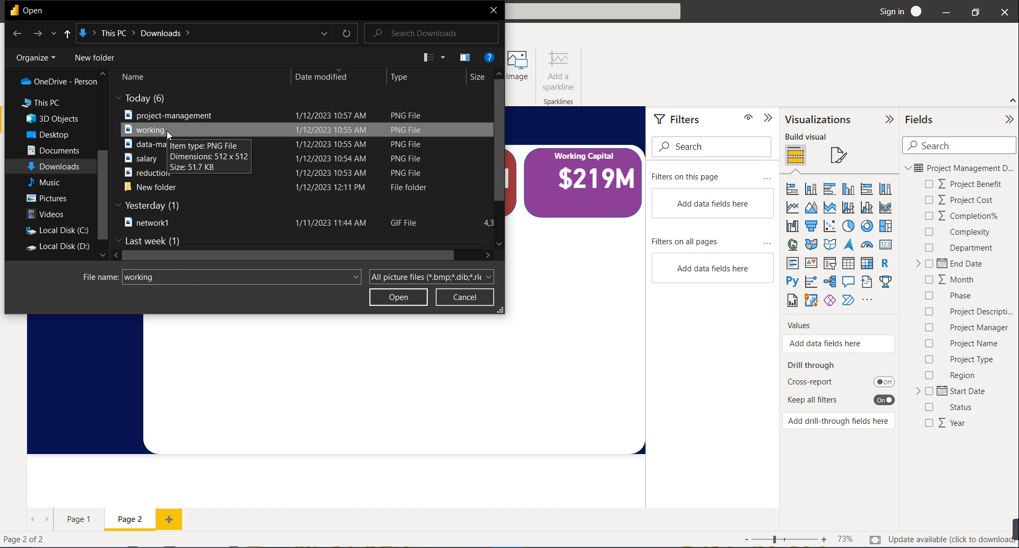
double_click(166, 129)
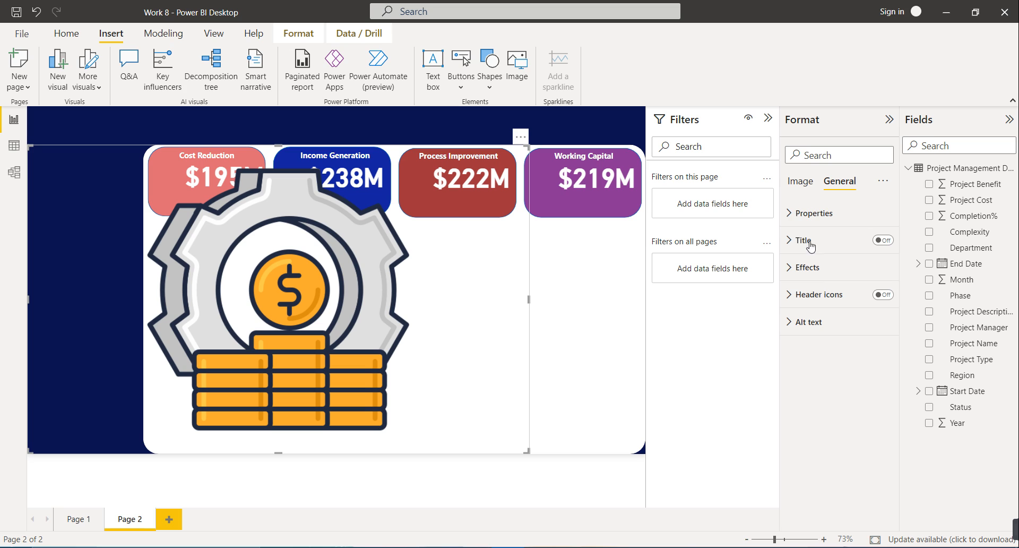
- Resize the inserted gear-and-coins image to height 70 and width 70, and place it beside the Working Capital value
click(813, 218)
drag(817, 274, 786, 279)
text(70)
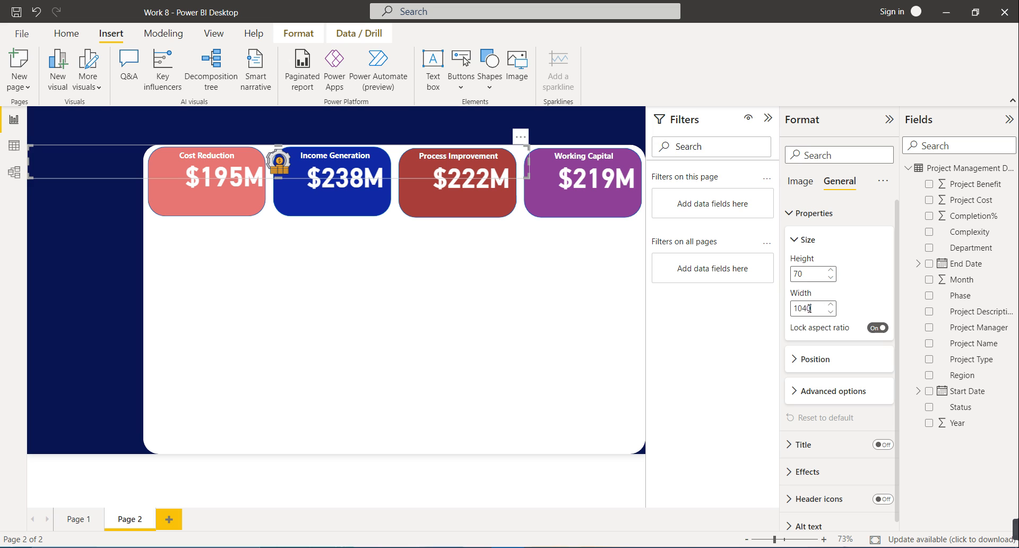
drag(809, 308, 775, 312)
text(70)
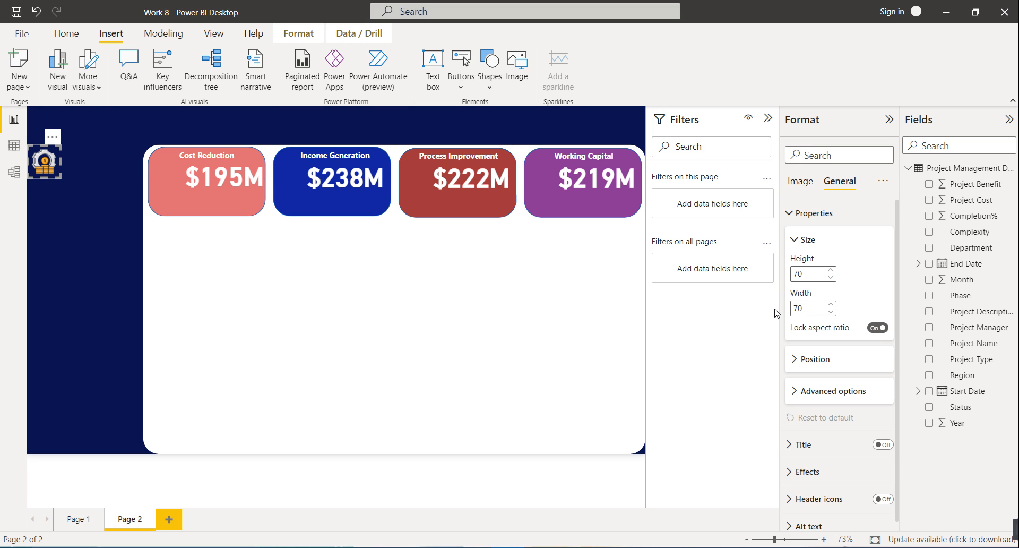
drag(45, 164, 539, 178)
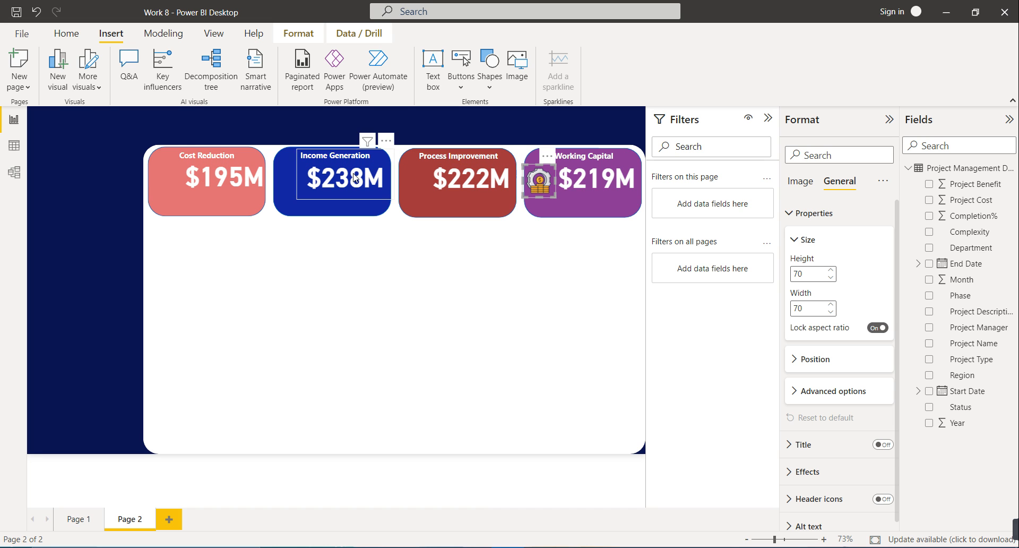
- Insert the "reduction" PNG image from the Downloads folder onto the report page
click(516, 75)
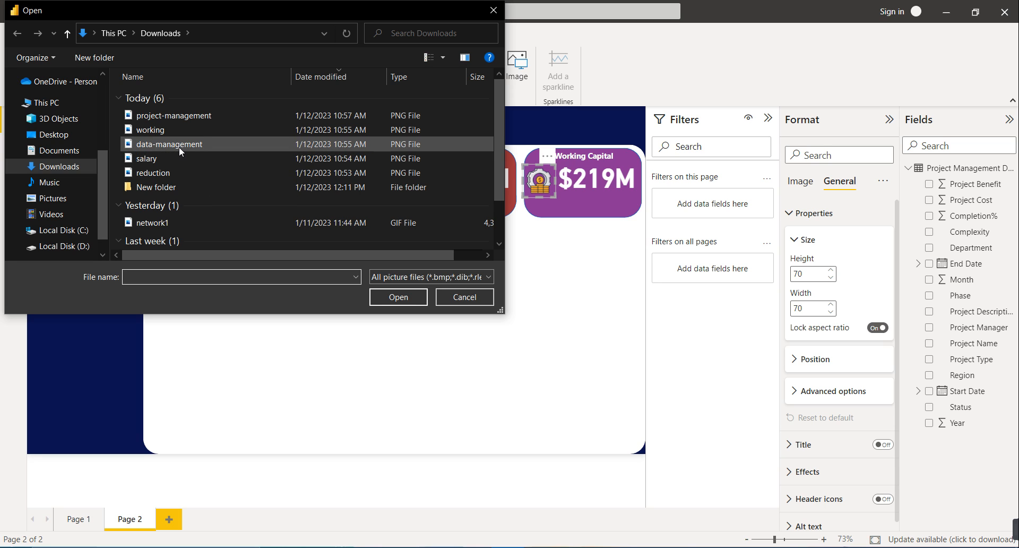
click(170, 175)
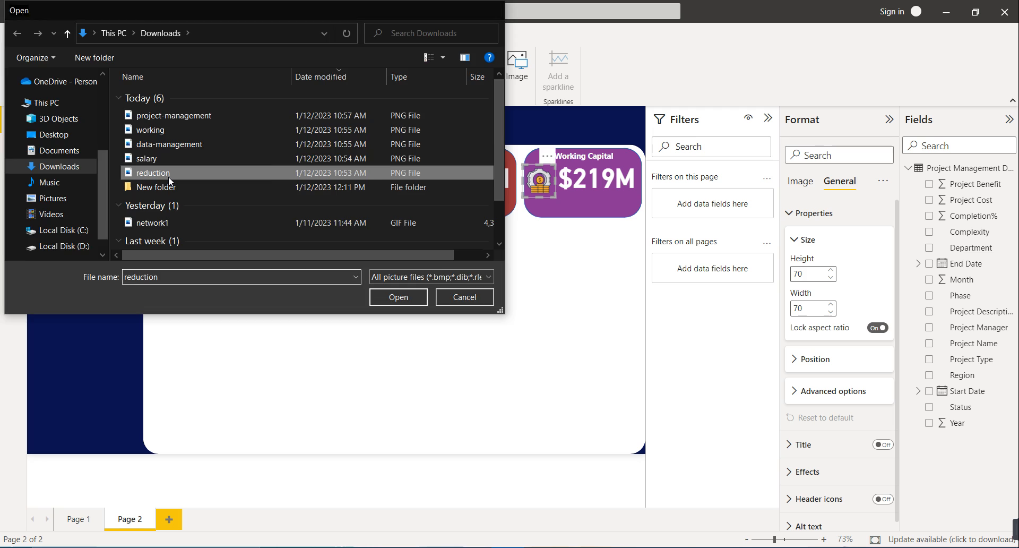
double_click(170, 175)
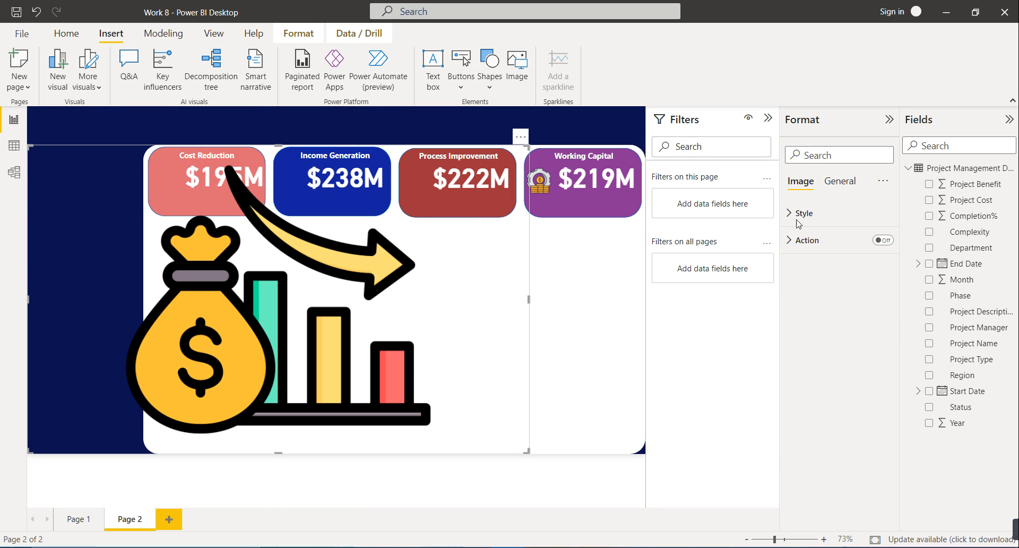
- Resize the reduction image to height 70 and width 70, and place it beside the Cost Reduction value
click(840, 182)
double_click(808, 273)
text(70)
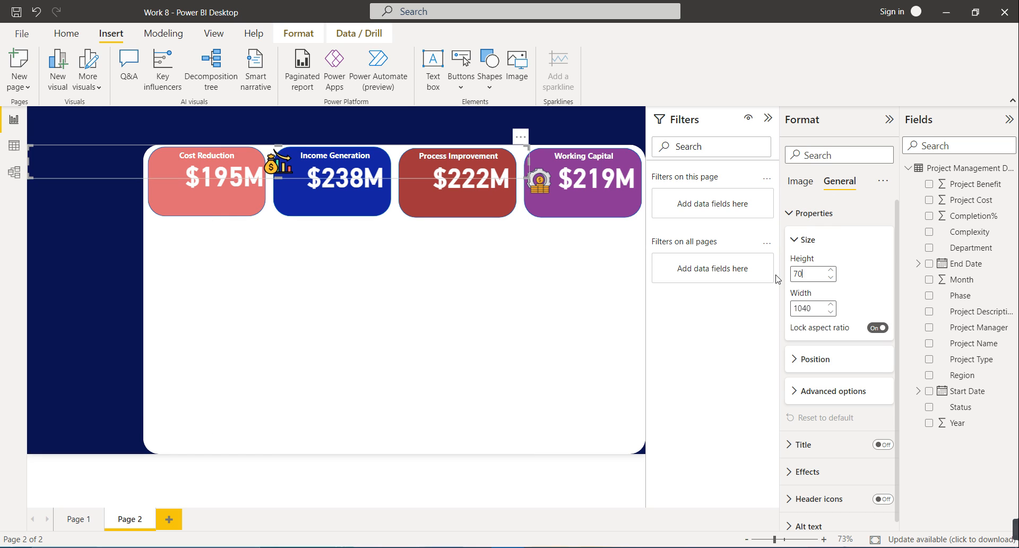
double_click(814, 307)
text(70)
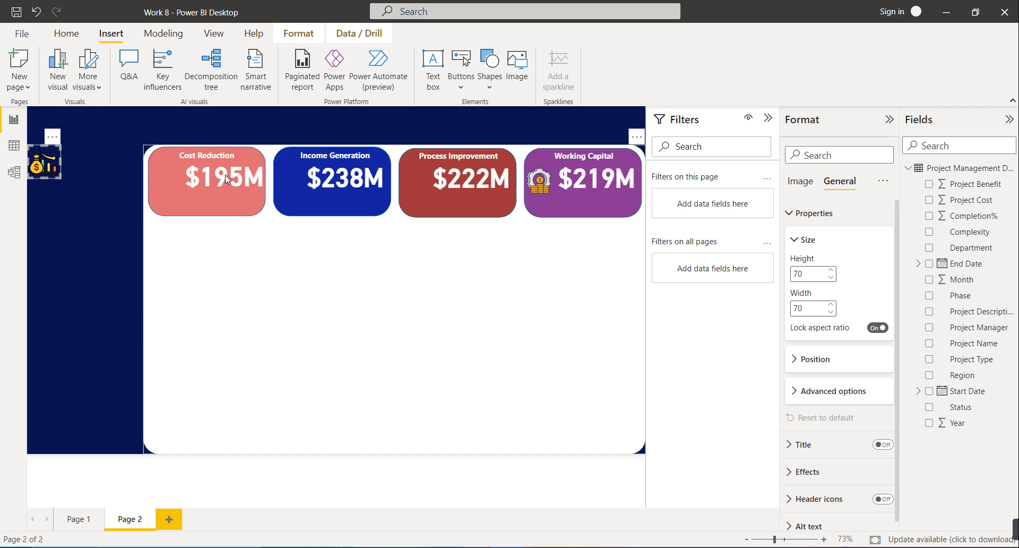
drag(57, 165, 166, 179)
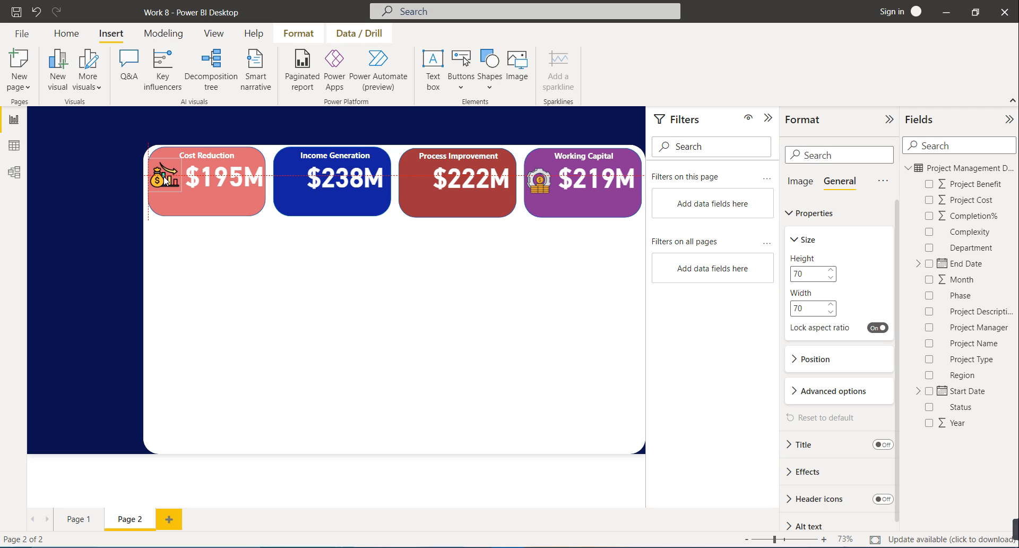
drag(165, 179, 165, 179)
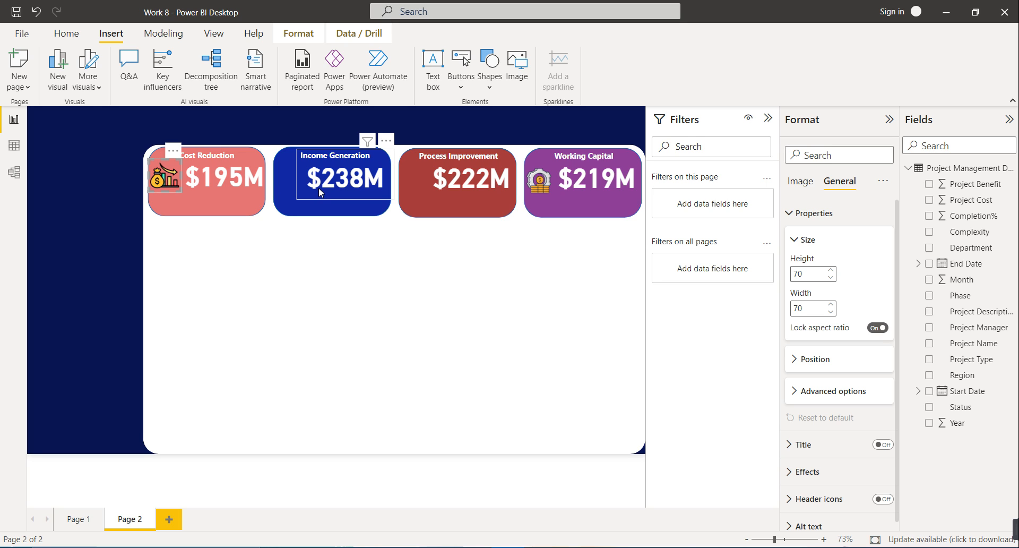
- Insert the "salary" PNG image at height 70 and width 70 beside the value on the Income Generation card
click(517, 66)
double_click(179, 160)
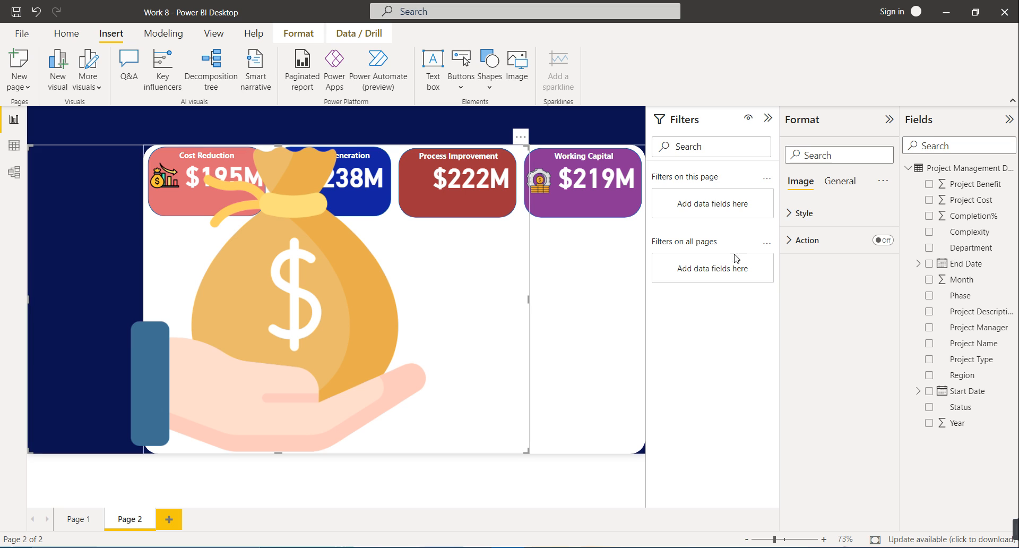
click(840, 181)
click(825, 214)
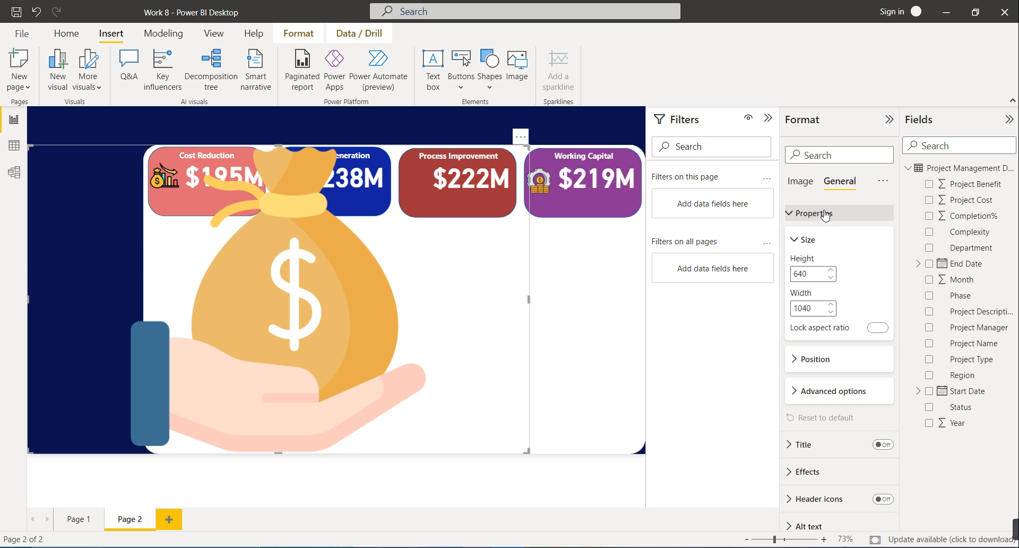
drag(811, 274, 779, 275)
text(70)
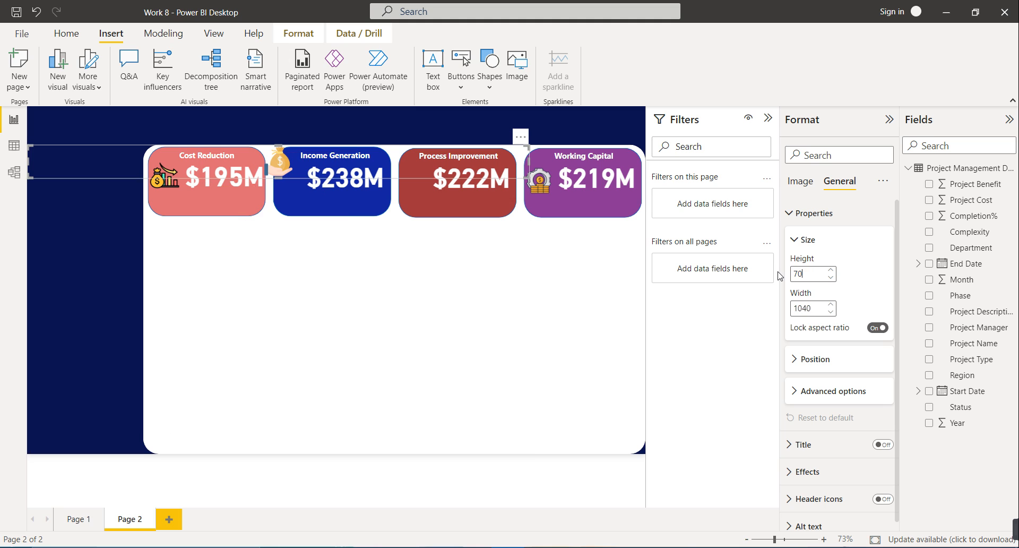
drag(815, 305, 787, 311)
text(70)
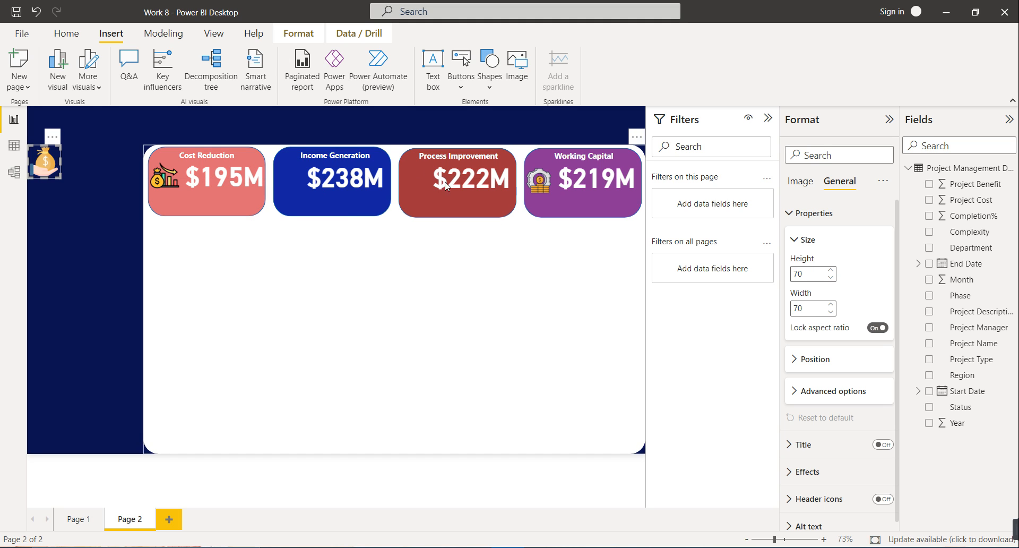
drag(62, 171, 292, 182)
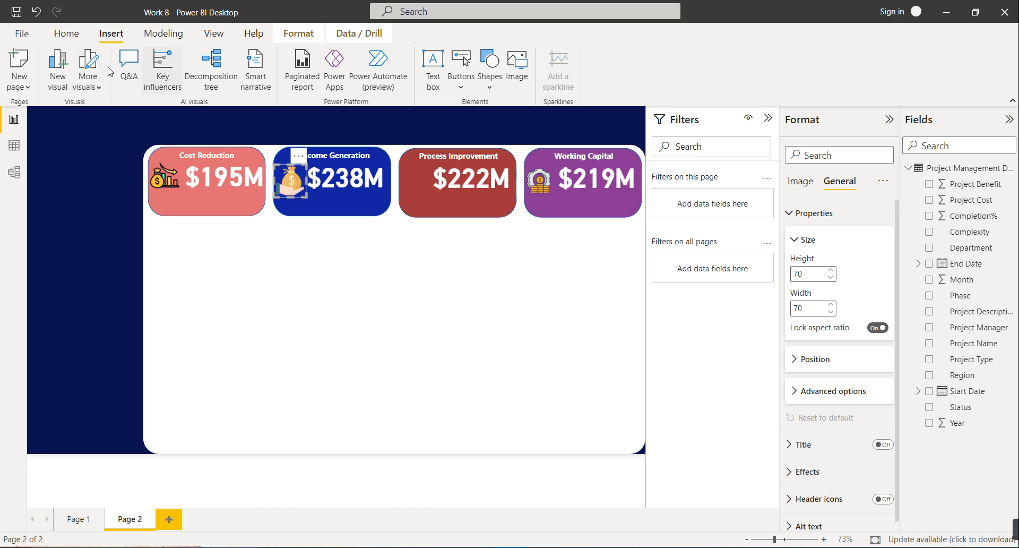
- Insert the "data-management" PNG image at height 70 and width 70 beside the value on the Process Improvement card
click(517, 65)
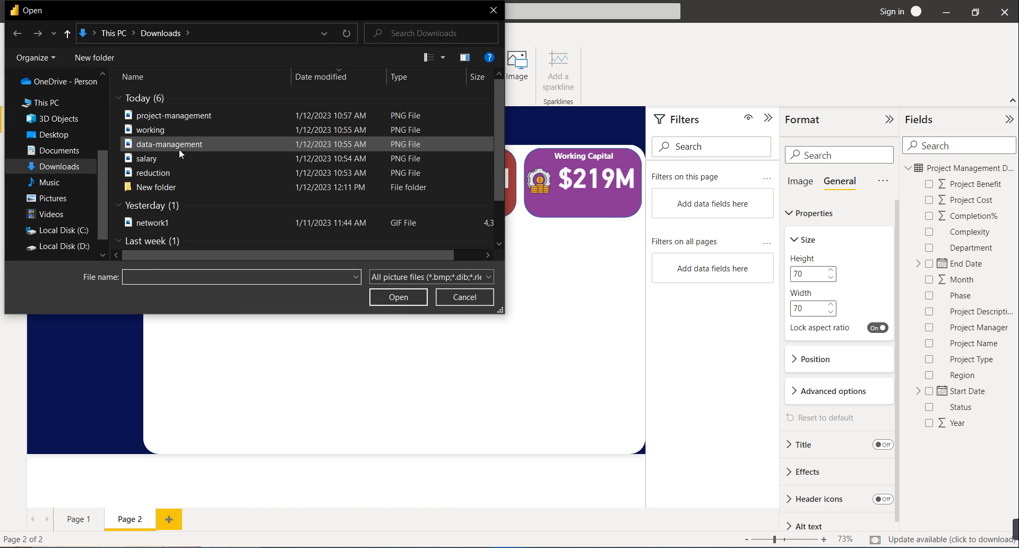
double_click(179, 149)
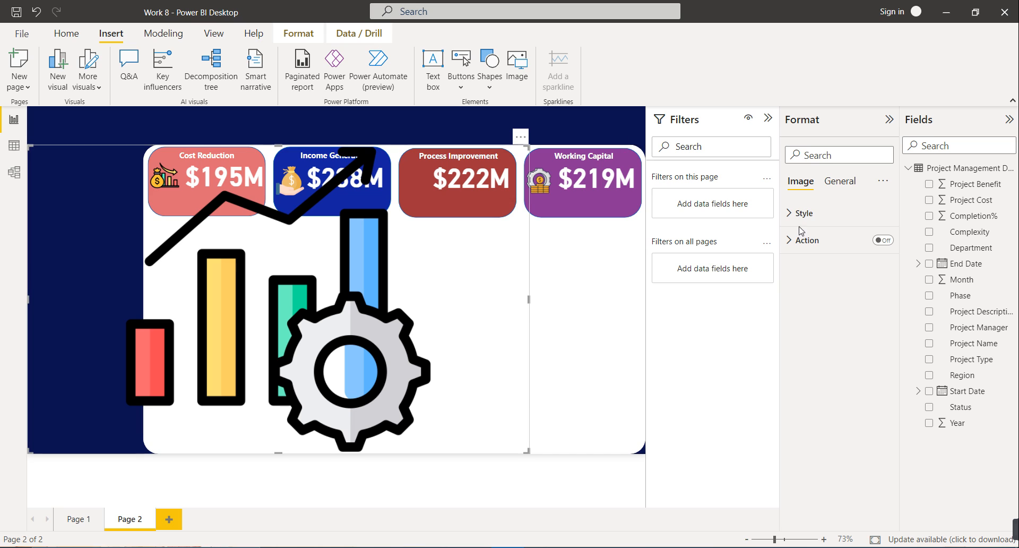
click(844, 182)
click(803, 213)
double_click(824, 274)
text(70)
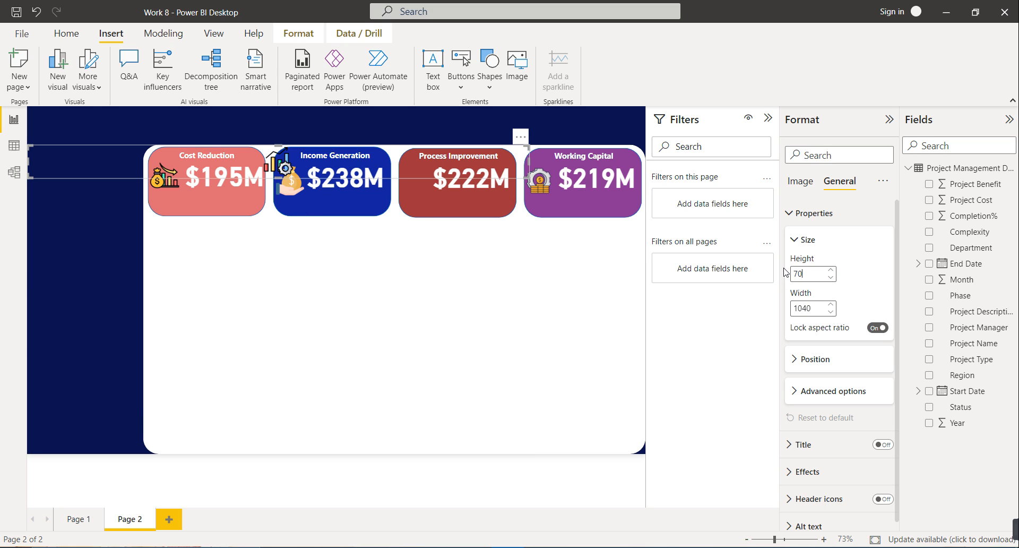
drag(819, 307, 786, 311)
text(70)
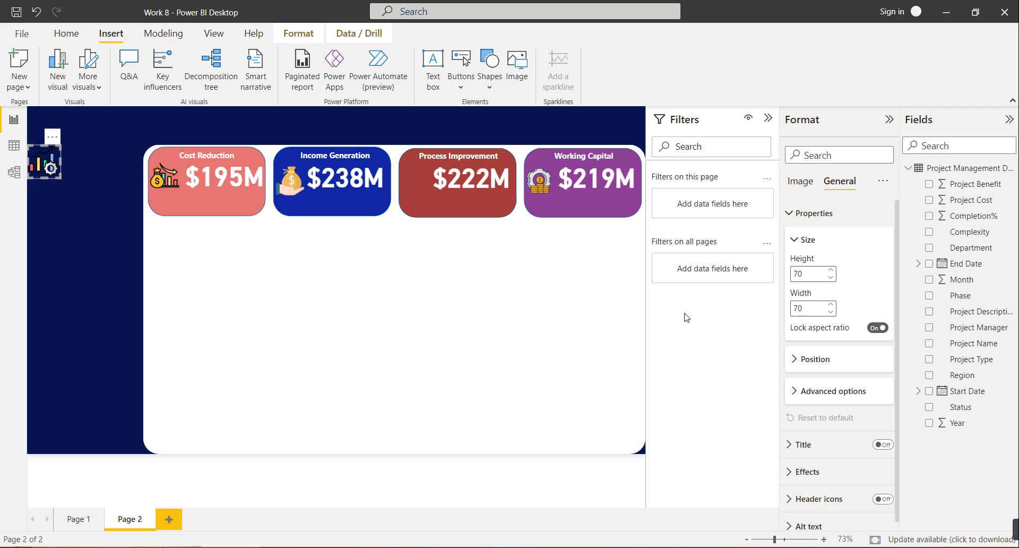
drag(55, 168, 168, 173)
- Group the four Project Benefit value cards together with their four icon images
ctrl+click(246, 178)
ctrl+click(300, 181)
ctrl+click(370, 184)
ctrl+click(448, 196)
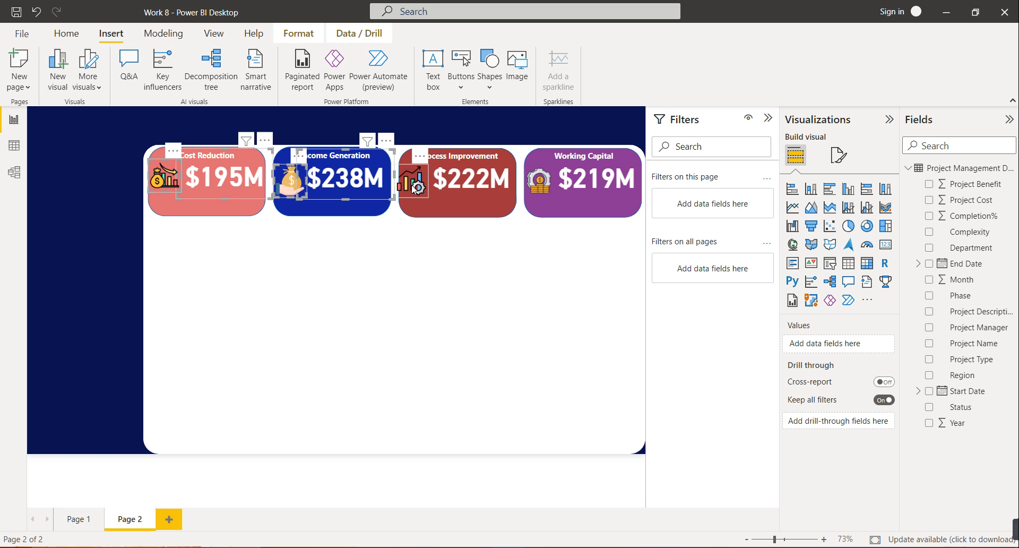
ctrl+click(411, 183)
ctrl+click(547, 188)
ctrl+click(568, 187)
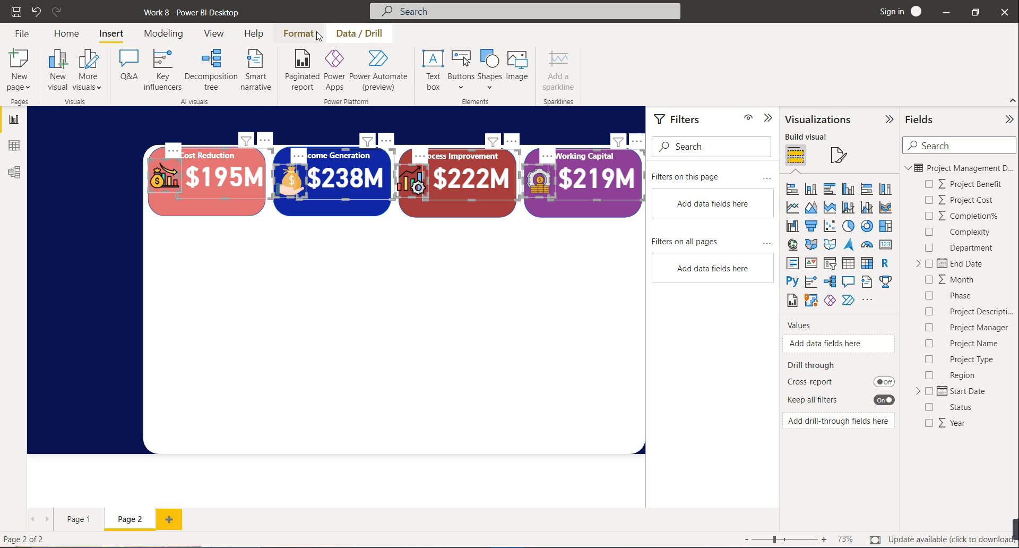
click(298, 34)
click(321, 60)
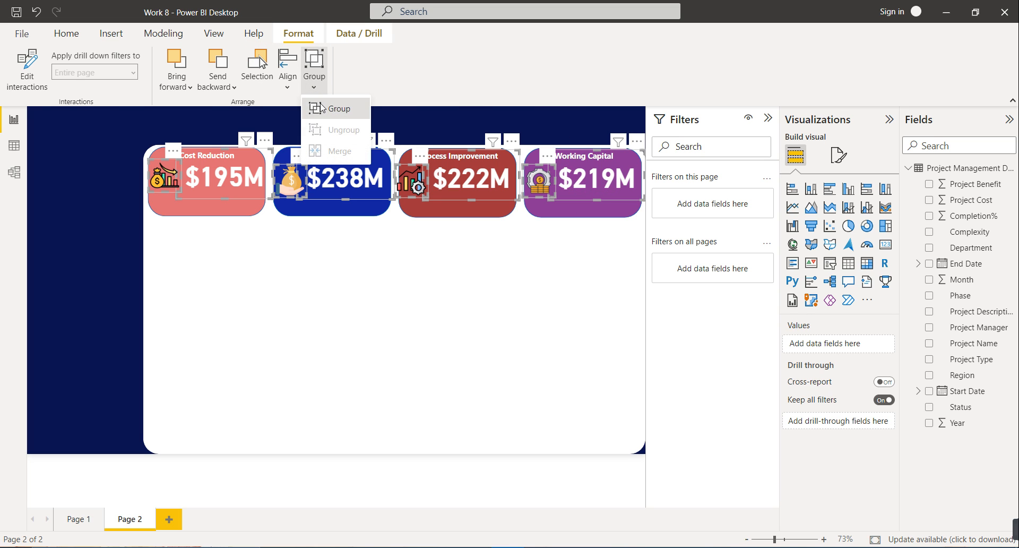
click(321, 109)
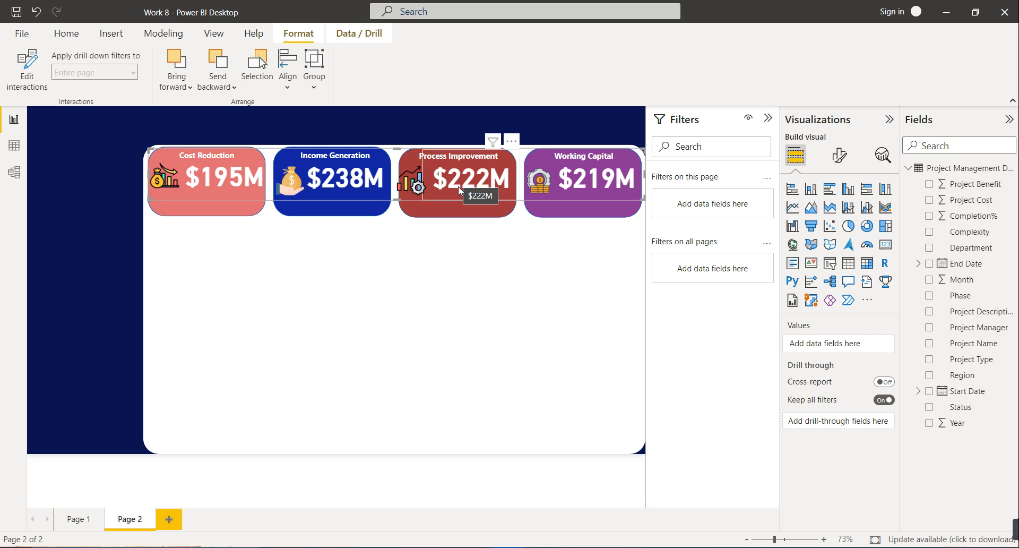
- Move the grouped values and icons slightly down within the coloured KPI cards and clear the selection
drag(460, 190, 462, 197)
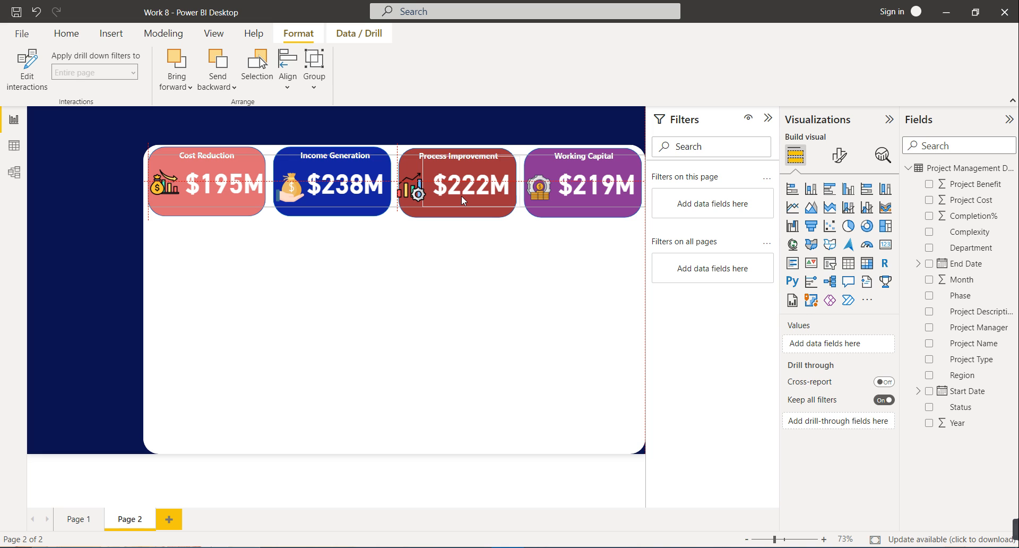
click(477, 299)
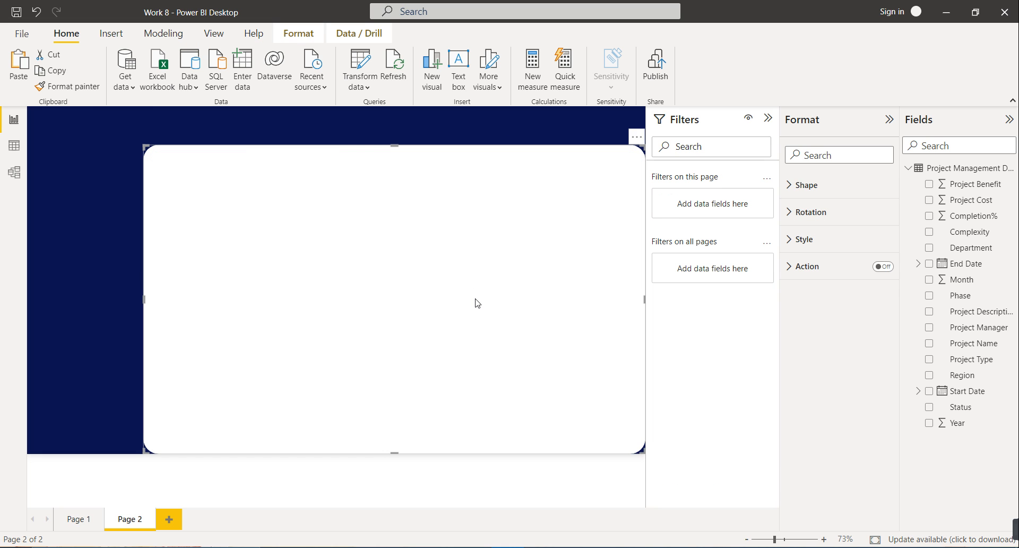
click(334, 111)
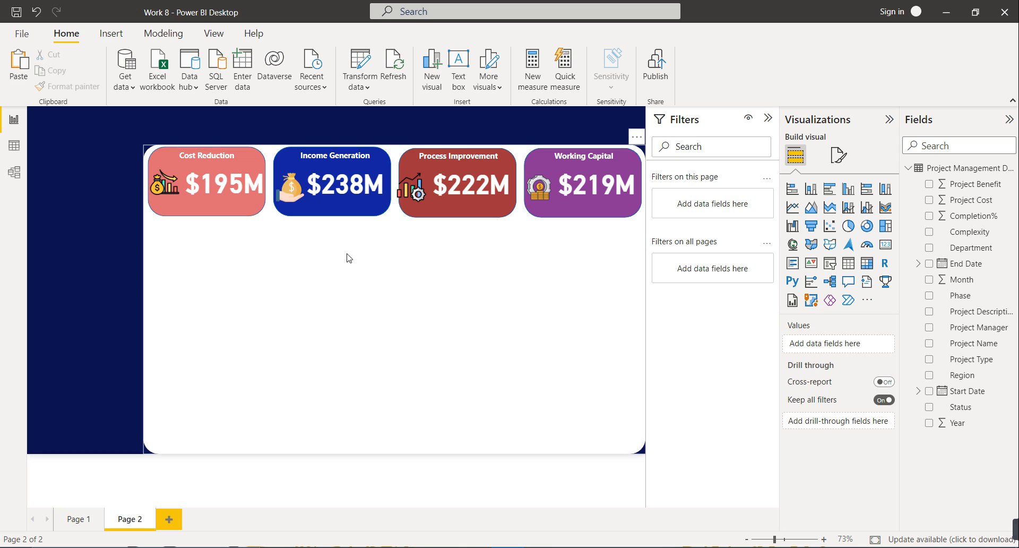
- Add a donut chart with Project Benefit as the values and Region as the legend
click(867, 228)
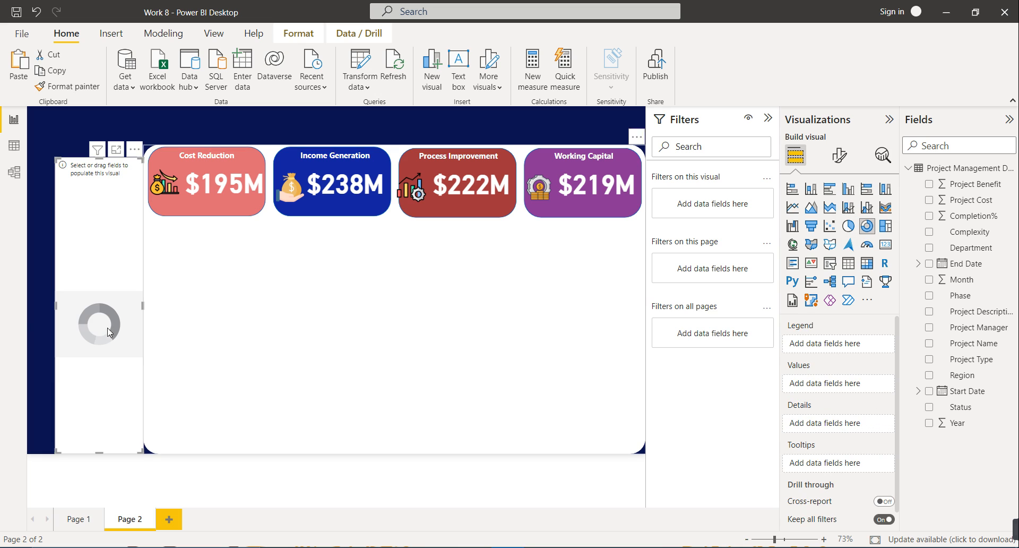
drag(138, 307, 280, 317)
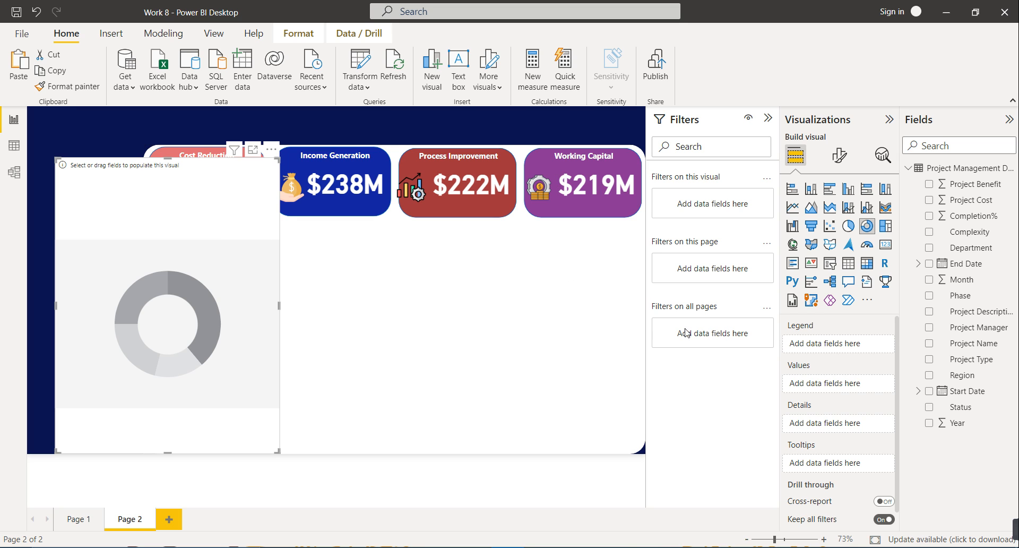
drag(973, 192, 845, 386)
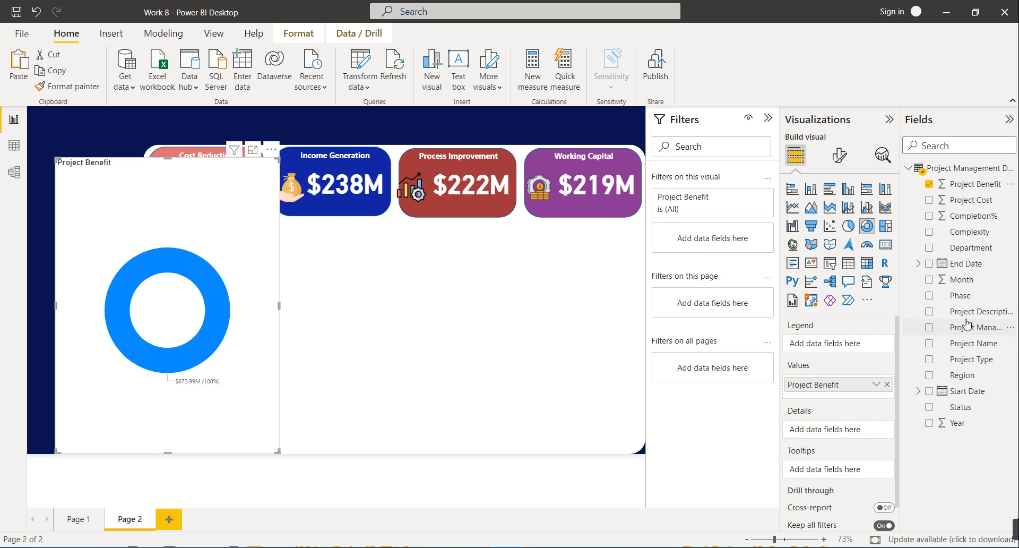
drag(962, 375, 861, 349)
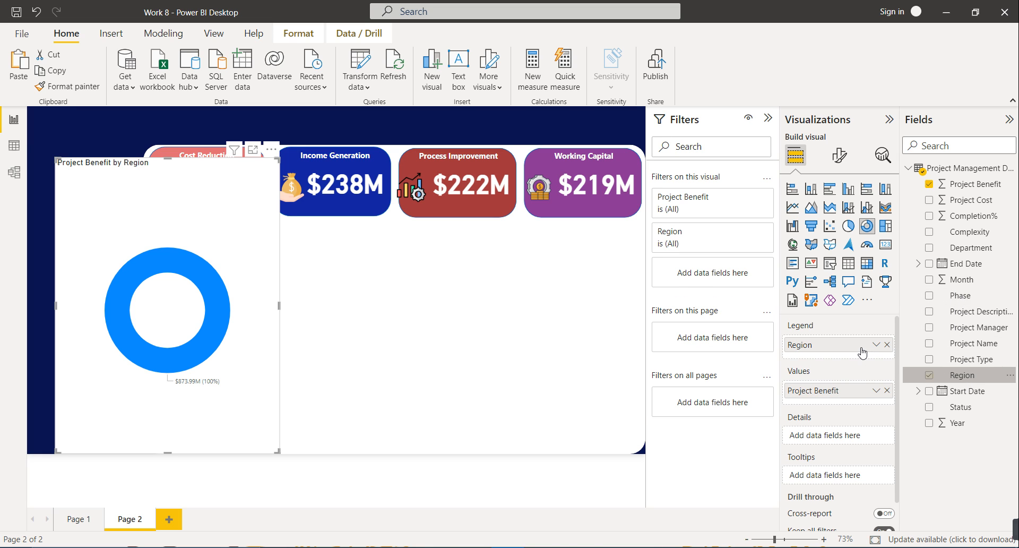
- Place the donut chart directly below the Cost Reduction and Income Generation cards, and reduce its width and height
drag(179, 169, 282, 228)
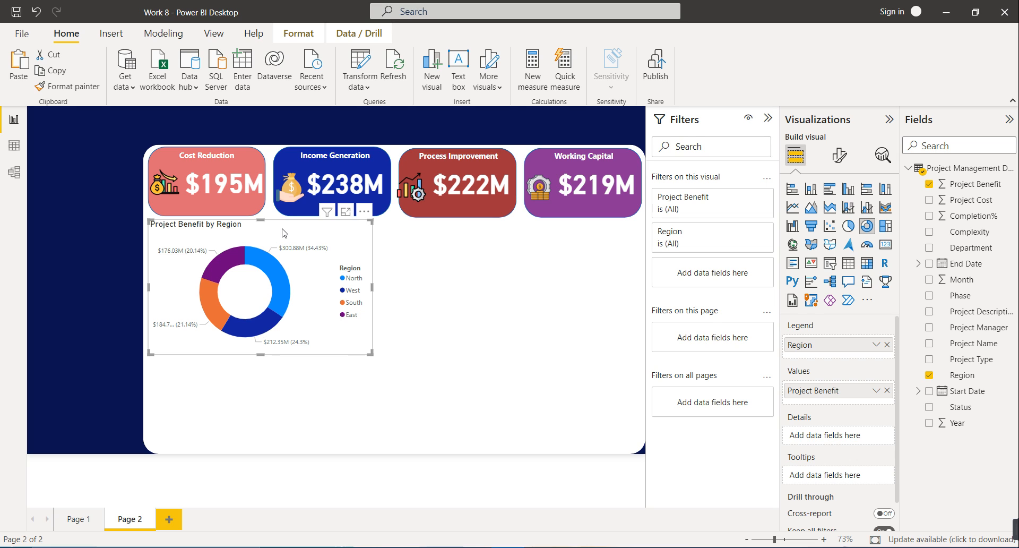
drag(372, 287, 344, 287)
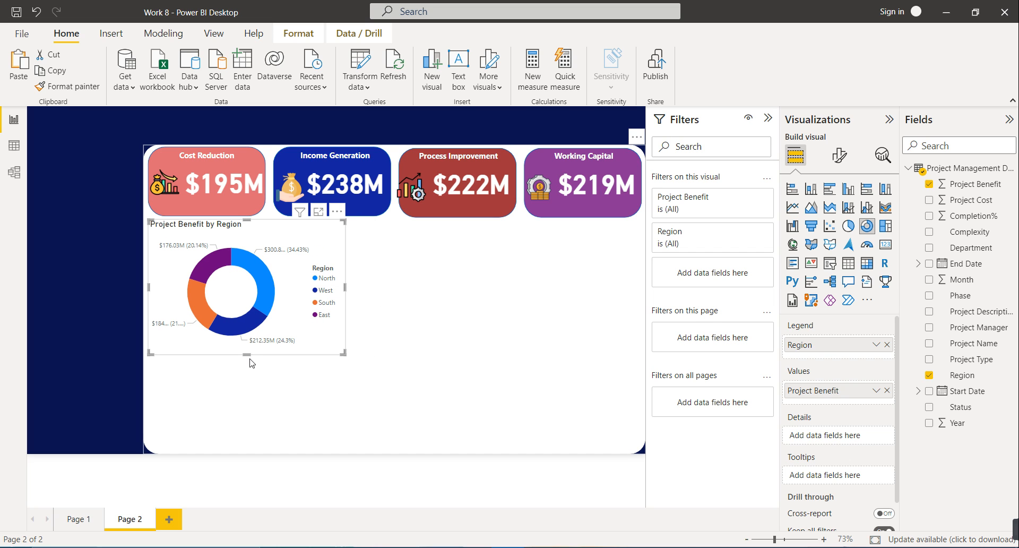
drag(247, 350, 248, 335)
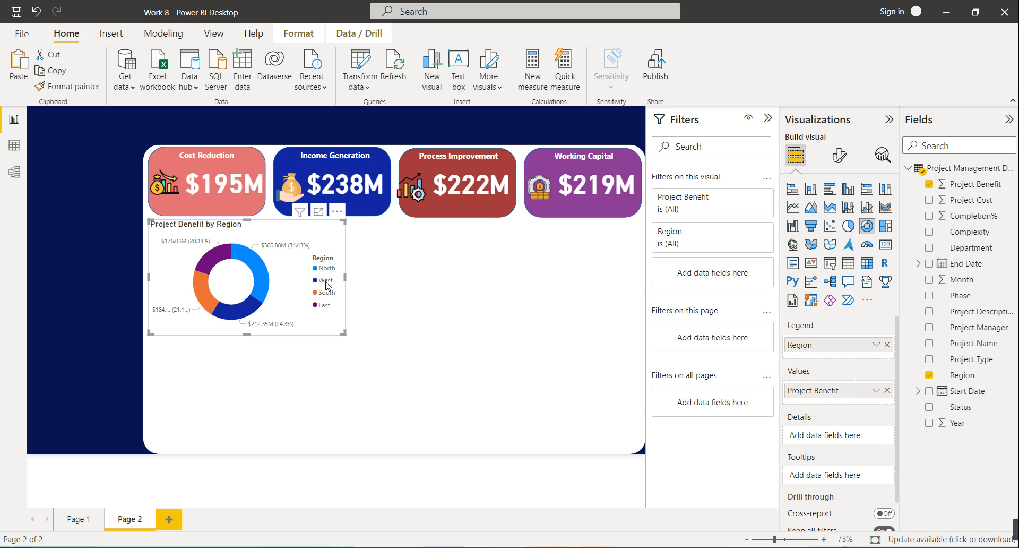
- Turn off the donut chart's background and turn on a black visual border with 12 px rounded corners
click(839, 155)
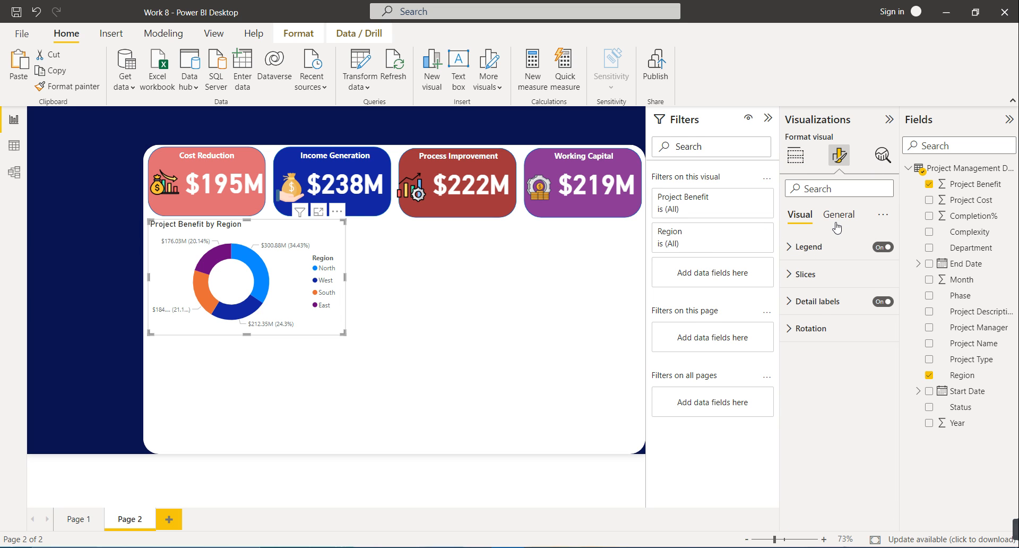
click(833, 222)
click(825, 301)
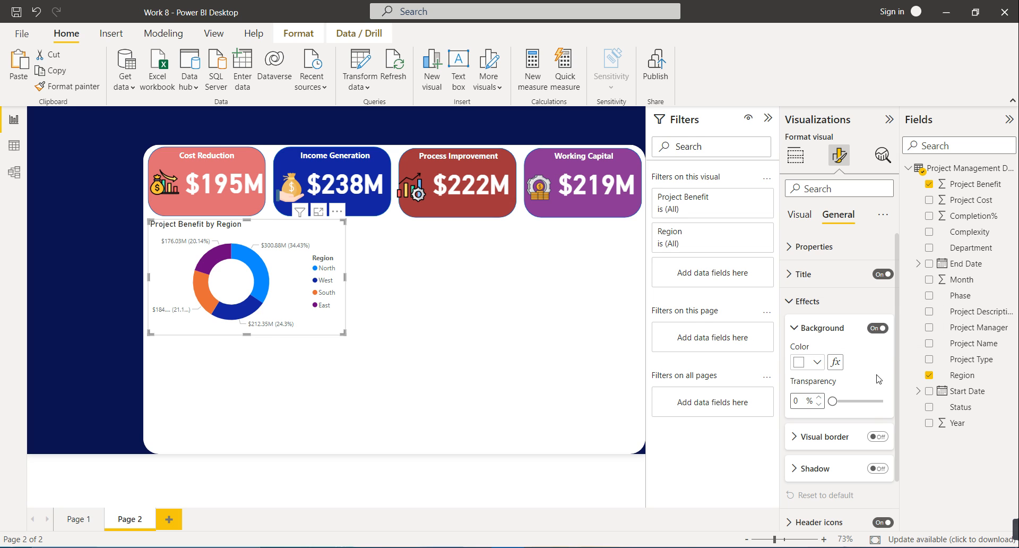
click(875, 329)
click(878, 437)
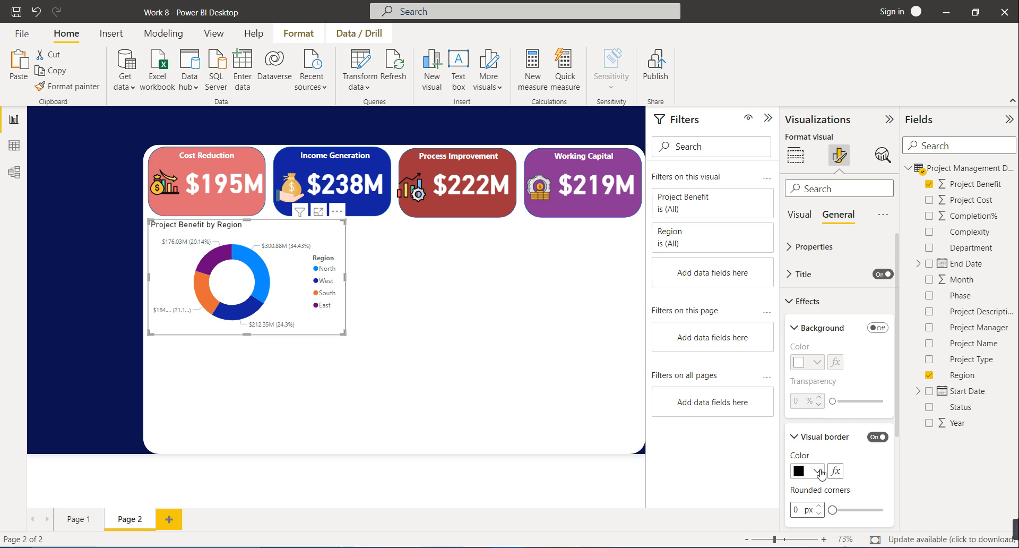
drag(833, 509, 851, 511)
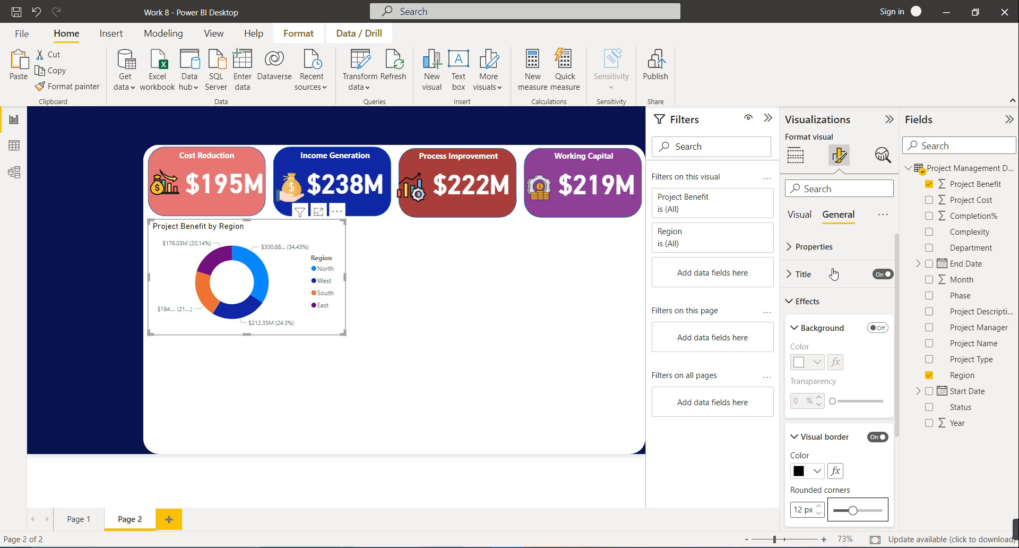
- Make the donut chart's legend text bold and near-black
click(801, 226)
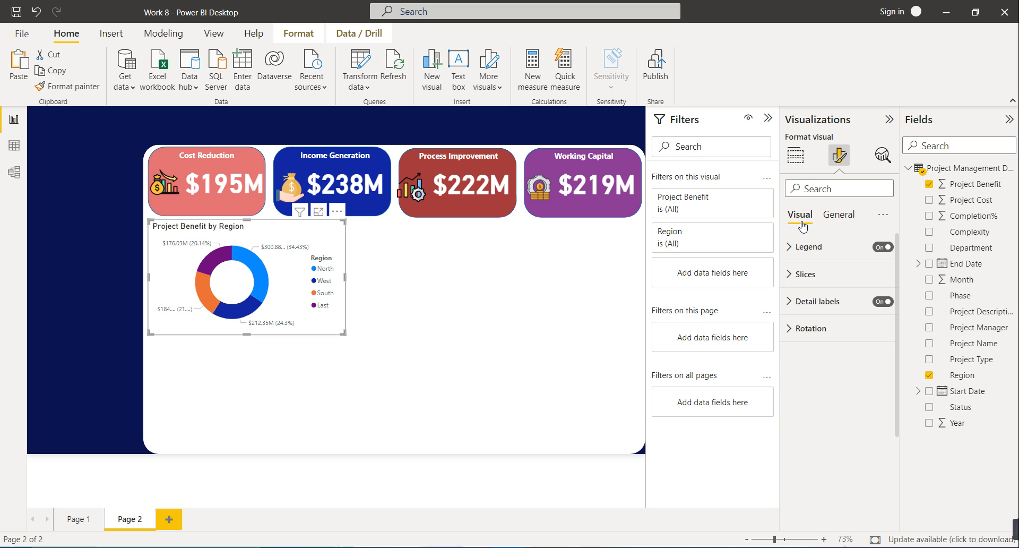
click(807, 252)
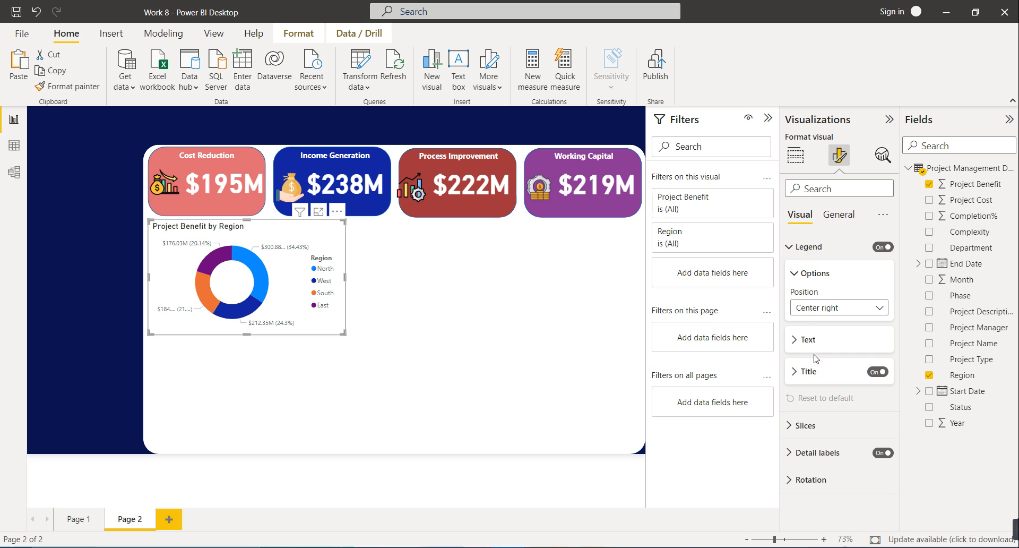
click(807, 339)
click(797, 392)
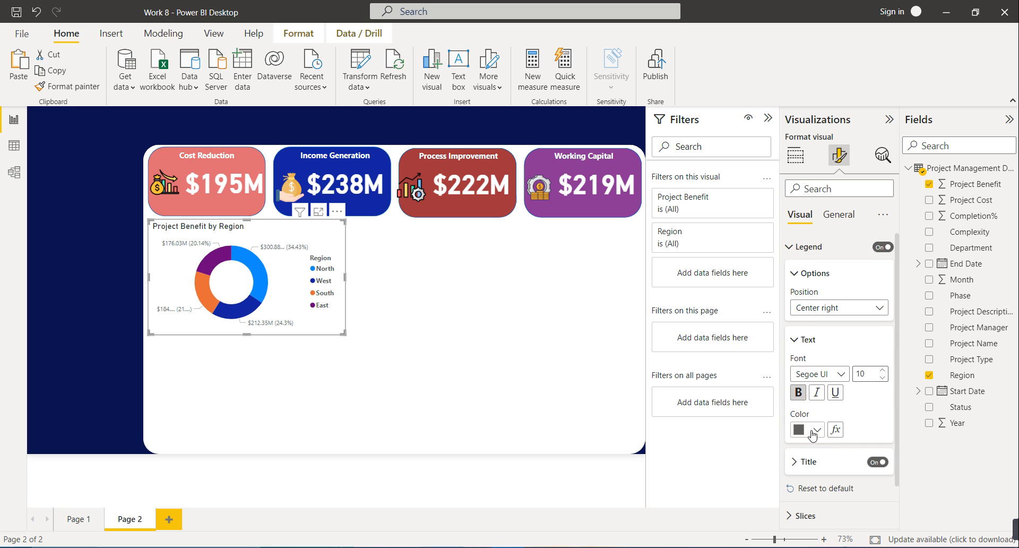
click(816, 430)
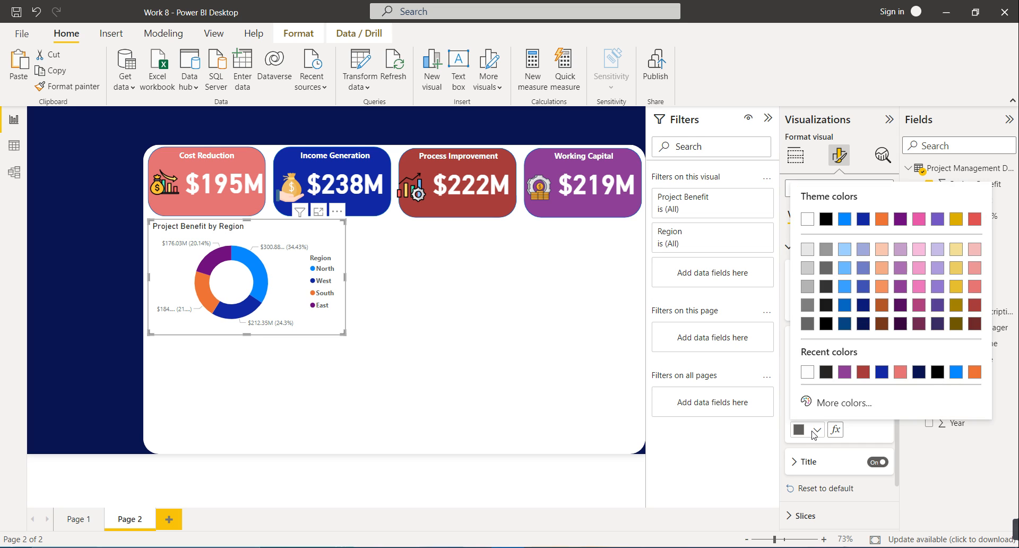
click(826, 373)
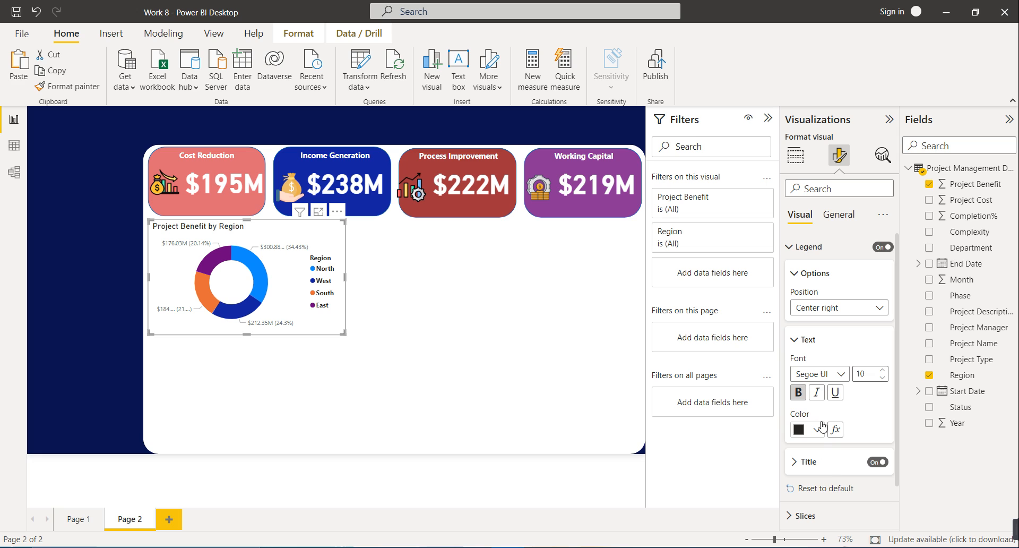
click(818, 346)
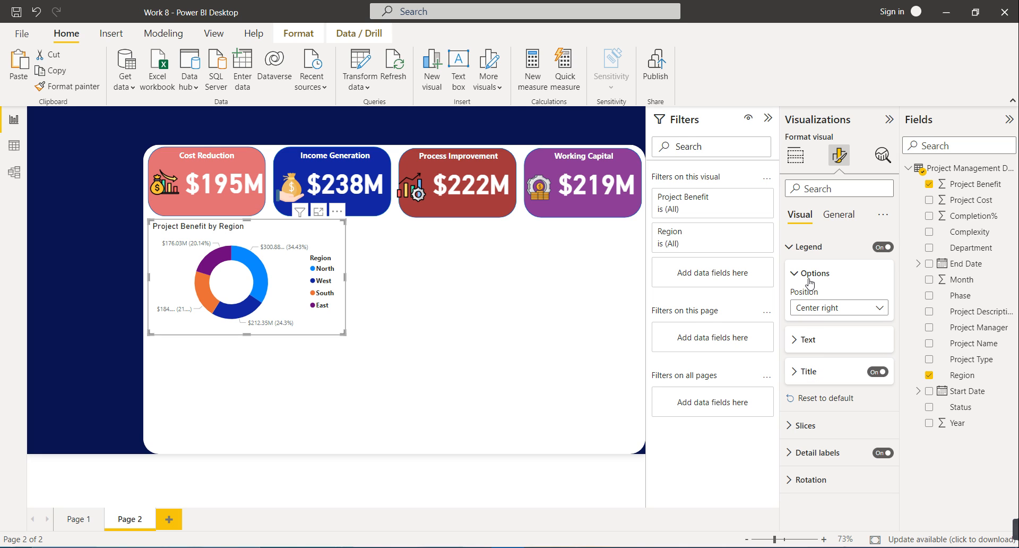
- Make the values in the donut chart's detail labels bold and near-black
click(820, 455)
scroll(819, 472, down, 3)
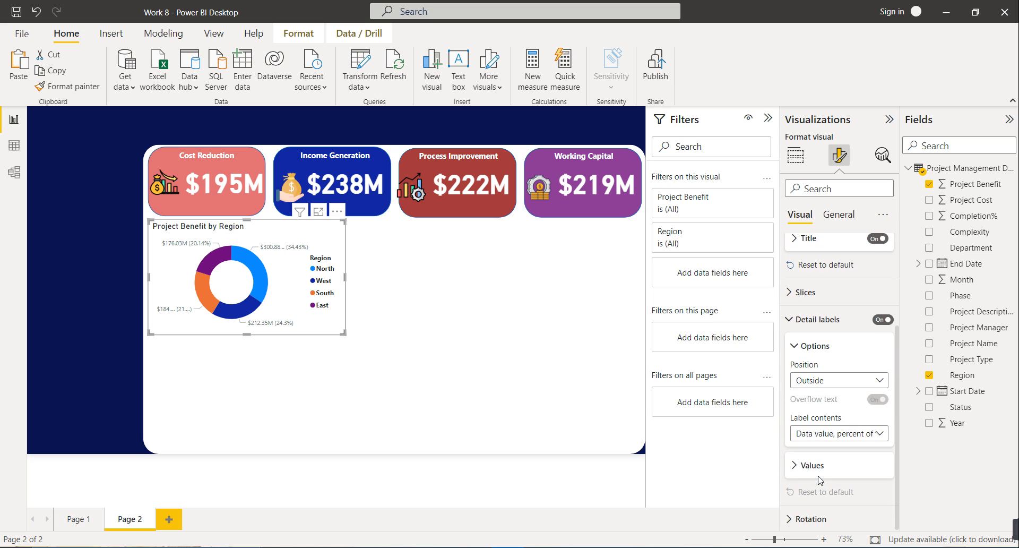
click(817, 474)
scroll(817, 472, down, 3)
click(797, 427)
click(815, 465)
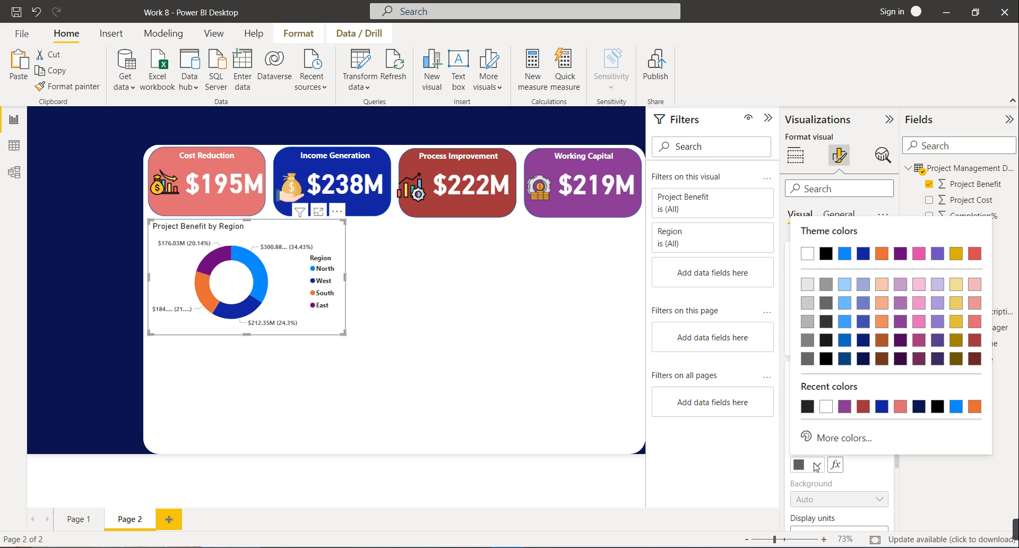
click(806, 408)
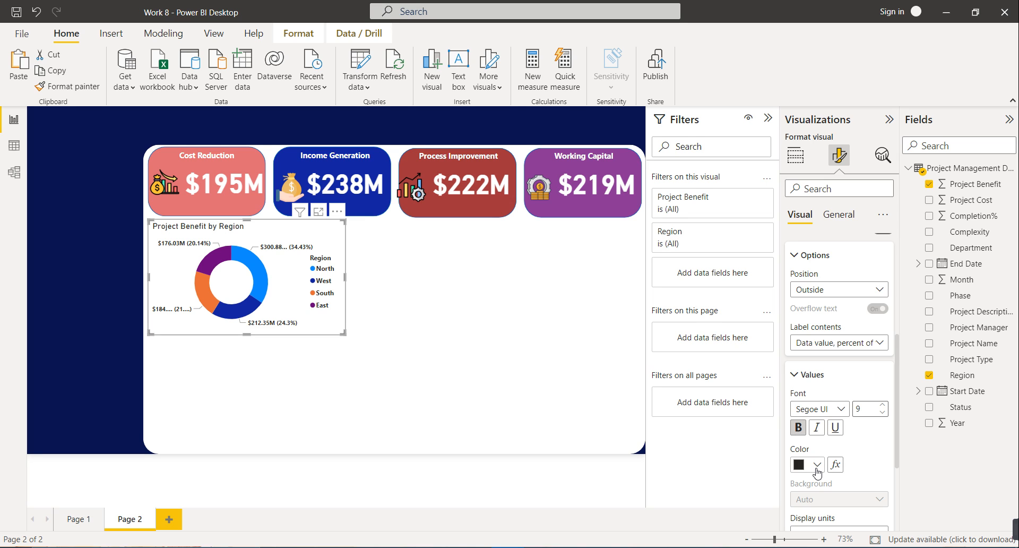
click(811, 374)
- Make the donut chart's title bold and give it a dark blue background
scroll(810, 243, up, 1)
click(808, 238)
click(838, 214)
click(799, 215)
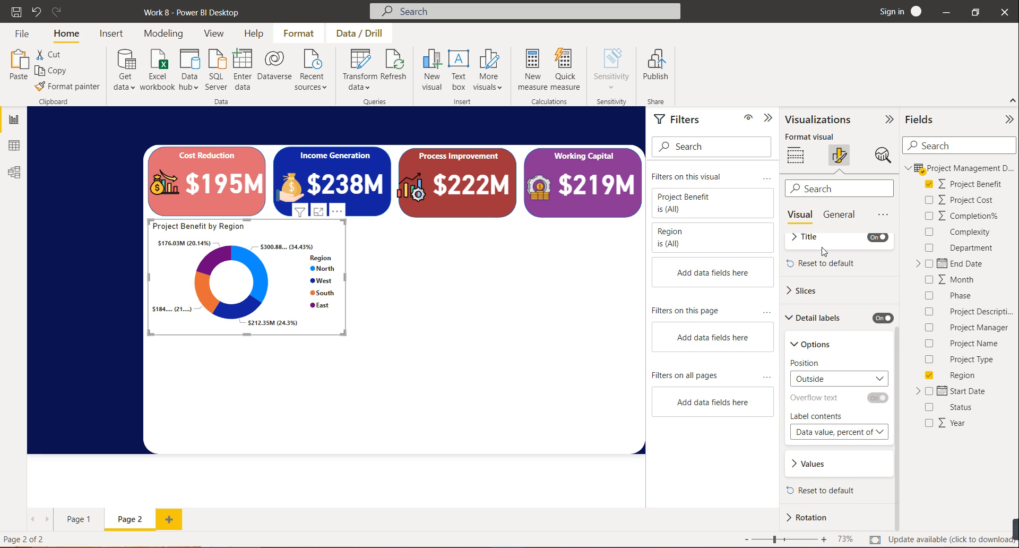
scroll(824, 251, up, 4)
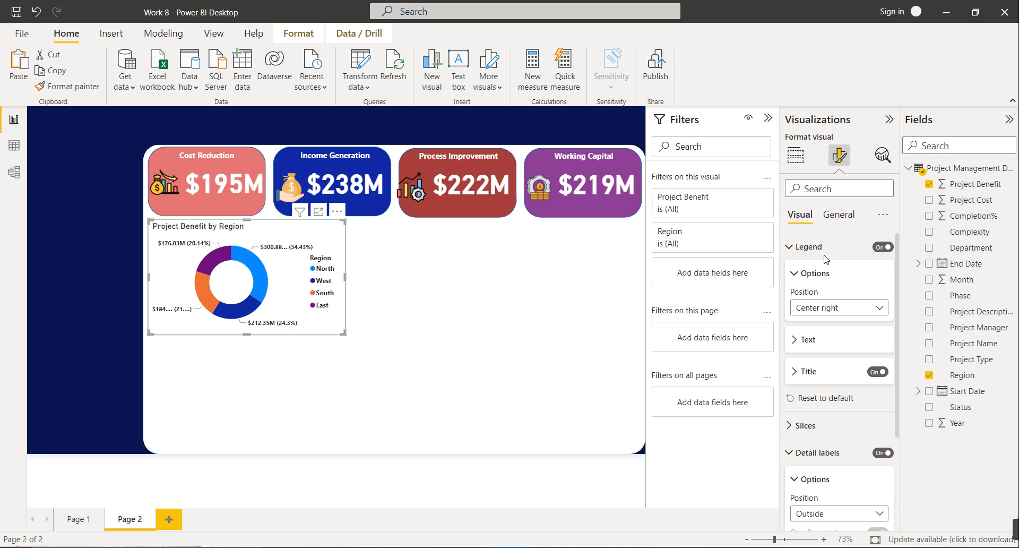
click(825, 252)
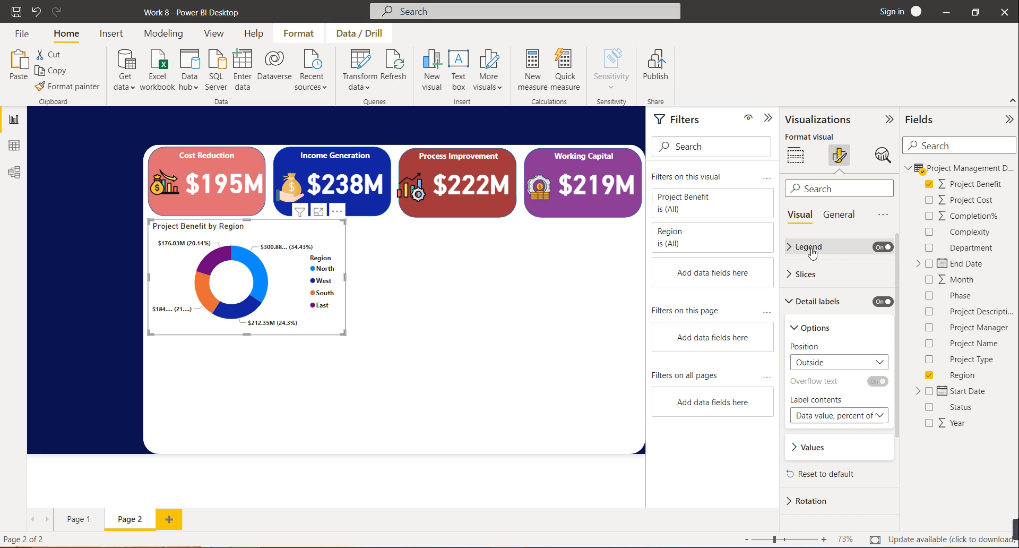
click(843, 214)
click(812, 282)
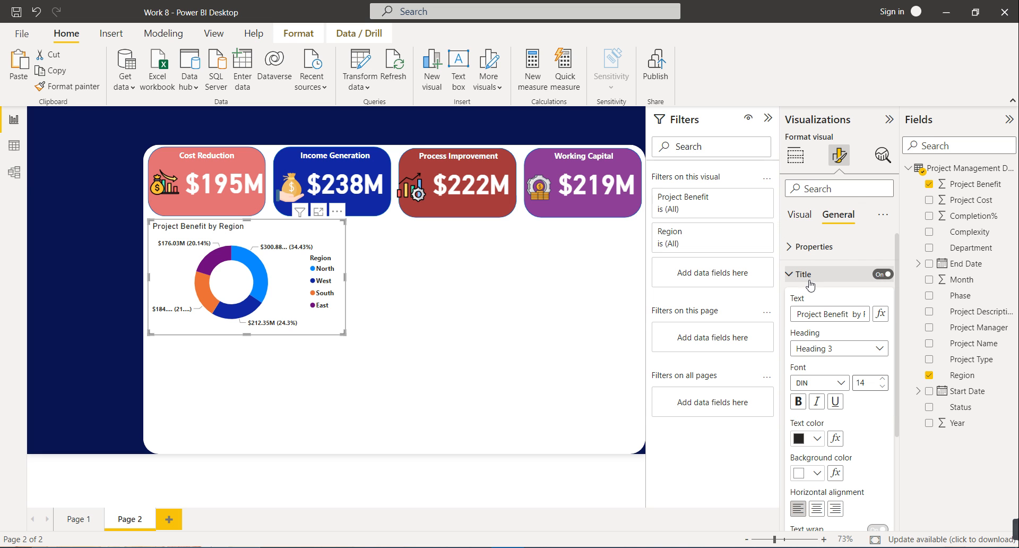
click(806, 406)
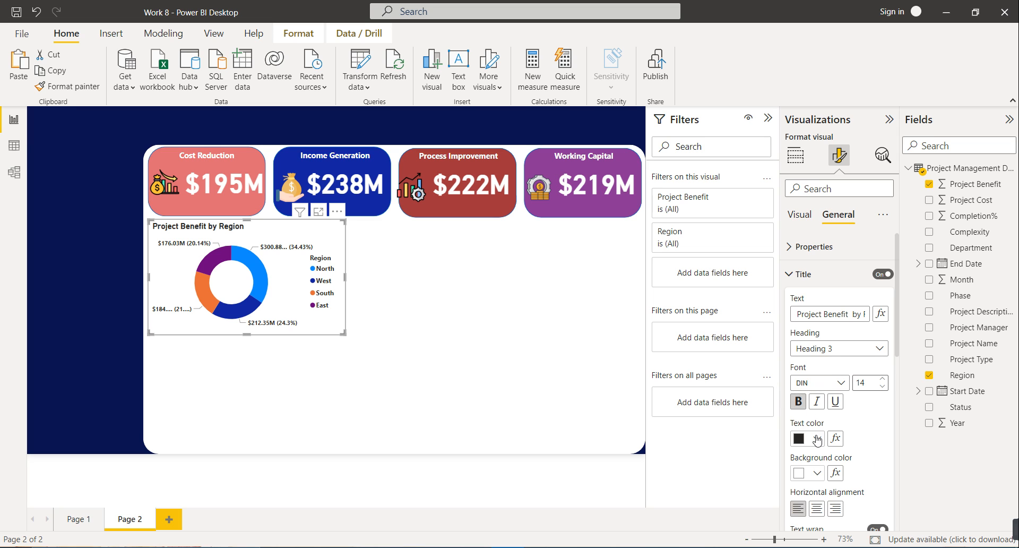
click(817, 472)
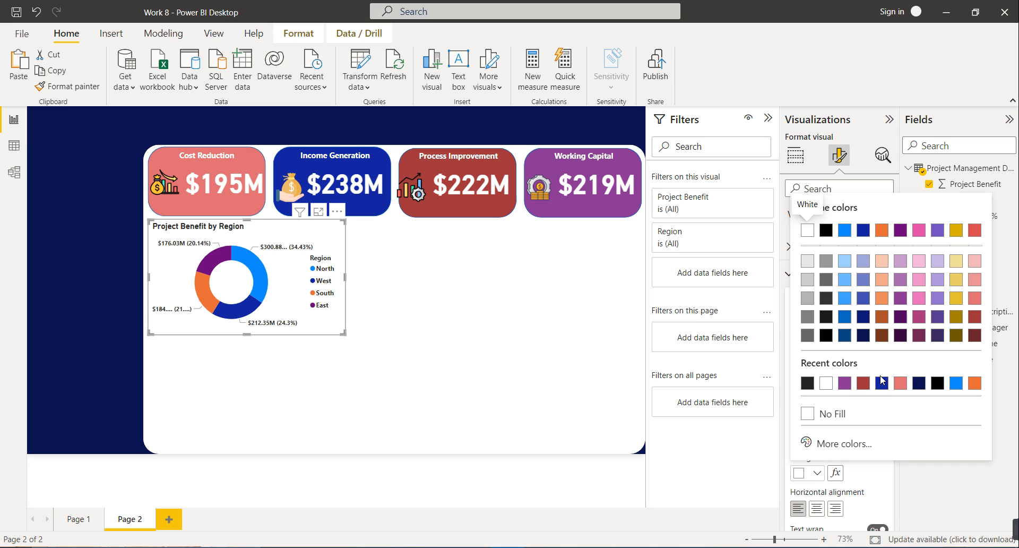
click(881, 383)
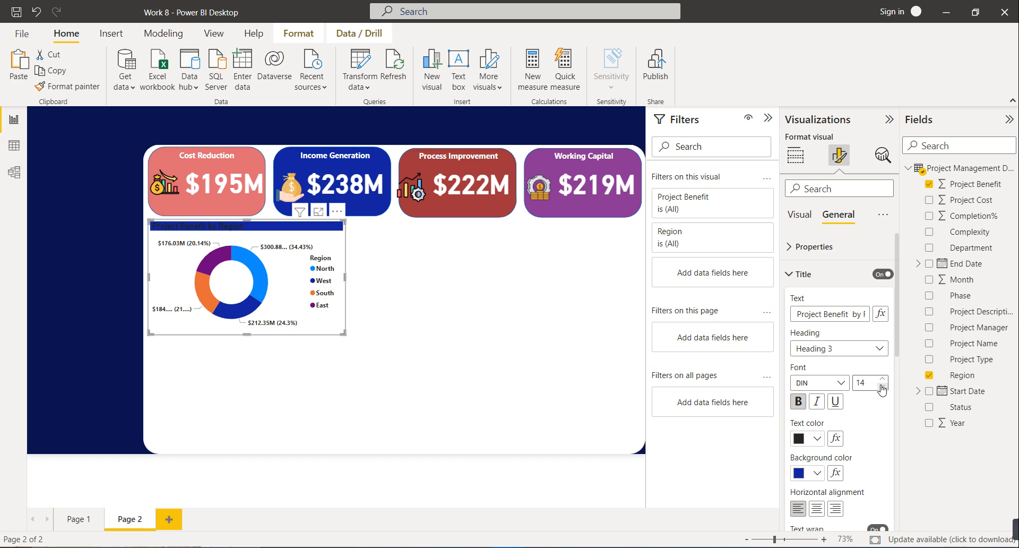
- Set the donut chart's title text to white and center it horizontally
click(820, 439)
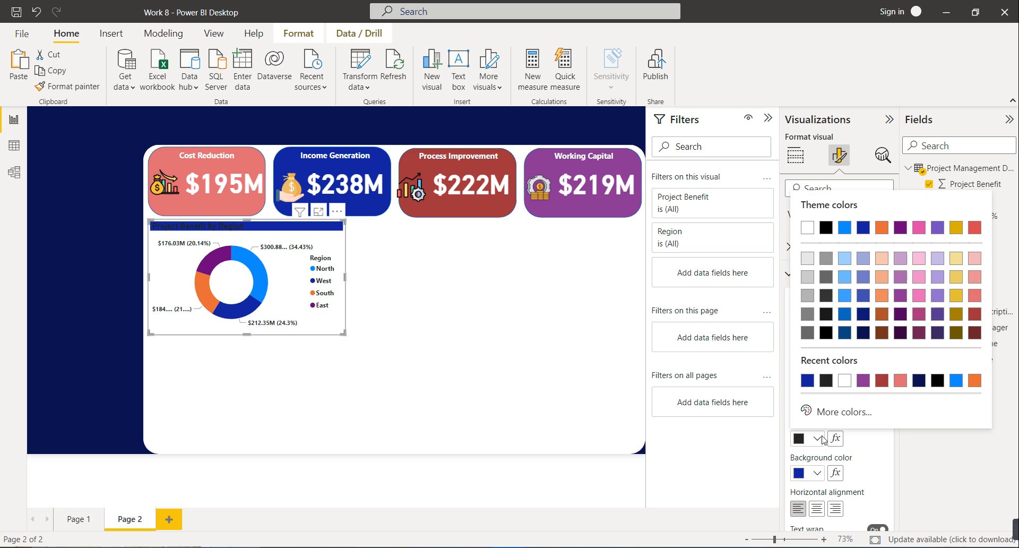
click(843, 382)
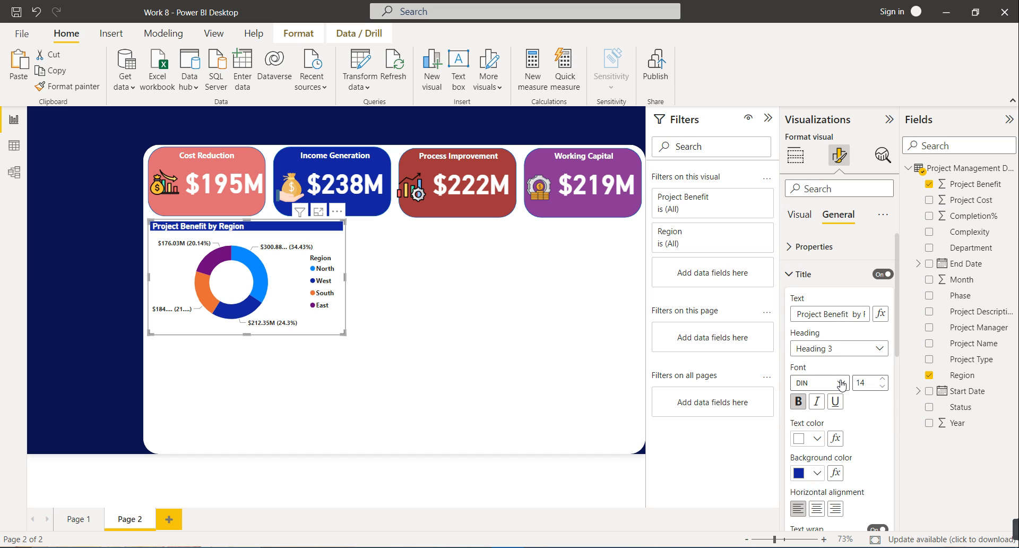
click(816, 508)
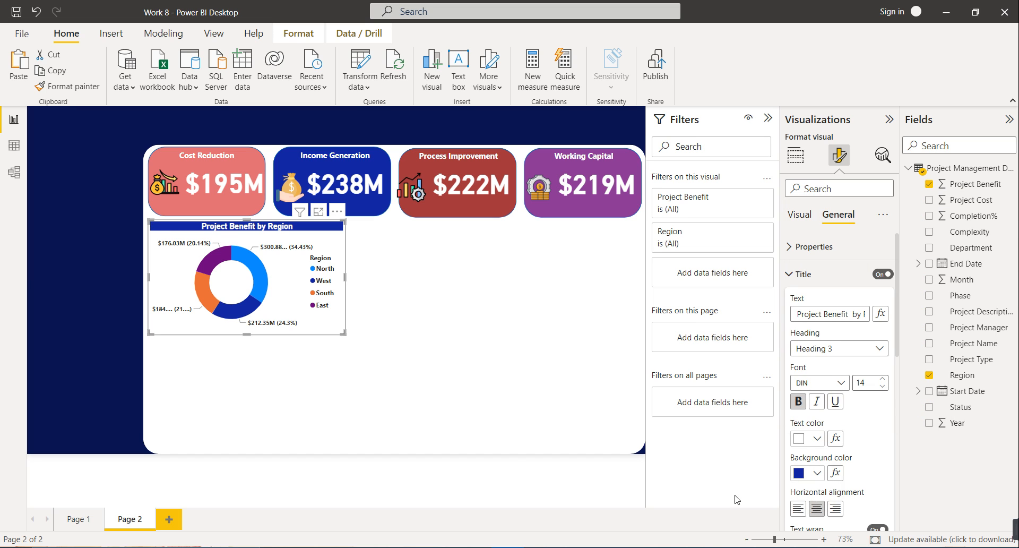
click(96, 327)
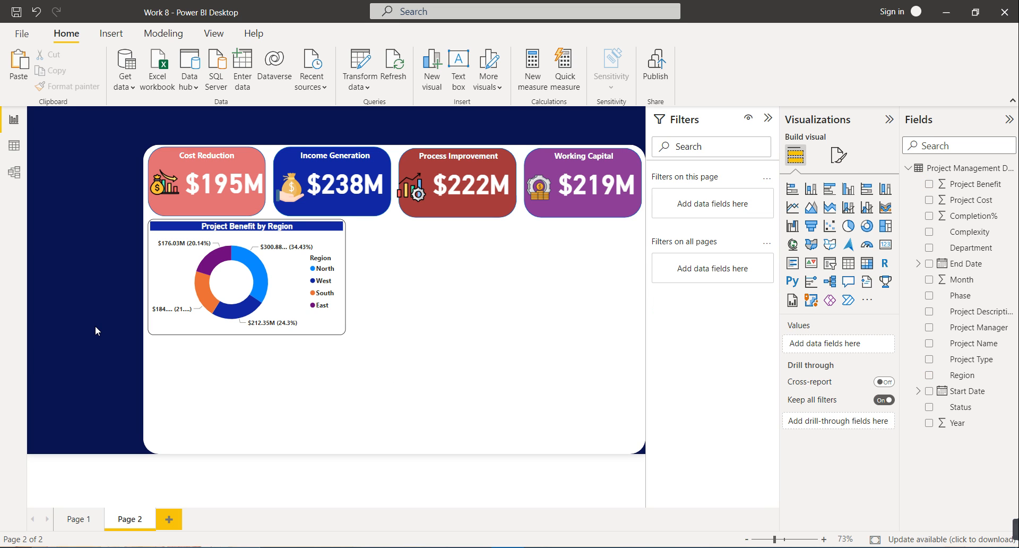
- Slightly reduce the height and width of the Project Benefit by Region donut chart
click(220, 334)
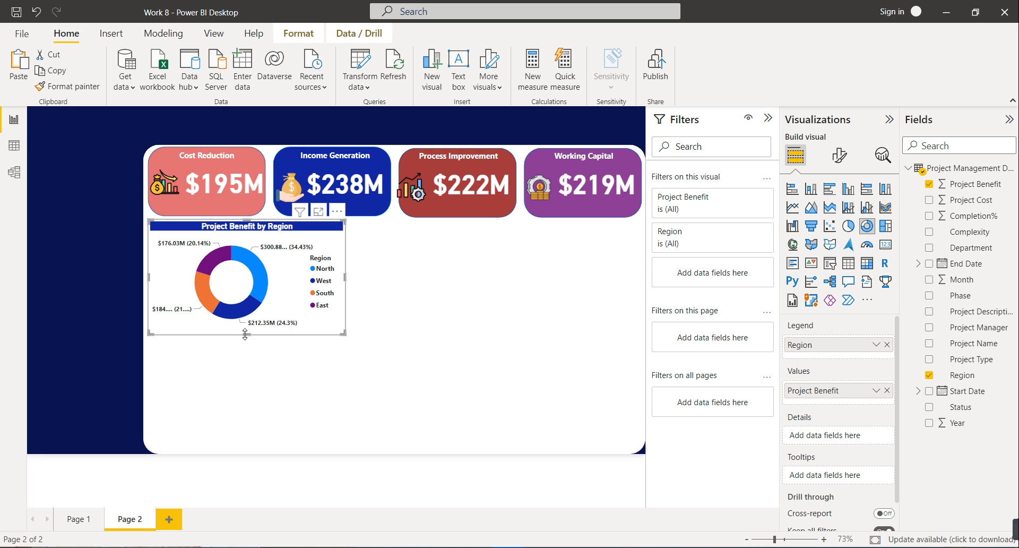
drag(246, 335, 245, 330)
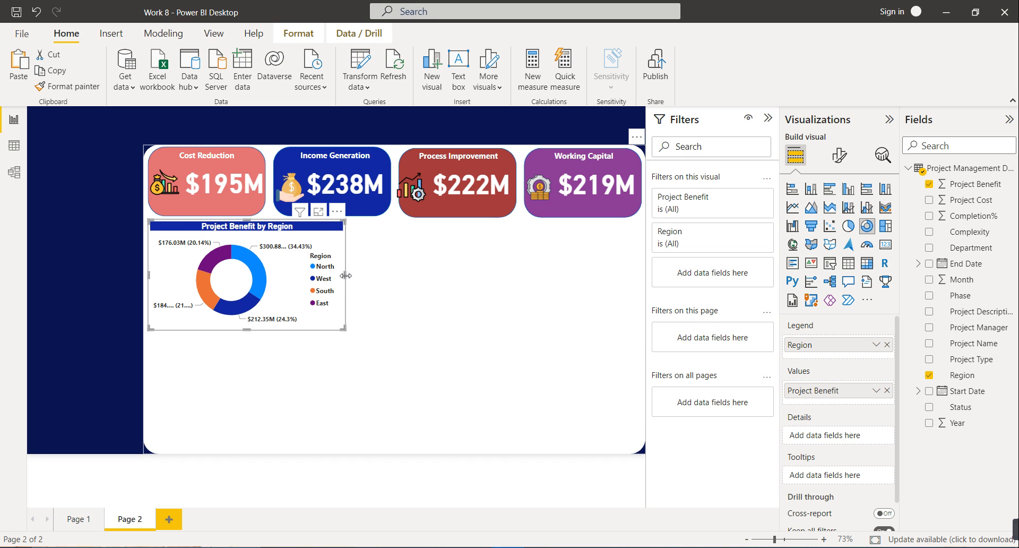
drag(341, 276, 336, 276)
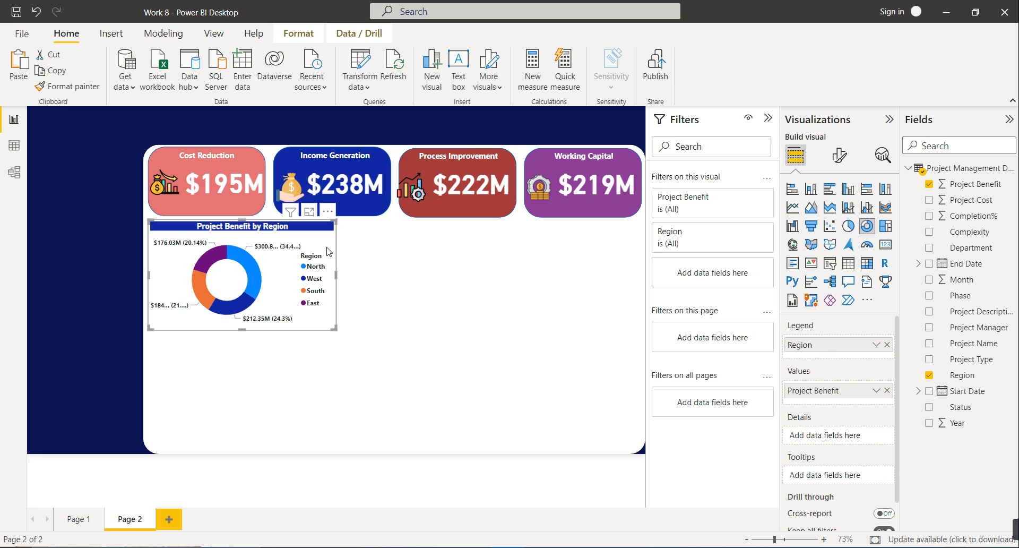
- Duplicate the Project Benefit by Region donut chart and place the copy close beside the original on its right
key(ctrl+v)
drag(328, 251, 519, 248)
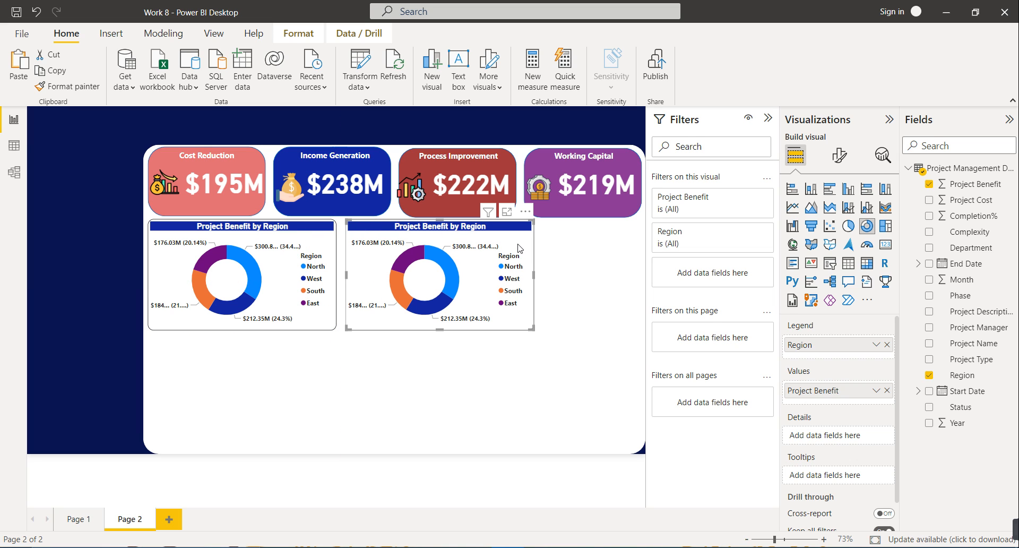
key(Left)
key(Left)
key(Left)
key(Left)
key(Left)
key(Left)
key(Left)
key(Left)
key(Left)
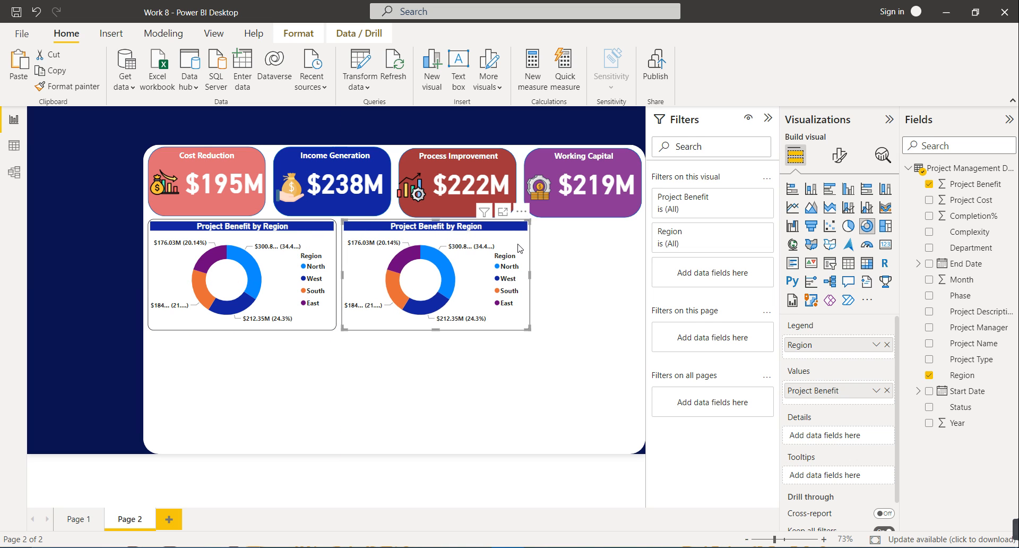
key(Left)
key(Left)
key(Left)
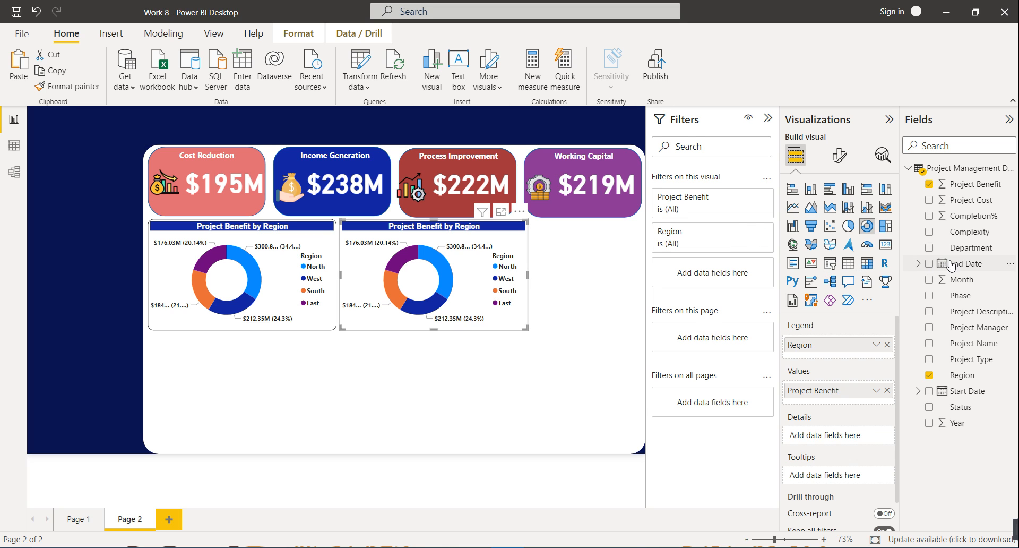
- Replace Project Benefit with Project Cost as the values of the copied donut chart
drag(973, 200, 849, 393)
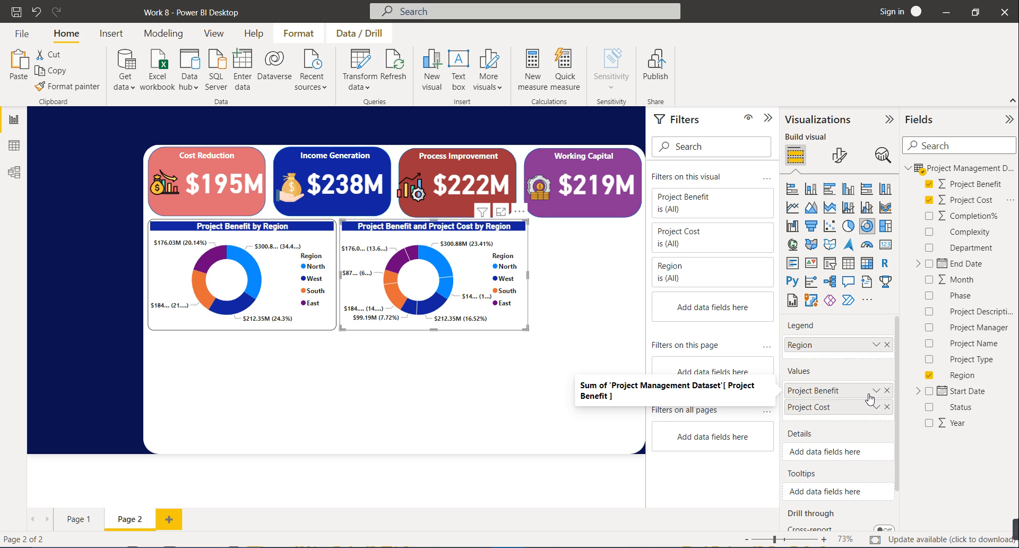
click(886, 390)
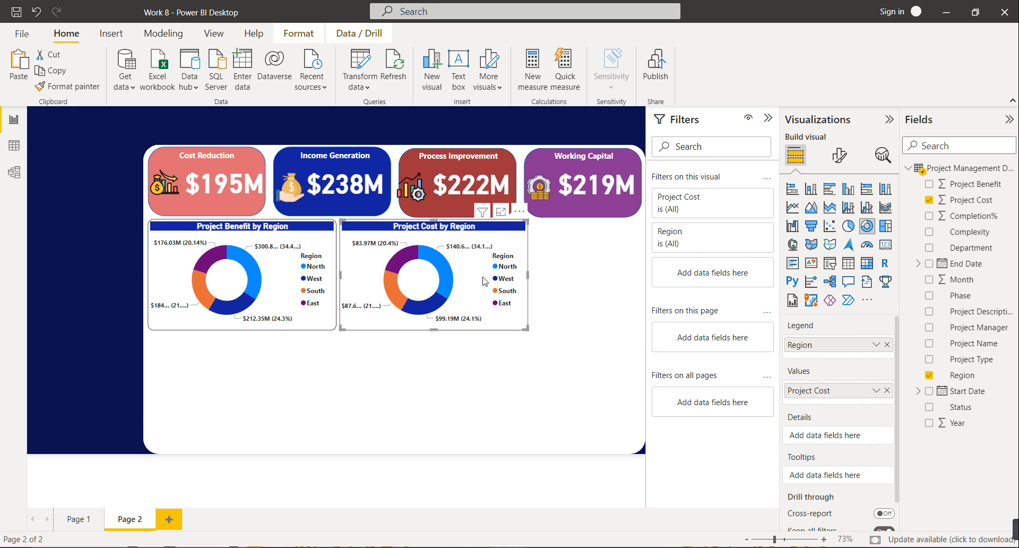
- Convert the Project Cost by Region chart to a pie chart and narrow it to the Process Improvement card's right edge
click(849, 227)
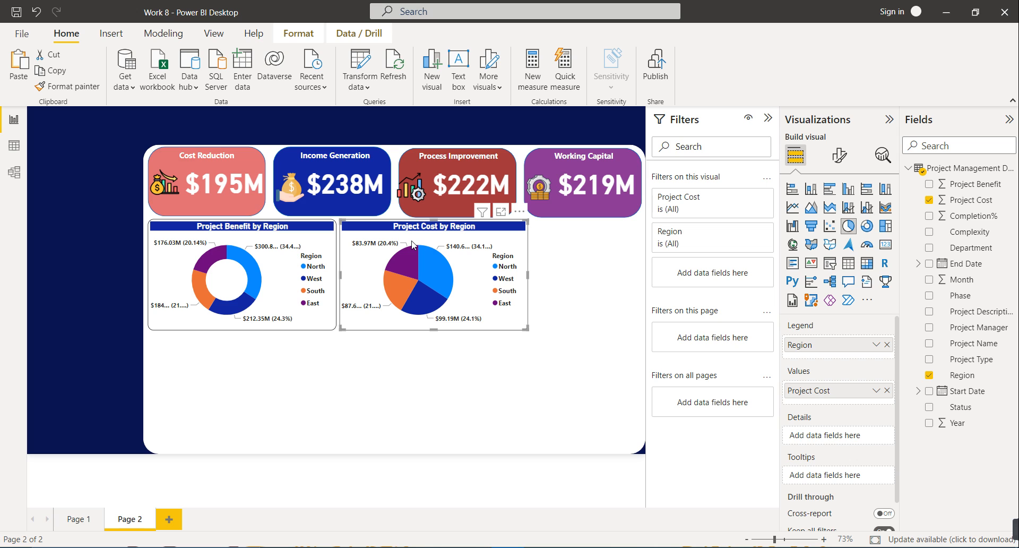
mouse_move(461, 254)
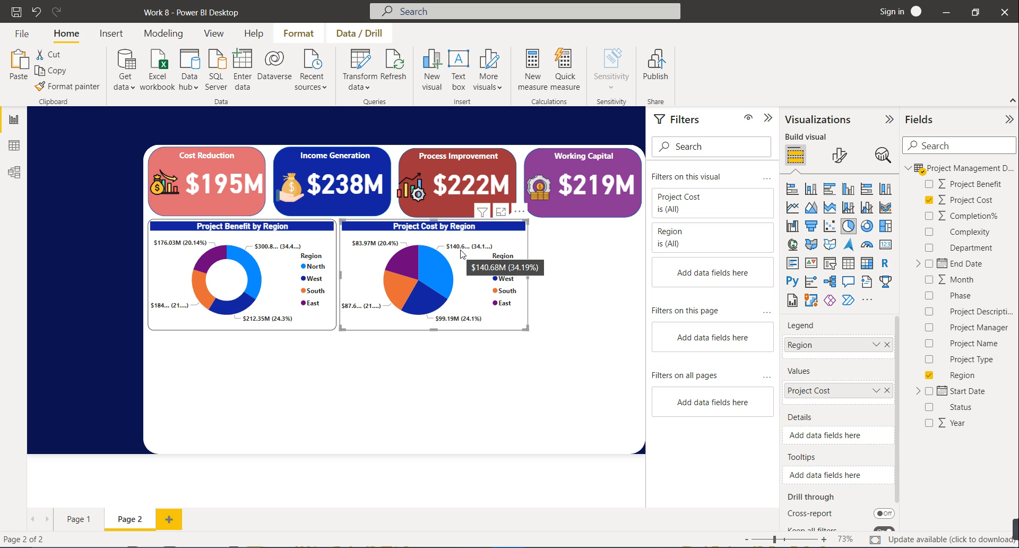
drag(528, 276, 516, 277)
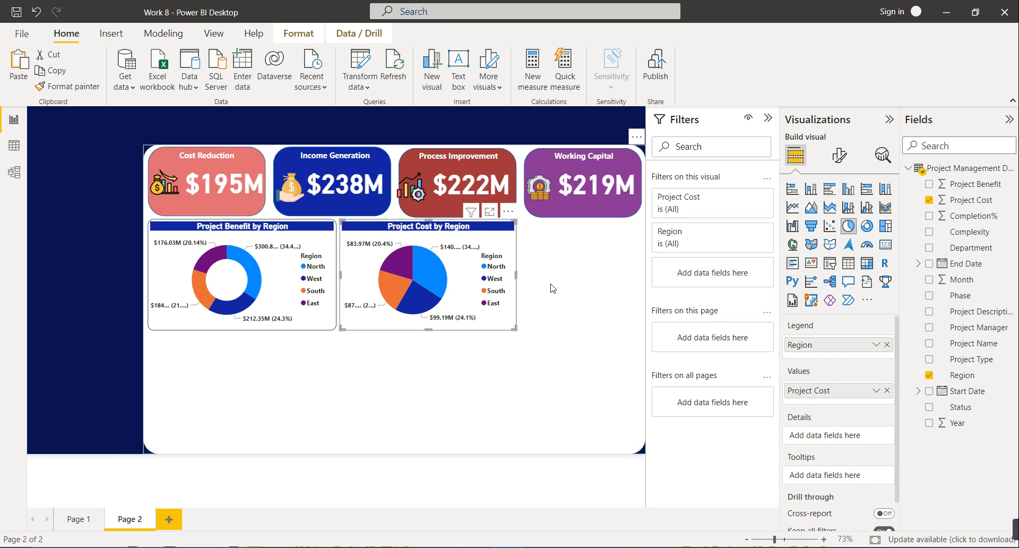
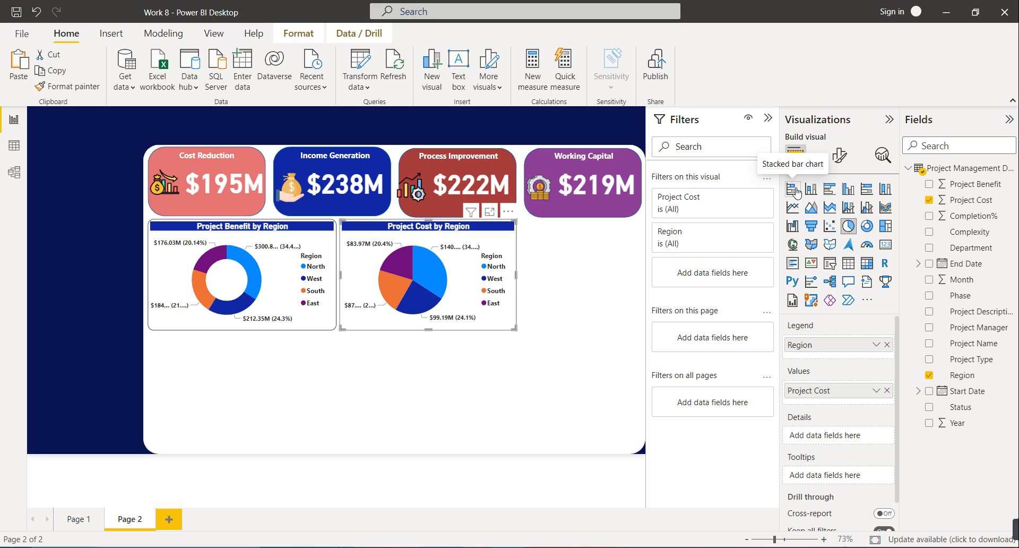
- Insert a new stacked bar chart, move it onto the white dashboard area and widen it
click(580, 366)
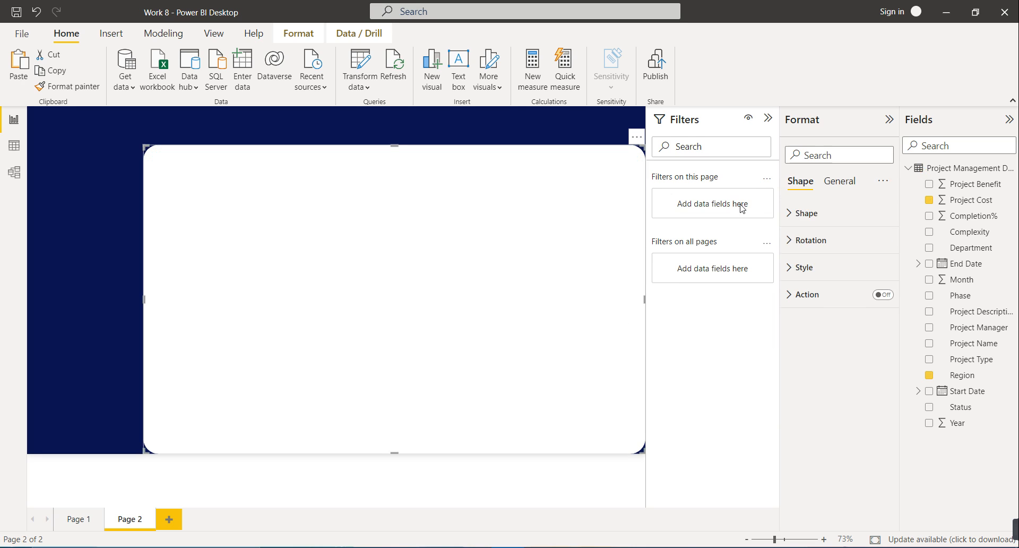
click(135, 188)
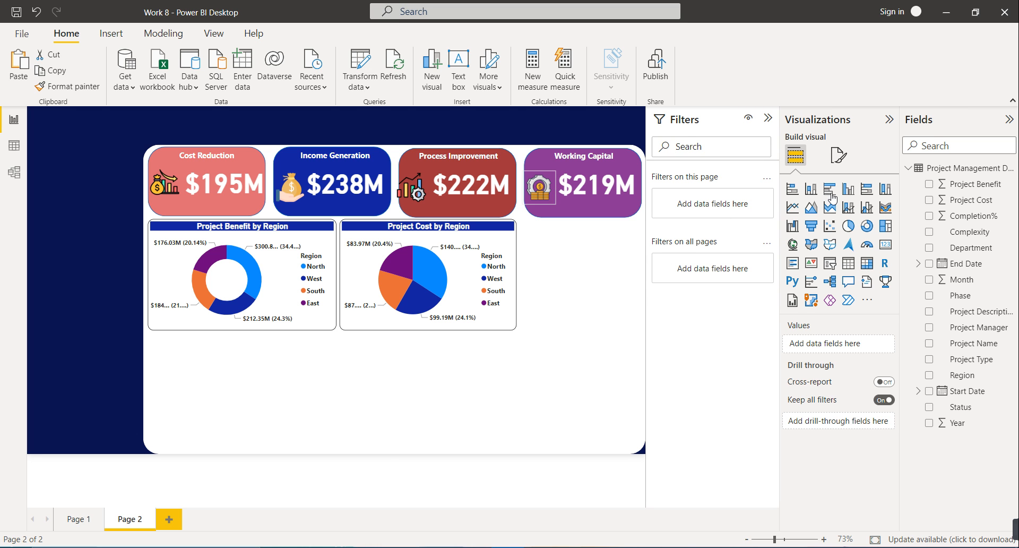
click(791, 188)
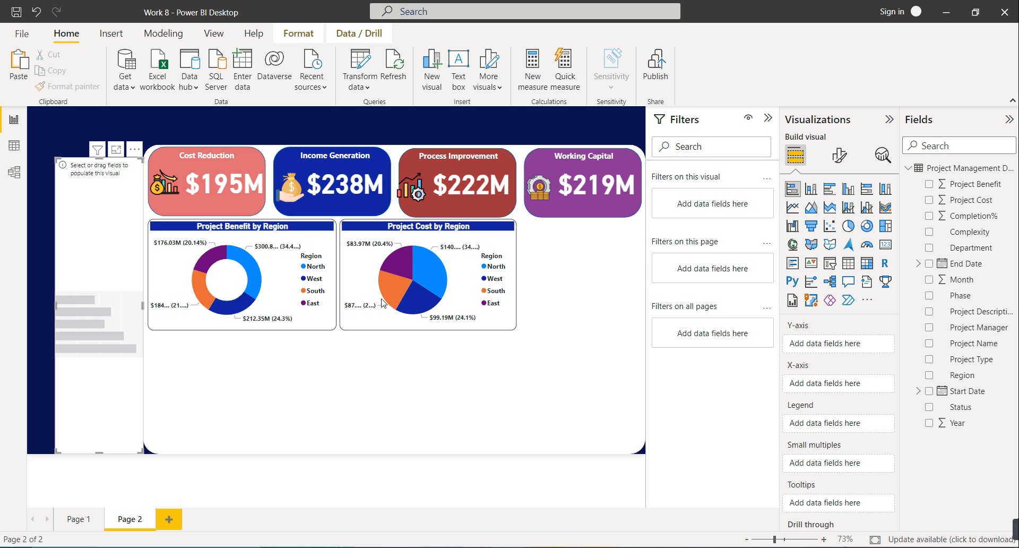
drag(96, 287, 318, 265)
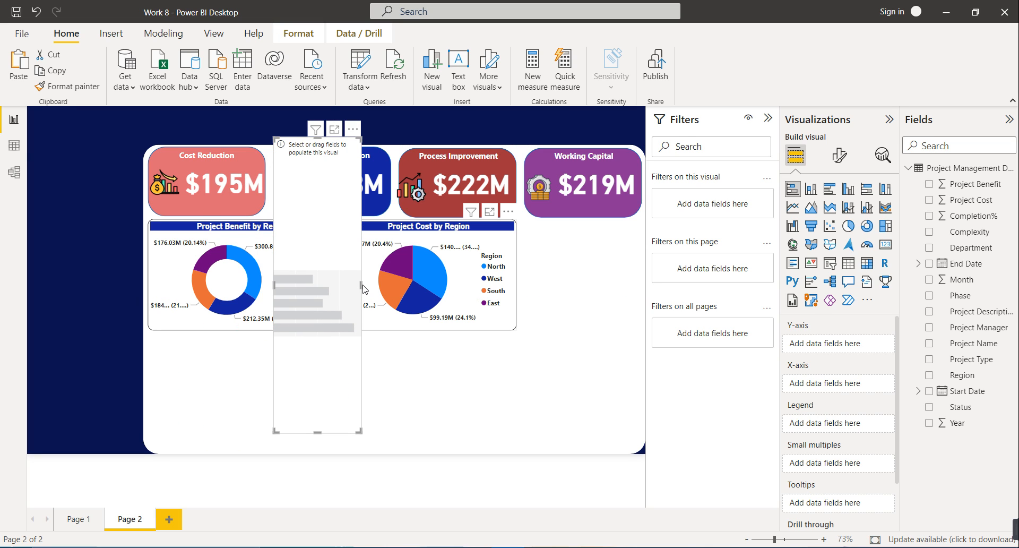
drag(372, 287, 515, 285)
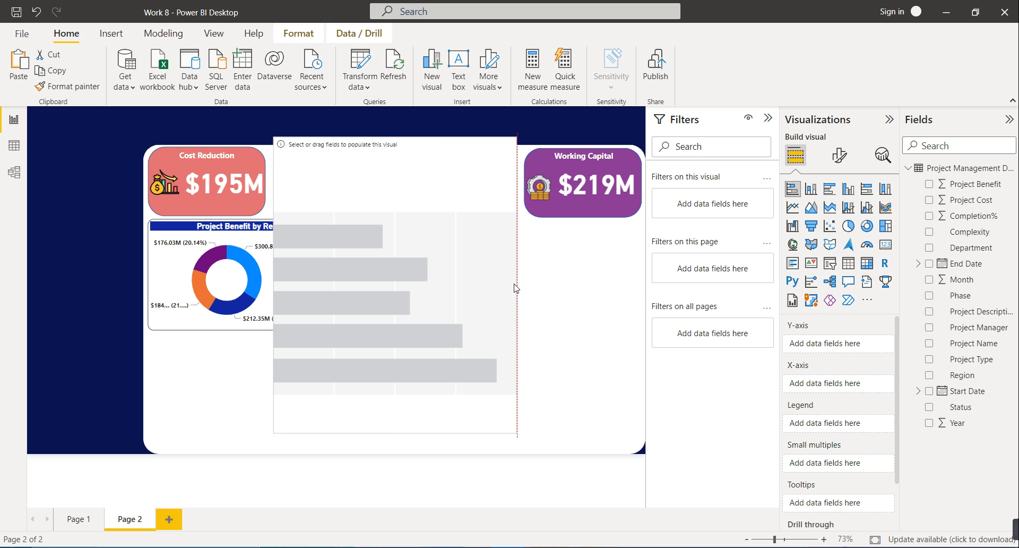
- Assign Completion% to the bar chart's X-axis and Phase to its Y-axis
drag(971, 220, 843, 383)
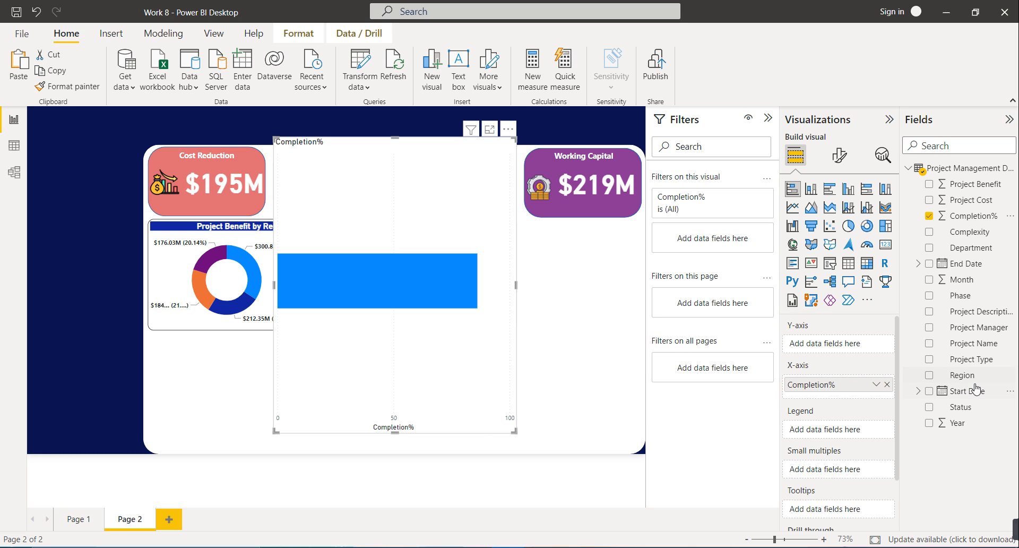
drag(970, 304, 879, 342)
mouse_move(388, 369)
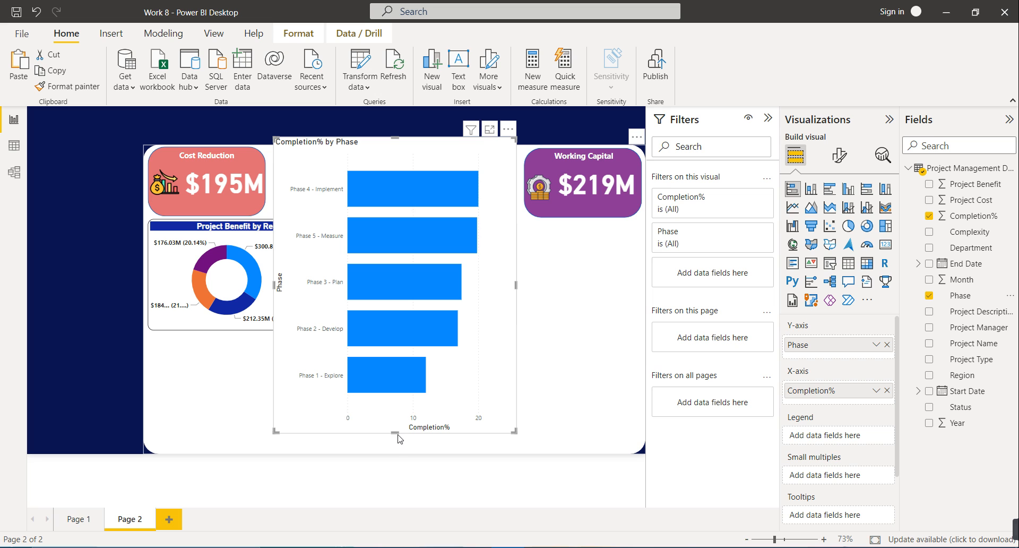
- Fit the Completion% by Phase bar chart below the Working Capital card, beside the pie chart, by reducing its height and width
drag(450, 159, 553, 180)
drag(554, 240, 572, 237)
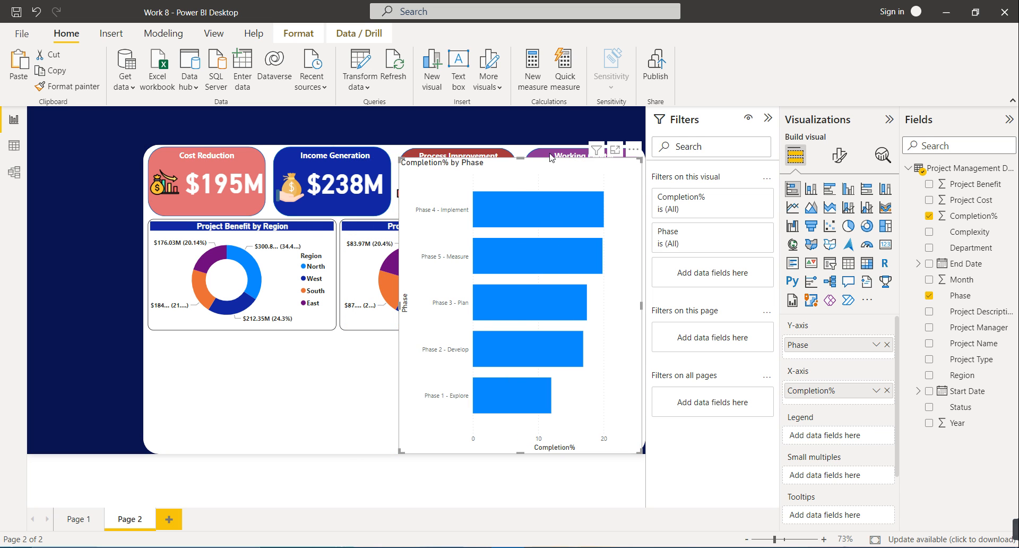
drag(522, 192, 531, 234)
drag(521, 452, 535, 331)
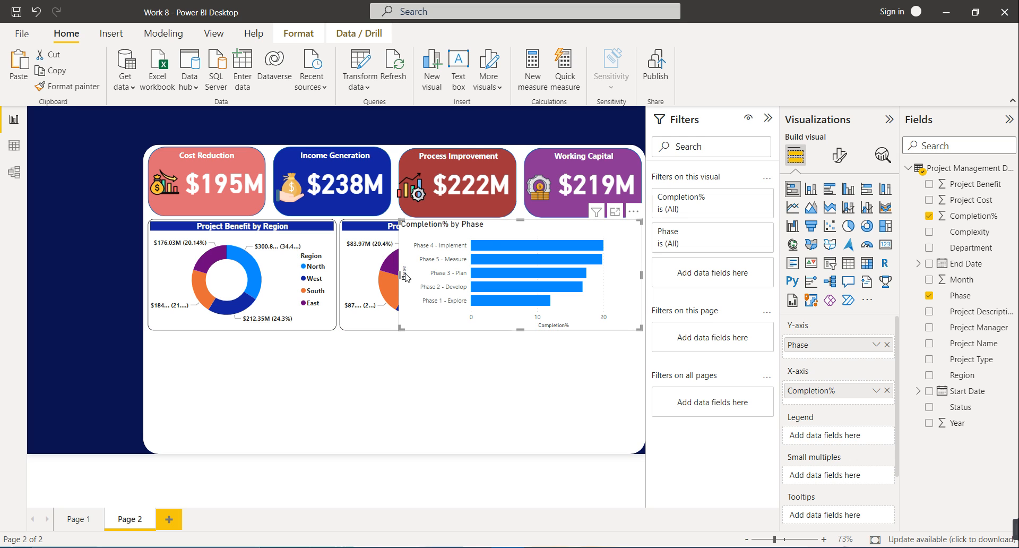
drag(399, 273, 523, 291)
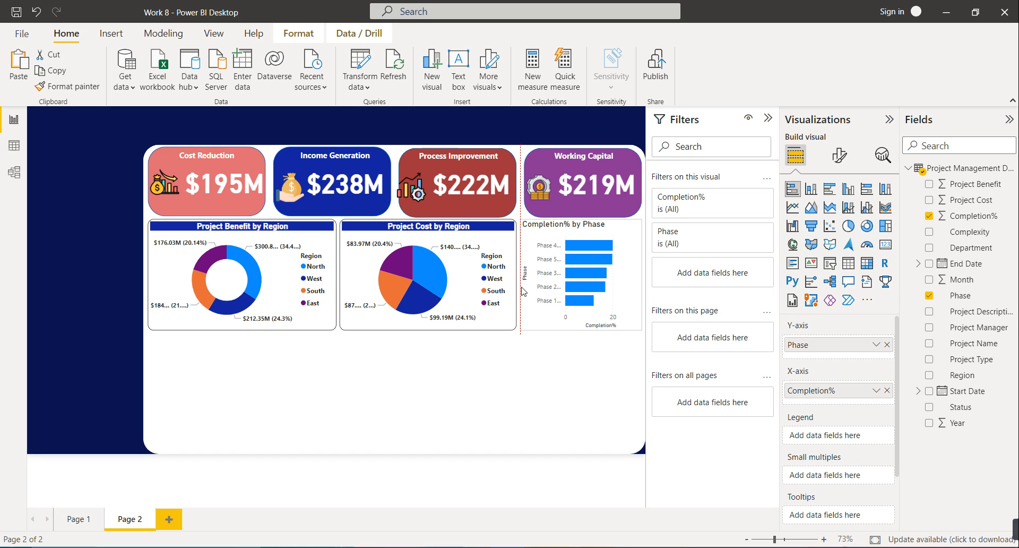
drag(522, 290, 523, 291)
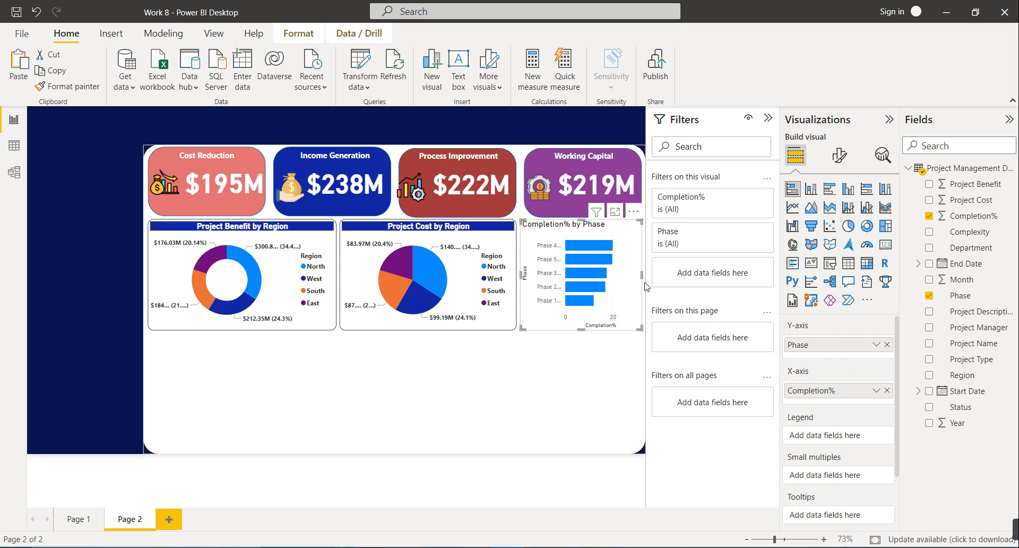
- Copy the formatting of the Project Cost by Region chart onto the Completion% by Phase bar chart
click(499, 328)
click(74, 86)
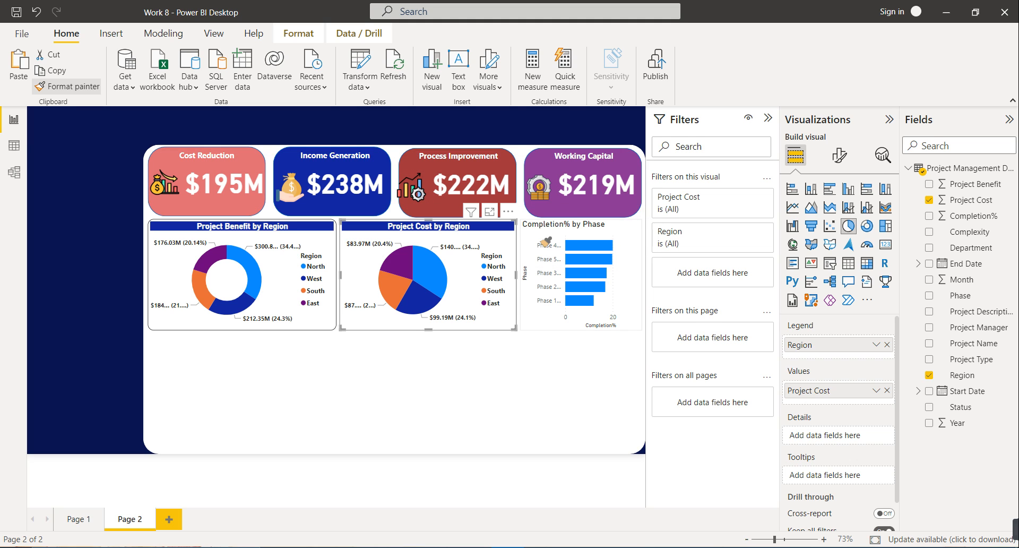
click(546, 317)
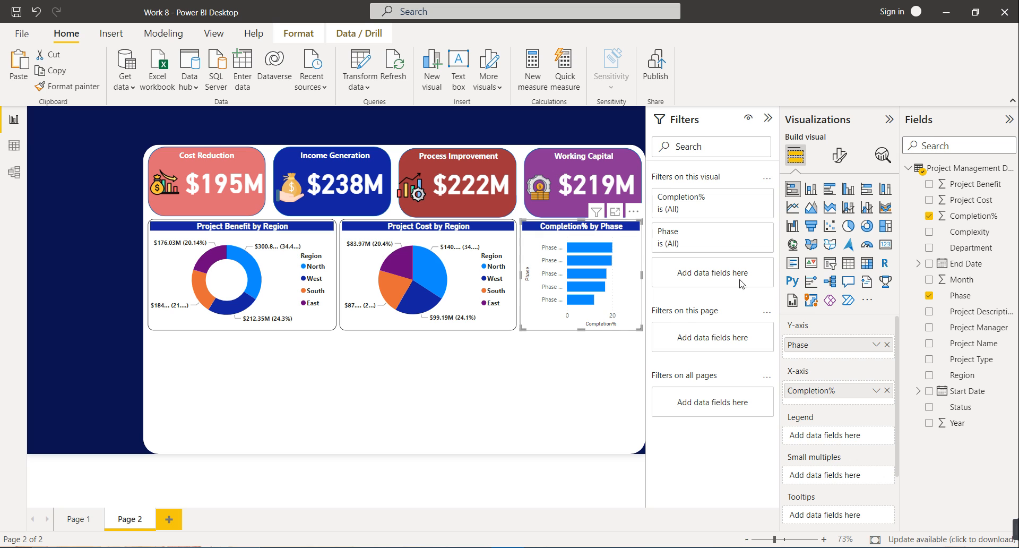
- Make the X-axis values of the Completion% by Phase chart bold and near-black
click(839, 155)
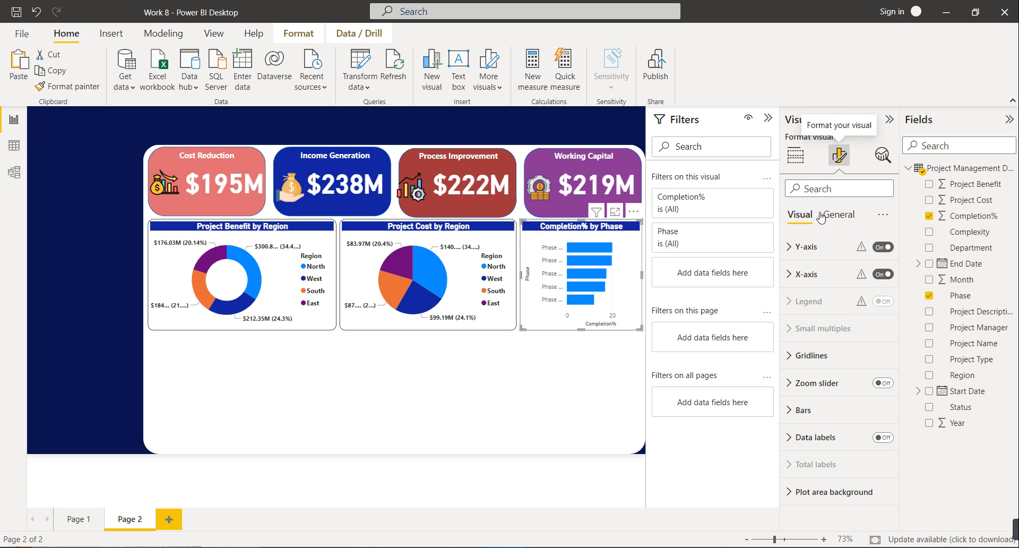
click(807, 275)
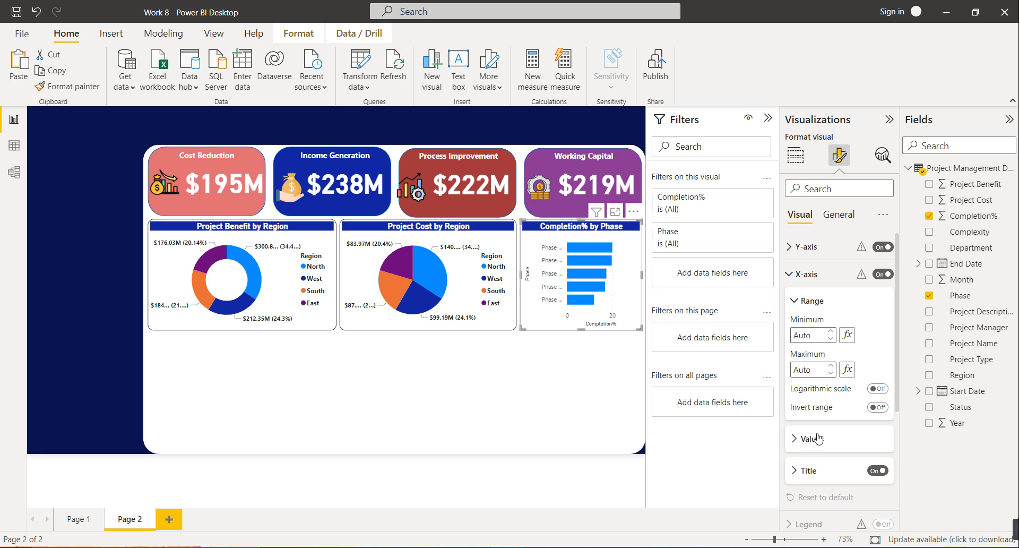
click(812, 438)
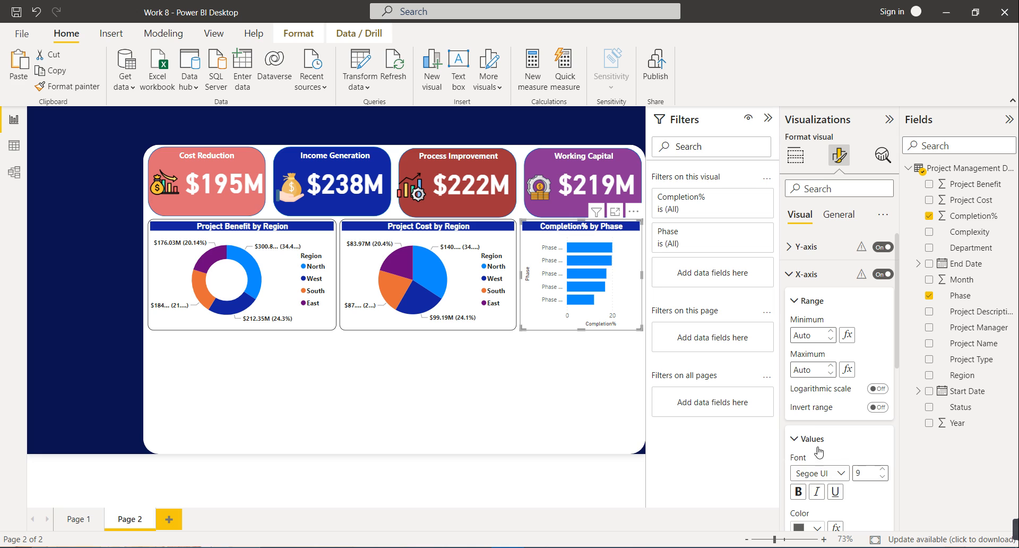
scroll(815, 502, down, 1)
click(816, 484)
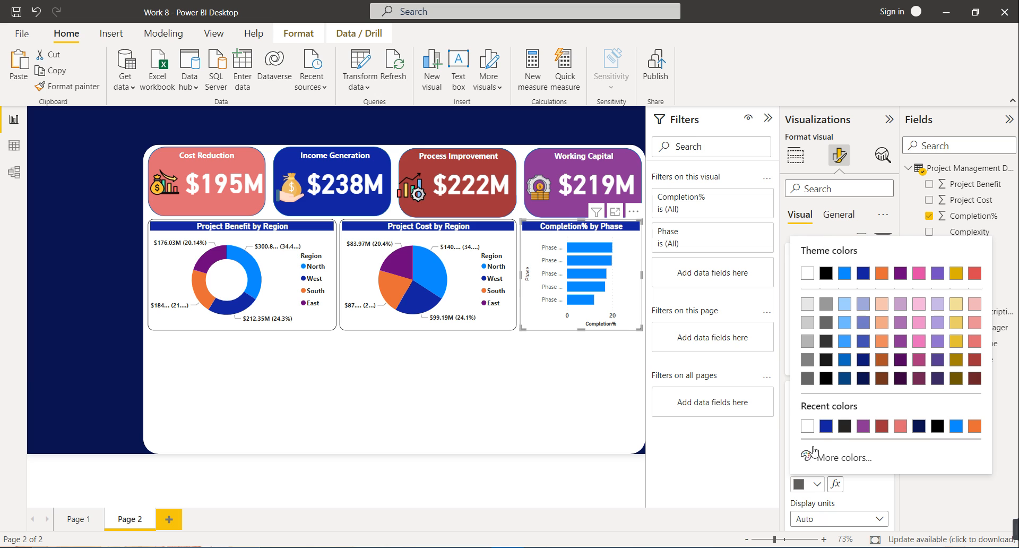
click(843, 426)
scroll(869, 479, down, 2)
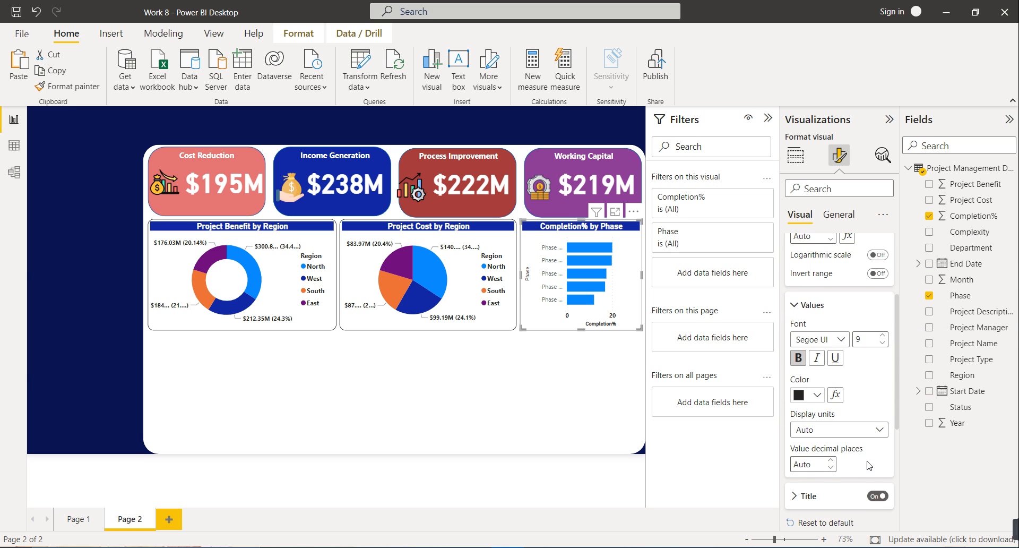
- Make the X-axis title of the Completion% by Phase chart bold and near-black
scroll(868, 465, down, 1)
click(803, 454)
scroll(817, 483, down, 2)
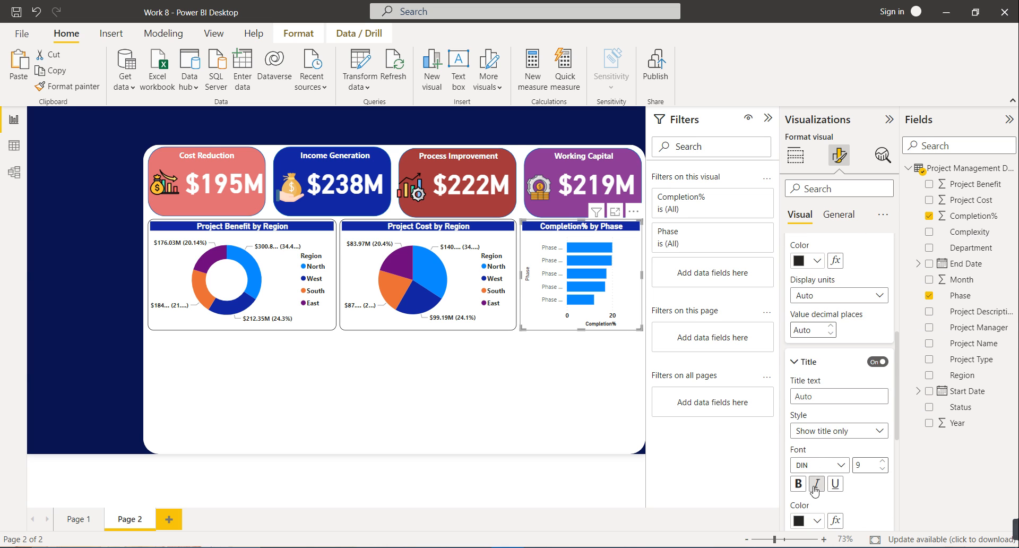
click(817, 520)
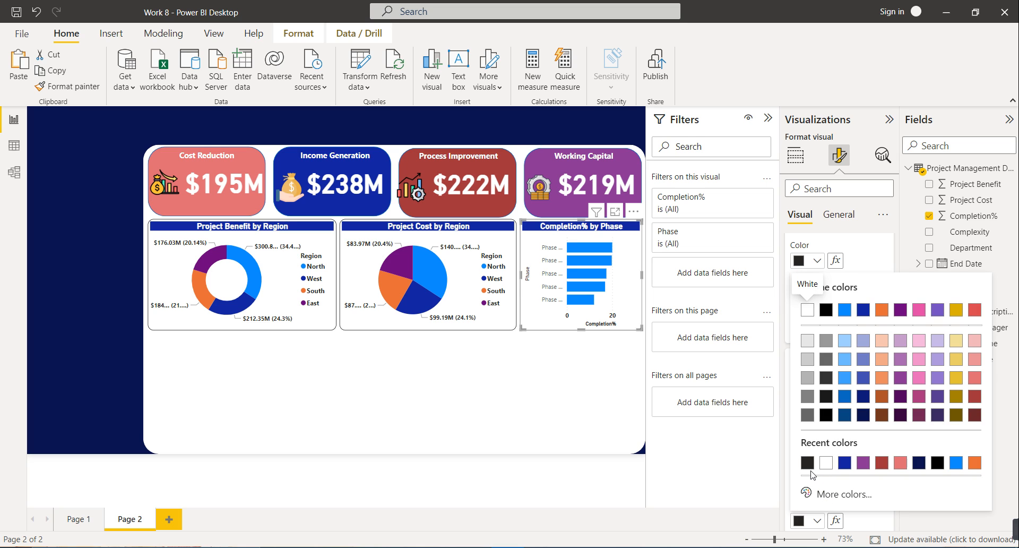
click(808, 463)
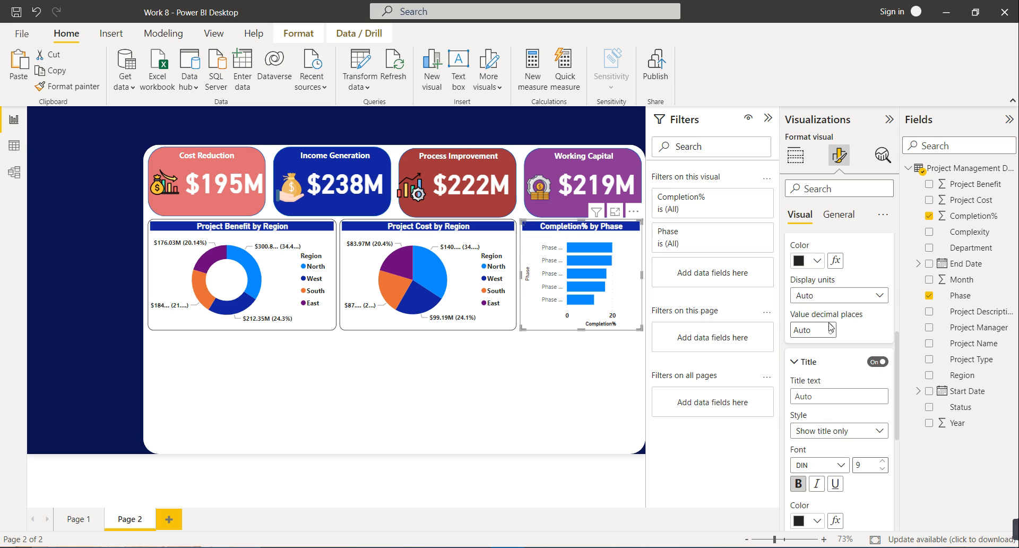
- Make the Y-axis values of the Completion% by Phase chart bold and near-black
click(837, 214)
click(799, 214)
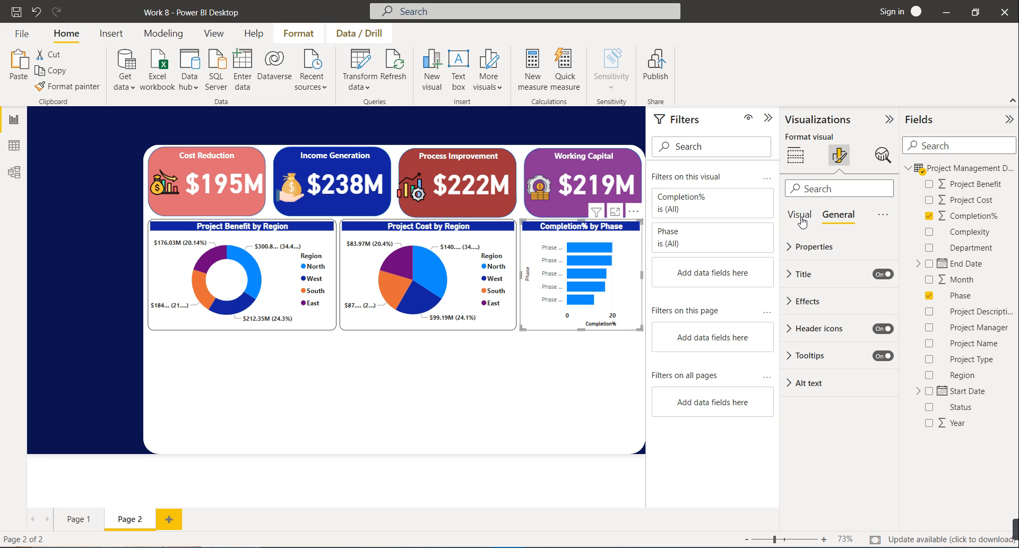
click(805, 249)
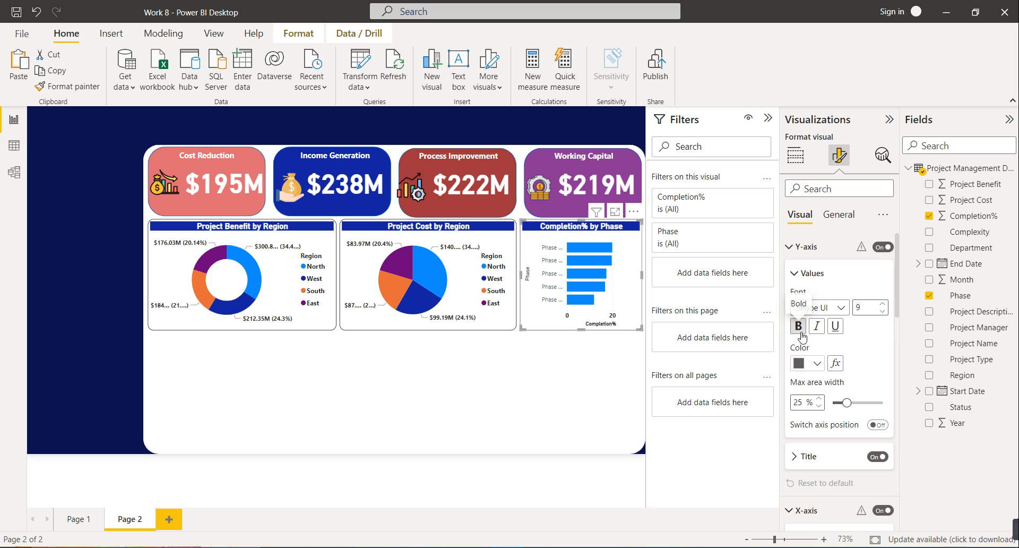
click(815, 364)
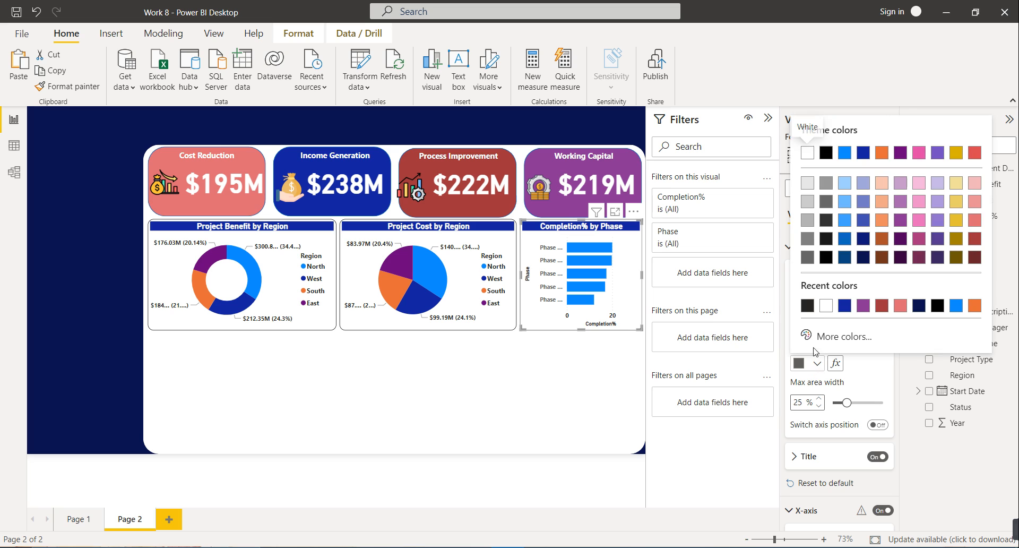
click(809, 315)
scroll(839, 427, down, 3)
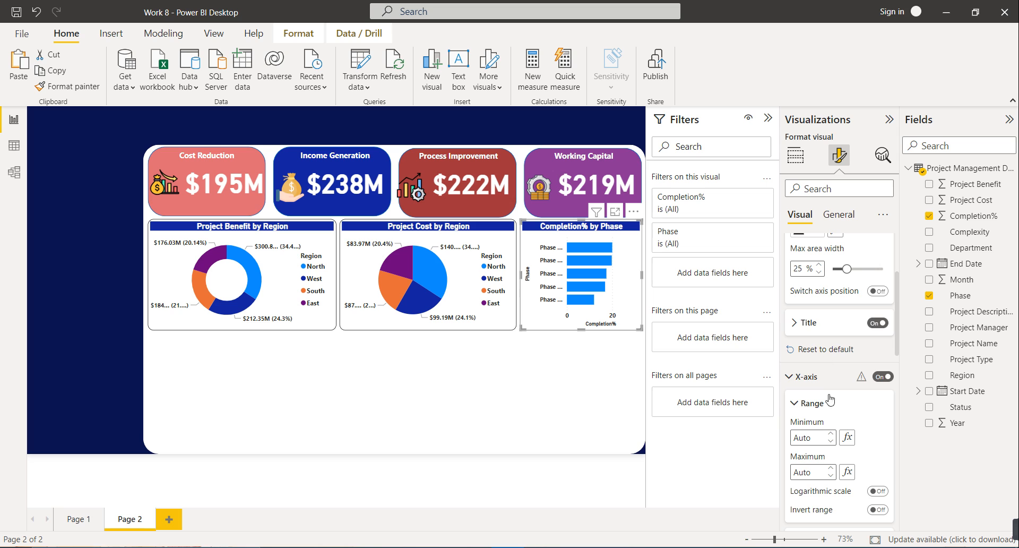
scroll(815, 303, up, 1)
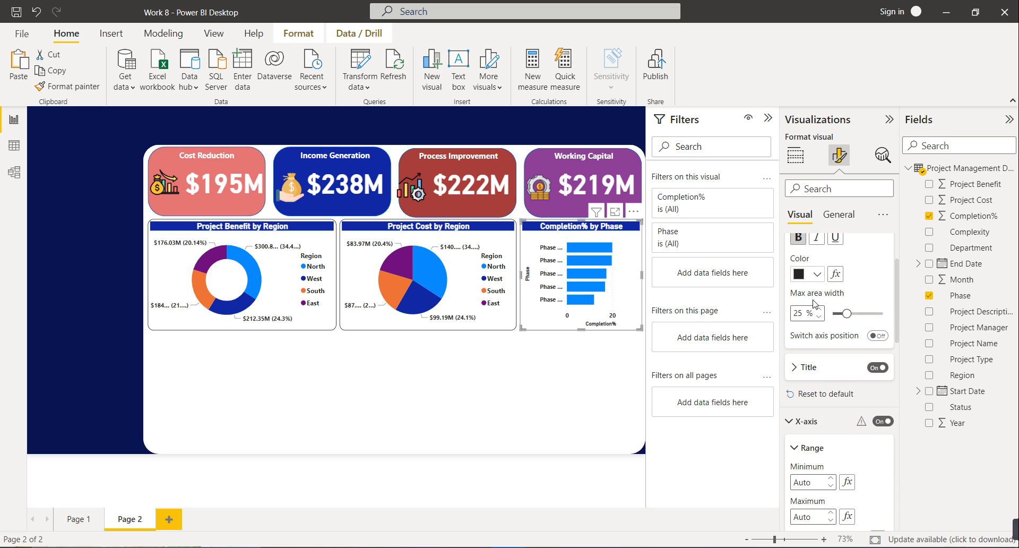
scroll(815, 312, up, 1)
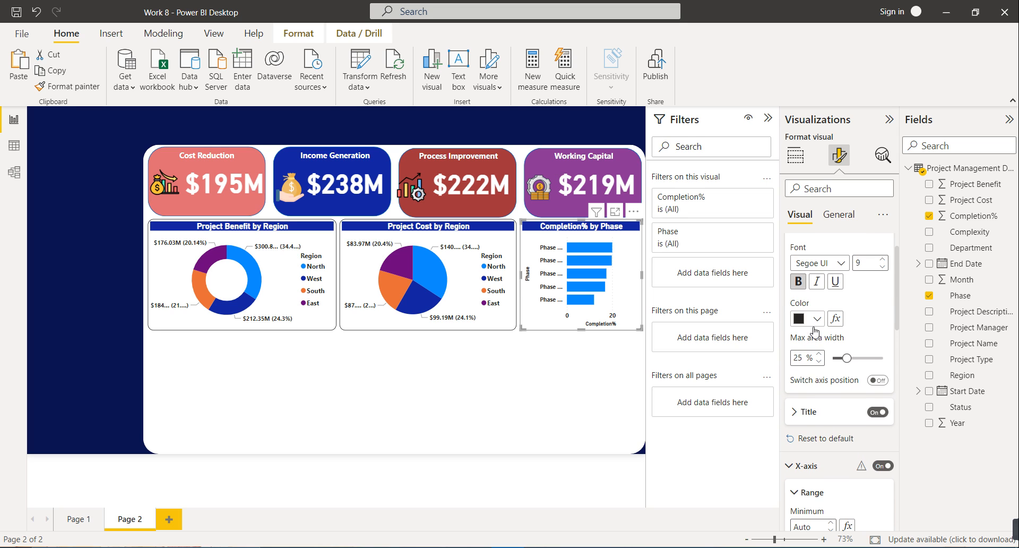
- Make the Y-axis title of the Completion% by Phase chart bold, and deselect the chart
click(818, 416)
scroll(817, 430, down, 2)
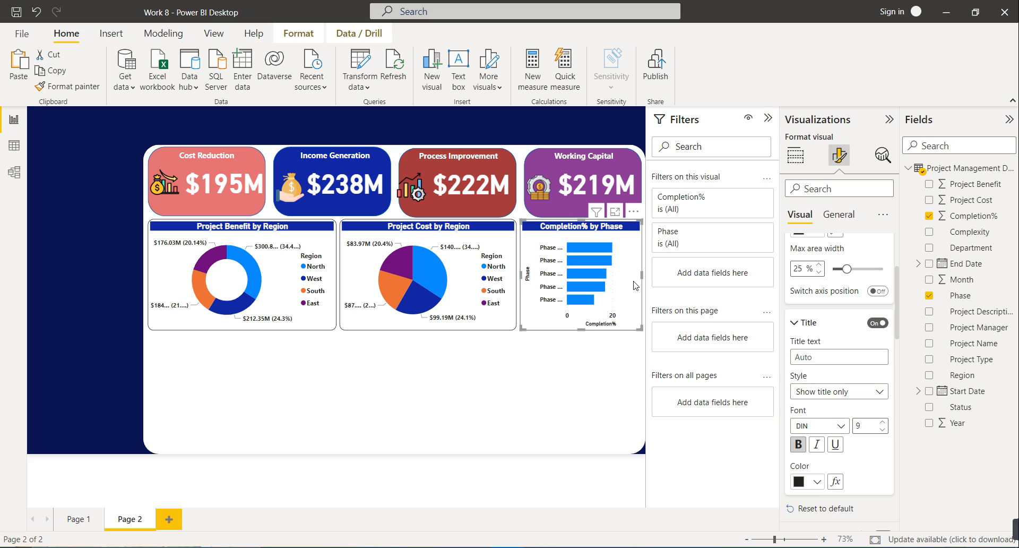
click(122, 300)
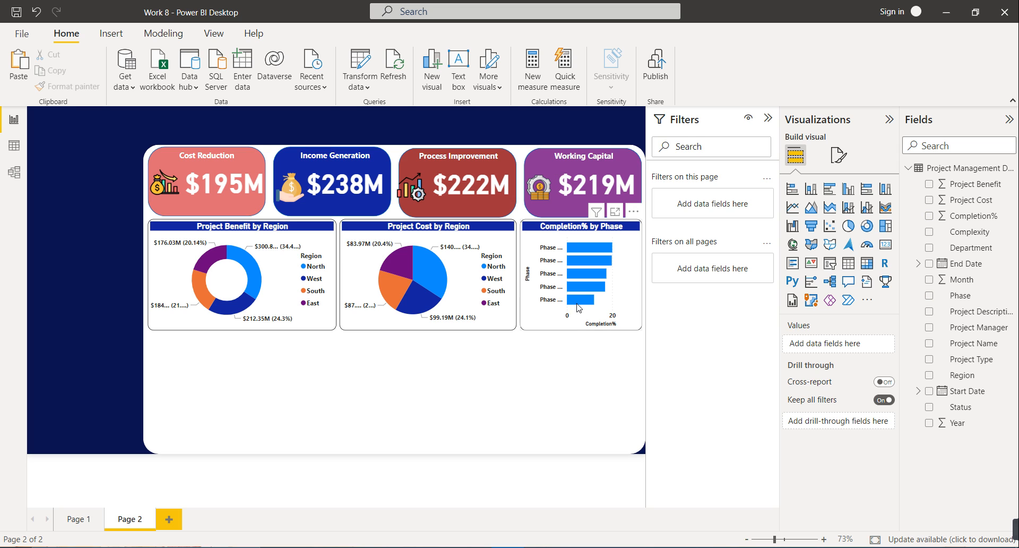
- Insert a matrix visual, move it onto the white dashboard area and reduce its height to fit below the Project Benefit by Region chart
click(873, 267)
drag(103, 277, 204, 268)
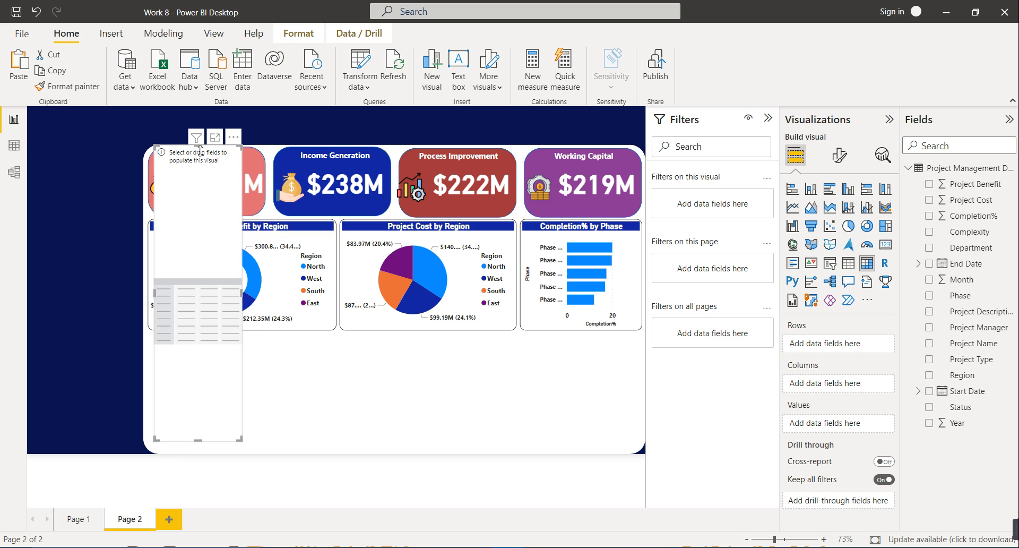
drag(200, 151, 207, 346)
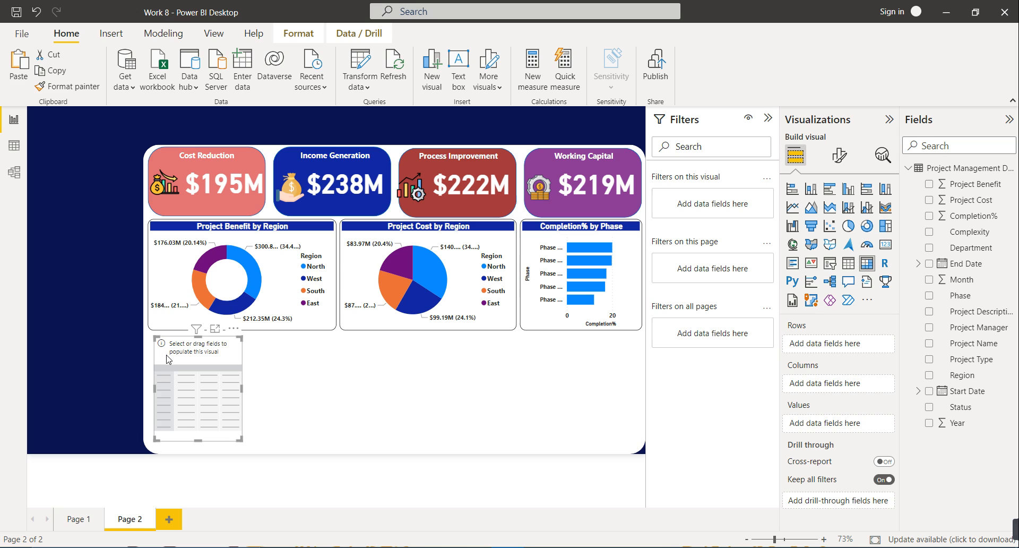
- Stretch the matrix from the donut chart's left edge to the pie chart's right edge and extend it slightly toward the dashboard's lower edge
drag(154, 387, 148, 388)
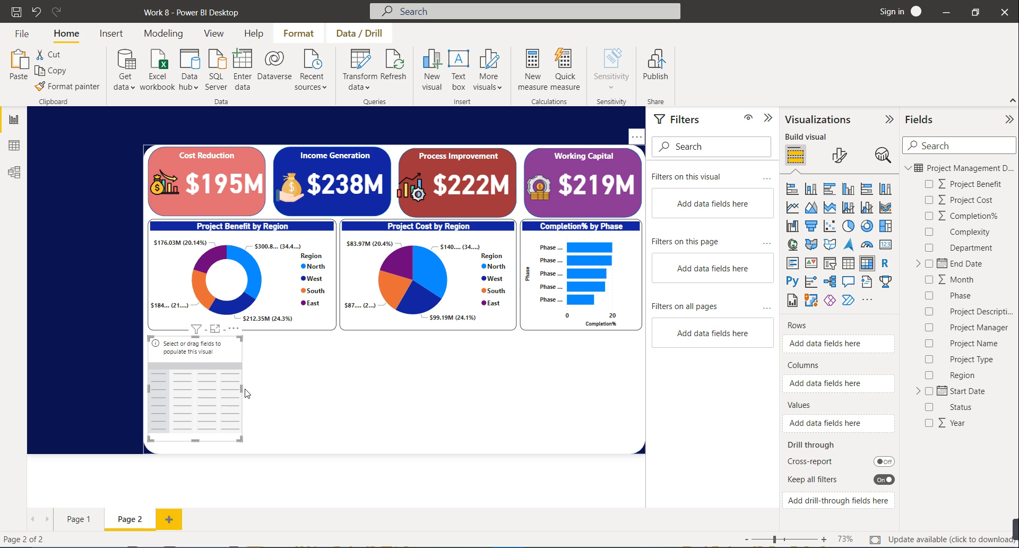
drag(242, 393, 479, 401)
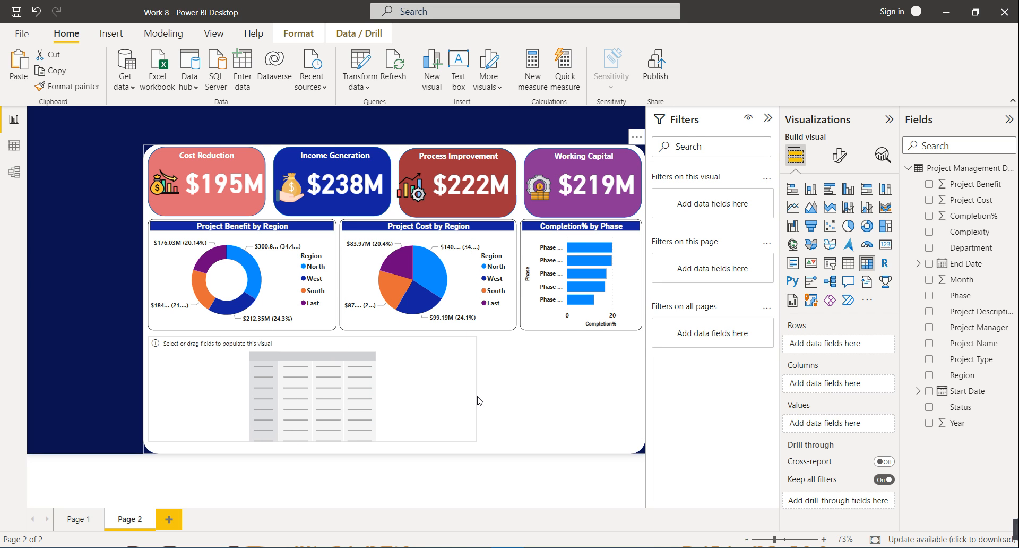
drag(479, 400, 518, 399)
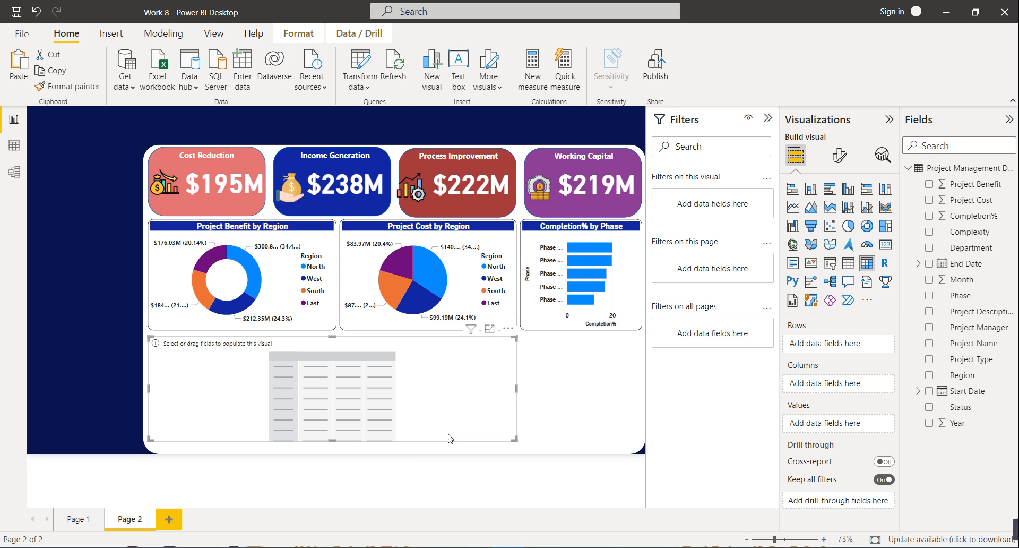
drag(335, 440, 335, 446)
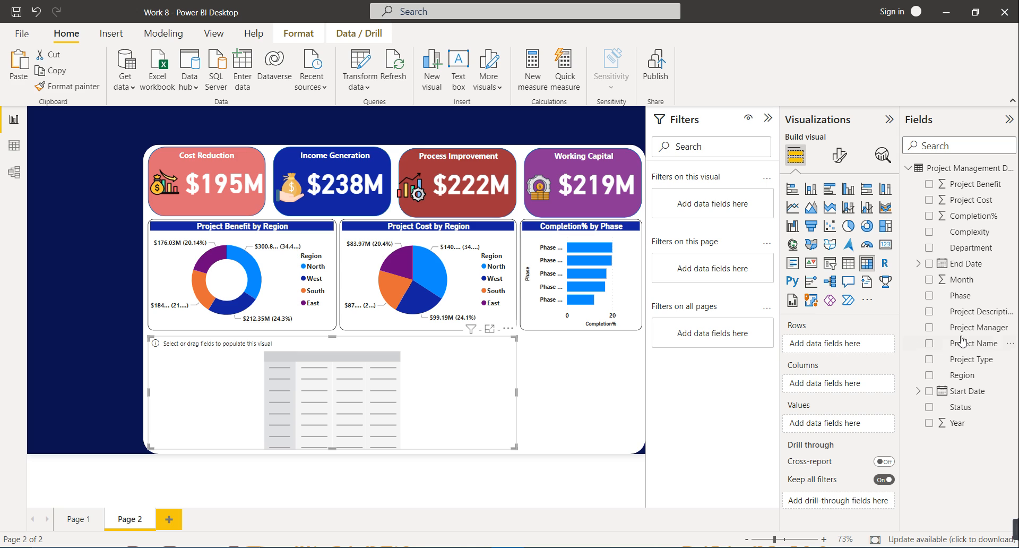
- Assign Project Name to the matrix rows and Project Type, Status, Project Cost, Project Benefit and Completion% to its values
drag(975, 345, 866, 345)
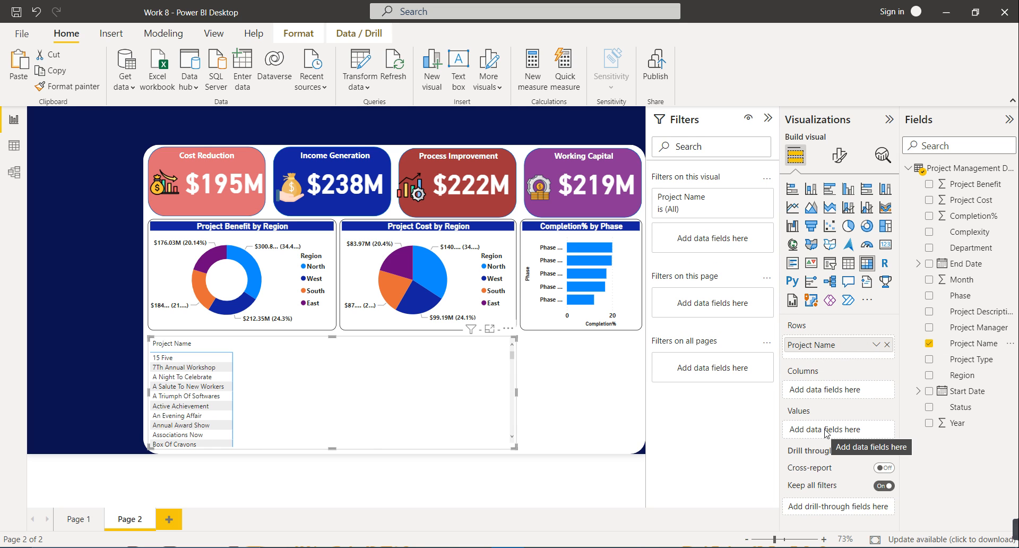
drag(969, 361, 850, 429)
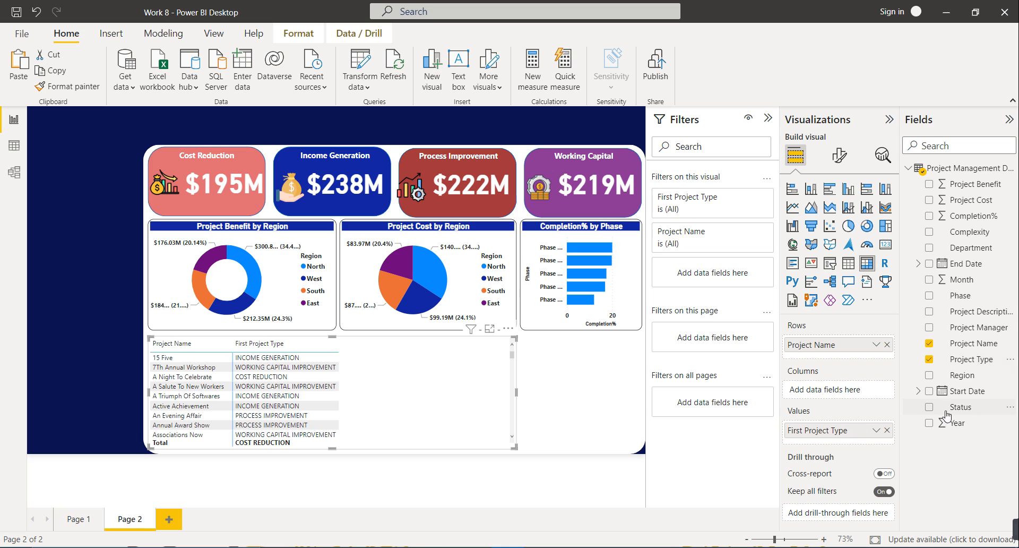
drag(958, 407, 849, 439)
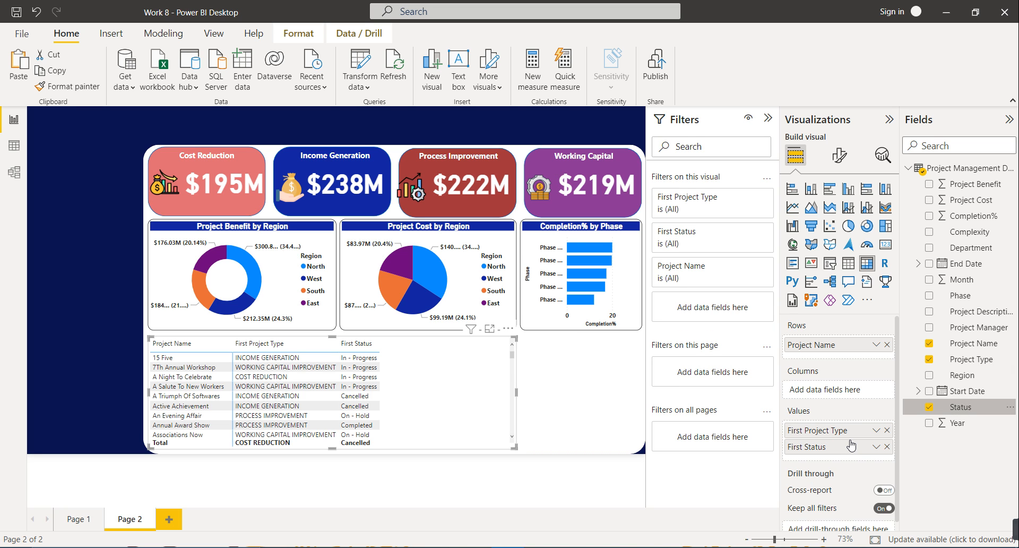
drag(963, 202, 849, 451)
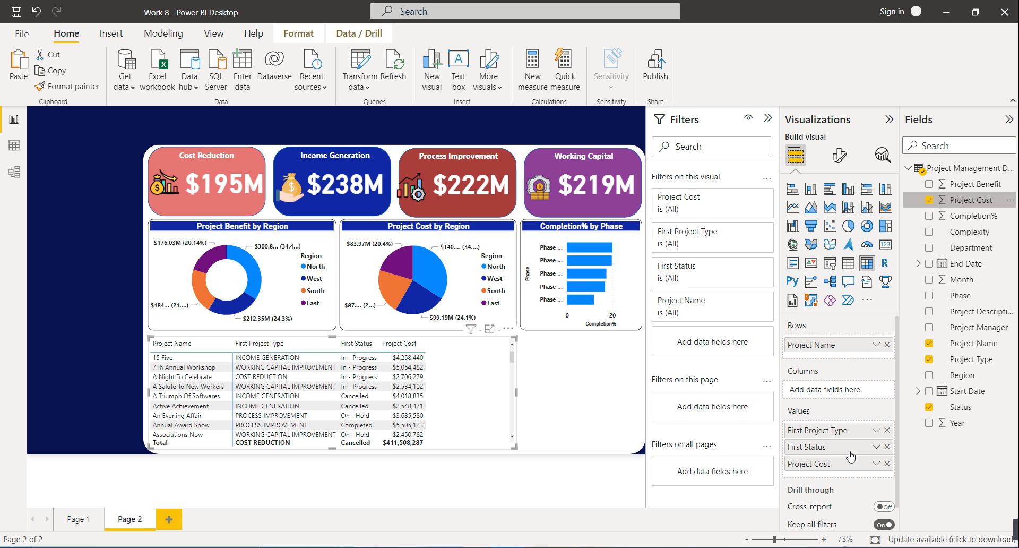
drag(972, 184, 846, 472)
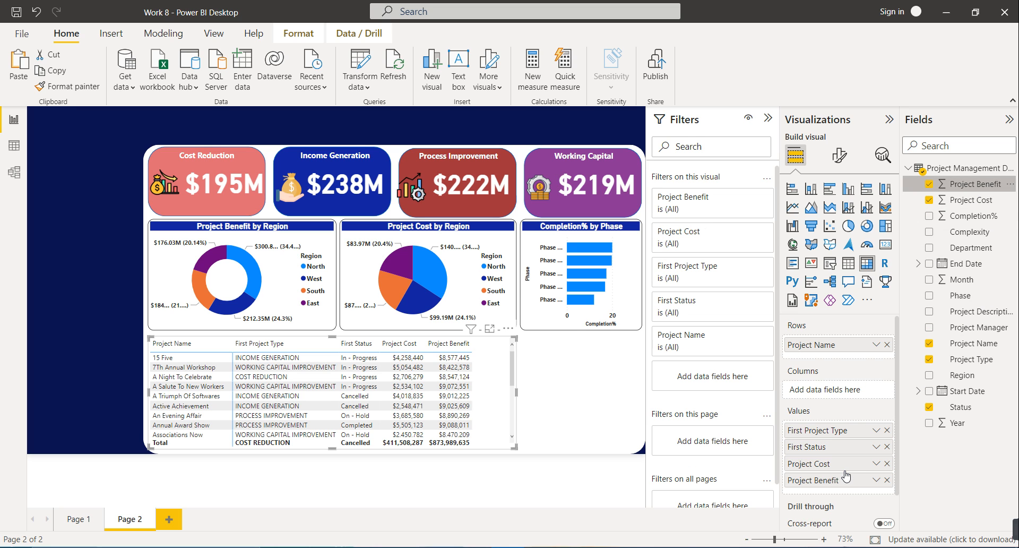
drag(959, 216, 844, 494)
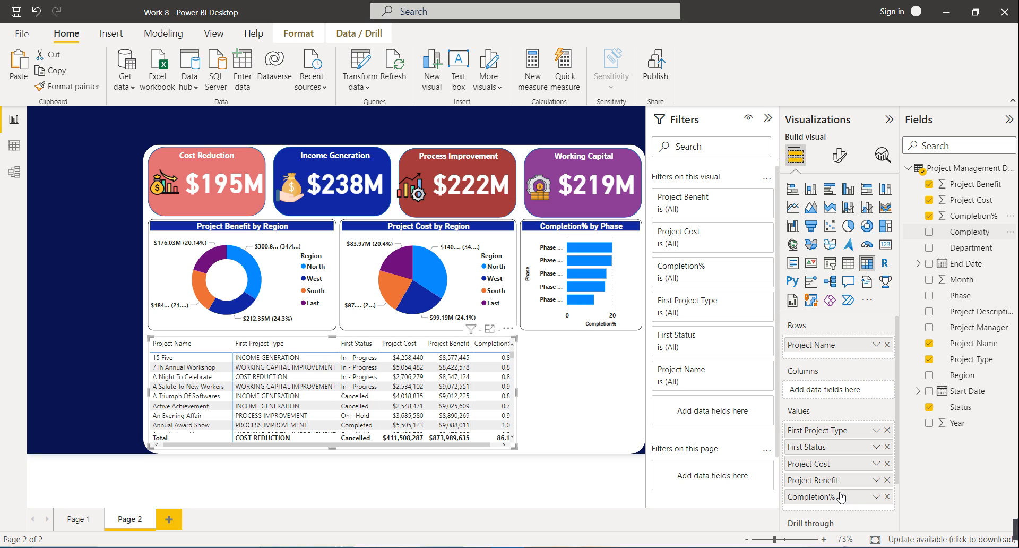
- Apply the Bold header flashy rows style preset to the project matrix and deselect it
click(839, 155)
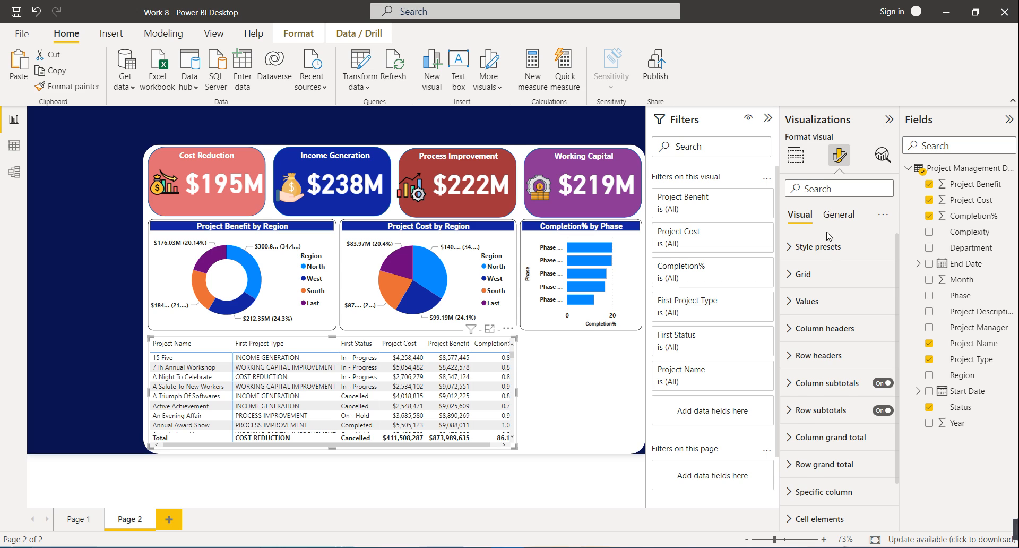
click(822, 248)
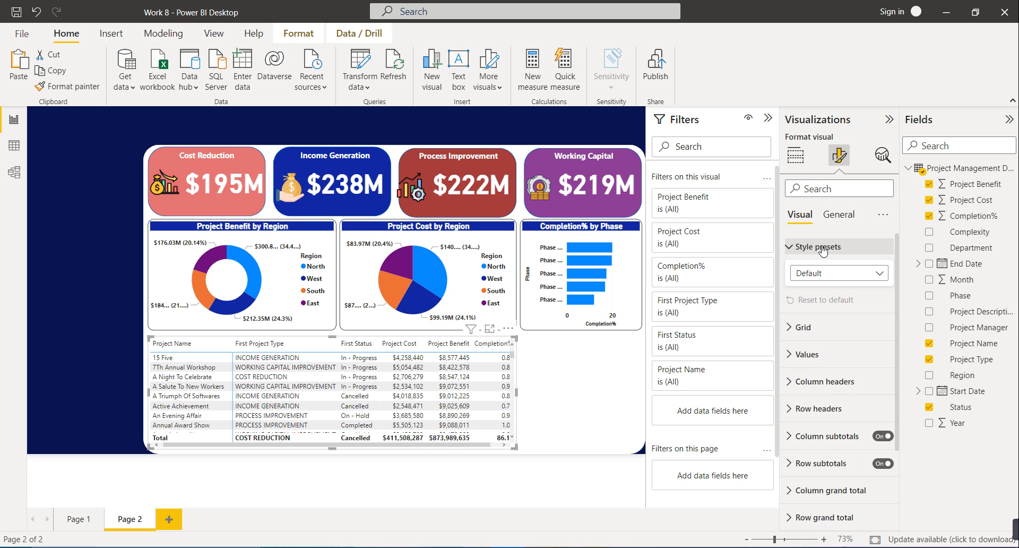
click(885, 277)
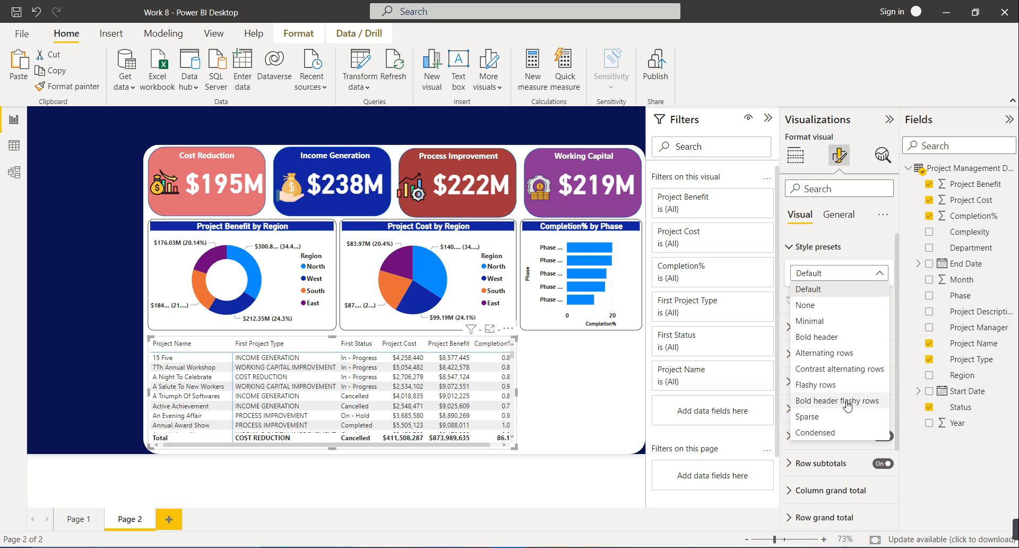
click(847, 402)
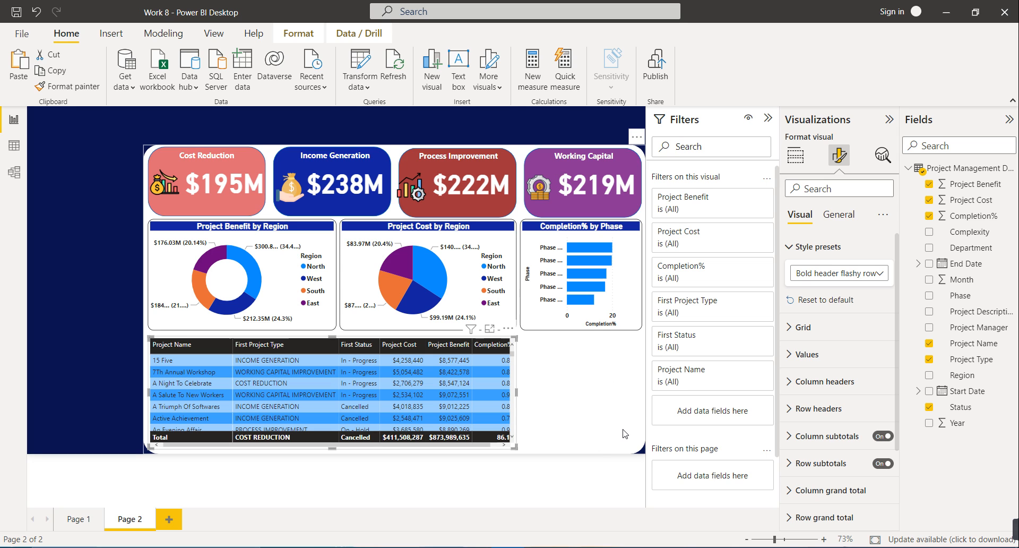
click(614, 355)
click(40, 253)
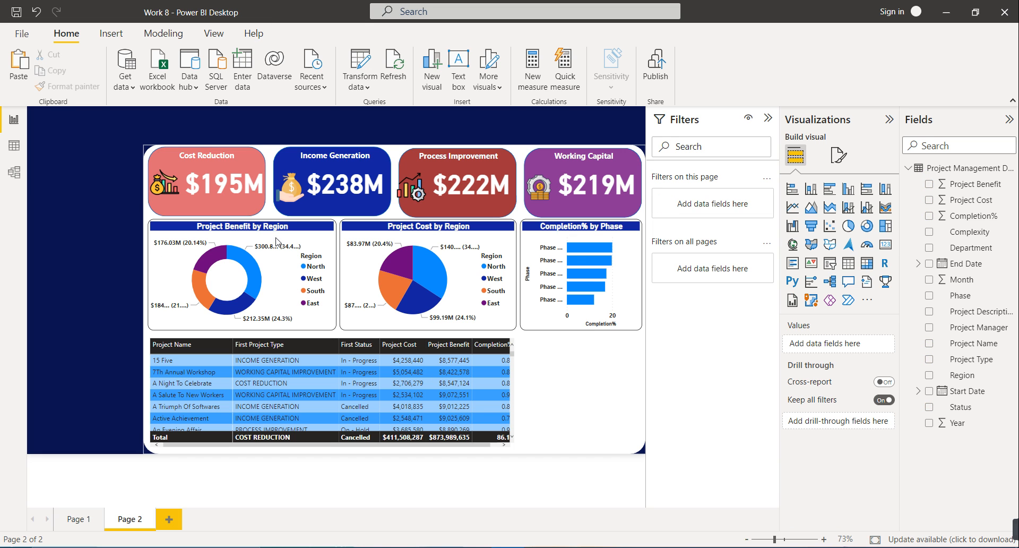
- Insert a clustered column chart and fit it into the empty space between the matrix and the dashboard's edge, below Completion% by Phase
click(848, 189)
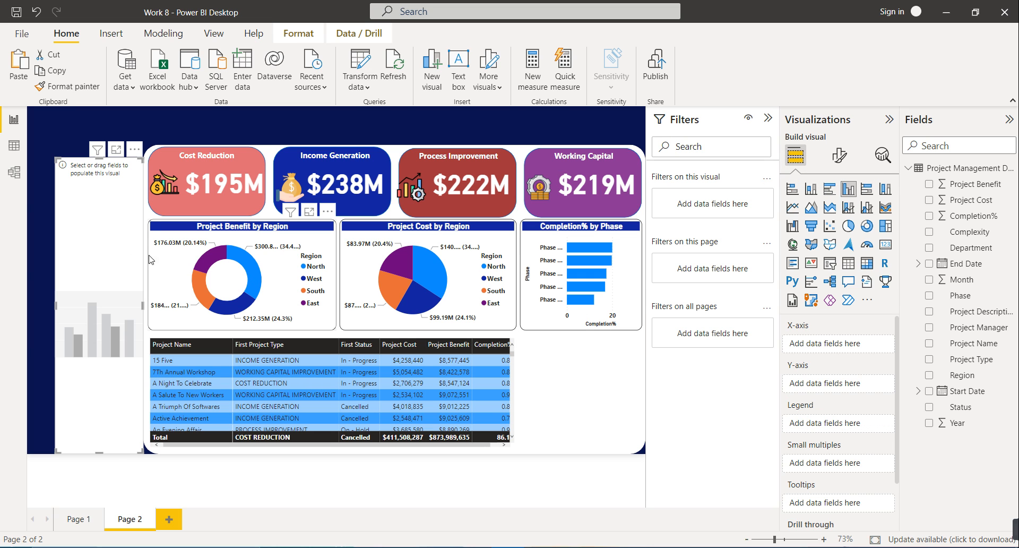
drag(340, 260, 594, 271)
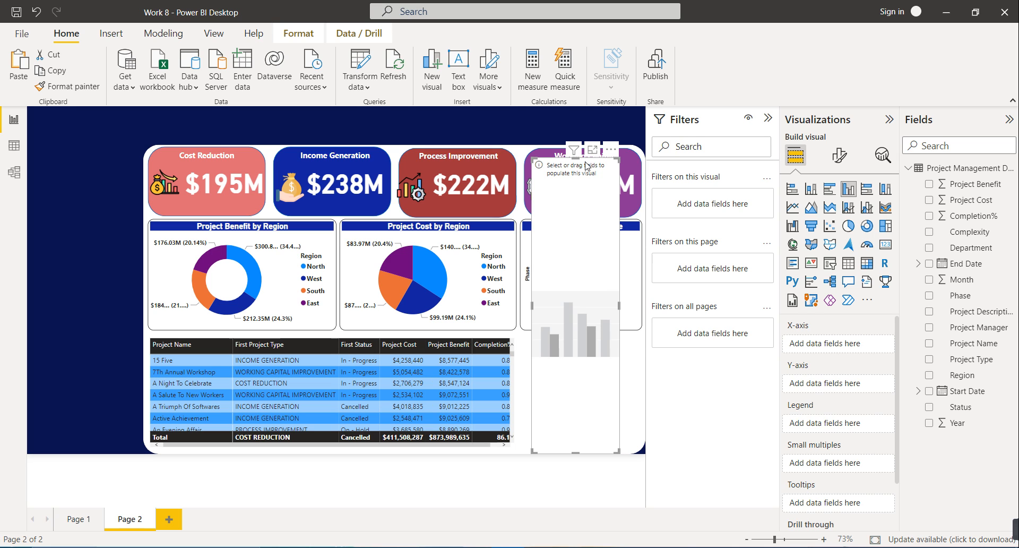
drag(579, 163, 616, 358)
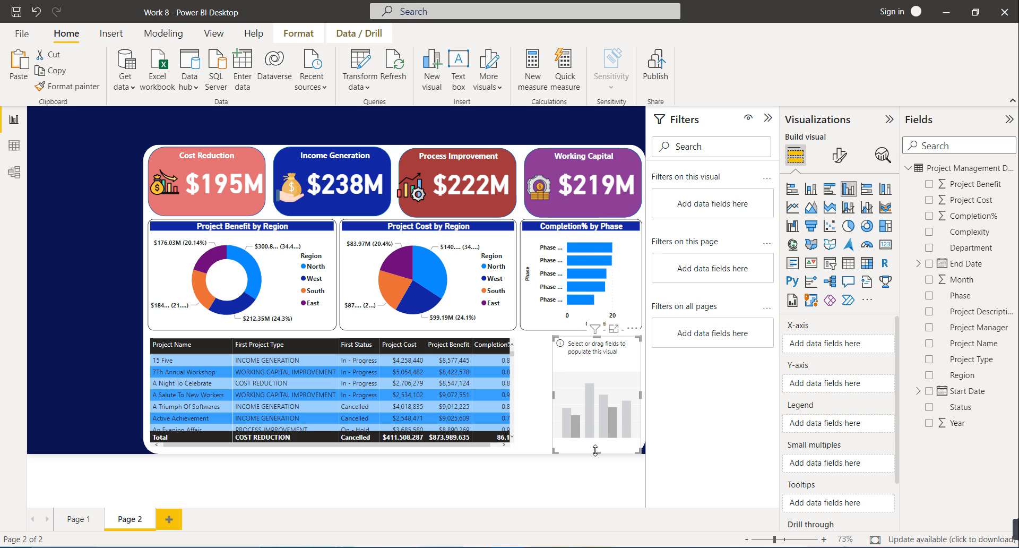
drag(597, 449, 600, 450)
drag(553, 396, 520, 394)
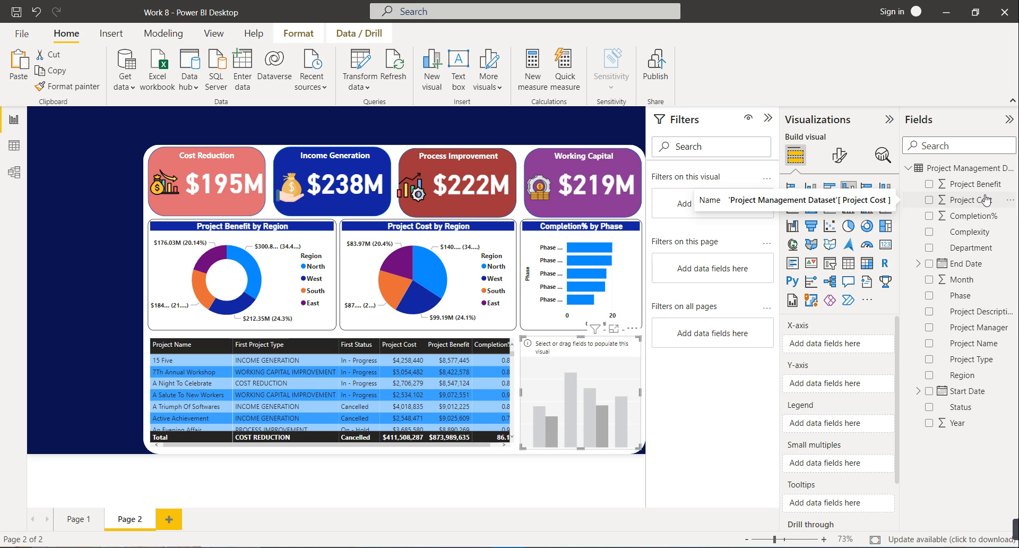
- Assign Project Benefit and Project Cost to the column chart's Y-axis and the End Date hierarchy's Year to its X-axis
drag(975, 191, 862, 382)
drag(969, 199, 845, 397)
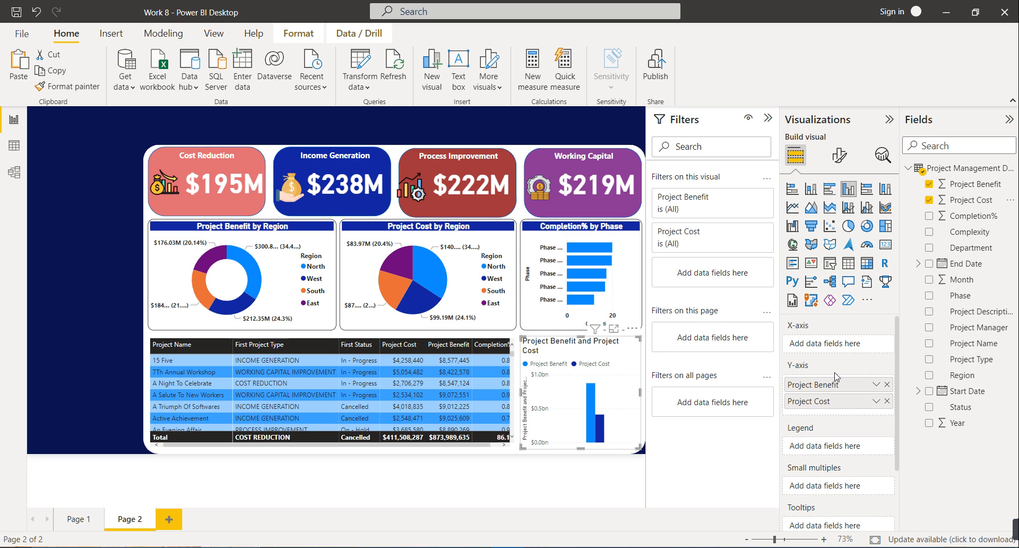
click(918, 263)
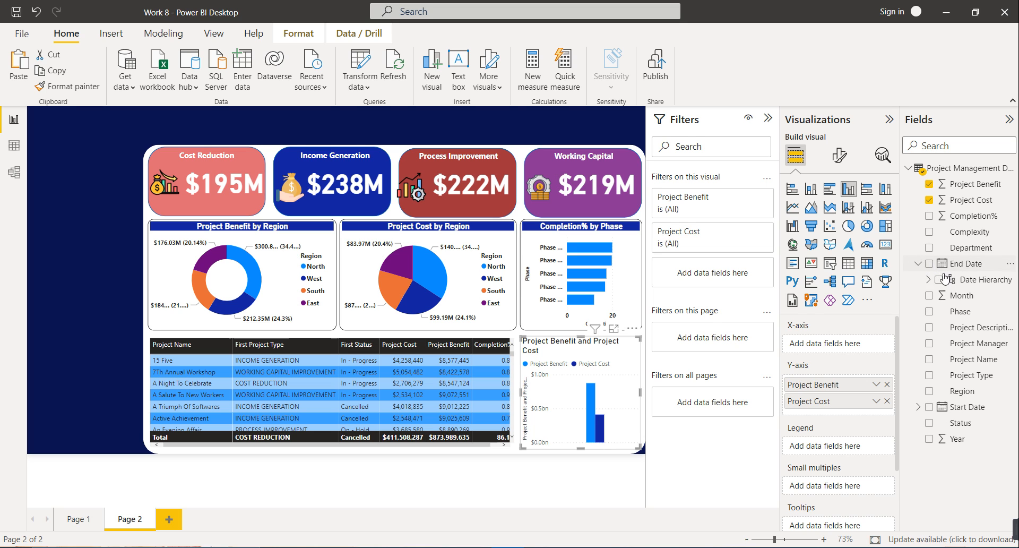
click(927, 279)
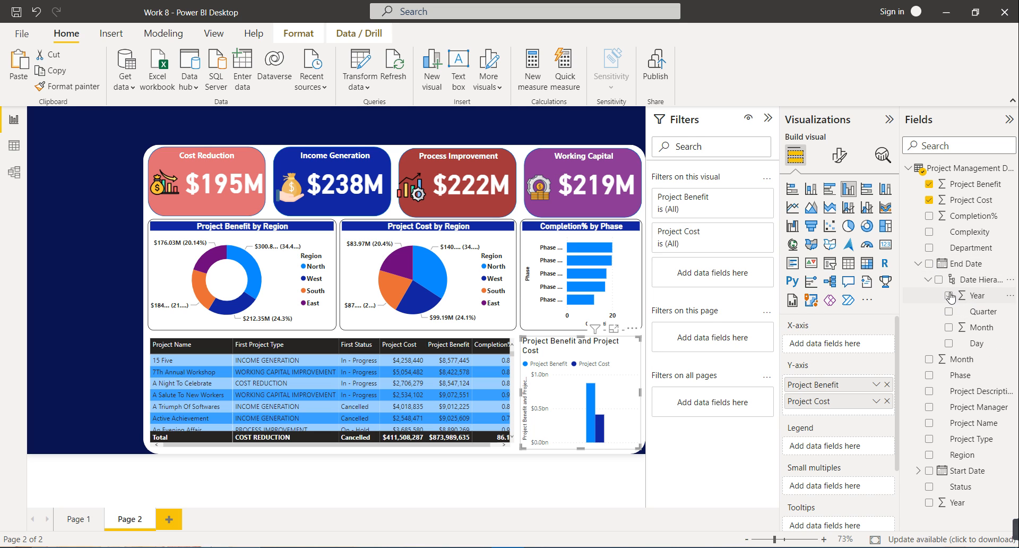
drag(950, 297, 854, 349)
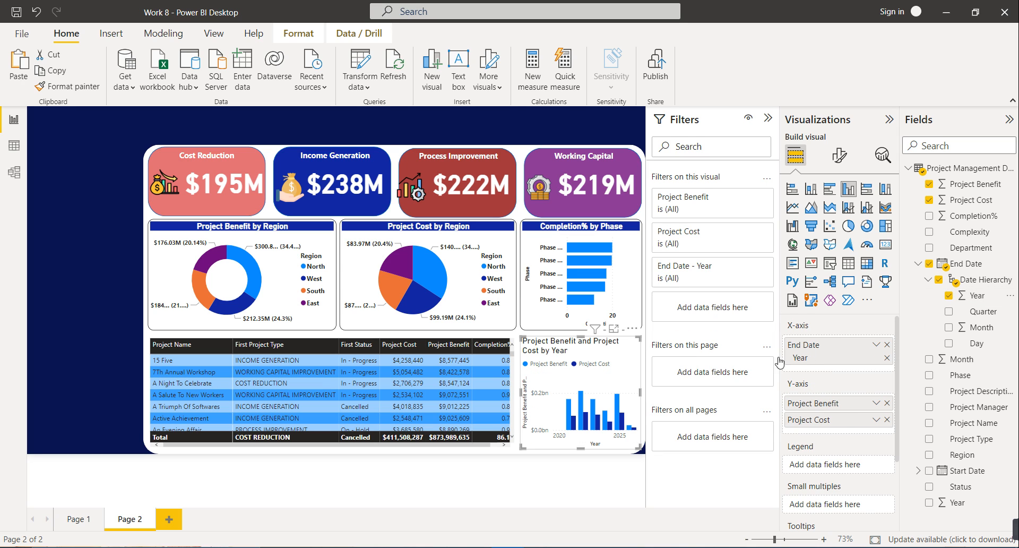
- Copy the formatting of the Completion% by Phase chart onto the new column chart with Format Painter
click(545, 320)
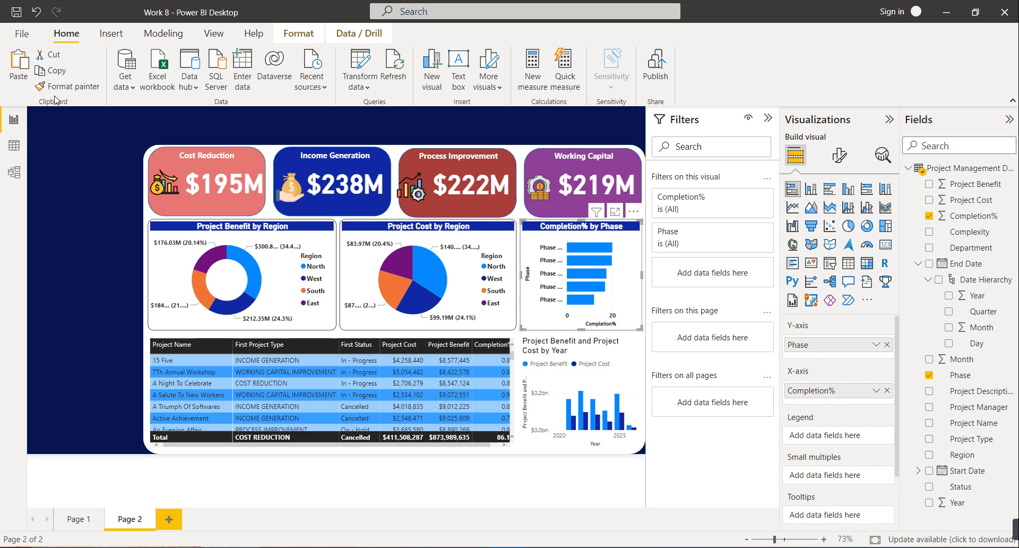
click(58, 90)
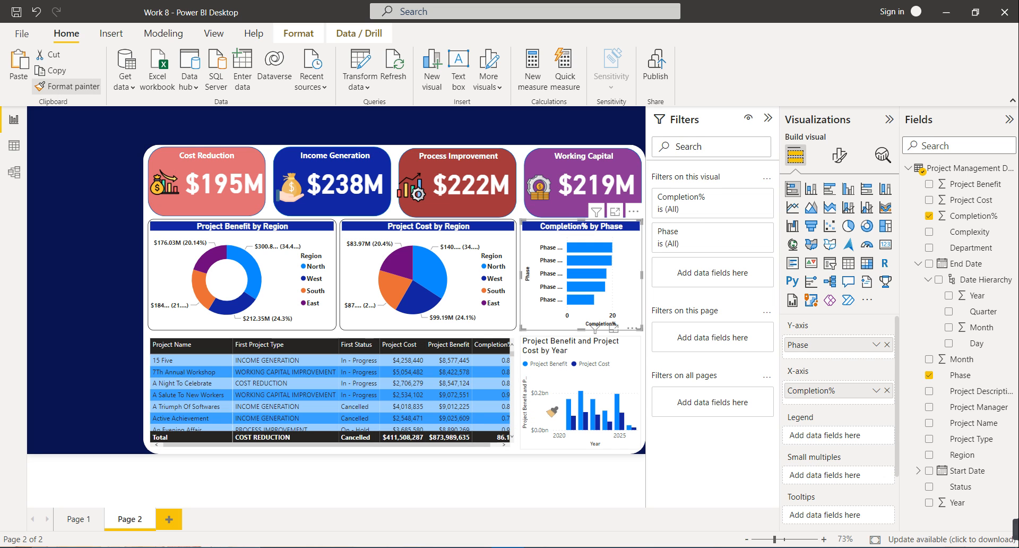
click(551, 411)
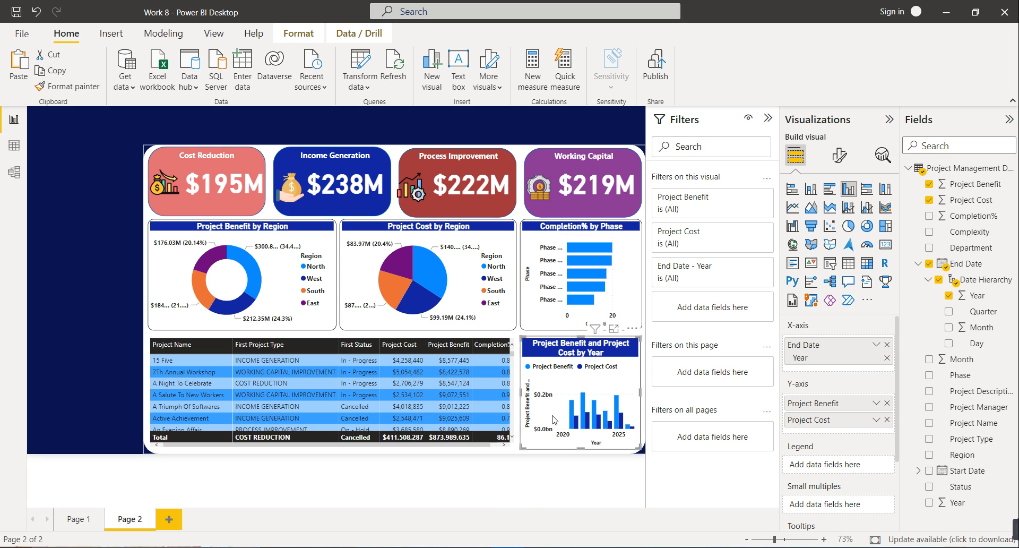
- Recolor the bars of the Completion% by Phase chart with the darkest gold theme shade
click(615, 289)
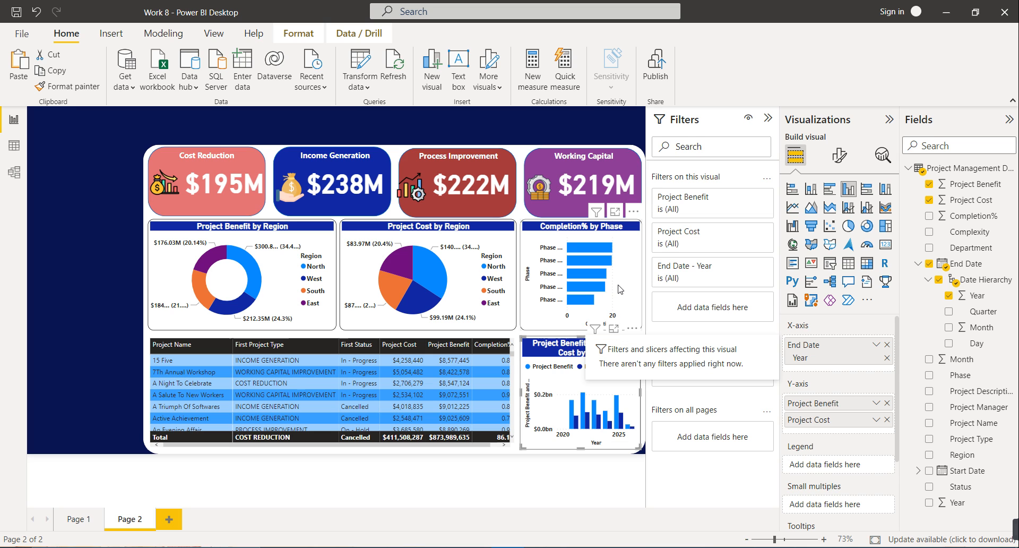
click(841, 158)
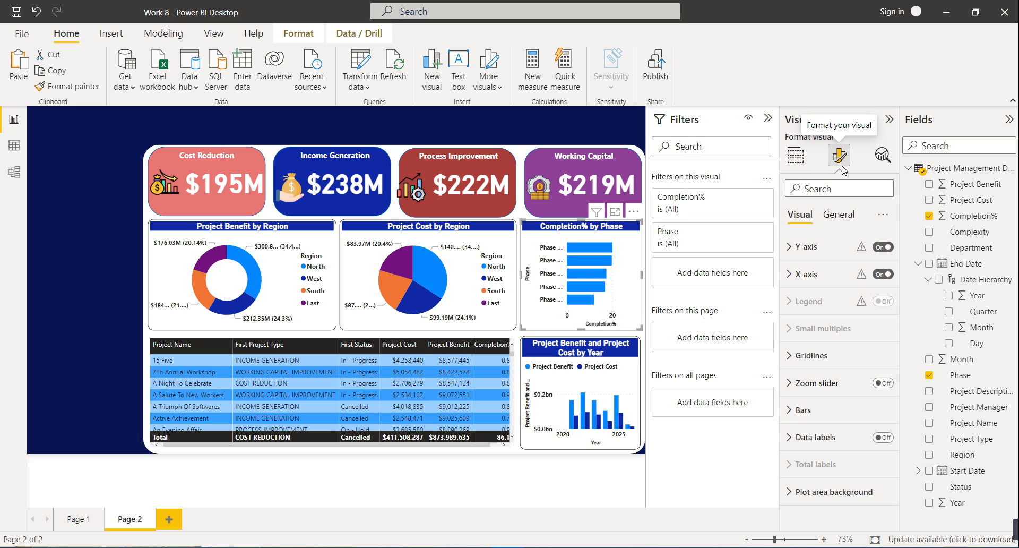
click(820, 416)
click(816, 471)
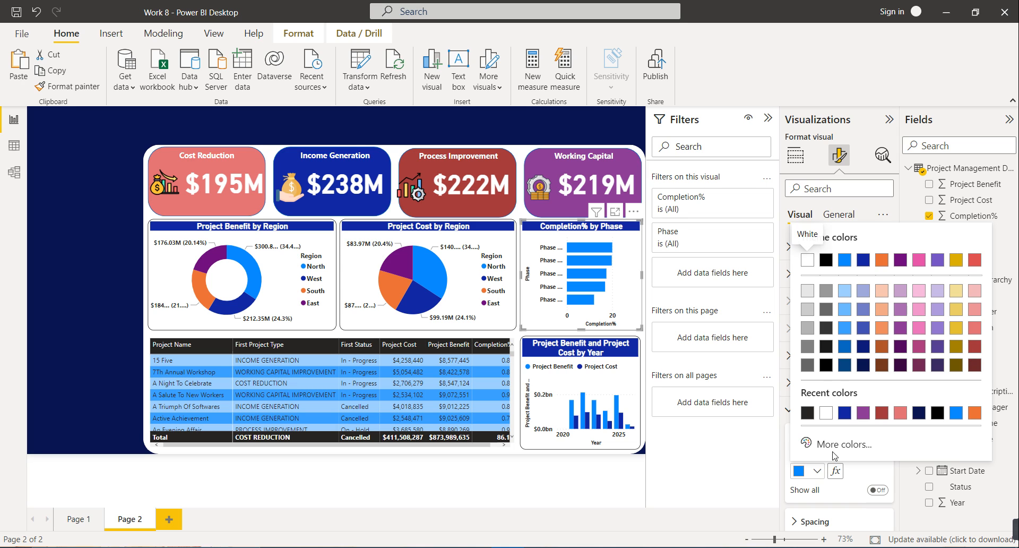
click(957, 365)
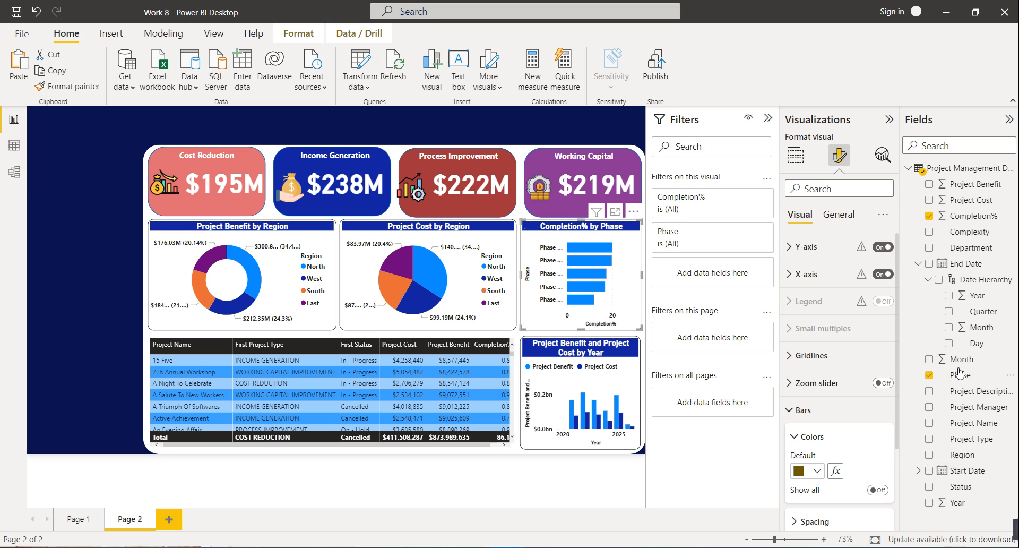
- Color the yearly column chart's Project Benefit columns red and its Project Cost columns dark purple, and deselect the chart
click(634, 401)
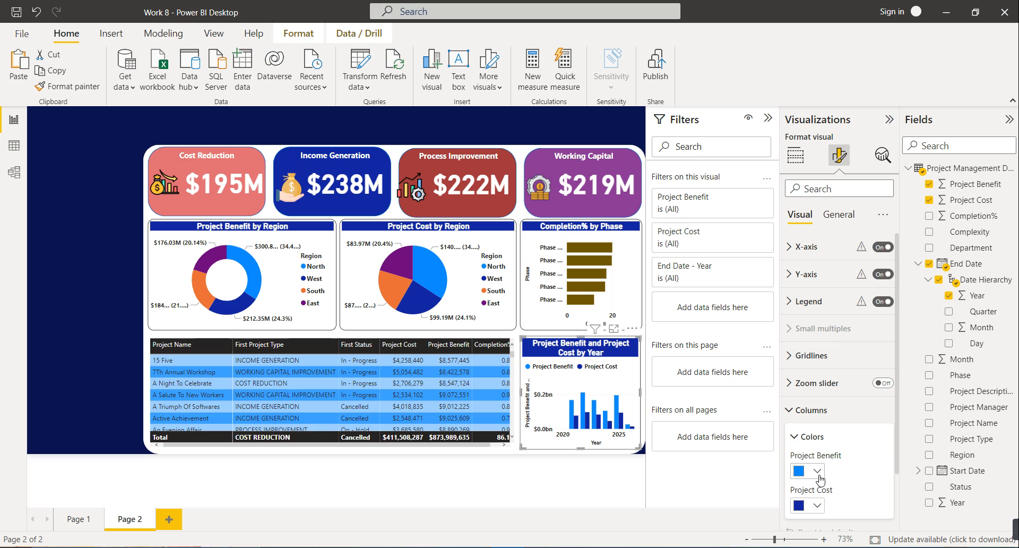
click(817, 472)
click(974, 261)
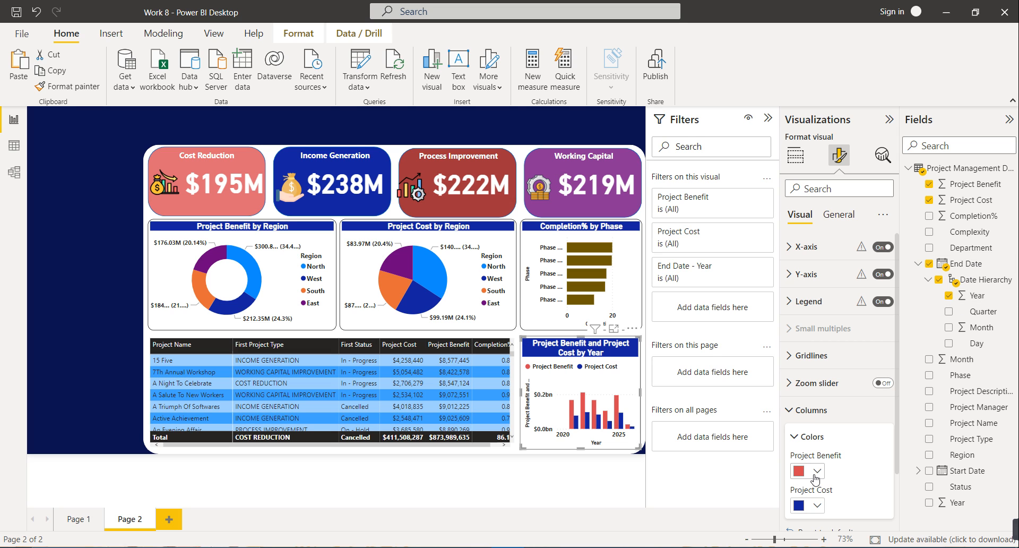
click(817, 505)
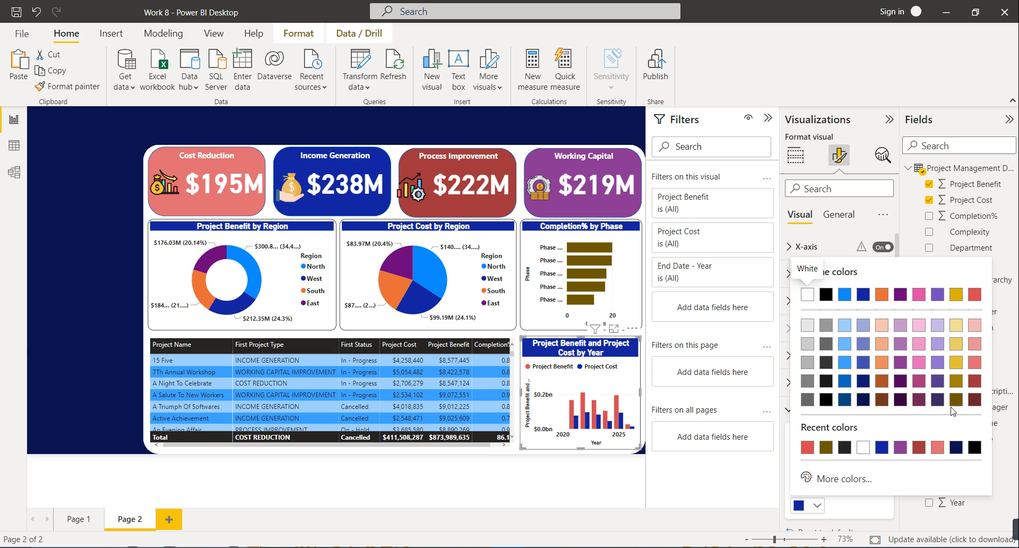
click(900, 380)
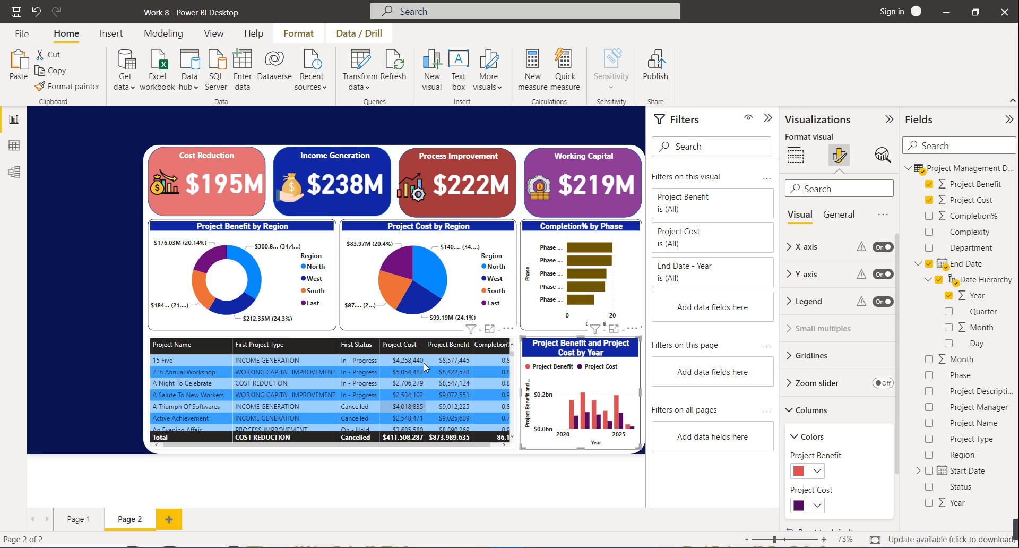
click(92, 231)
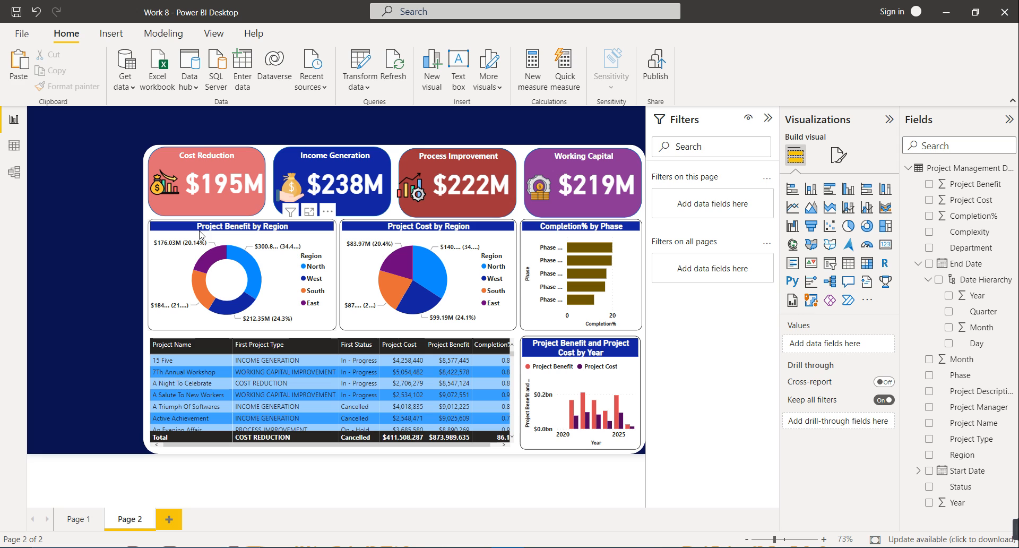
- Insert a Project Name slicer on the dark blue strip beside the white dashboard area, widened to fill it and shortened to the matrix's header row
click(836, 270)
drag(83, 232, 67, 226)
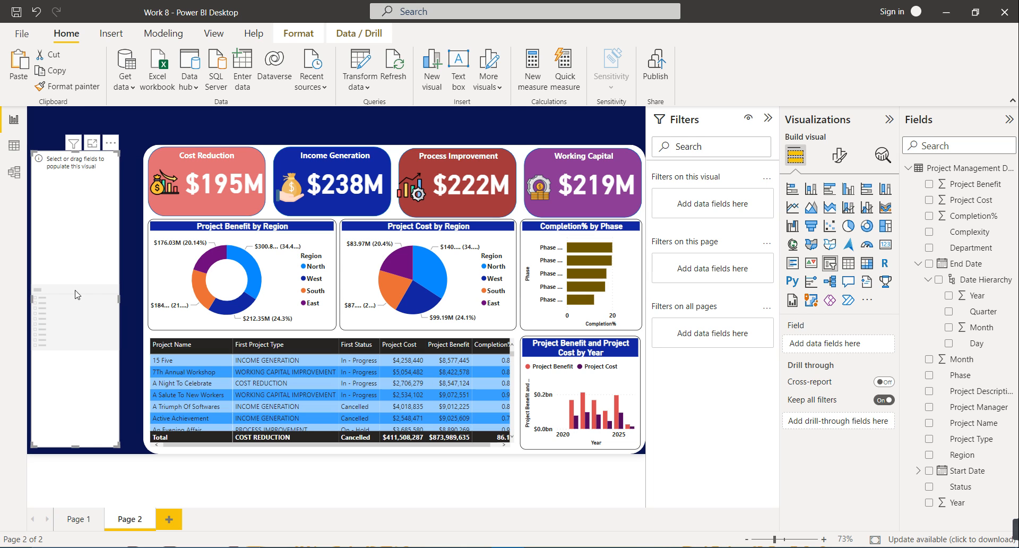
drag(95, 271, 141, 307)
drag(87, 439, 89, 358)
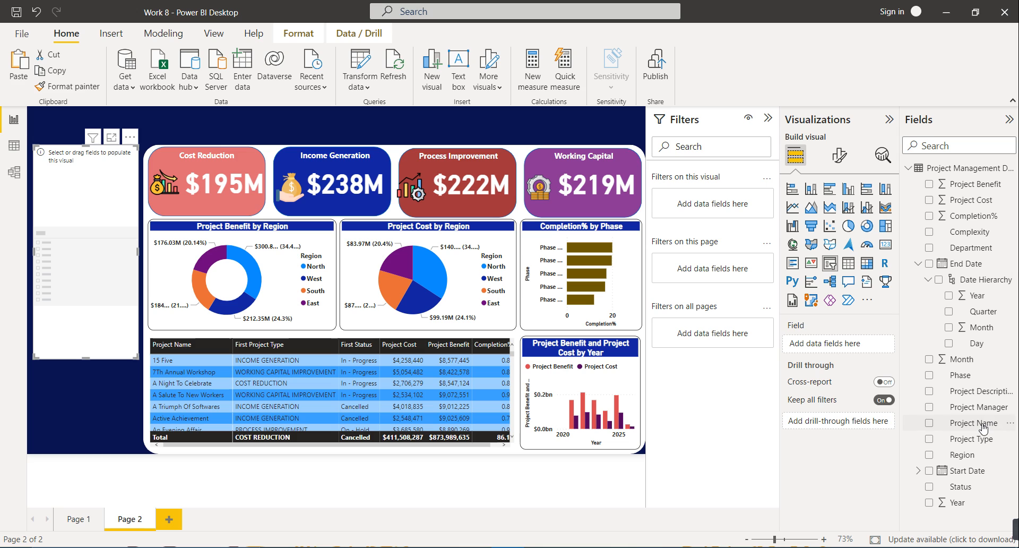
drag(983, 428, 858, 347)
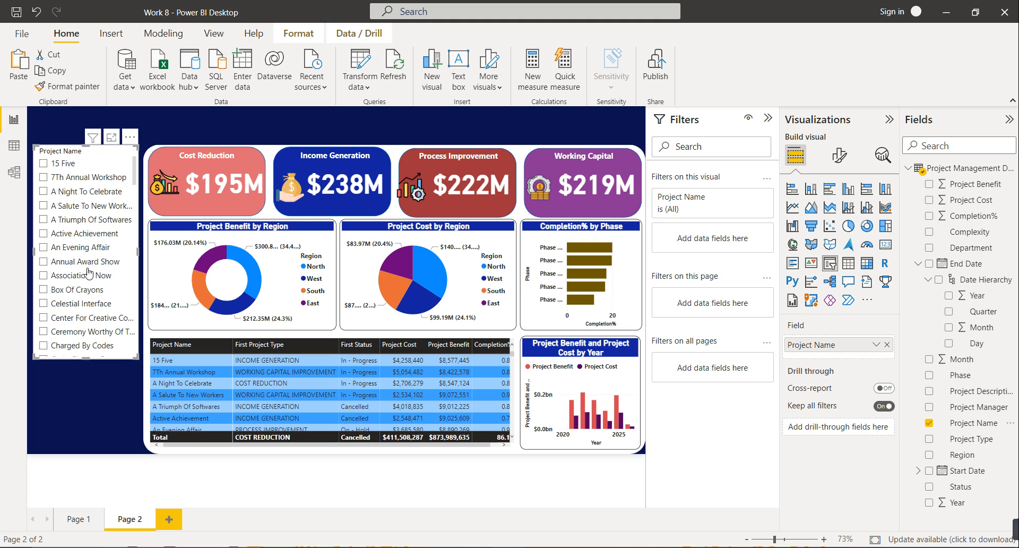
drag(86, 357, 87, 350)
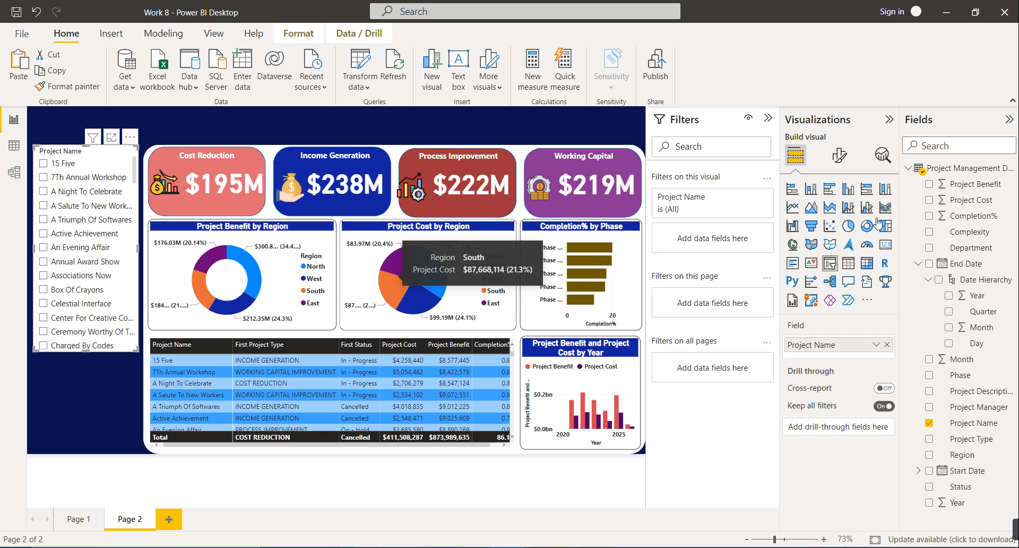
- Turn off the background of the Project Name slicer
click(840, 156)
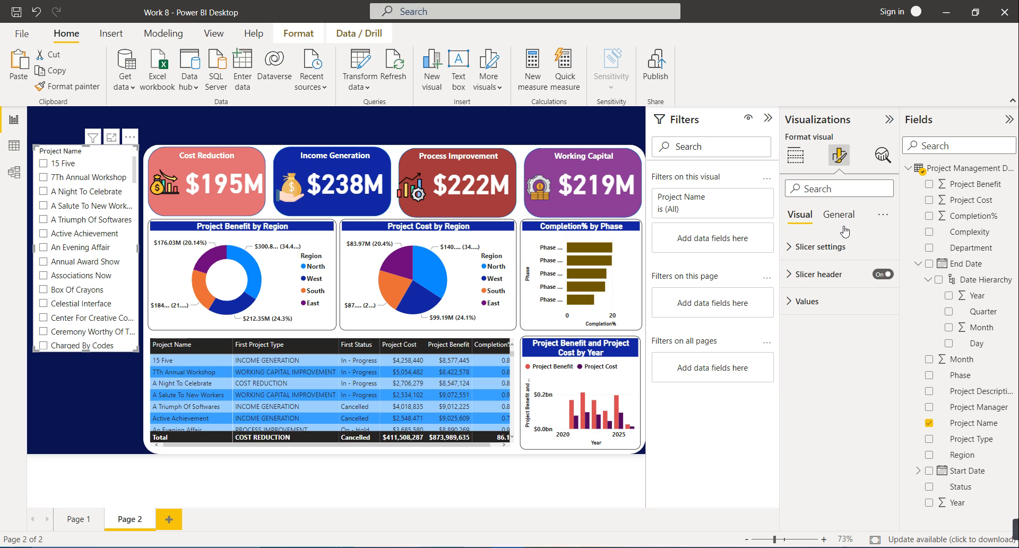
click(838, 215)
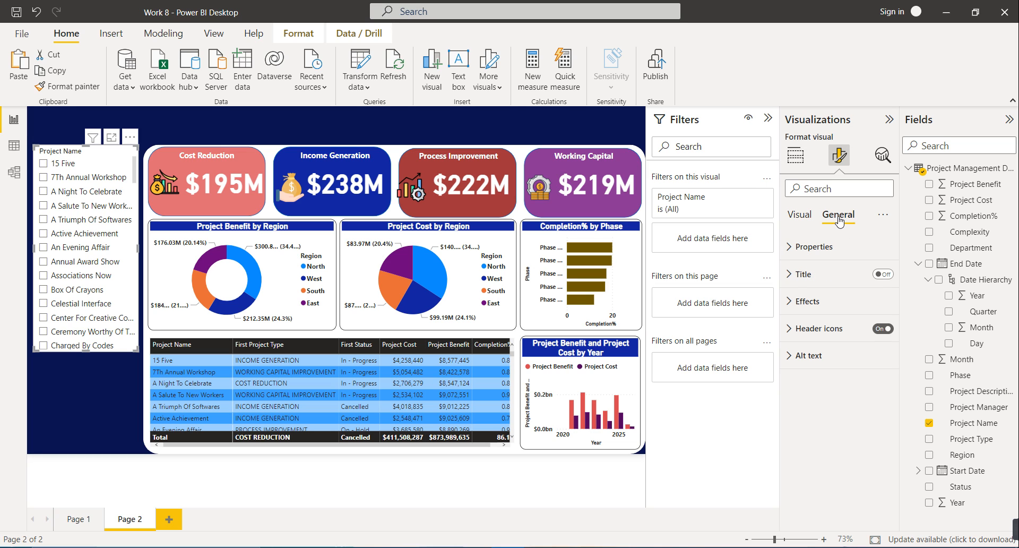
click(816, 276)
click(816, 275)
click(815, 302)
click(870, 329)
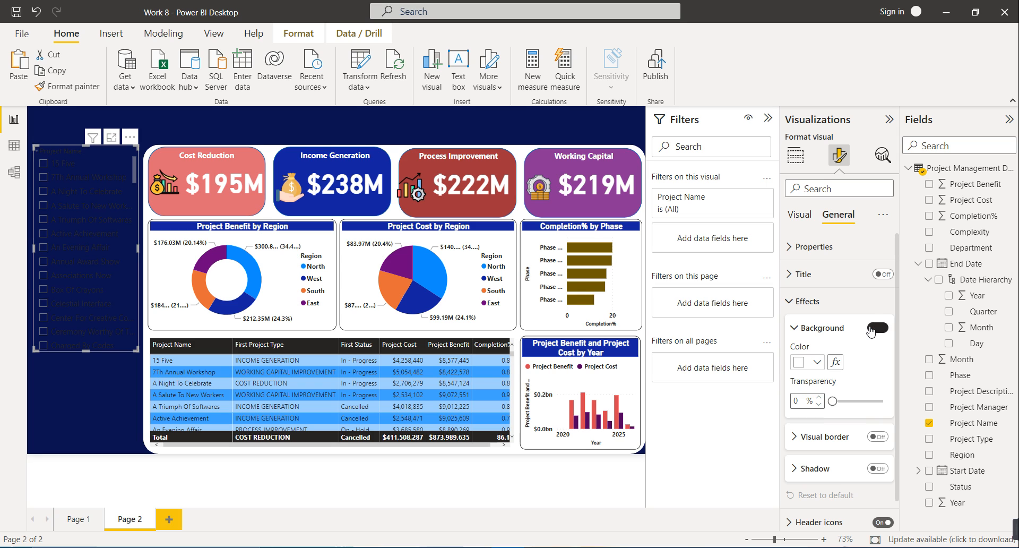
- Make the Project Name slicer's values bold with a white font color
click(801, 215)
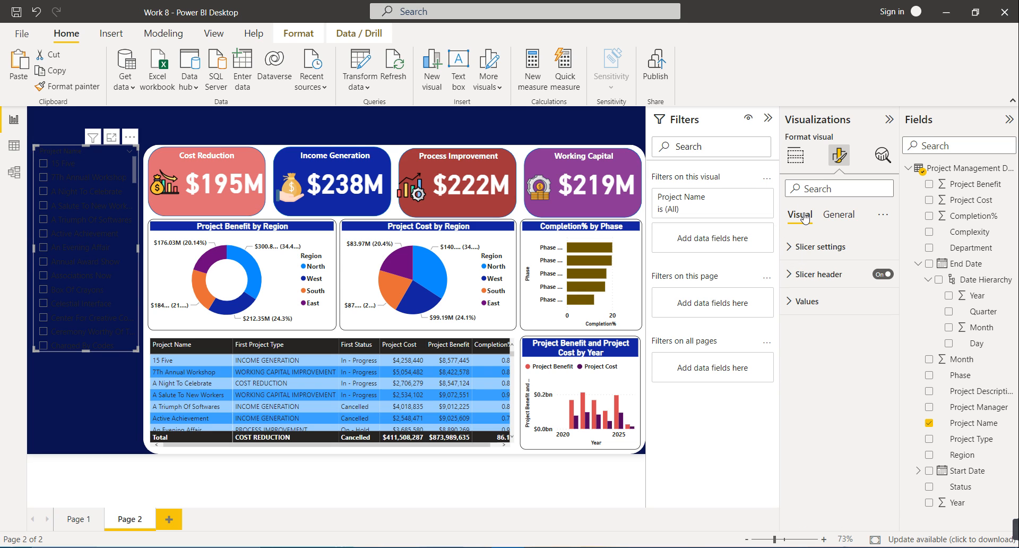
click(807, 301)
click(797, 380)
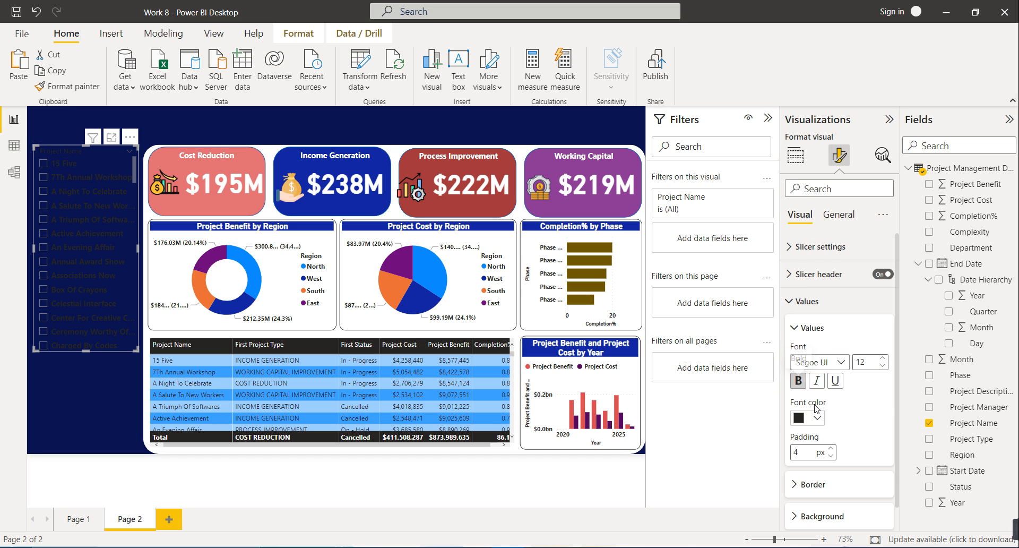
click(817, 418)
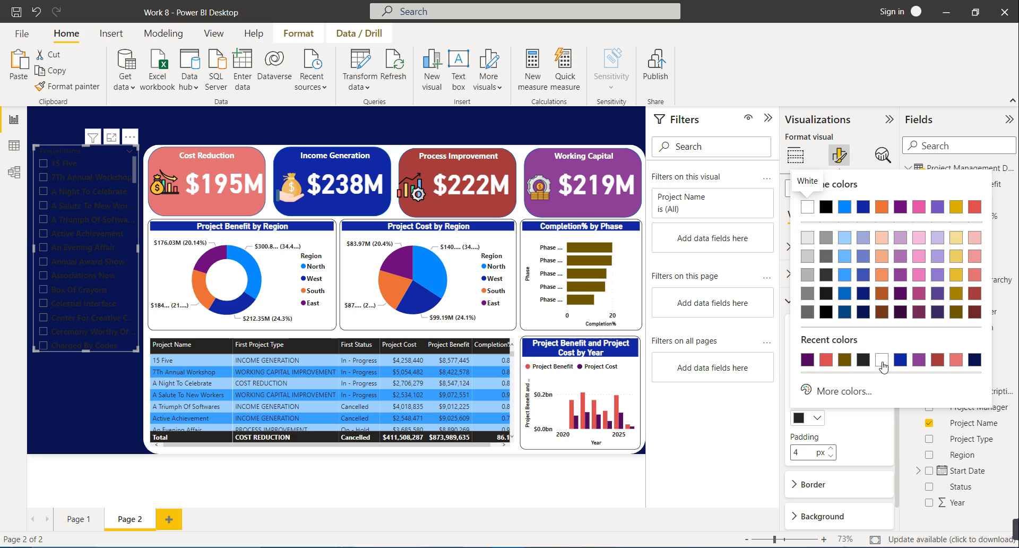
click(881, 360)
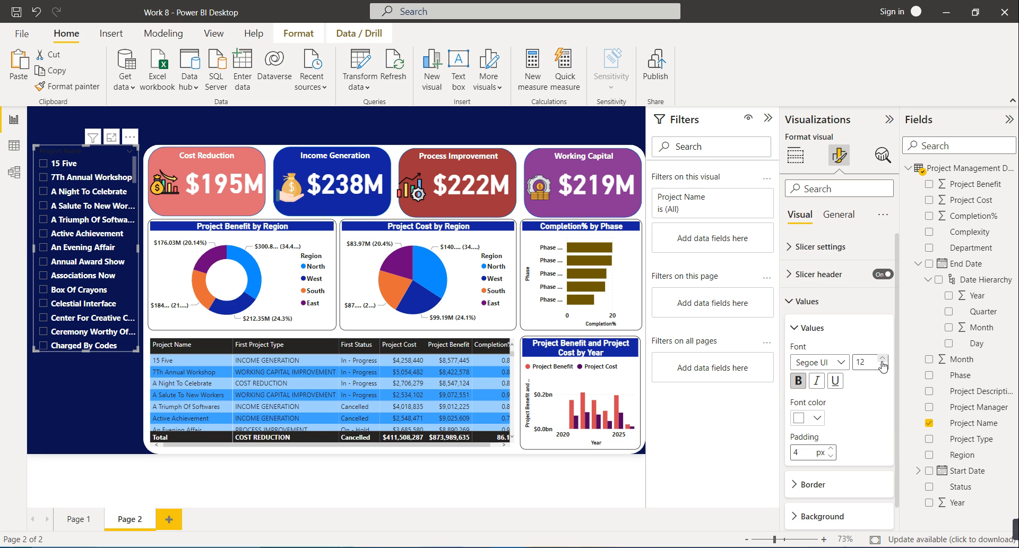
- Make the slicer's header text bold and white, and deselect the slicer
click(817, 274)
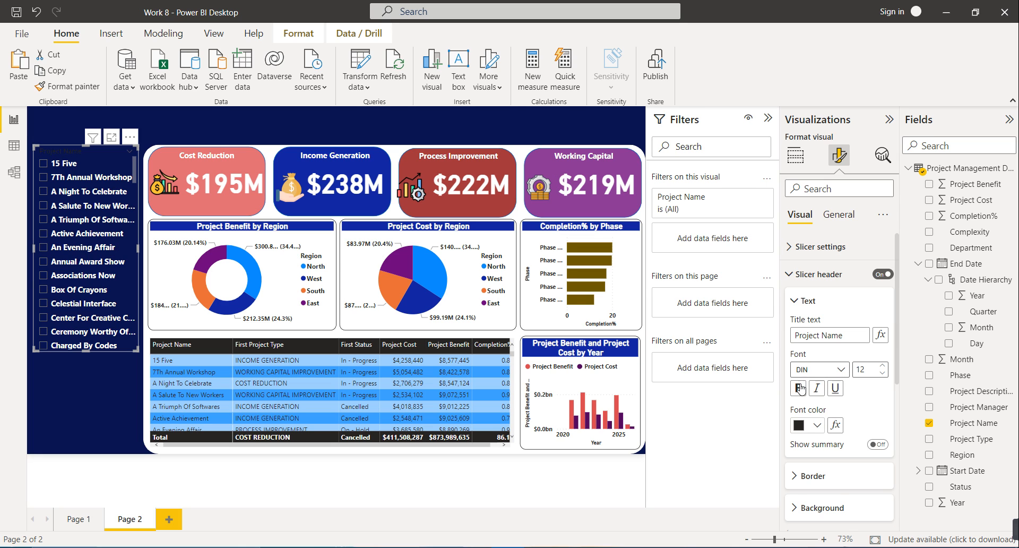
click(820, 424)
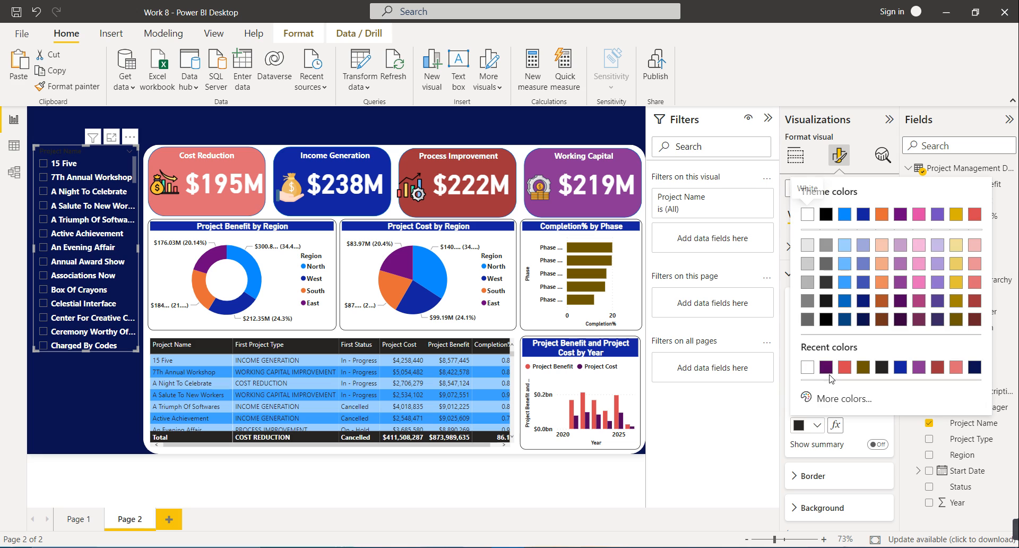
click(810, 361)
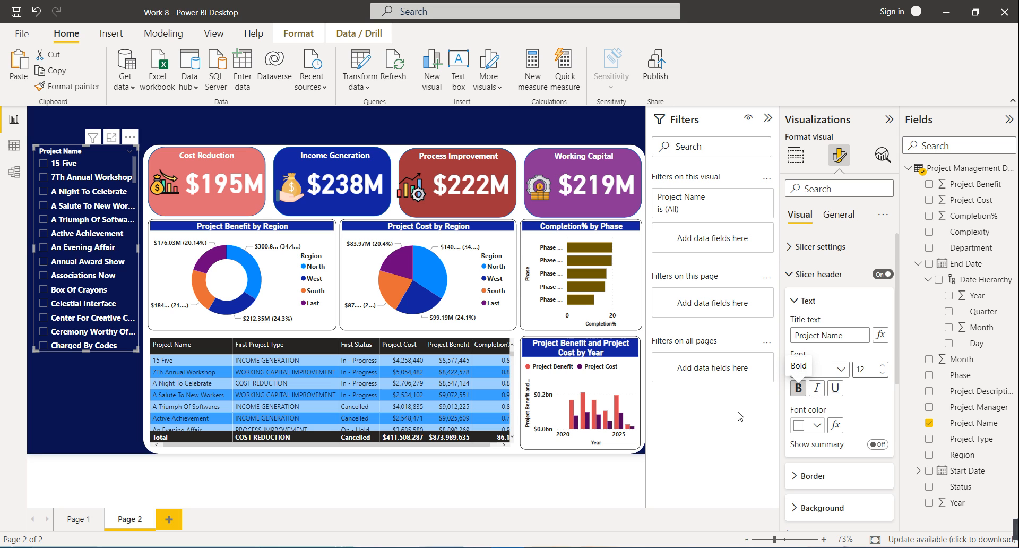
click(85, 389)
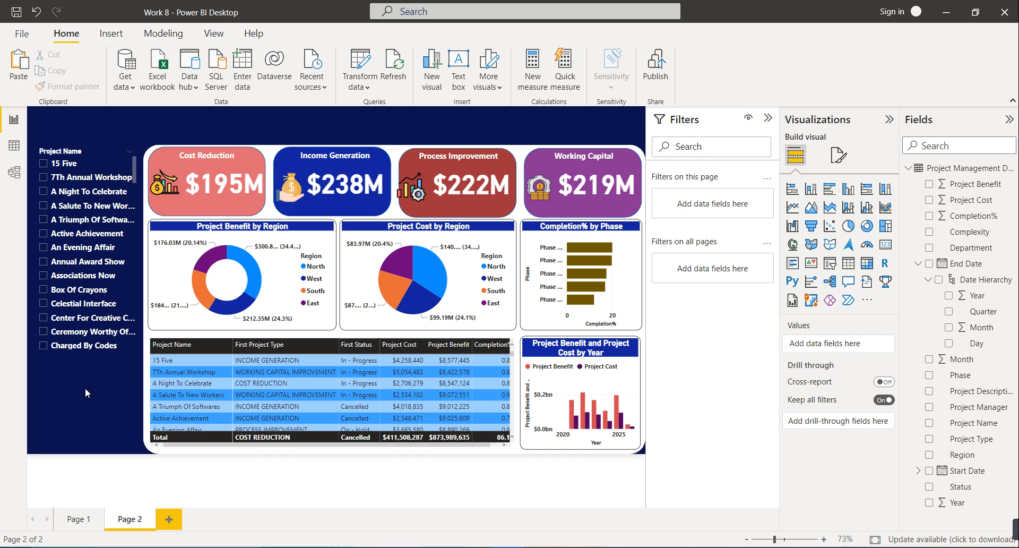
- Duplicate the Project Name slicer and place the shorter copy directly below the original on the dark blue strip
click(102, 153)
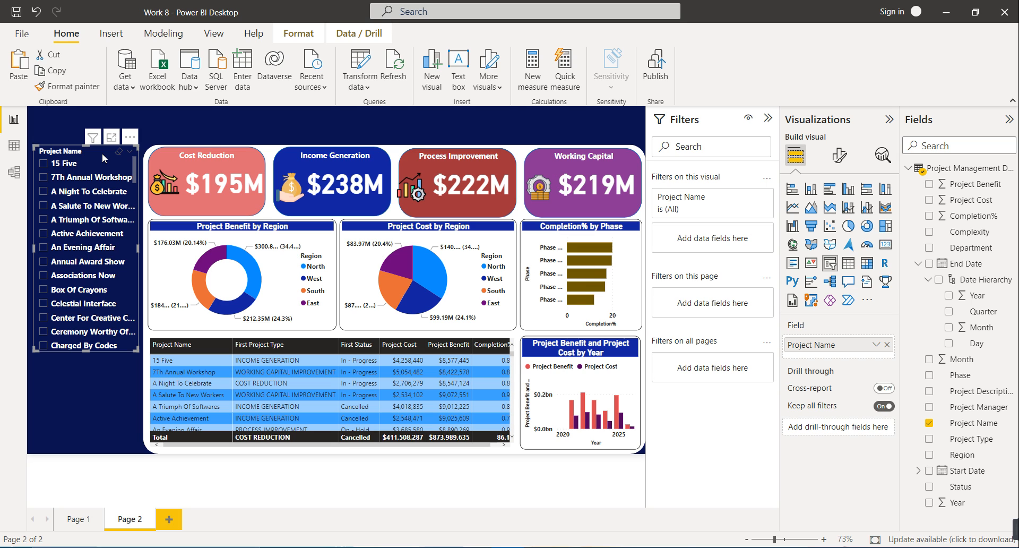
drag(101, 153, 90, 249)
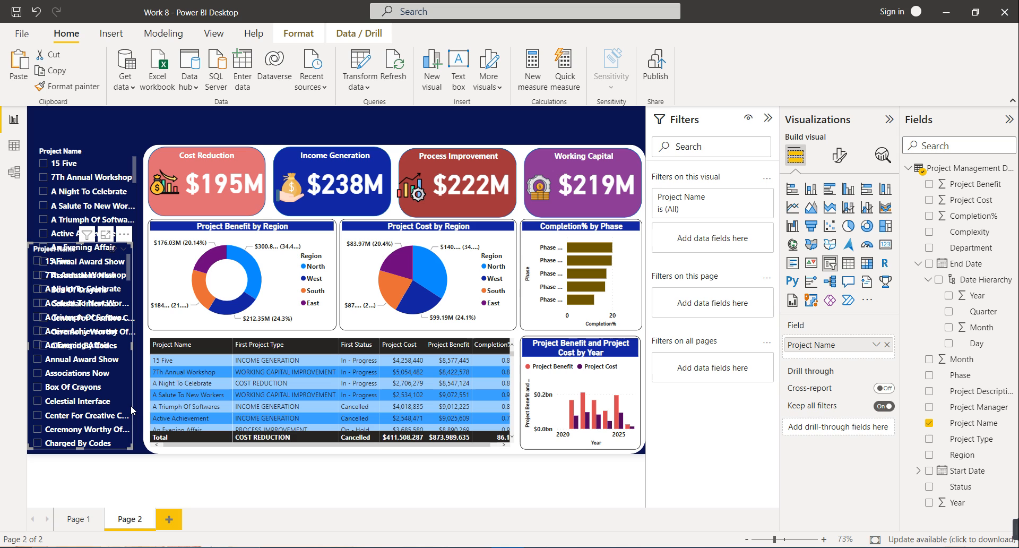
drag(131, 396, 135, 397)
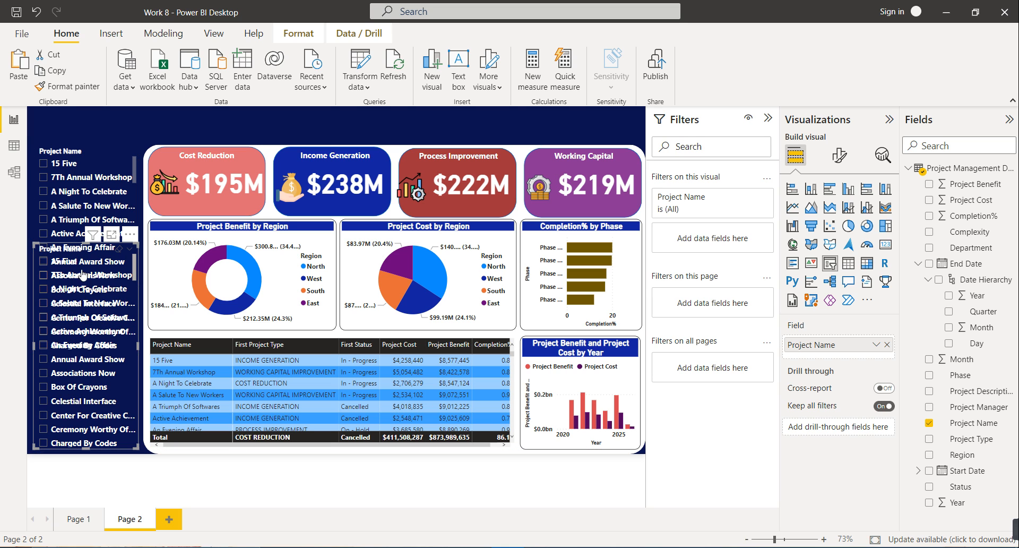
drag(86, 243, 93, 360)
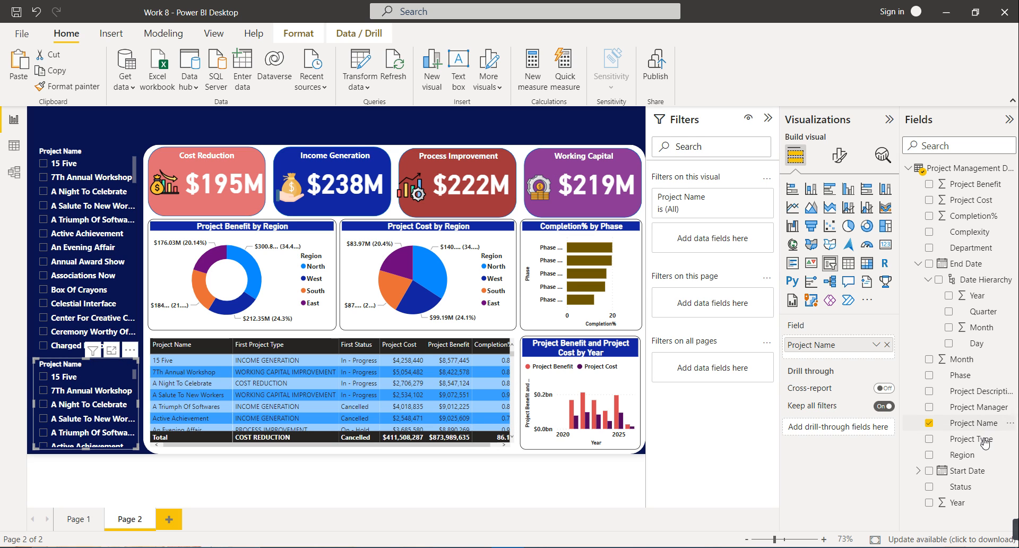
- Replace the Project Name field in the lower slicer with Project Type, and deselect the slicer
click(928, 422)
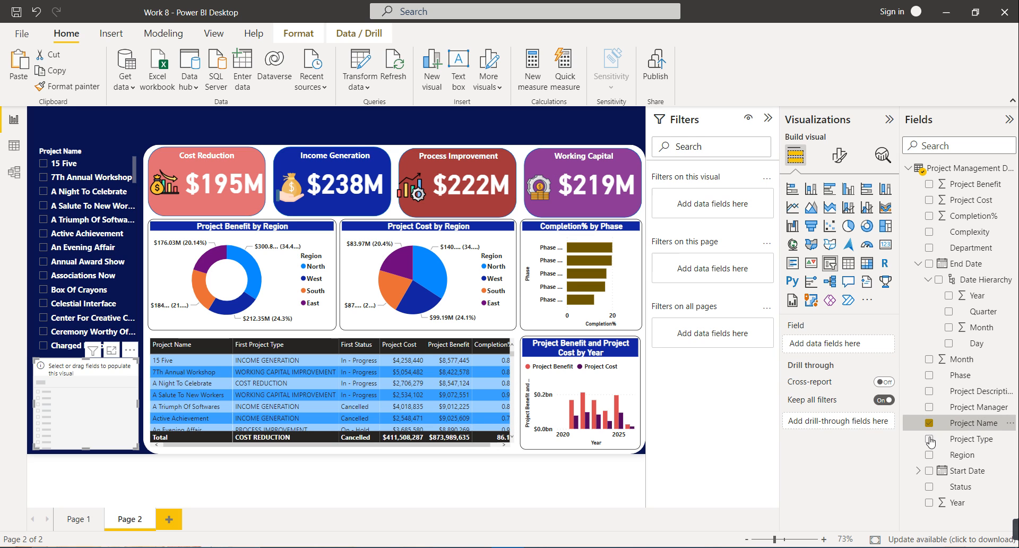
drag(960, 439, 848, 346)
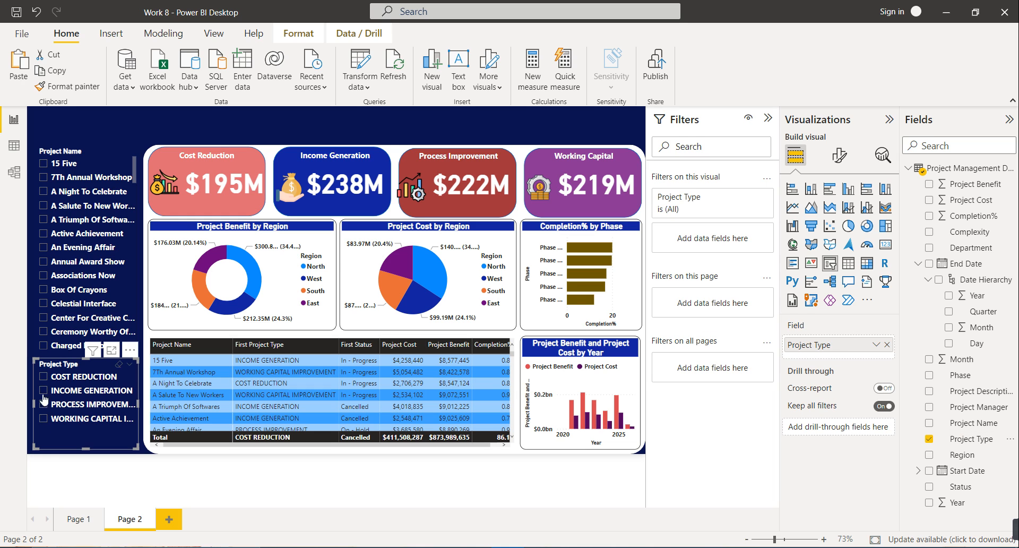
click(52, 128)
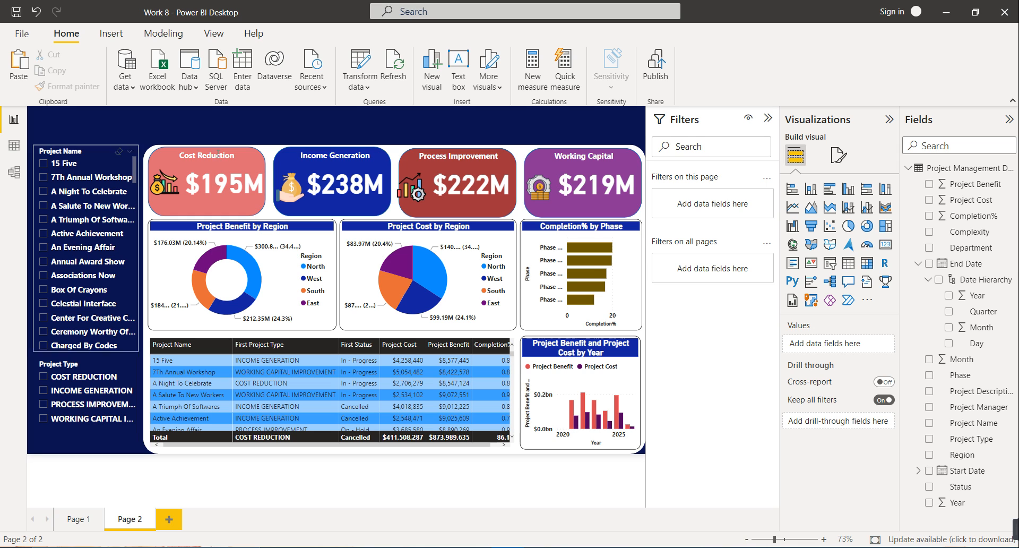
- Nudge the chart-and-gear icon on the Process Improvement card slightly sideways
click(419, 189)
drag(420, 189, 424, 190)
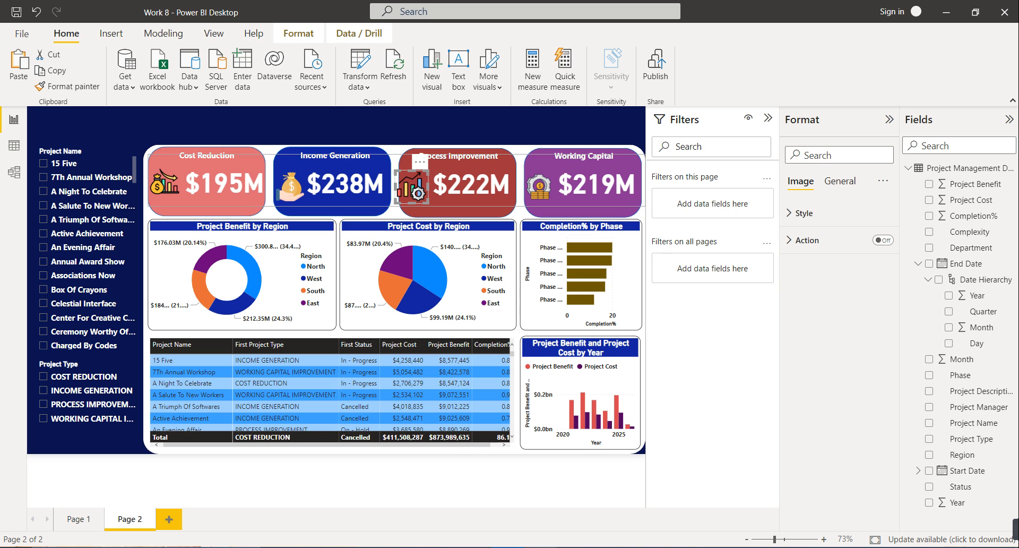
click(544, 546)
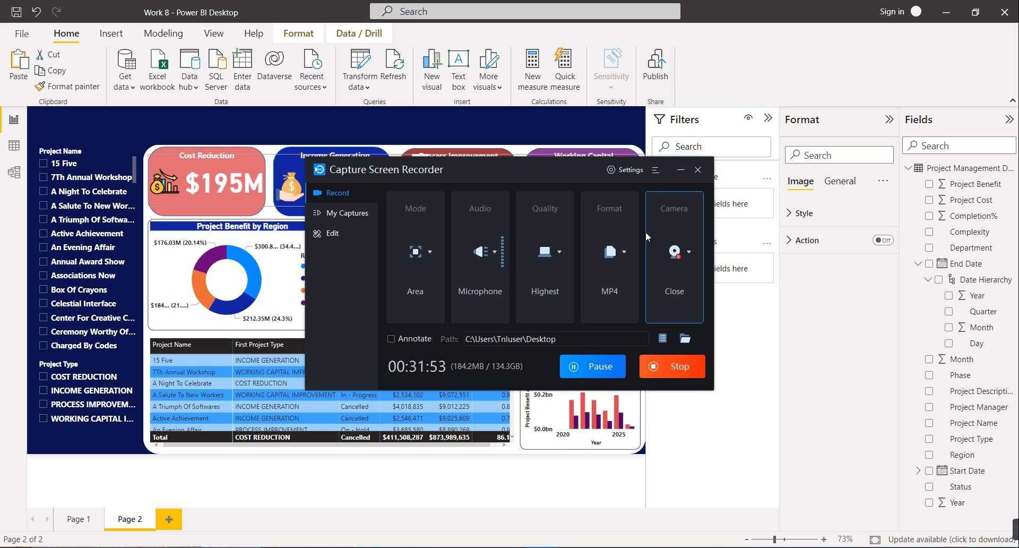
click(680, 170)
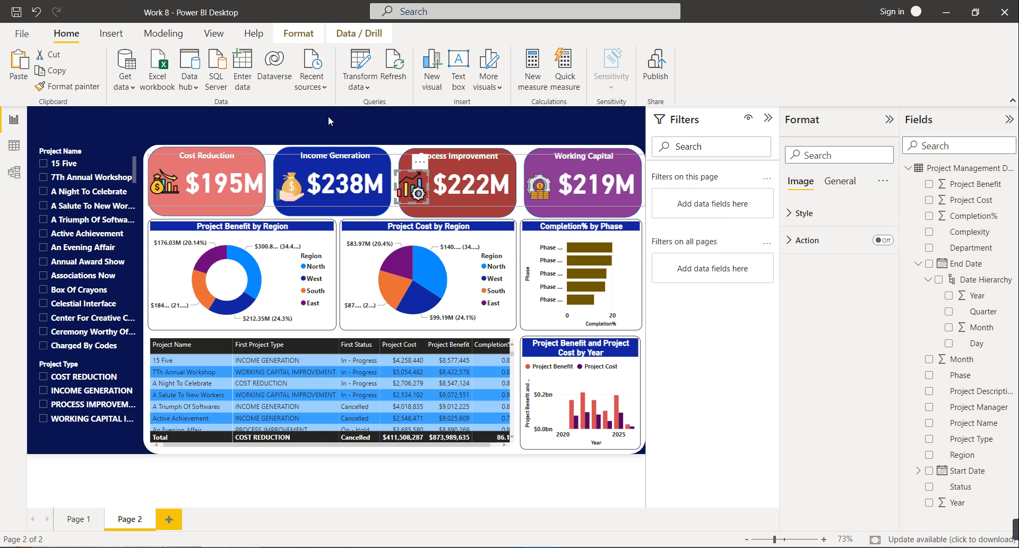
- Insert a text box containing the title PROJECT MANAGEMENT DASHBOARD
click(458, 61)
click(150, 188)
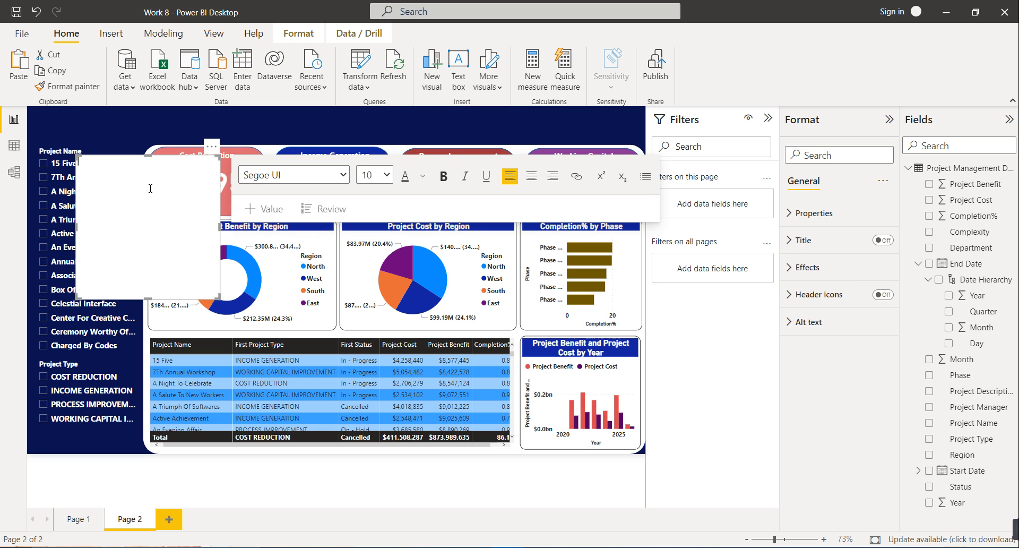
text(PRO)
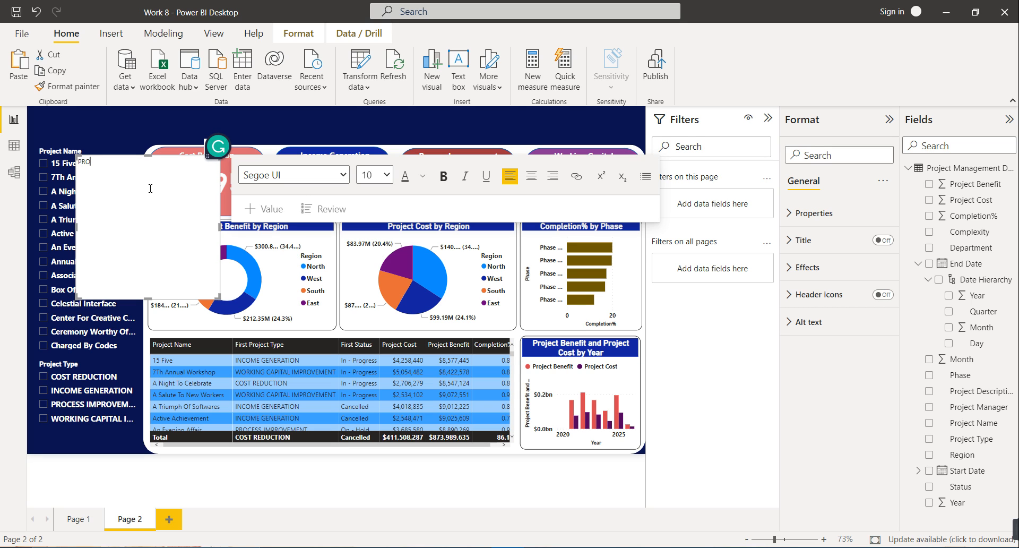
text(JECT MANAGEMENT DASHBOARD)
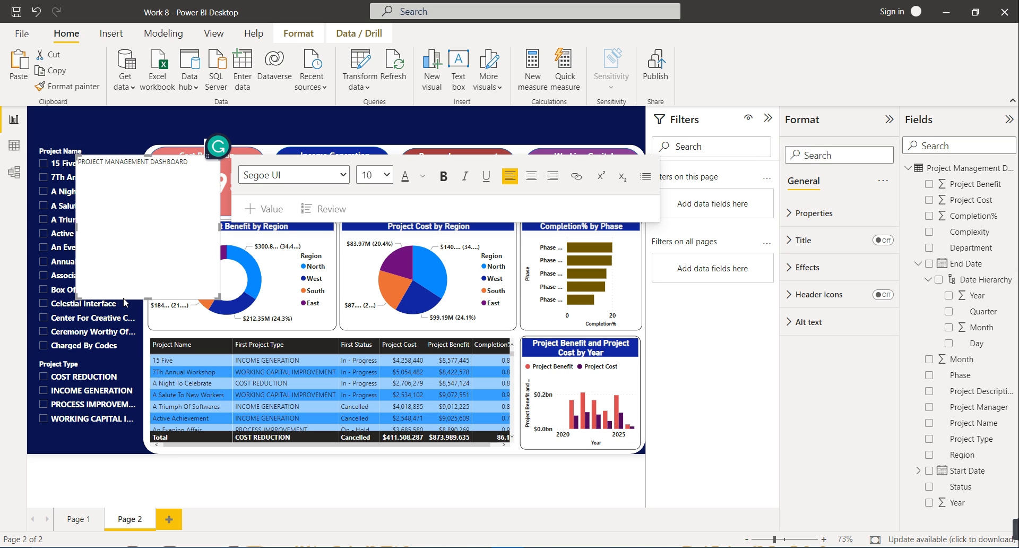
- Move the title text box to the page's upper edge and resize it to fill the full-width band above the cards
drag(125, 302, 122, 249)
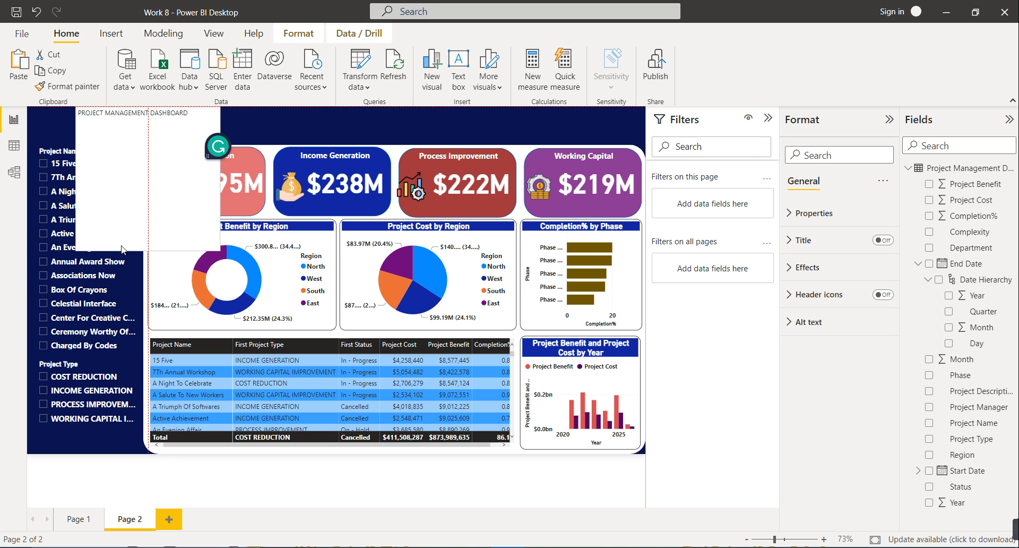
drag(148, 252, 159, 142)
drag(220, 135, 644, 127)
drag(75, 126, 27, 127)
- Make the entire dashboard title bold and set its font size to 32
click(114, 124)
key(ctrl+a)
click(239, 184)
click(181, 183)
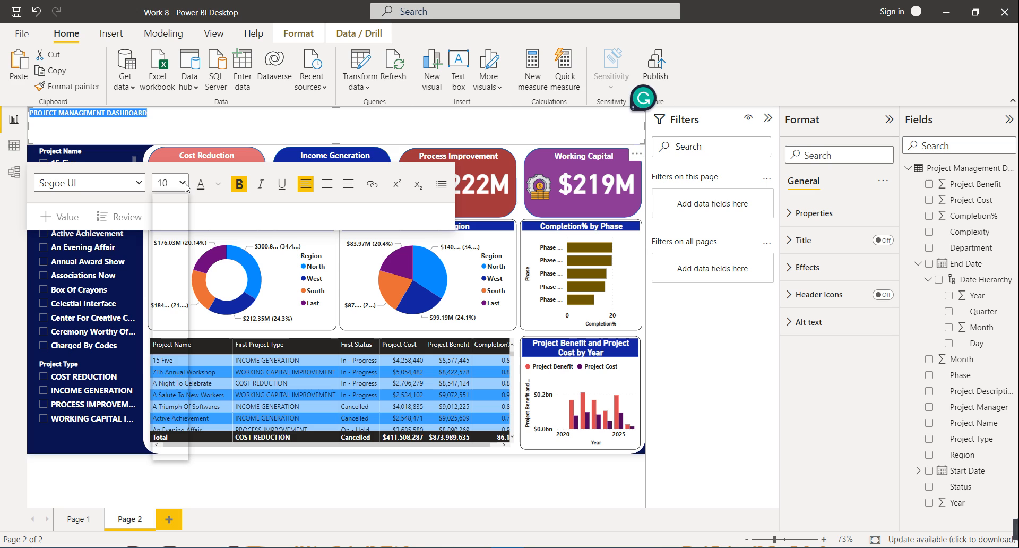
click(170, 349)
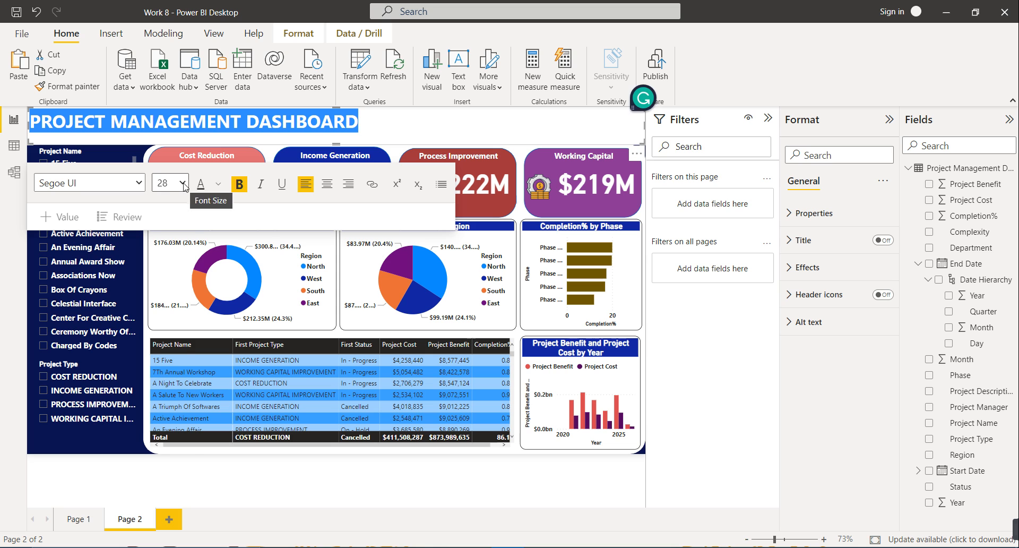
click(181, 184)
click(164, 360)
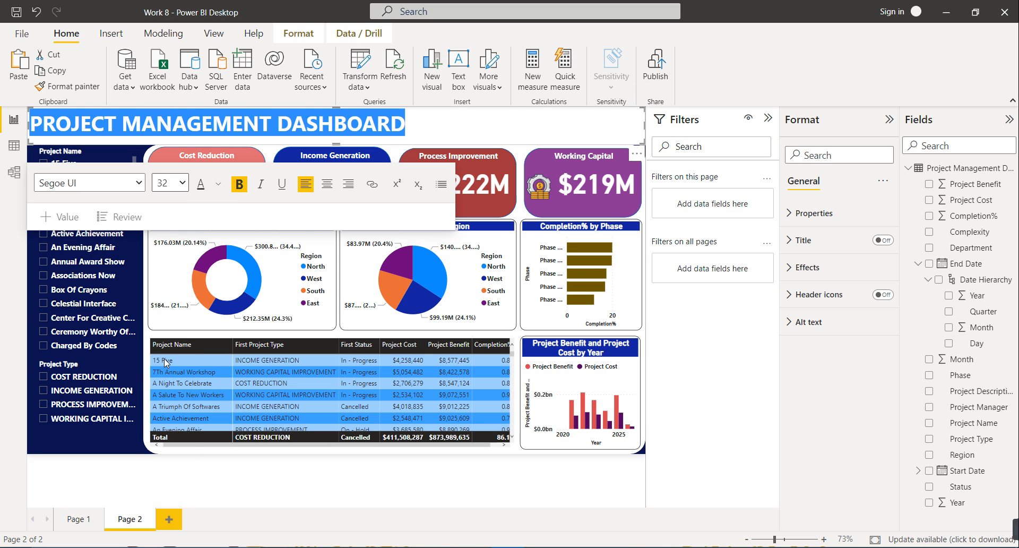
- Italicize the dashboard title, set its font to Comic Sans MS and center it
click(266, 184)
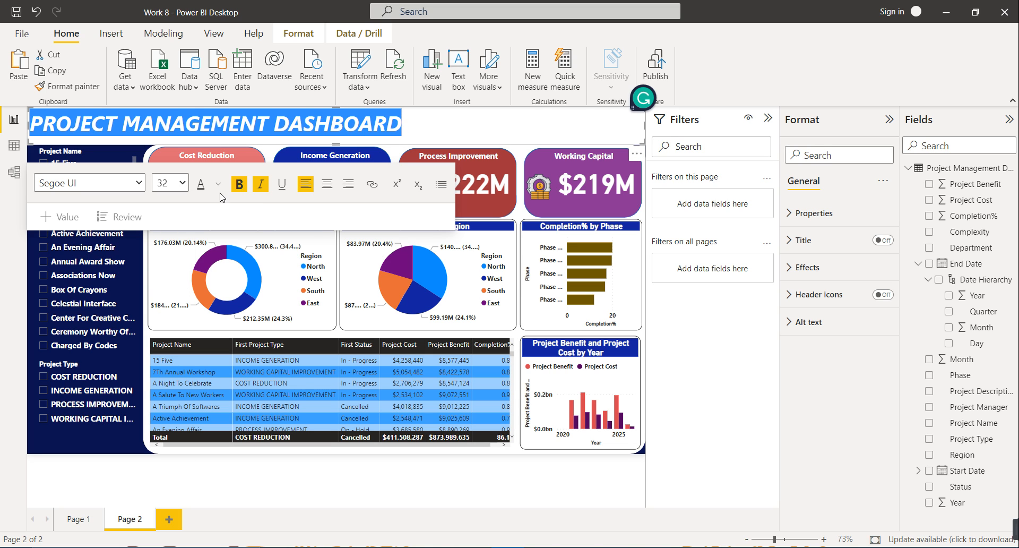
click(182, 182)
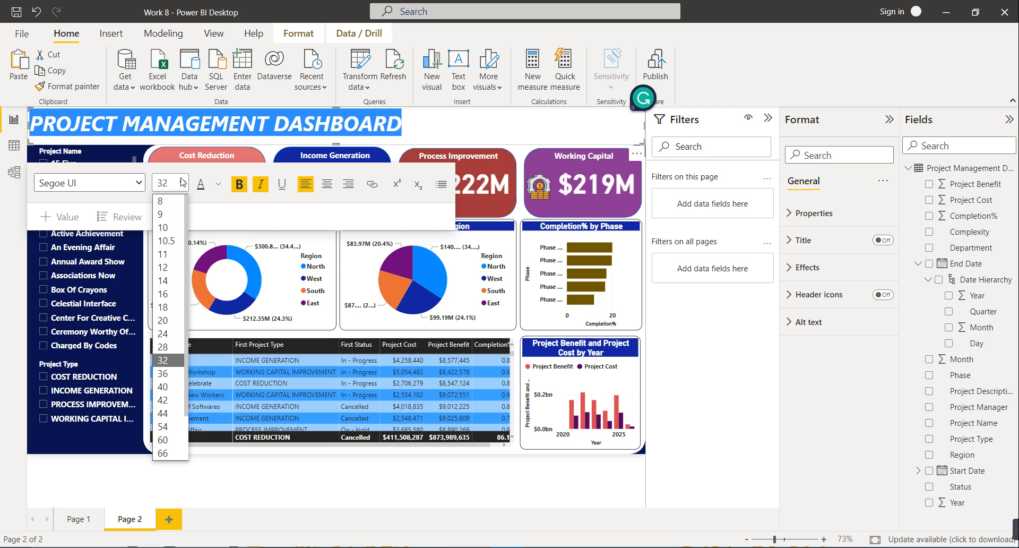
click(138, 183)
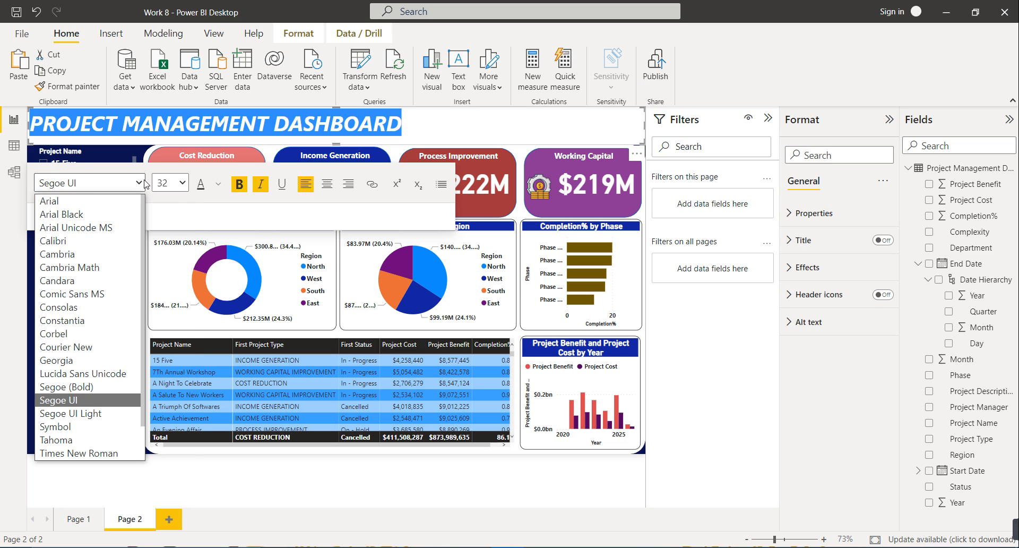
click(124, 294)
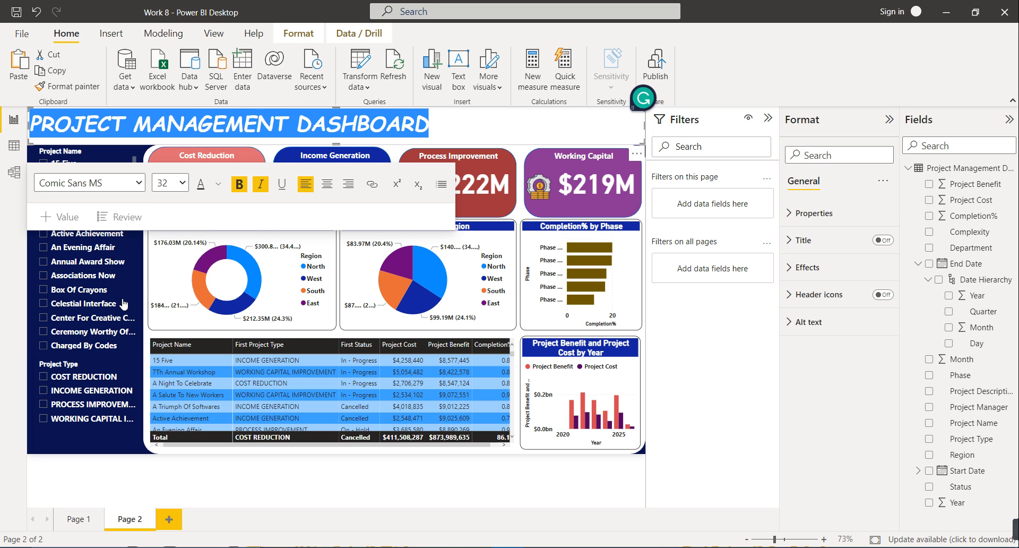
click(327, 183)
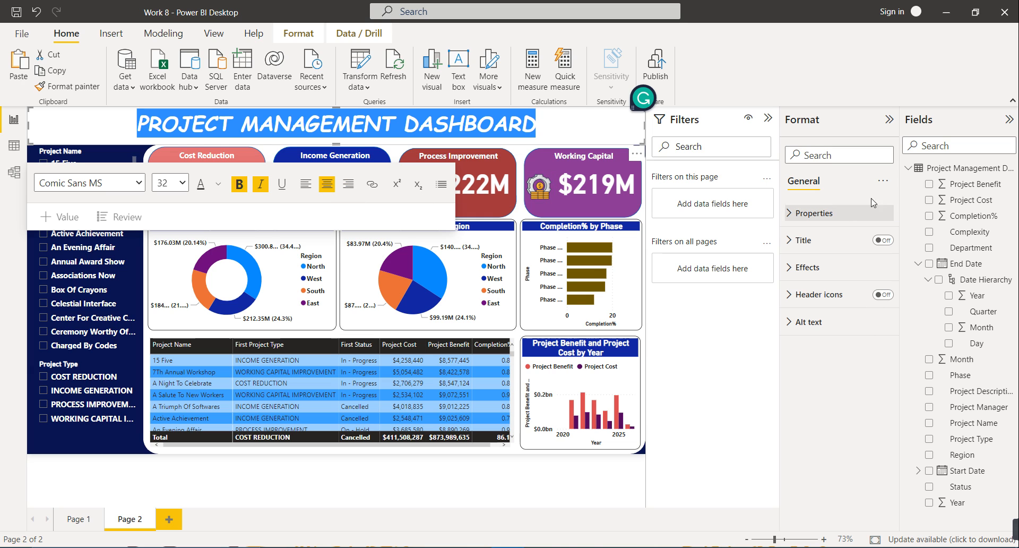
- Turn off the title text box's background, make its text white and deselect it
click(96, 112)
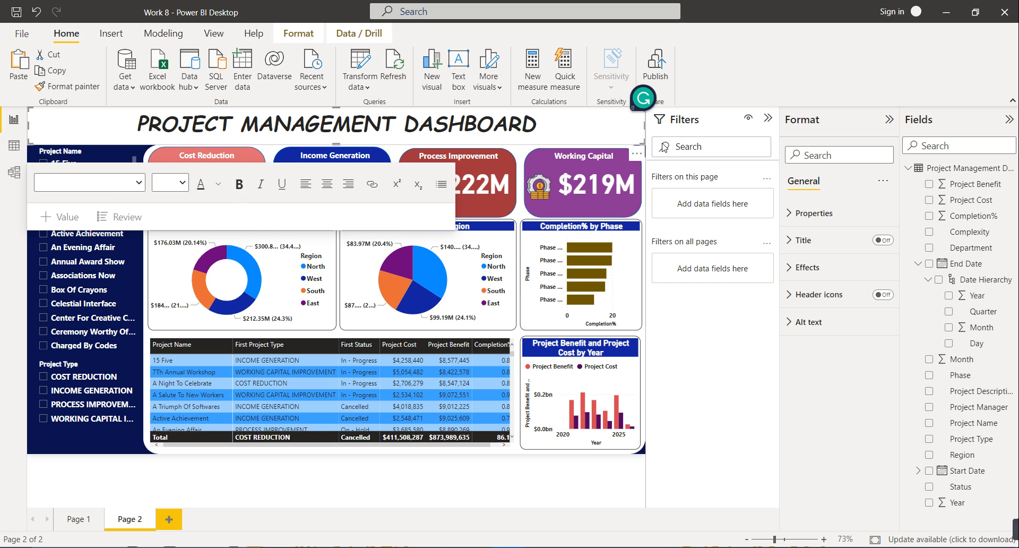
click(817, 266)
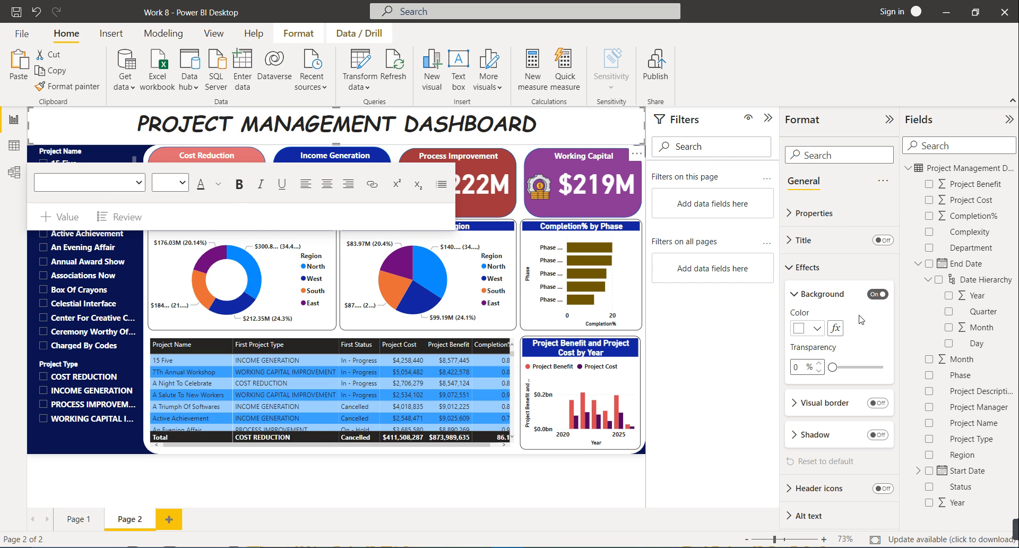
click(876, 296)
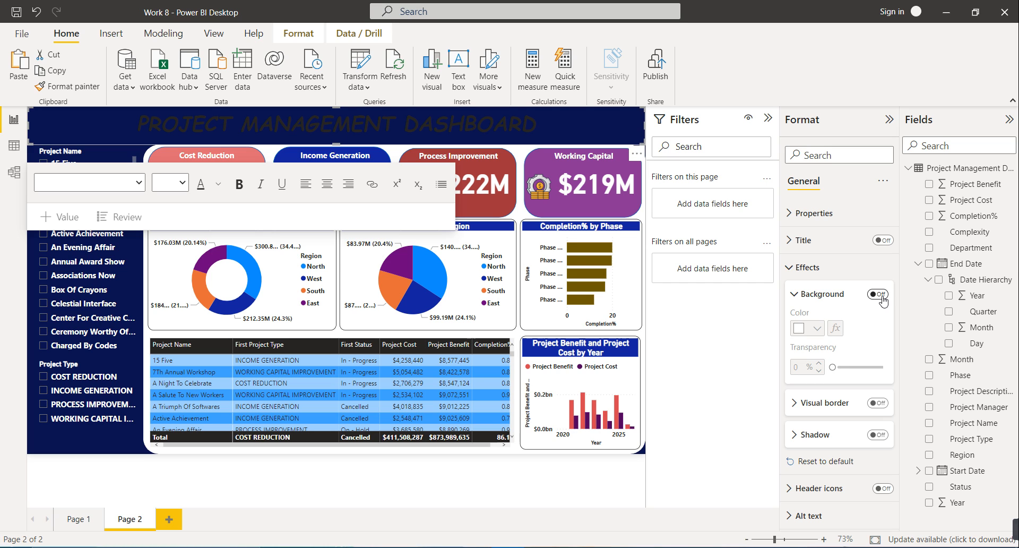
click(218, 183)
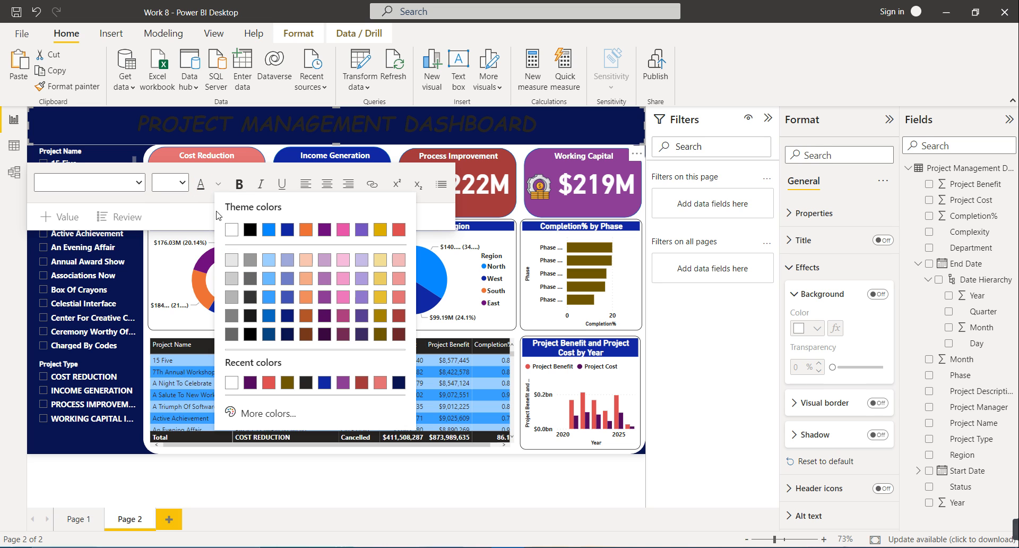
click(231, 230)
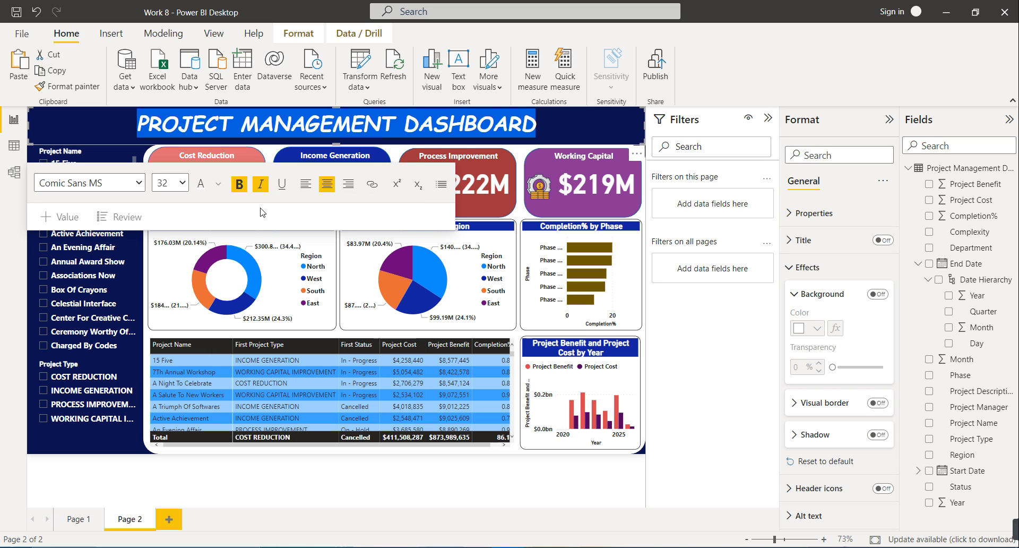
click(27, 441)
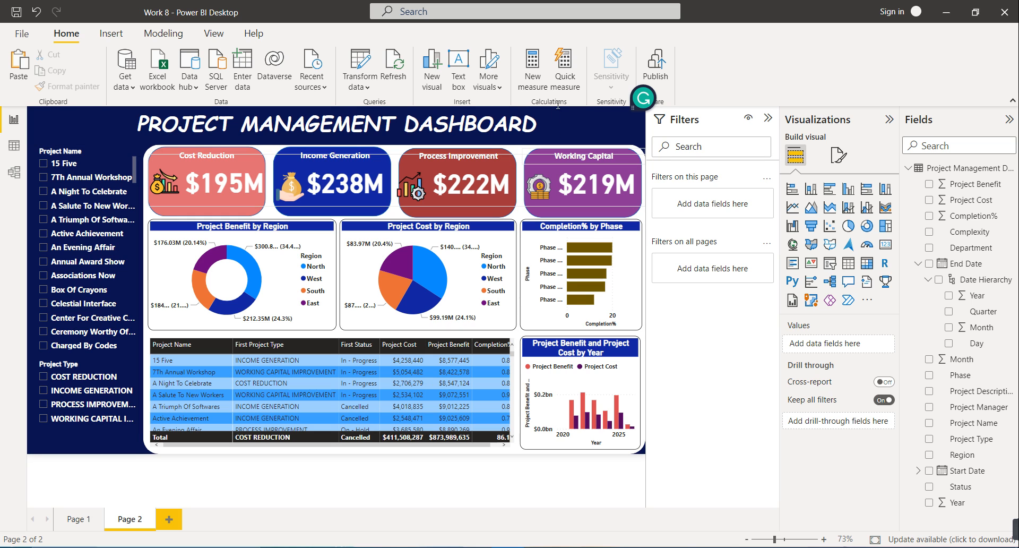
- Insert the report image with a bar chart, pencil and blue gear onto the dashboard page
click(110, 33)
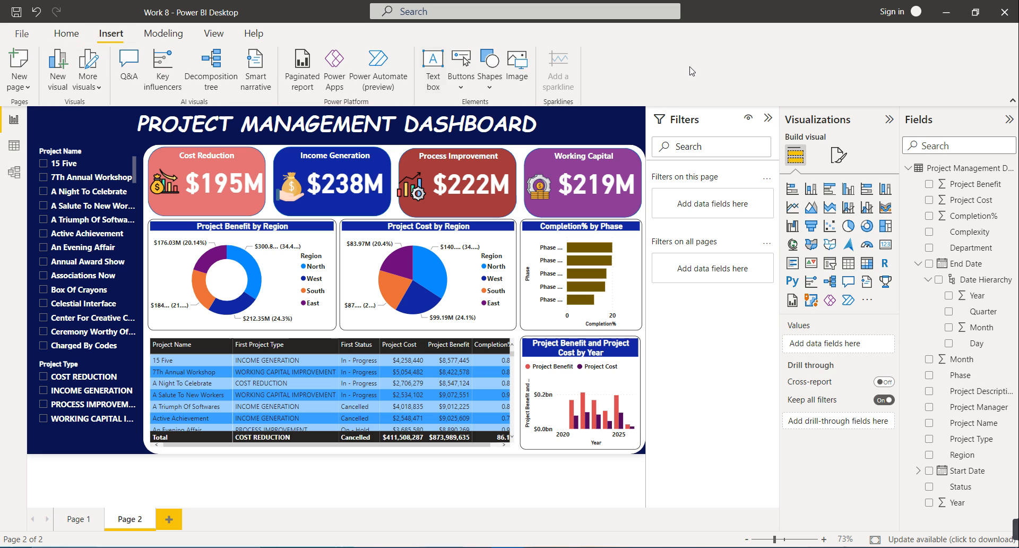
click(517, 64)
double_click(186, 115)
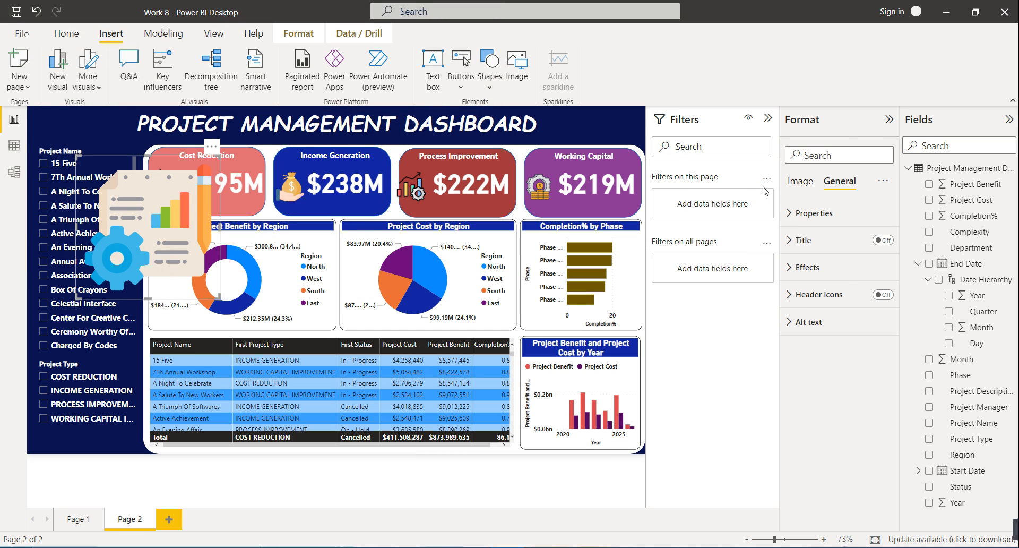
- Set the inserted report image's height to 100 and width to 100
click(796, 182)
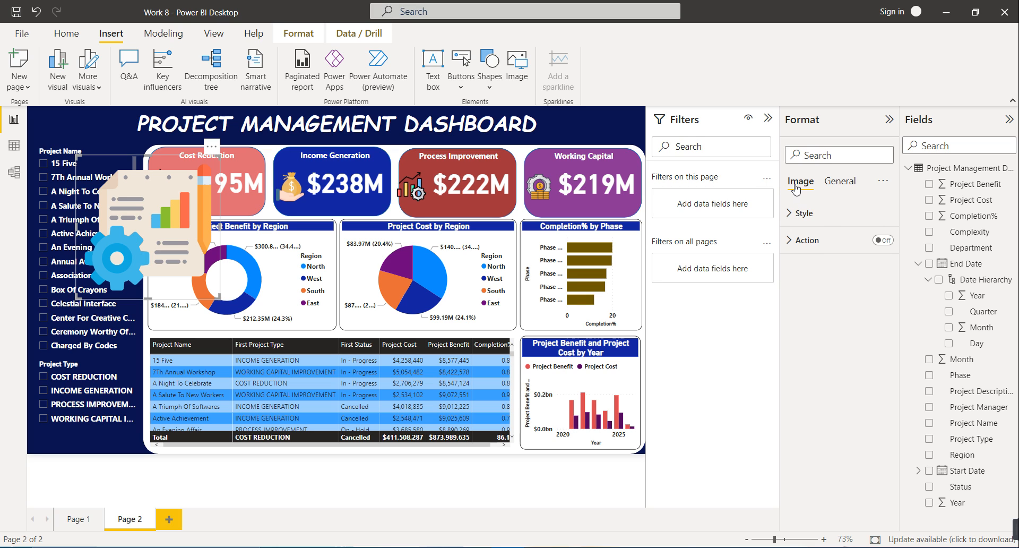
click(824, 227)
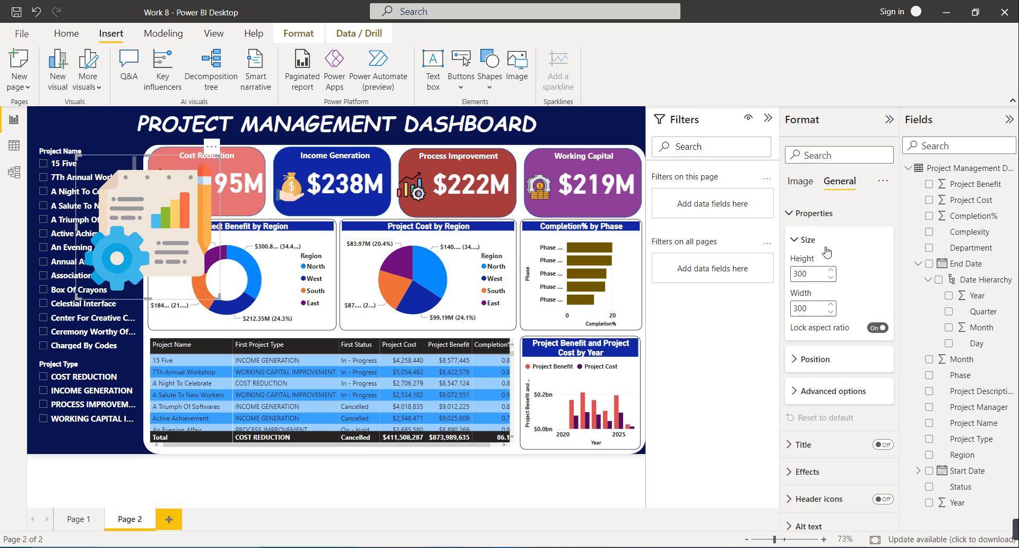
drag(803, 274, 787, 278)
text(70)
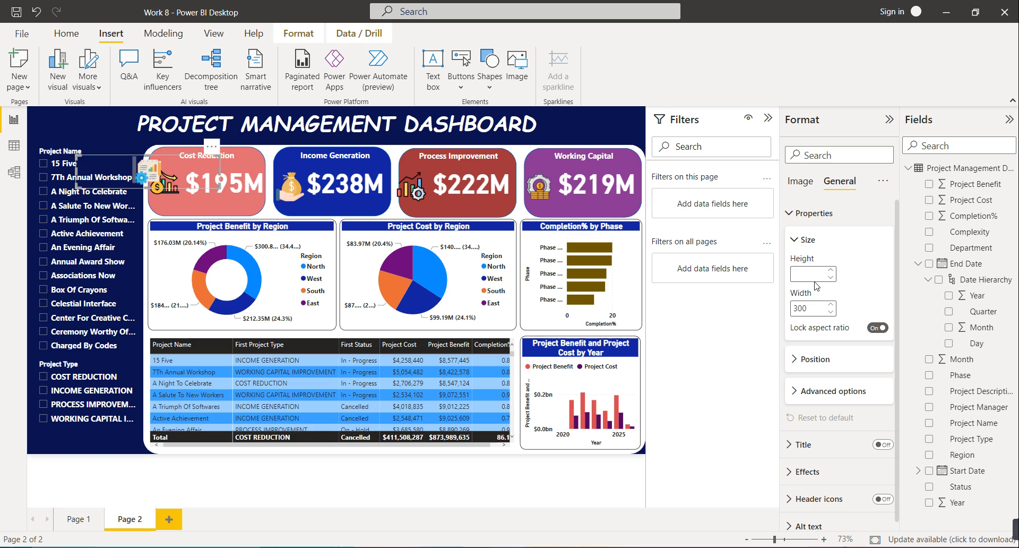
text(0)
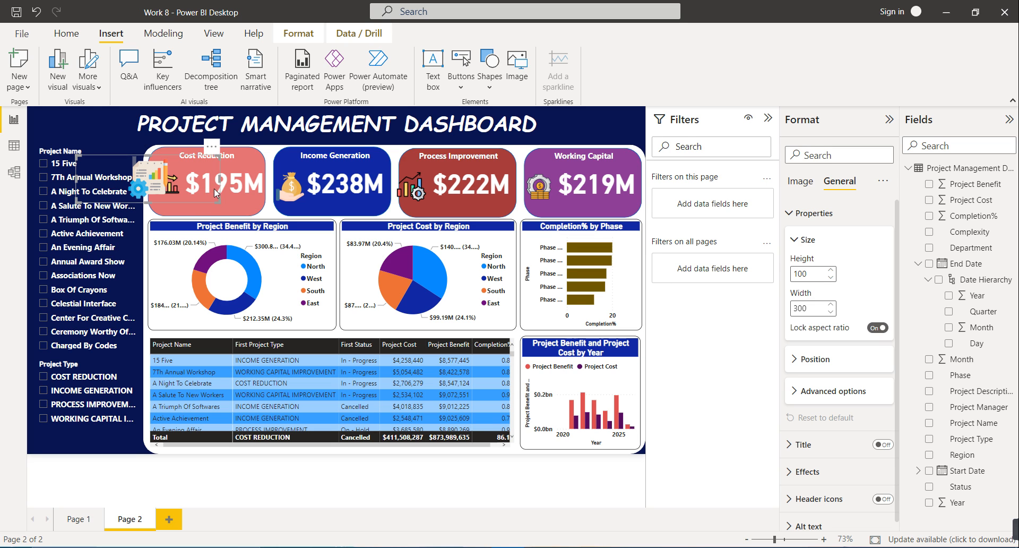
double_click(810, 307)
text(100)
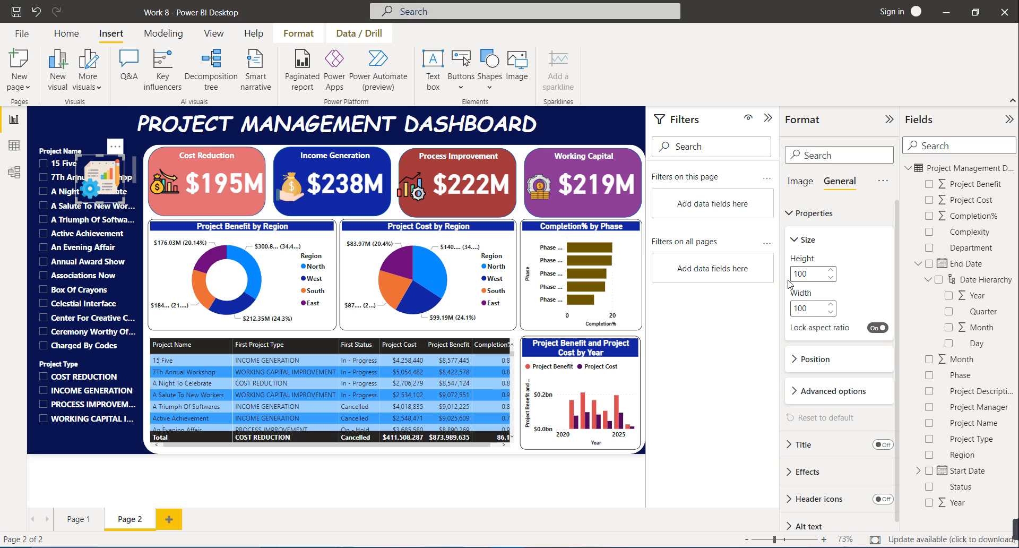
- Move the report image to the page's upper-left corner, resize it to about 87 by 92, and place a copy in the upper-right corner
drag(102, 176, 51, 130)
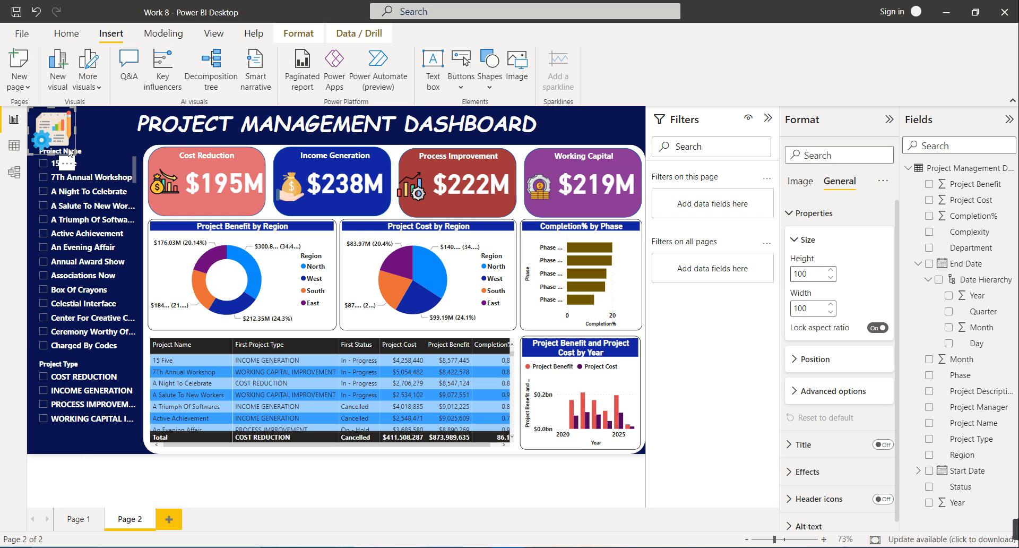
drag(75, 153, 71, 136)
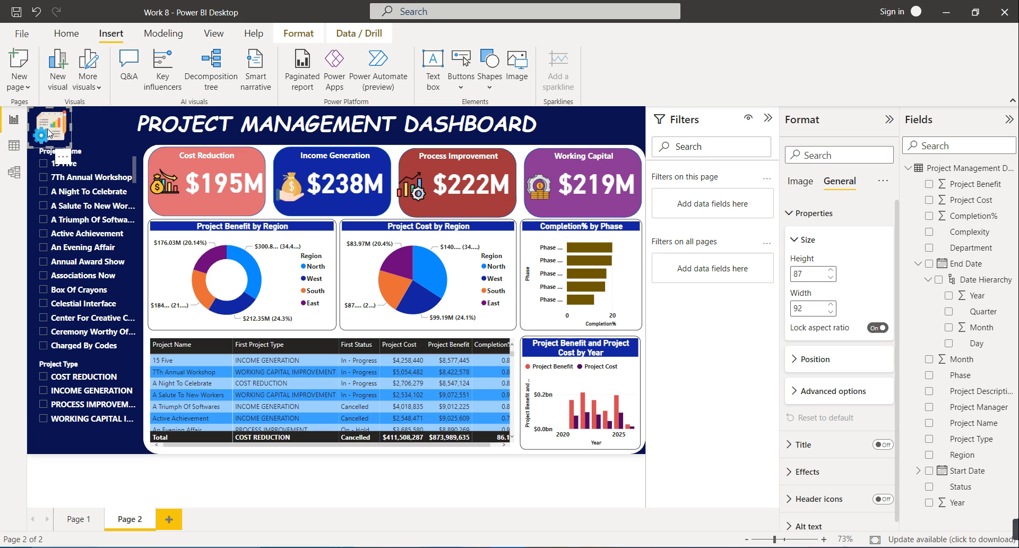
key(ctrl+c)
key(ctrl+v)
drag(53, 133, 664, 123)
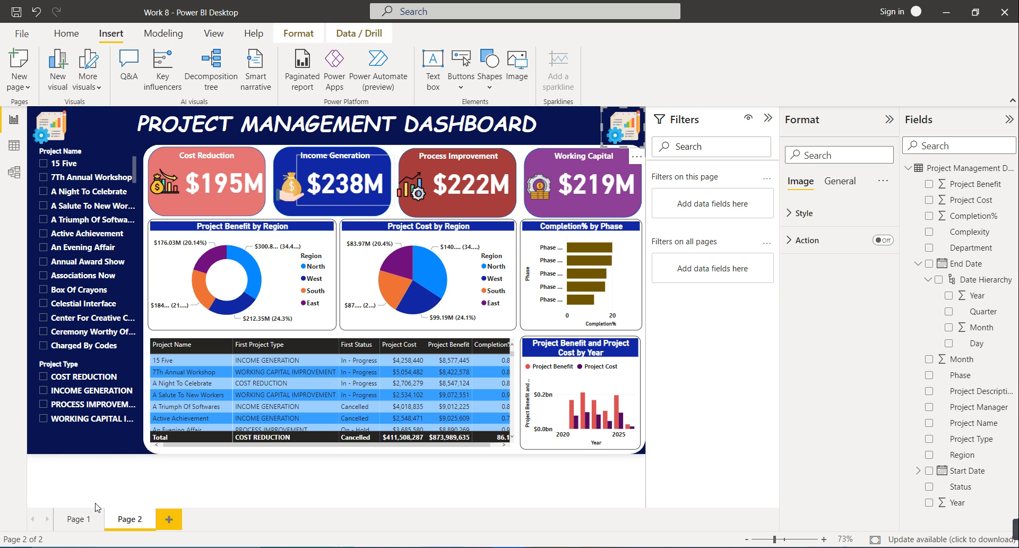
click(30, 452)
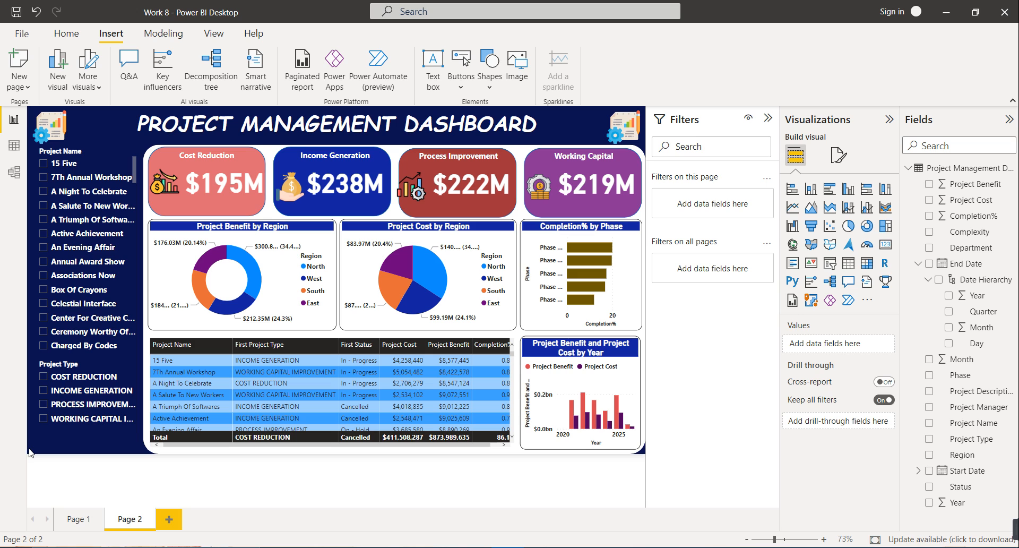
- Filter the dashboard by all four project types: cost reduction, income generation, process improvement and working capital improvement
click(44, 382)
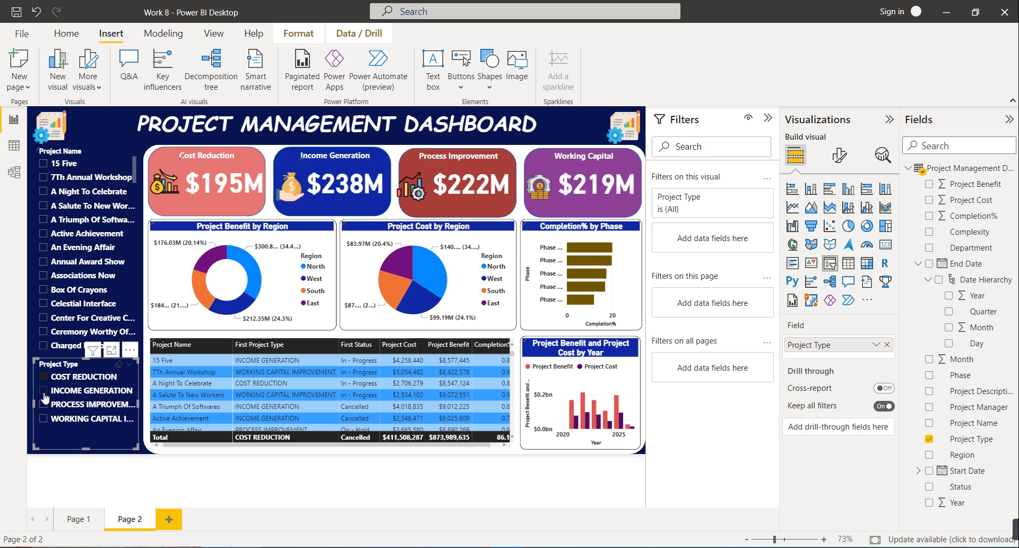
click(44, 404)
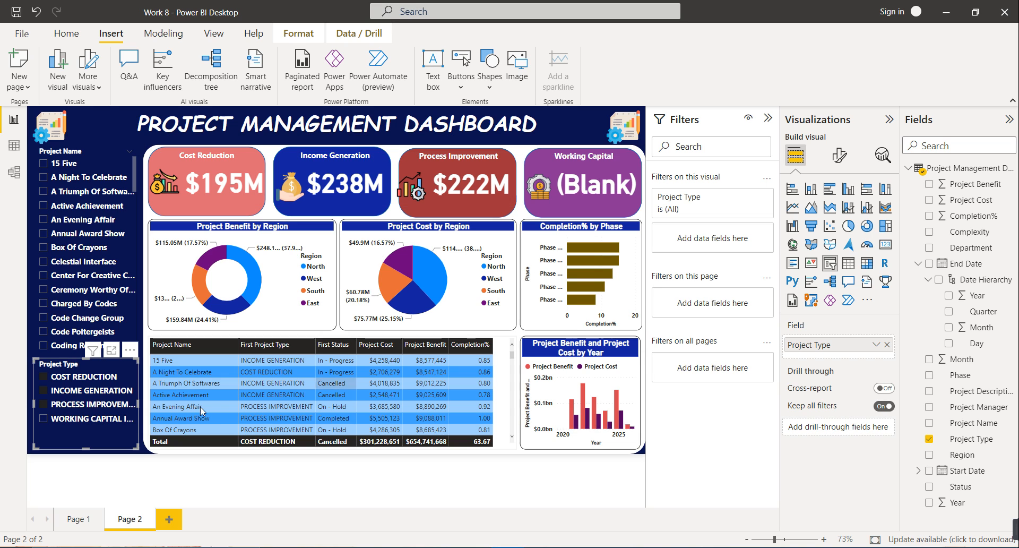
click(44, 418)
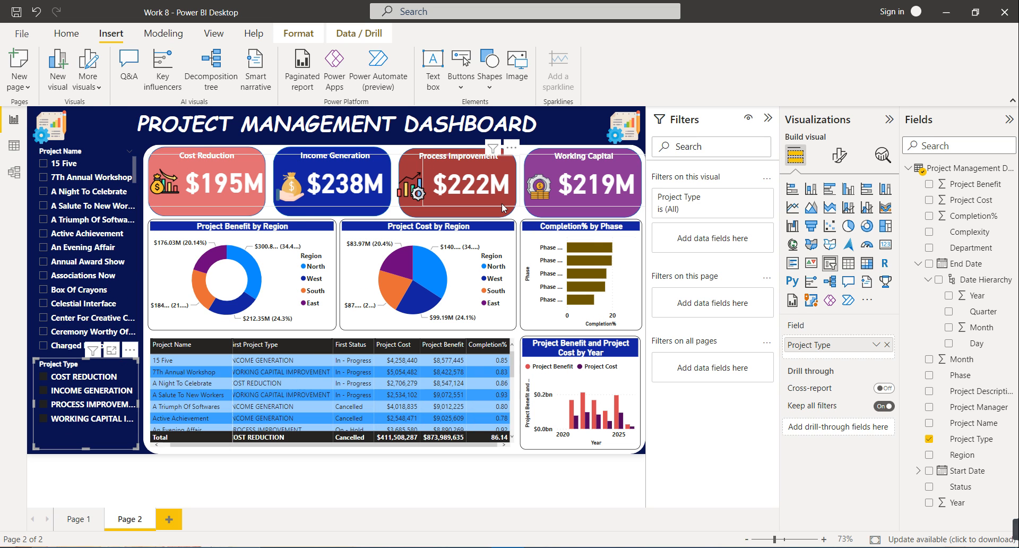
- Filter by project names 15 Five, A Salute To New Workers, Active Achievement, Associations Now, A Night To Celebrate and An Evening Affair
ctrl+click(45, 165)
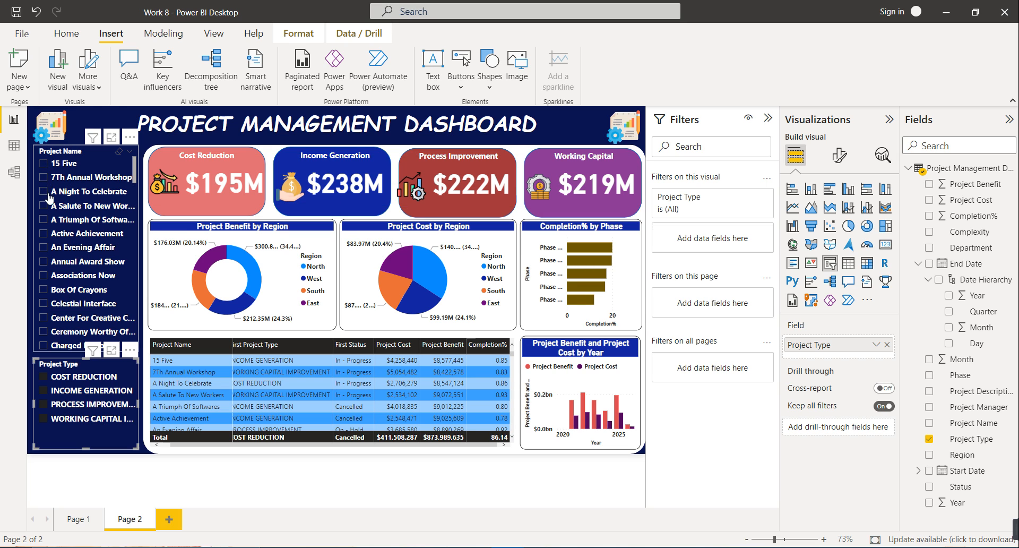
ctrl+click(42, 235)
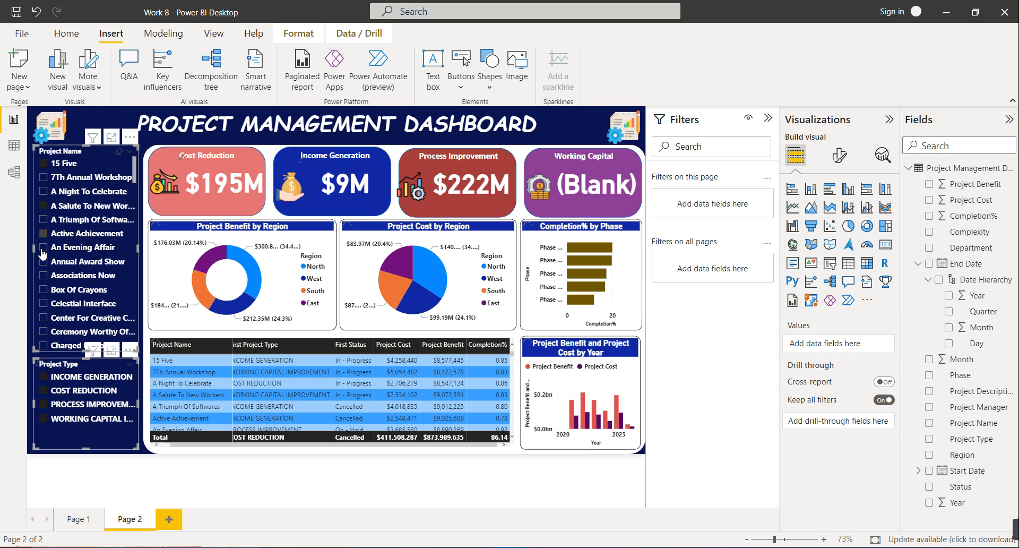
ctrl+click(47, 277)
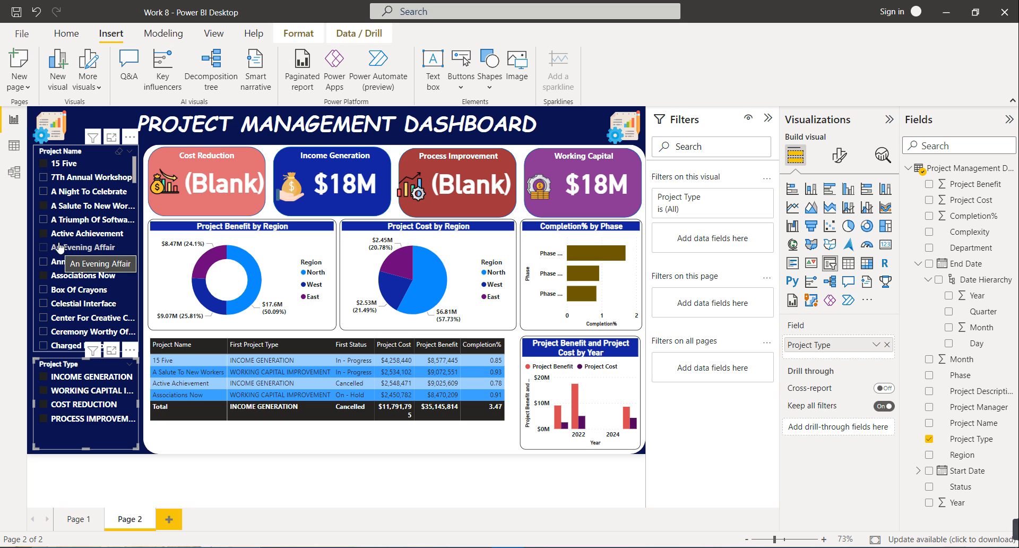
ctrl+click(44, 192)
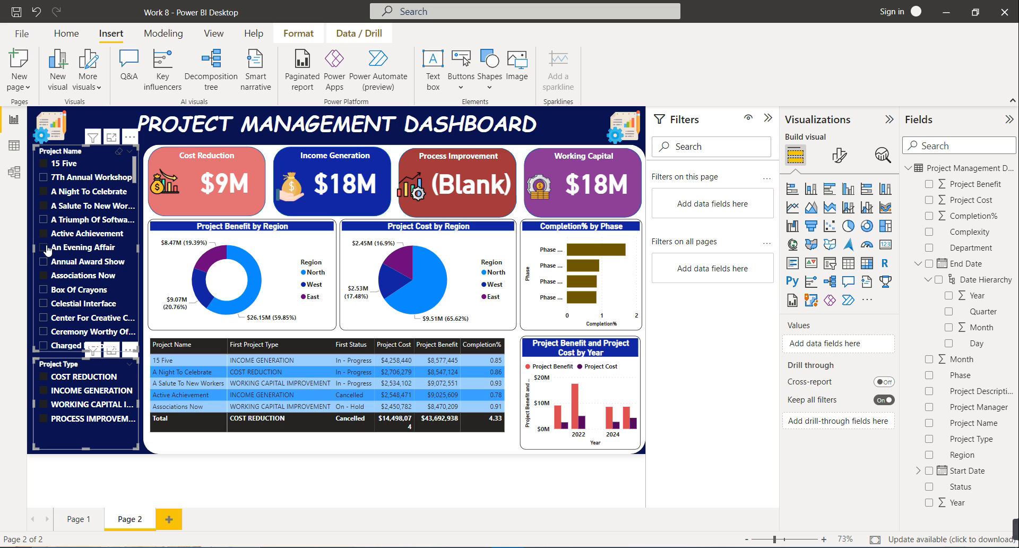
ctrl+click(44, 248)
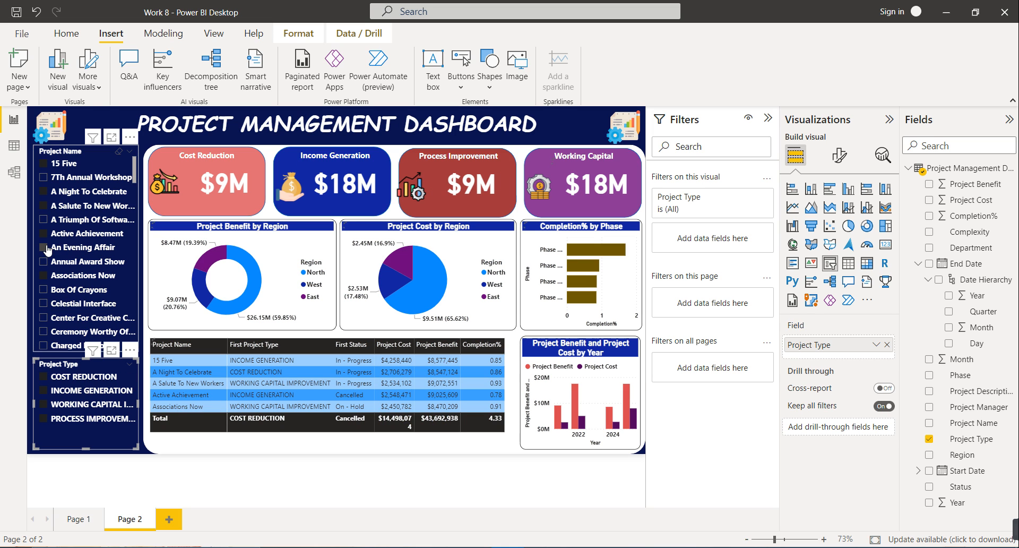